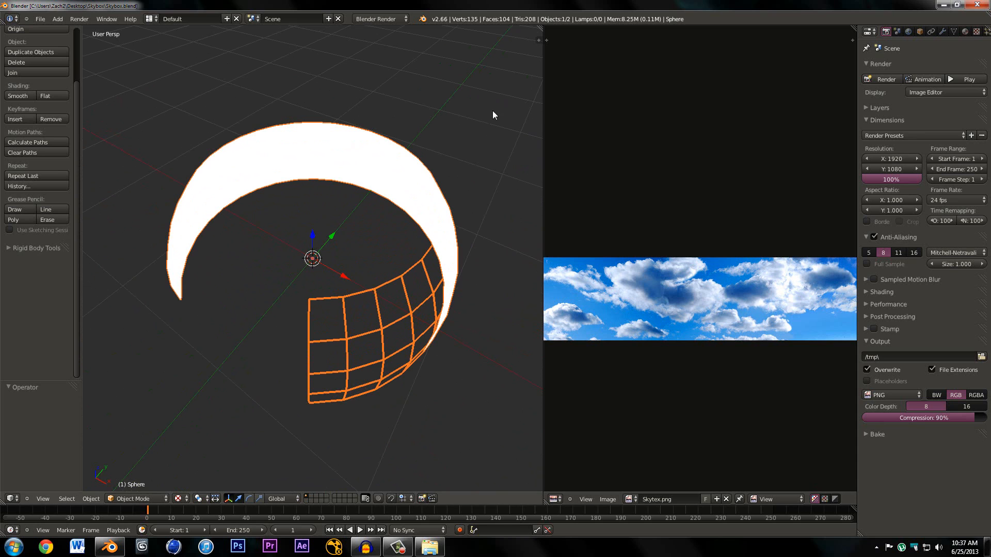
# Close Blender and the open Skybox folder window to clear the desktop.
pyautogui.click(977, 5)
pyautogui.click(510, 307)
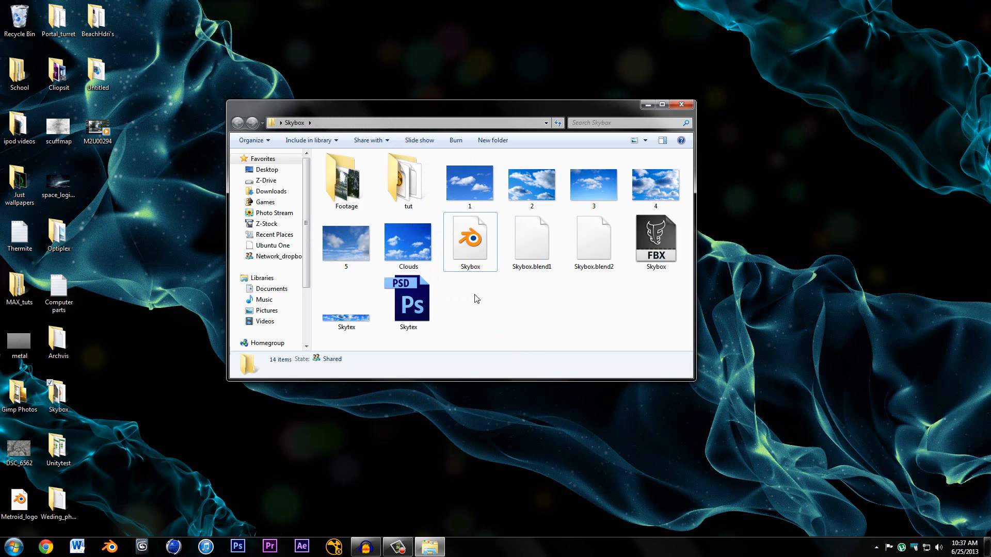
pyautogui.click(681, 104)
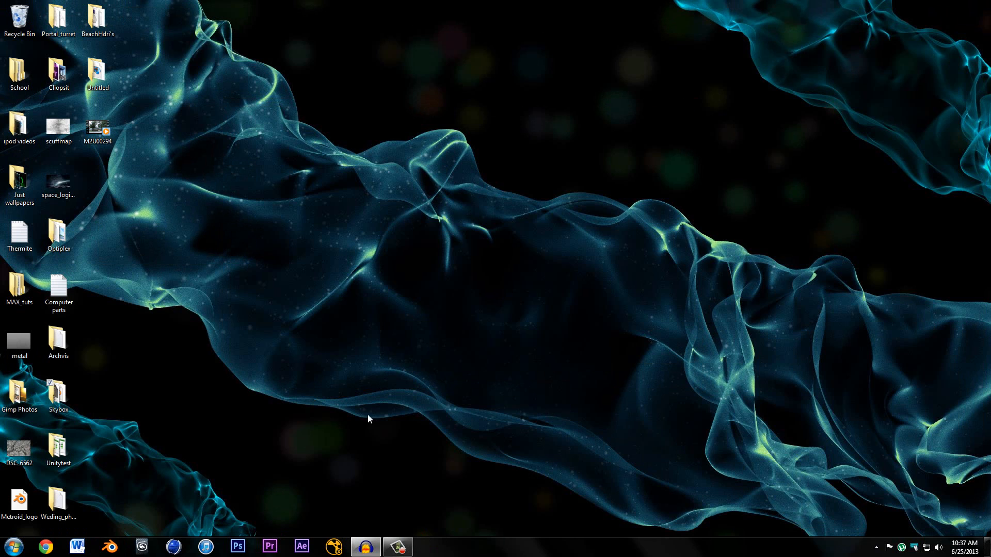
# Launch NukeX and maximize its window.
pyautogui.click(335, 548)
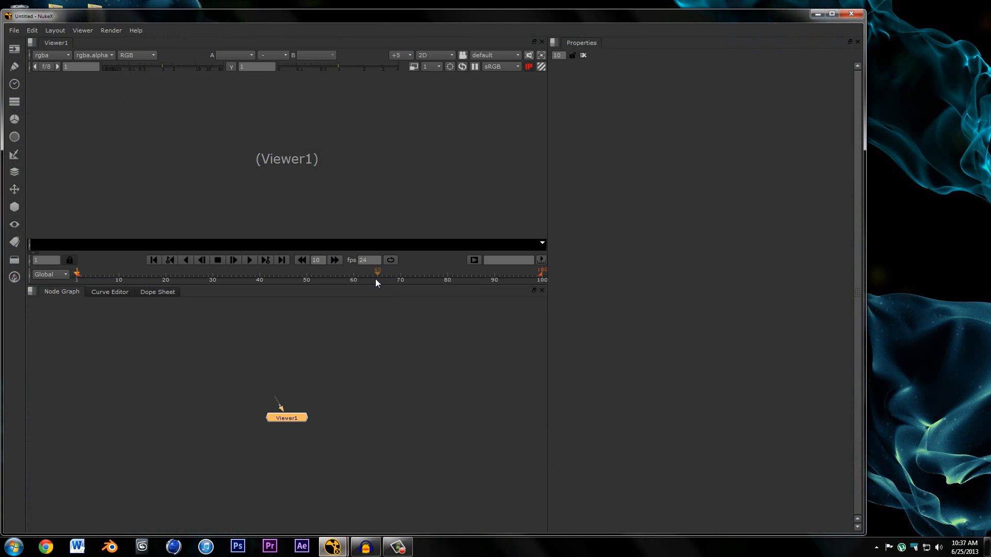
pyautogui.click(832, 13)
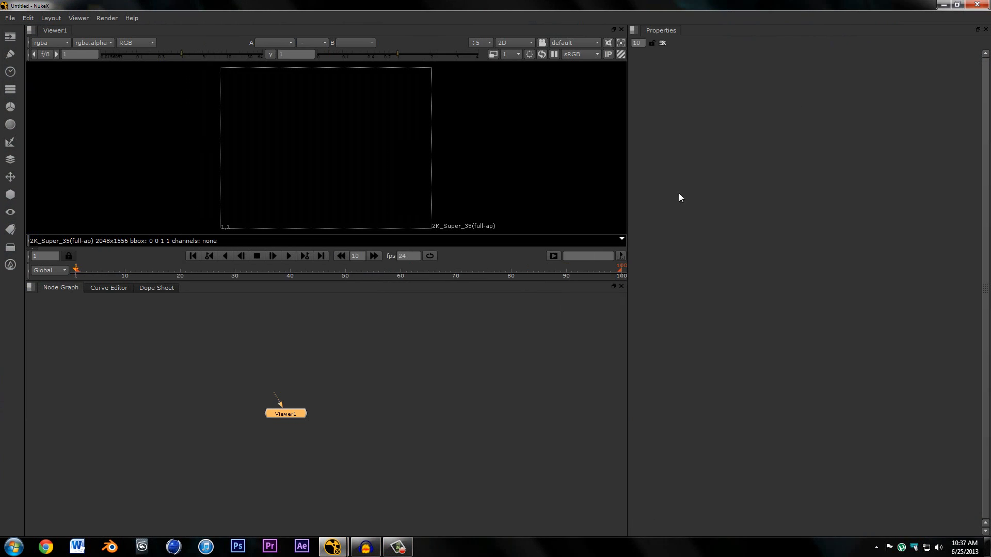
pyautogui.moveTo(351, 350); pyautogui.dragTo(363, 382, button='middle')
pyautogui.scroll(2, 359, 361)
pyautogui.scroll(-1, 356, 363)
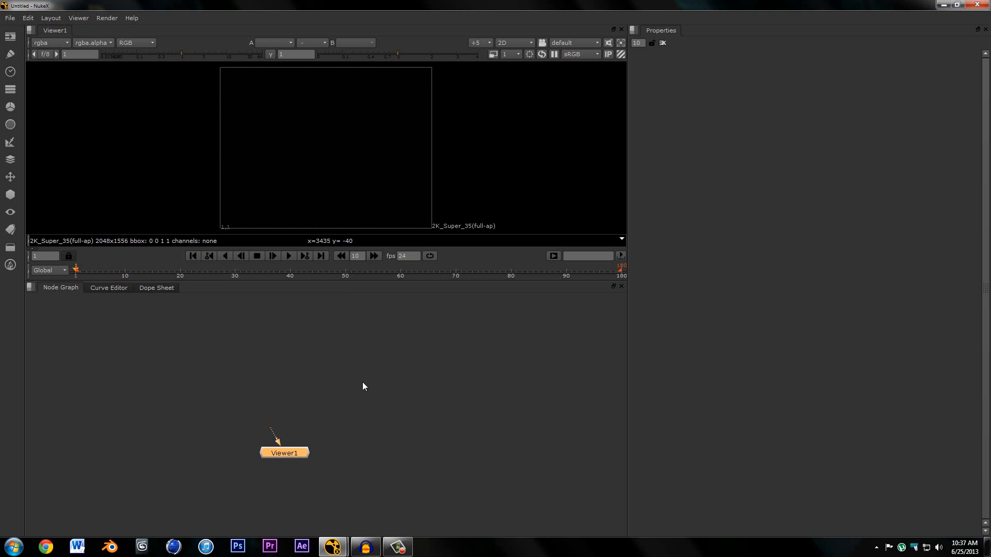
# Bring the M2U00294 movie from the desktop's Untitled folder into the NukeX node graph as a Read node.
pyautogui.click(987, 547)
pyautogui.doubleClick(61, 396)
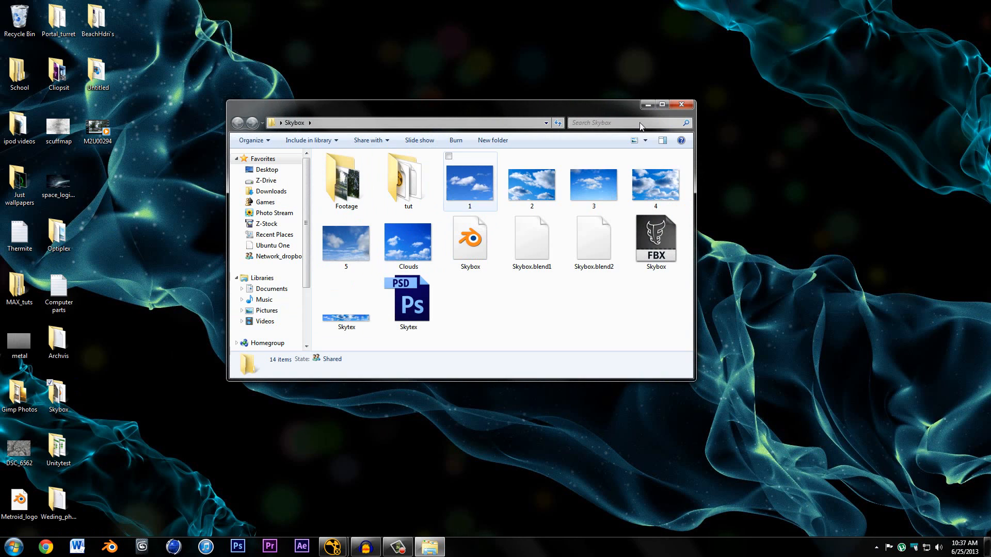
pyautogui.click(692, 105)
pyautogui.doubleClick(96, 73)
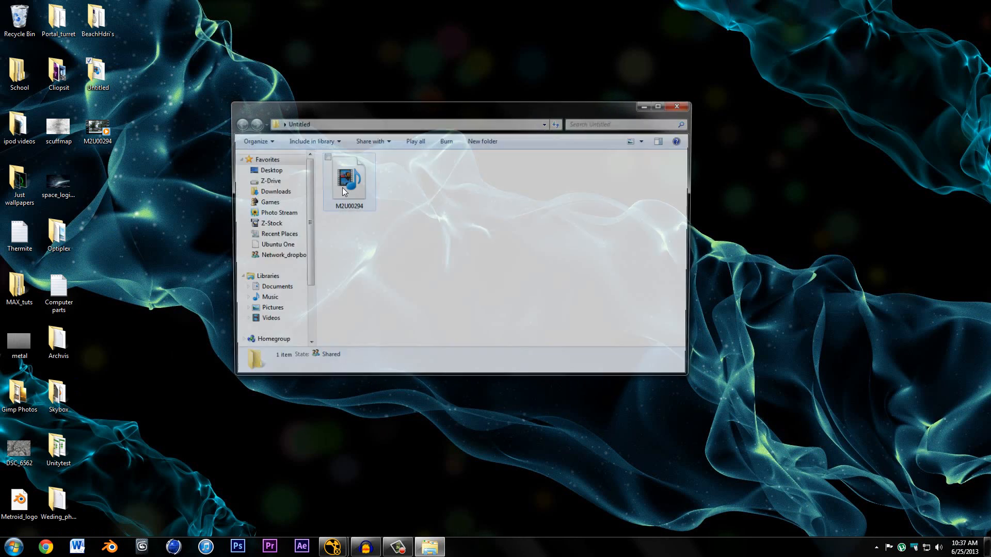
pyautogui.click(359, 171)
pyautogui.moveTo(359, 171); pyautogui.dragTo(396, 500)
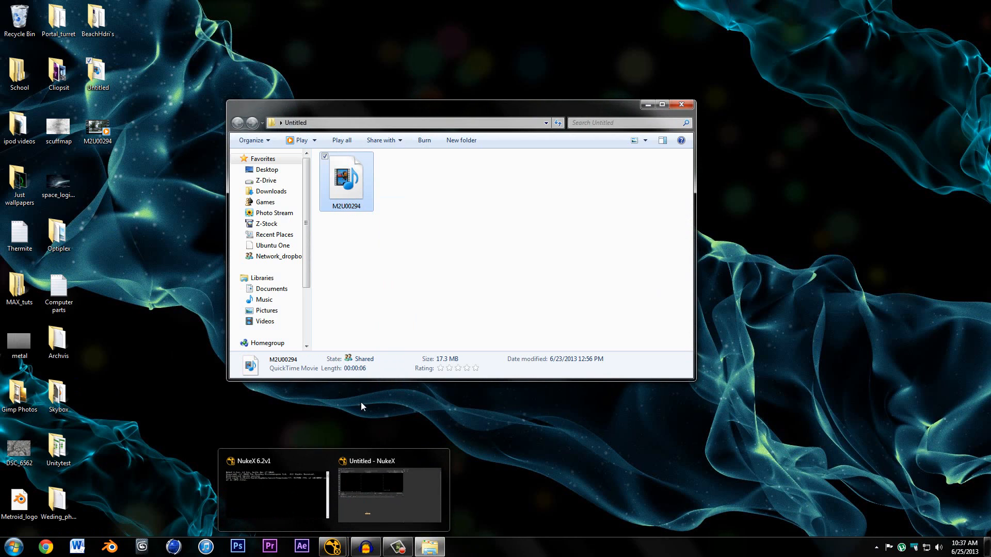
pyautogui.click(385, 486)
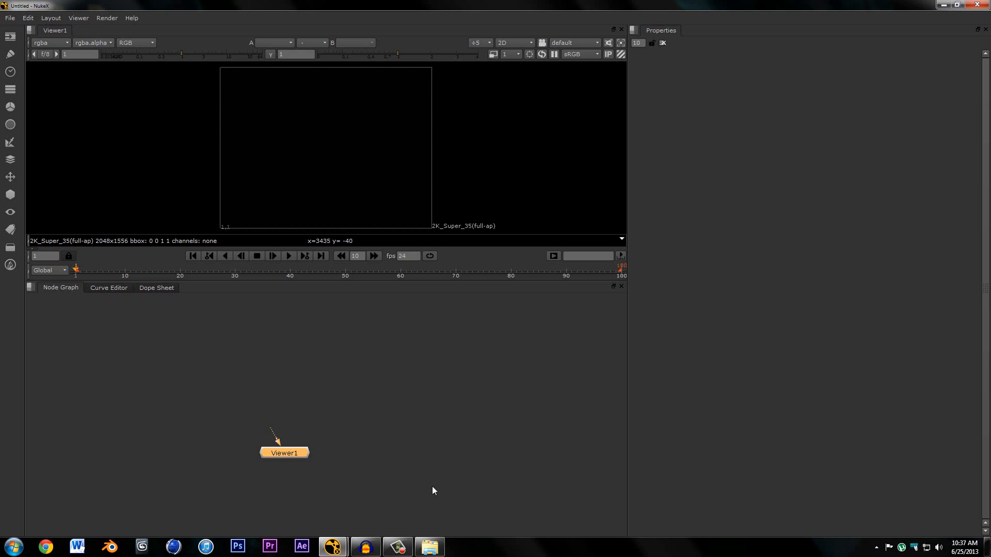
pyautogui.click(429, 546)
pyautogui.moveTo(346, 178); pyautogui.dragTo(146, 355)
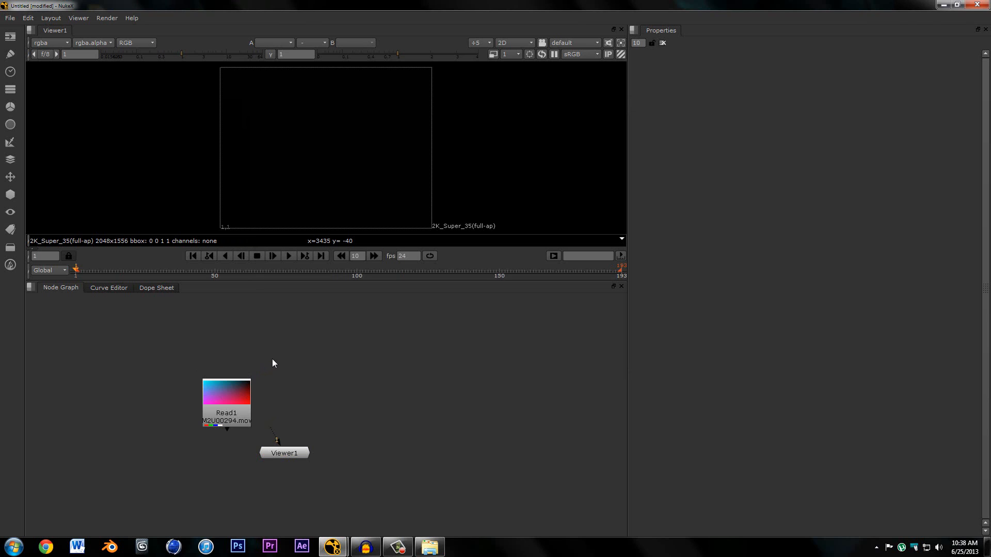
# Place the Read node above the Viewer node and connect the Viewer's input to it.
pyautogui.moveTo(227, 392); pyautogui.dragTo(288, 322)
pyautogui.moveTo(275, 430); pyautogui.dragTo(289, 320)
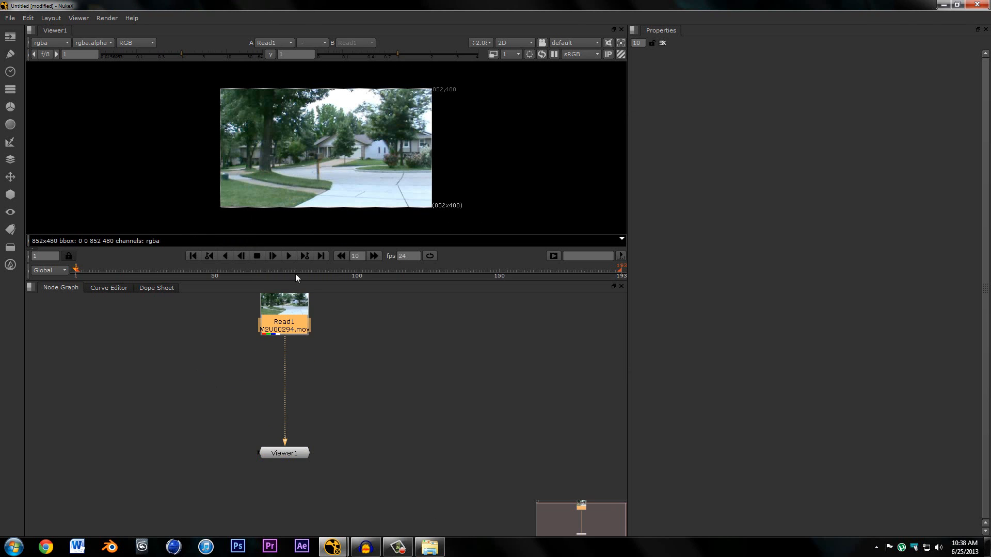
pyautogui.scroll(2, 309, 150)
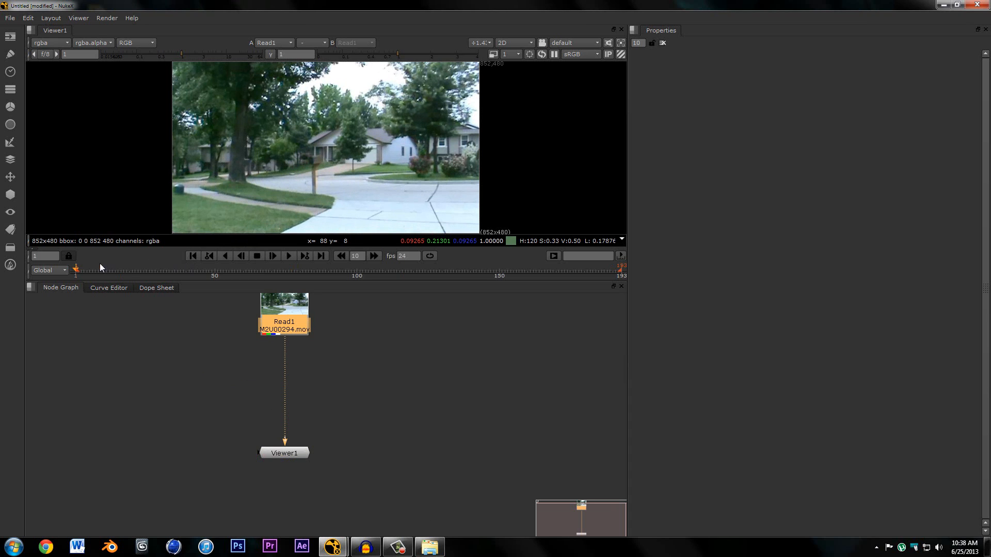
# Scrub through the footage to frame 145 to examine the camera movement.
pyautogui.moveTo(129, 272); pyautogui.dragTo(112, 269)
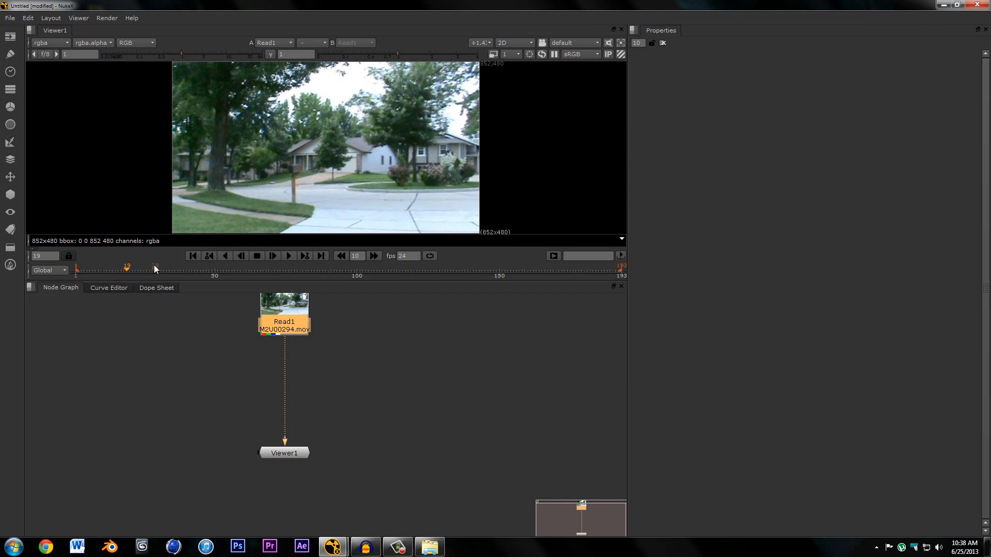
pyautogui.click(213, 273)
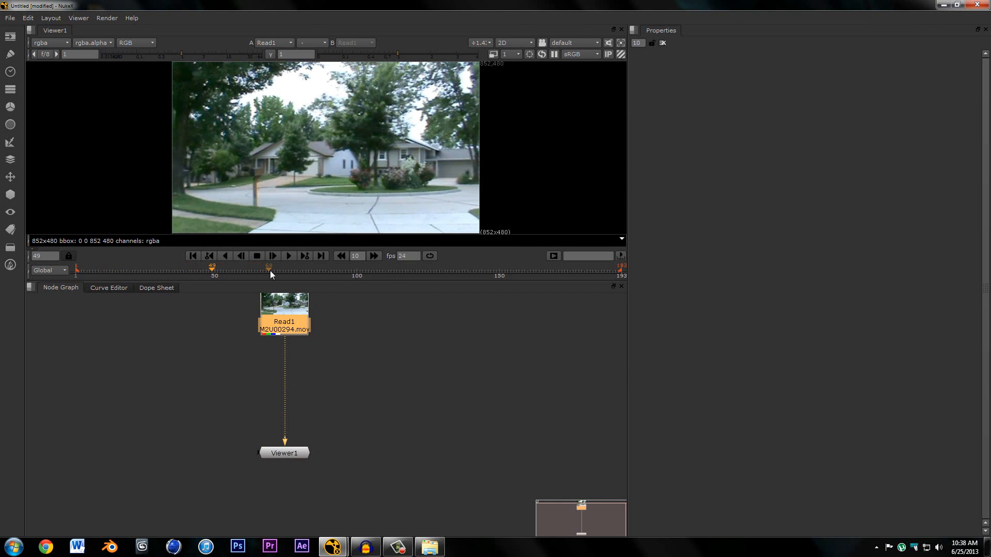
pyautogui.moveTo(271, 273); pyautogui.dragTo(485, 272)
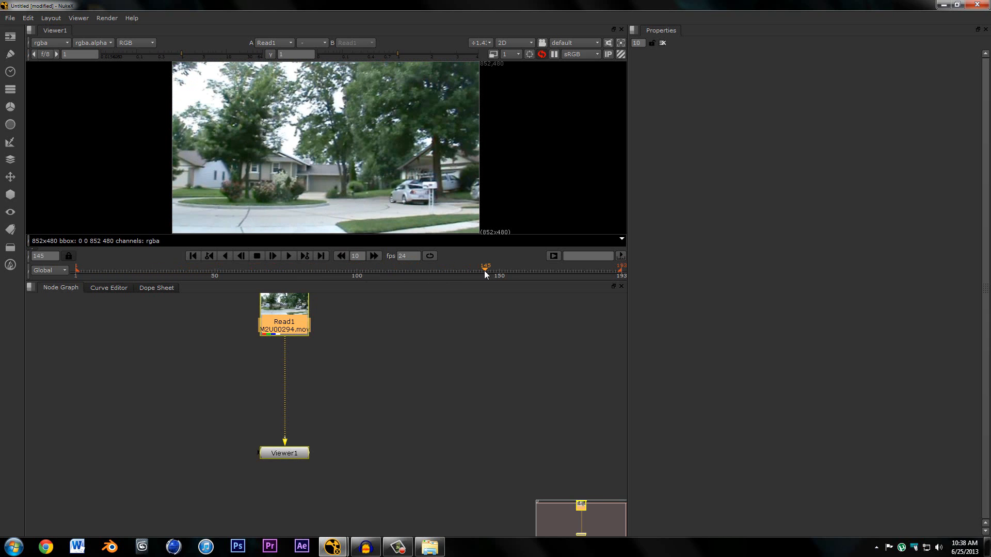
# Move the Read node slightly higher above the Viewer node.
pyautogui.moveTo(376, 328); pyautogui.dragTo(370, 398, button='middle')
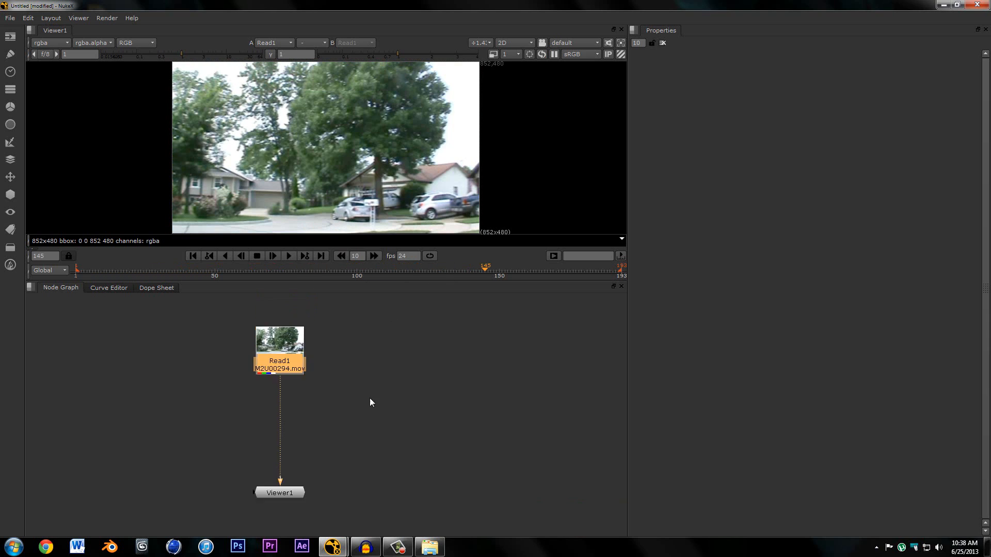
pyautogui.scroll(1, 370, 394)
pyautogui.scroll(-1, 351, 378)
pyautogui.moveTo(320, 426); pyautogui.dragTo(352, 404, button='middle')
pyautogui.scroll(1, 349, 384)
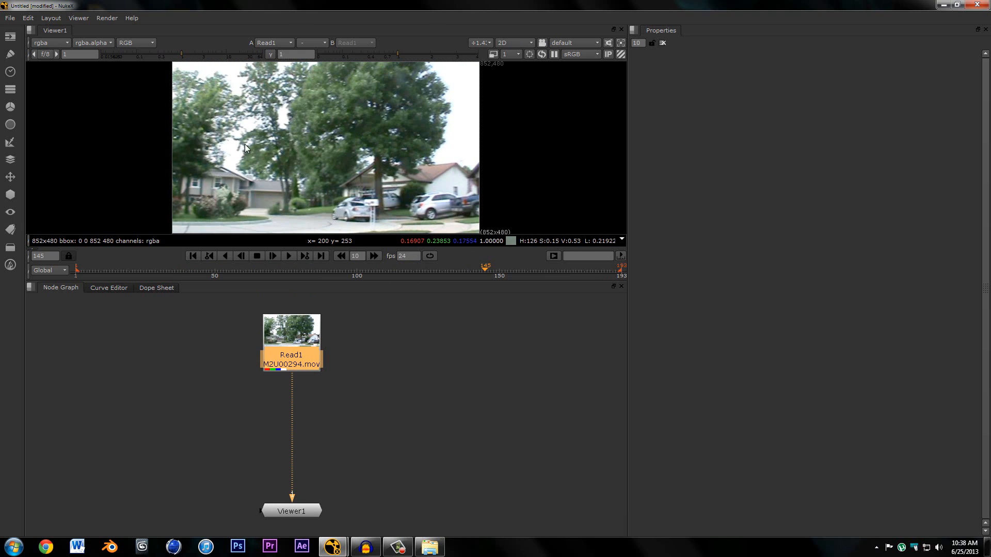
pyautogui.moveTo(314, 425); pyautogui.dragTo(314, 419, button='middle')
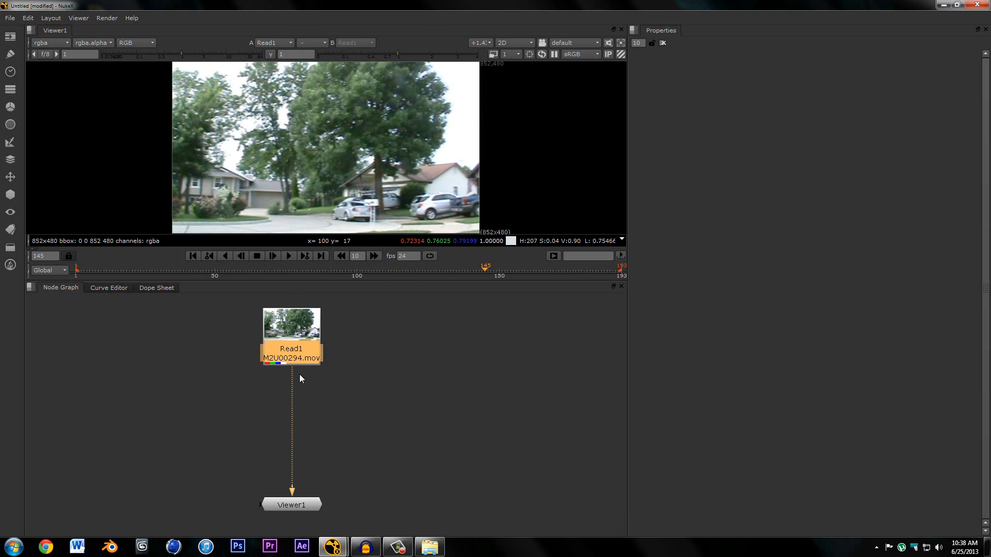
pyautogui.moveTo(300, 356); pyautogui.dragTo(300, 344)
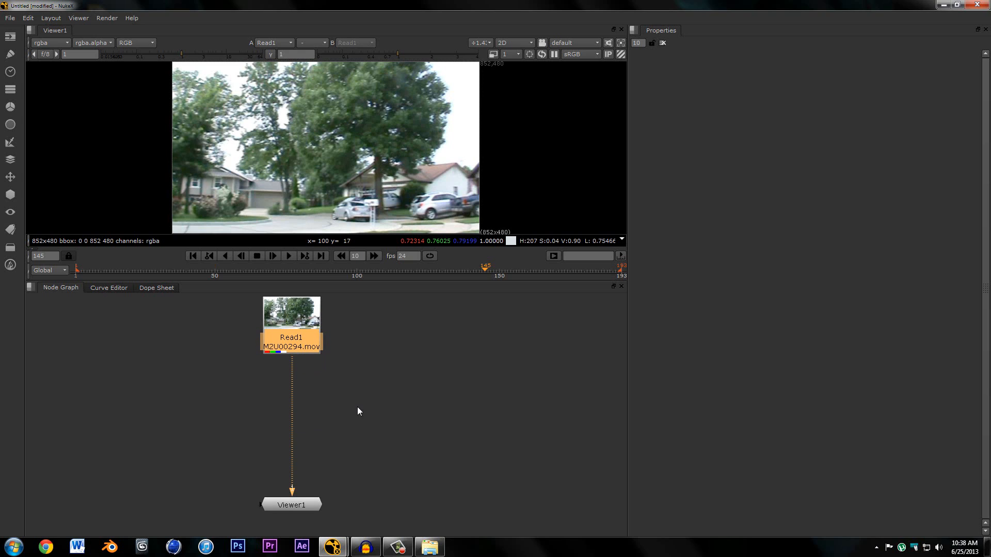
# Insert a CameraTracker node between the Read node and the Viewer, placed just below the Read node.
pyautogui.moveTo(336, 407); pyautogui.dragTo(336, 417, button='middle')
pyautogui.scroll(1, 337, 417)
pyautogui.scroll(-1, 334, 416)
pyautogui.moveTo(326, 450); pyautogui.dragTo(331, 448, button='middle')
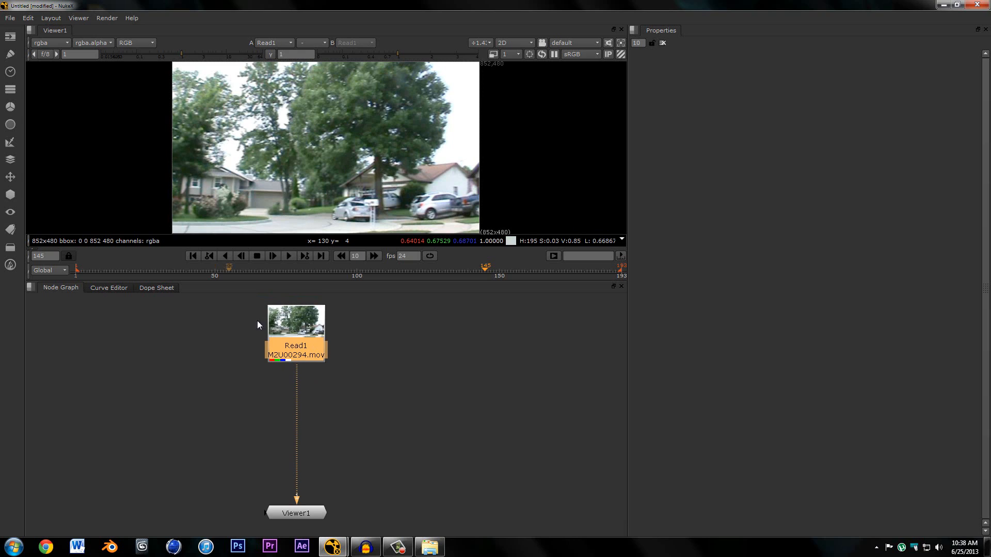
pyautogui.scroll(-1, 230, 364)
pyautogui.moveTo(283, 366); pyautogui.dragTo(315, 384, button='middle')
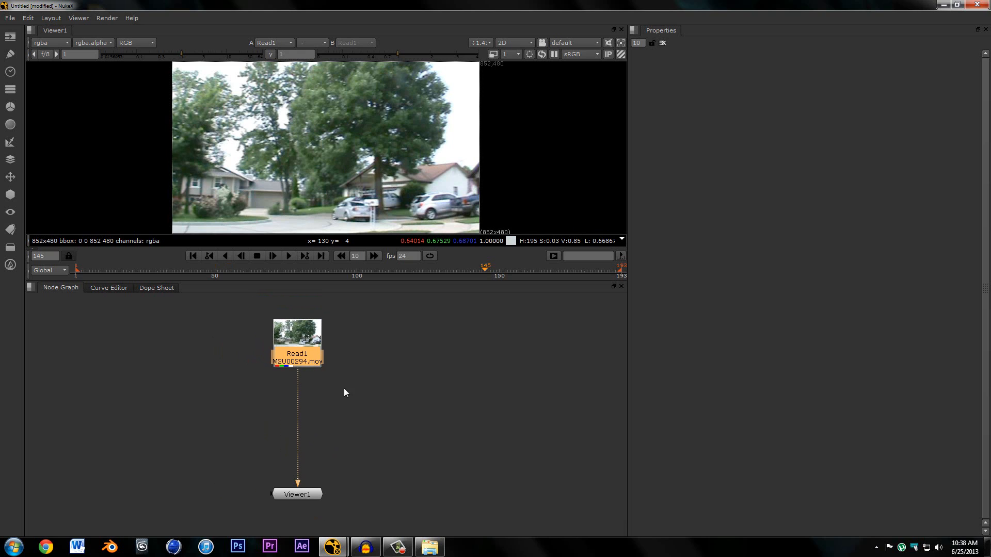
pyautogui.press('Tab')
pyautogui.write('camer')
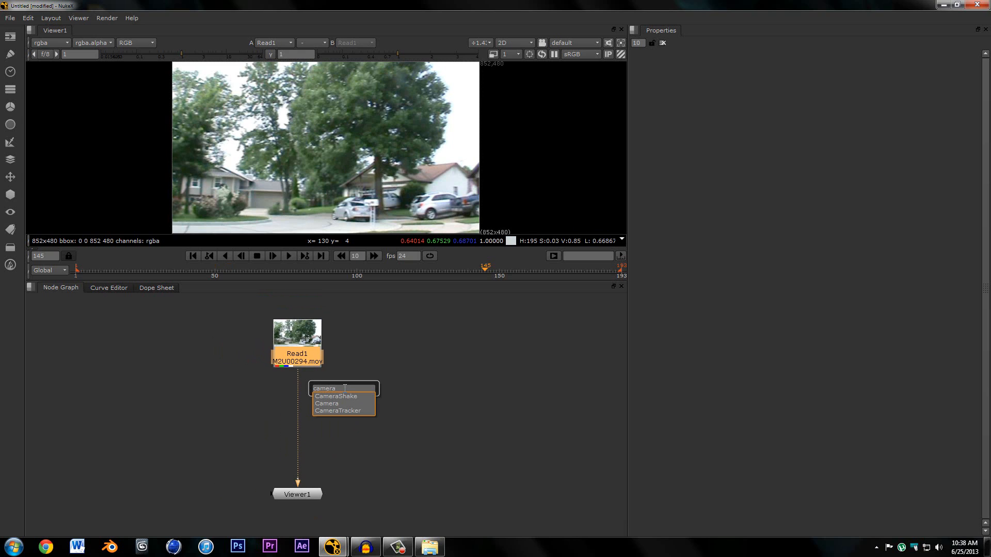
pyautogui.click(333, 410)
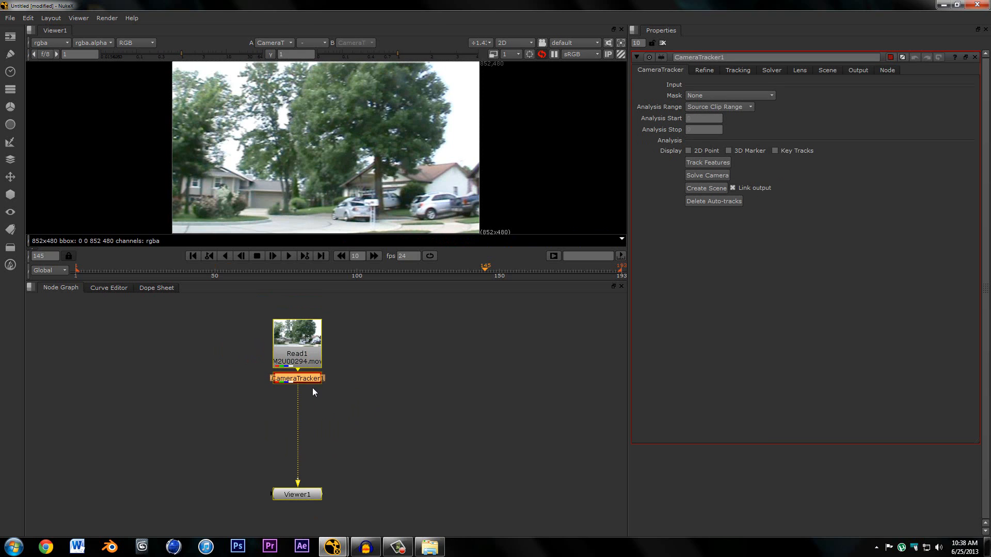
pyautogui.moveTo(312, 387); pyautogui.dragTo(312, 384)
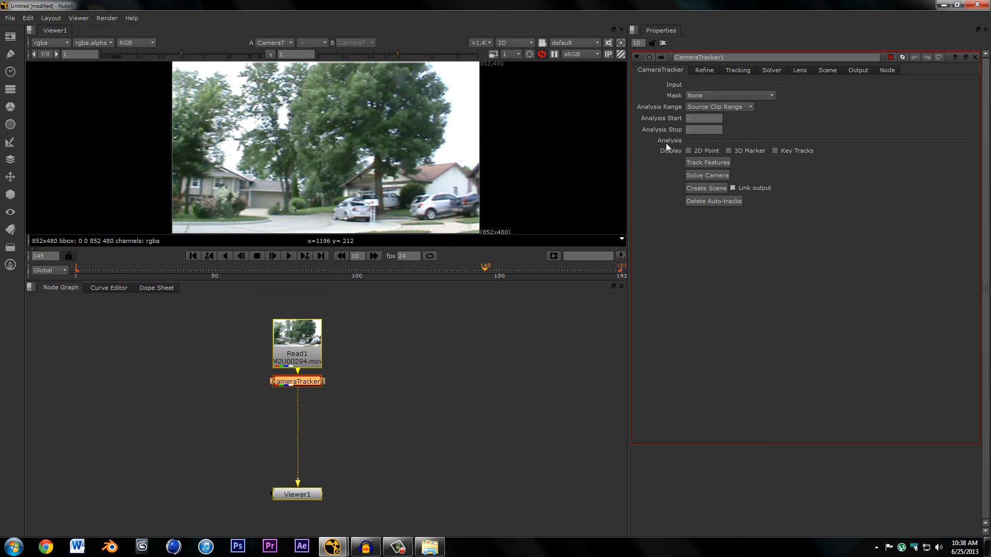
# Look through the CameraTracker node's Refine, Tracking and Solver settings.
pyautogui.click(705, 71)
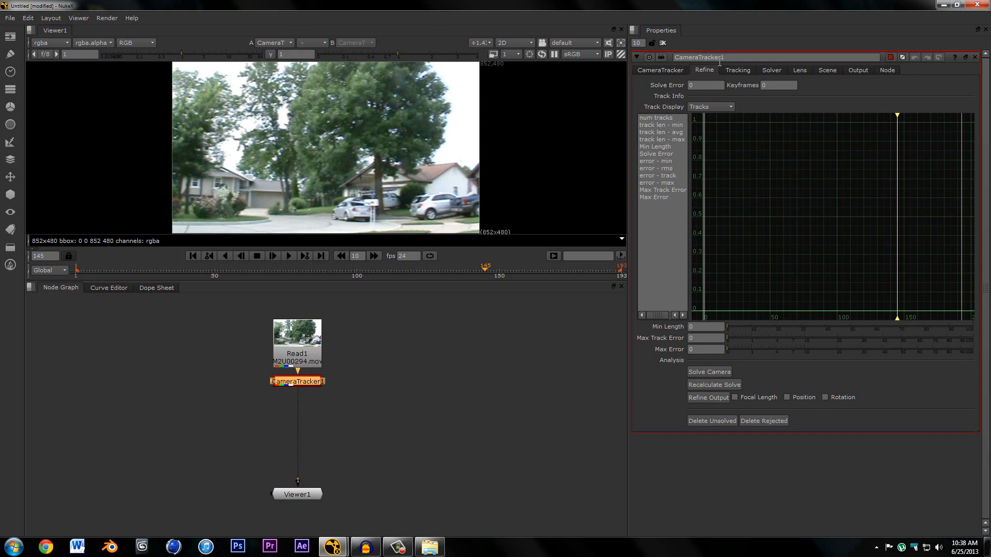
pyautogui.click(736, 69)
pyautogui.click(765, 70)
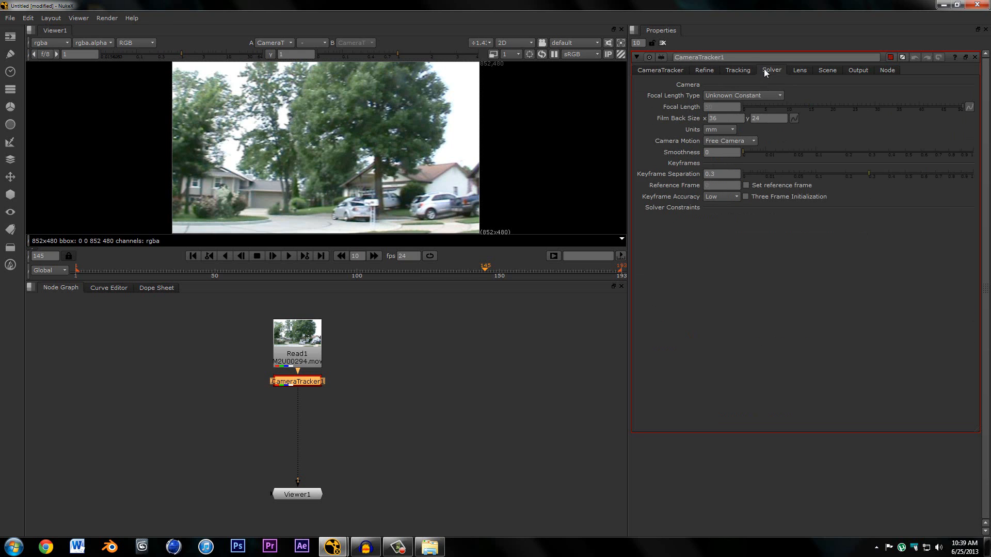
pyautogui.click(703, 69)
pyautogui.click(741, 69)
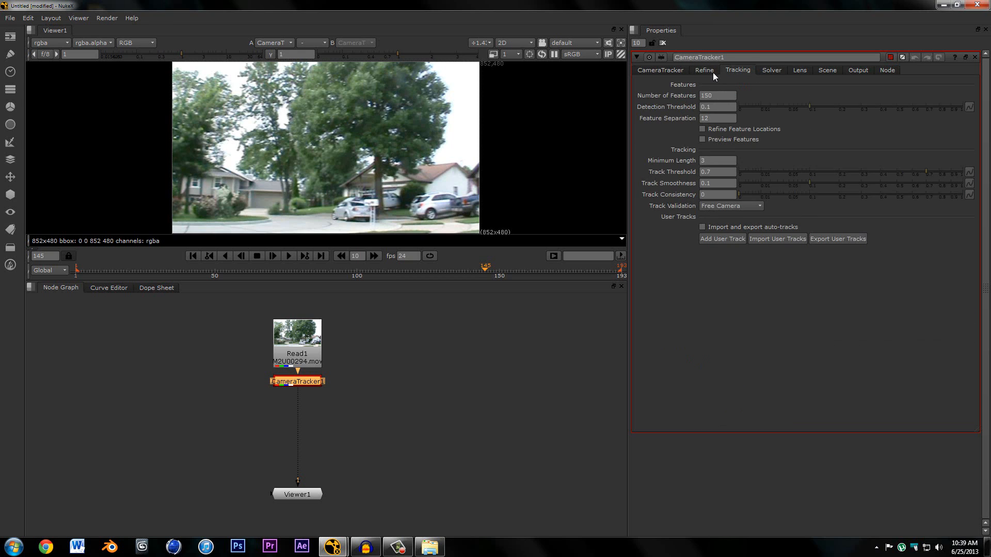
pyautogui.click(705, 70)
pyautogui.click(671, 69)
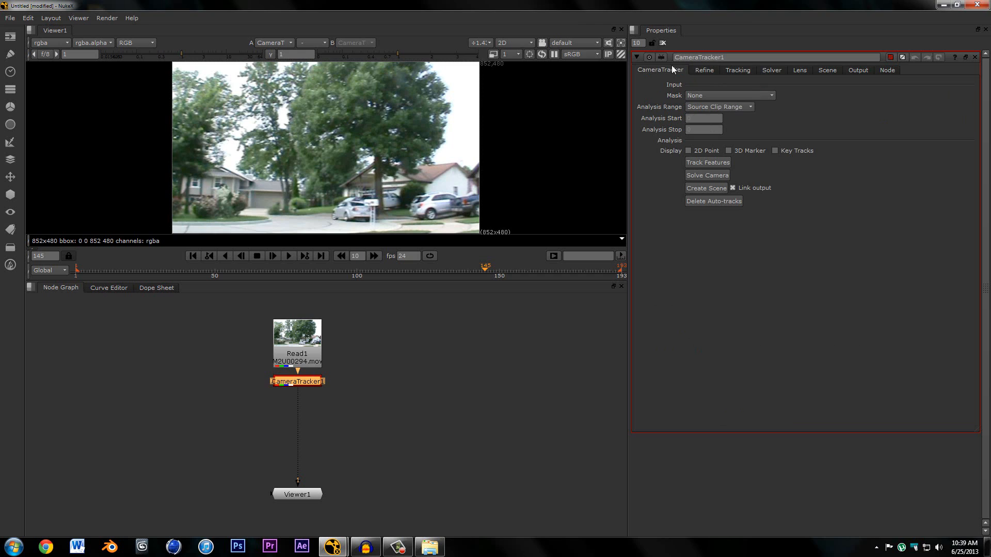
# Turn on Preview Features for the CameraTracker and set the number of features to 200.
pyautogui.click(705, 70)
pyautogui.click(741, 69)
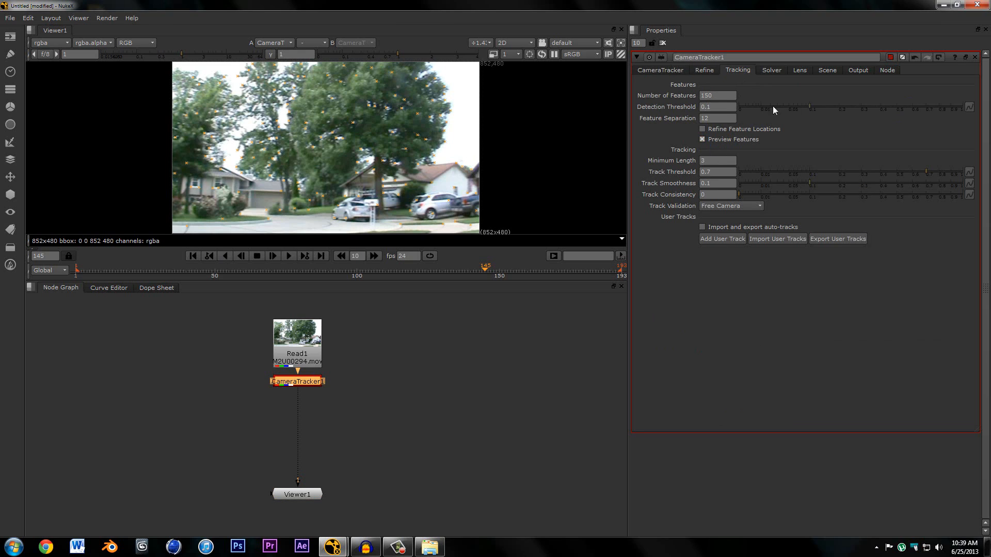
pyautogui.click(723, 92)
pyautogui.write('200')
pyautogui.press('Return')
# Review the CameraTracker's general, Refine, Tracking and Solver settings, including the available focal length types.
pyautogui.click(664, 71)
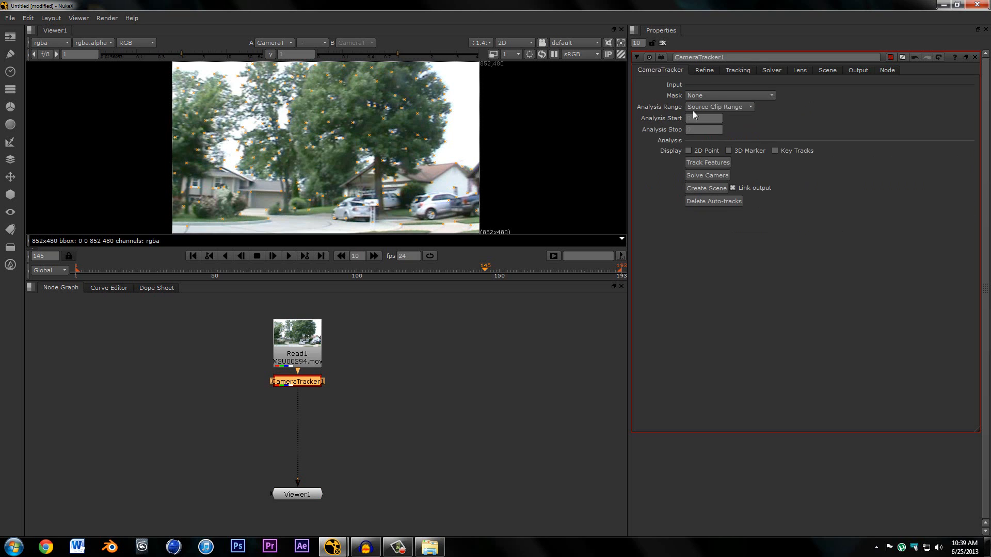
pyautogui.click(714, 70)
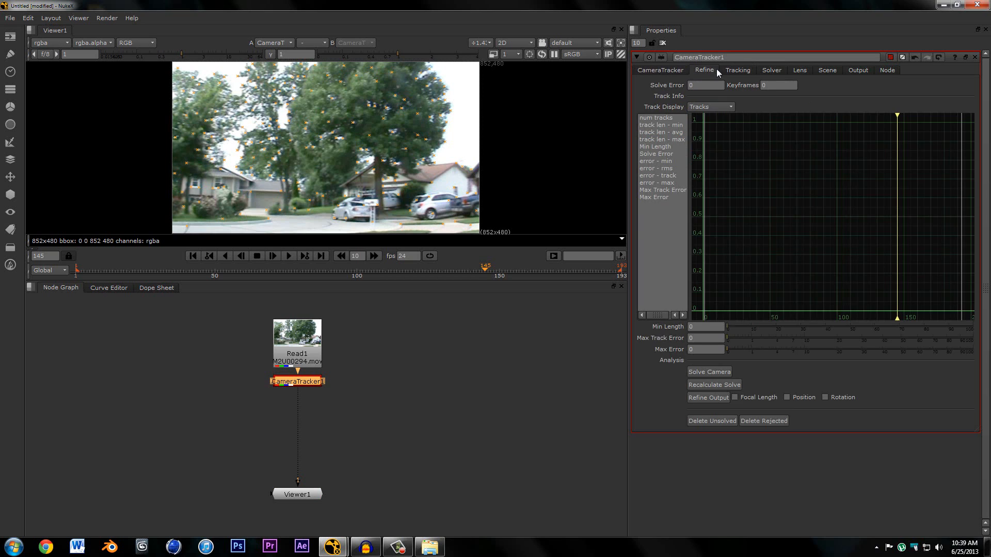
pyautogui.click(738, 70)
pyautogui.click(782, 70)
pyautogui.click(748, 71)
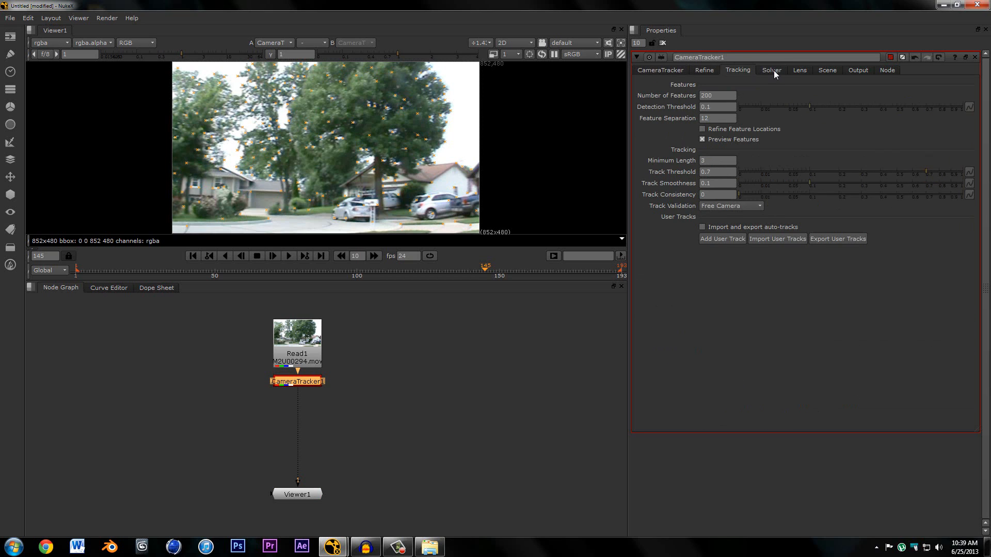
pyautogui.click(774, 70)
pyautogui.click(750, 97)
pyautogui.click(797, 96)
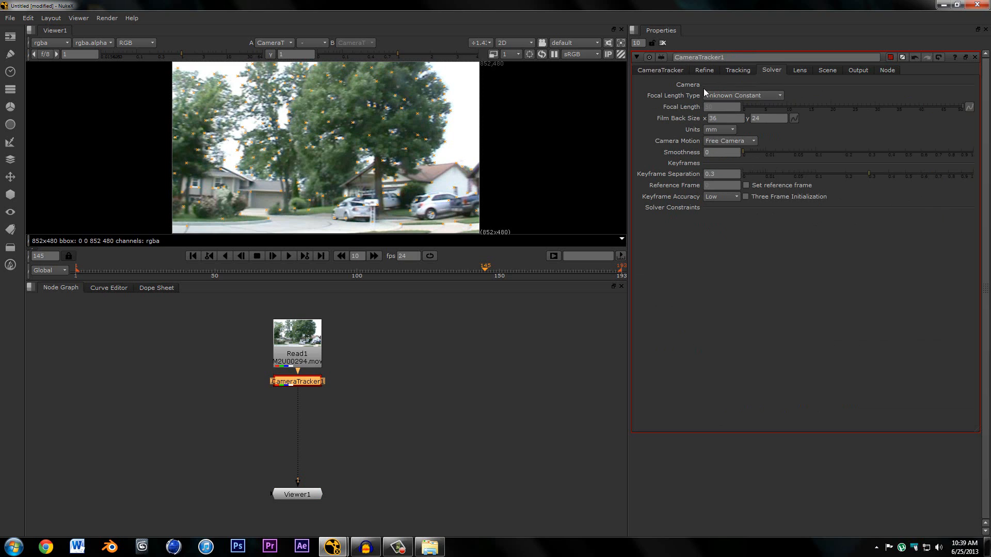
# Set the CameraTracker's lens distortion to Unknown Lens and look over its Scene, Output and Node settings.
pyautogui.click(797, 71)
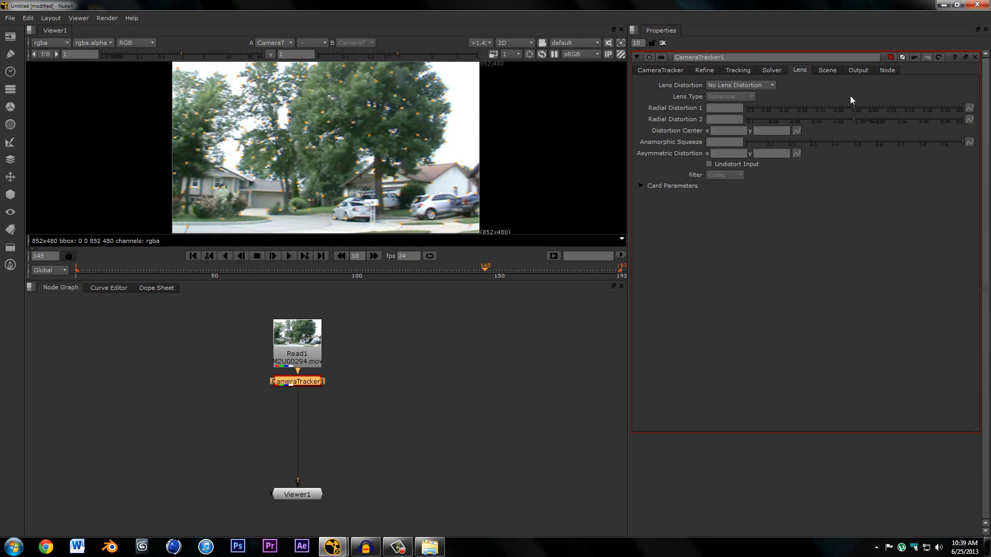
pyautogui.click(741, 85)
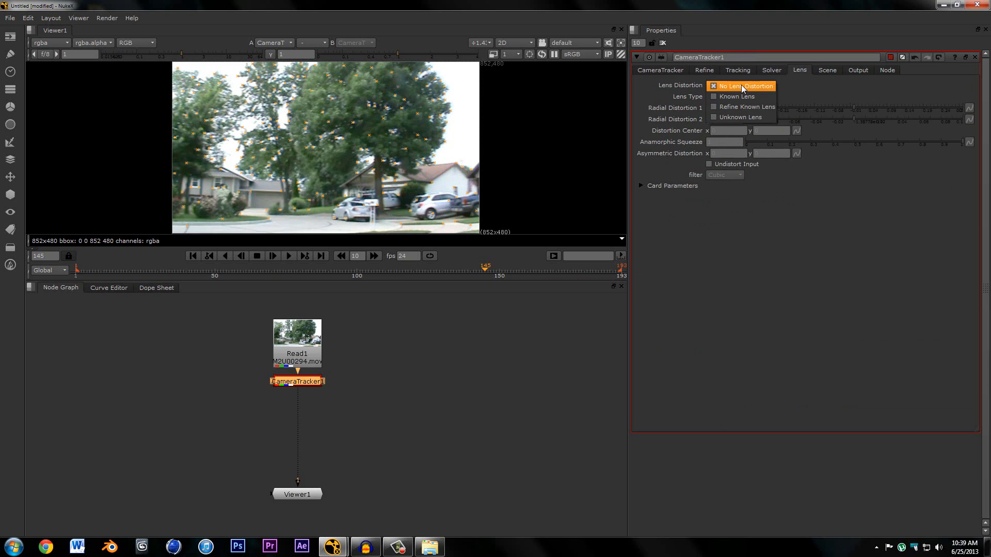
pyautogui.click(757, 117)
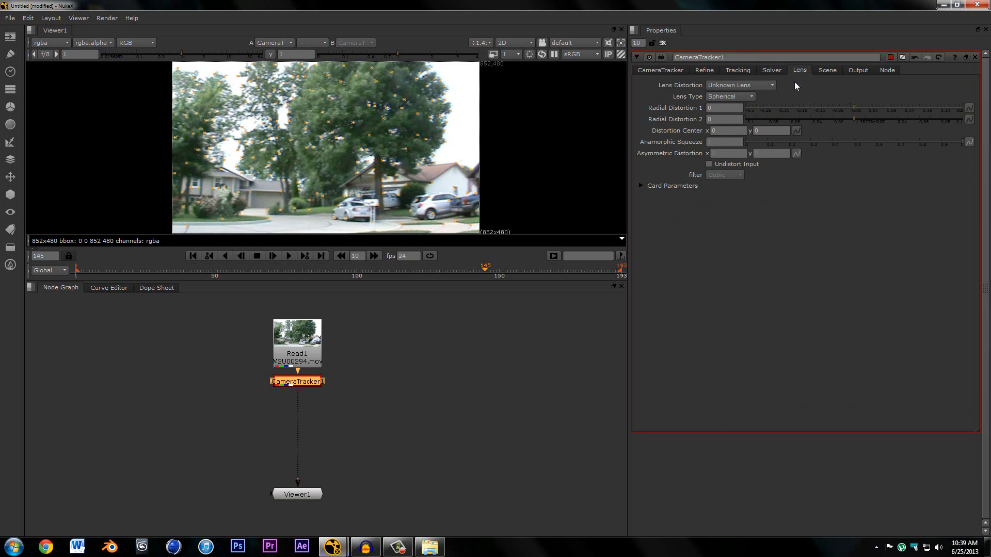
pyautogui.click(825, 70)
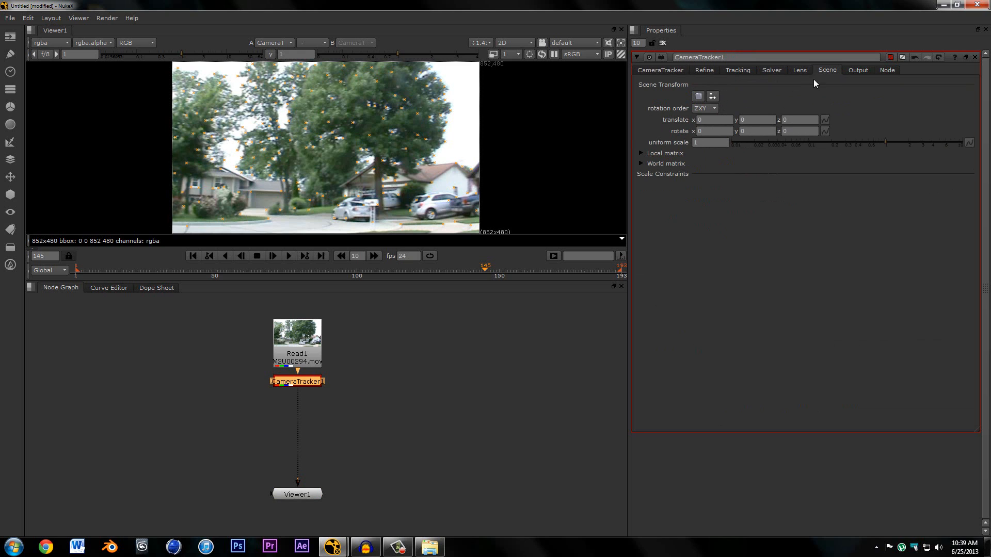
pyautogui.click(858, 71)
pyautogui.click(887, 71)
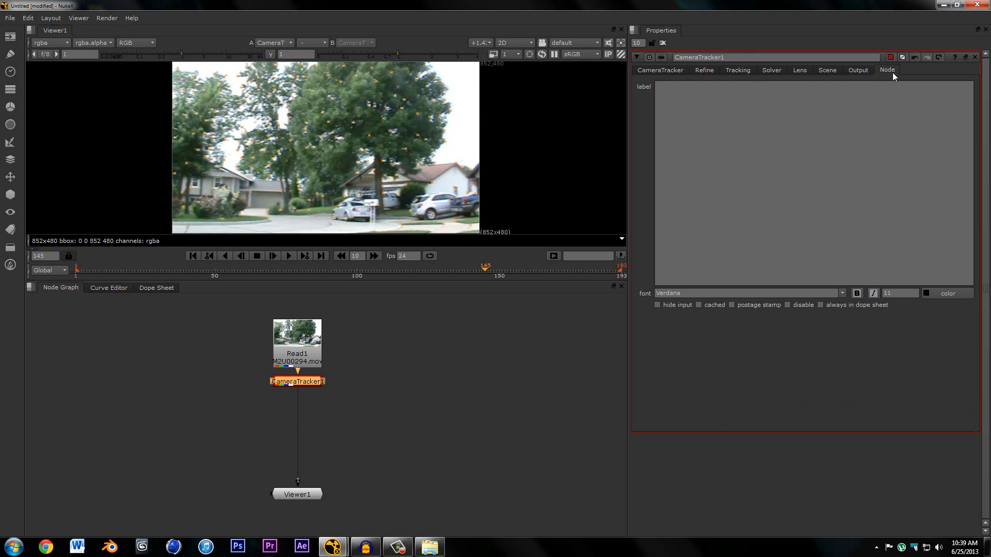
pyautogui.click(702, 71)
# Track the footage's features over the source clip range with the CameraTracker.
pyautogui.click(682, 70)
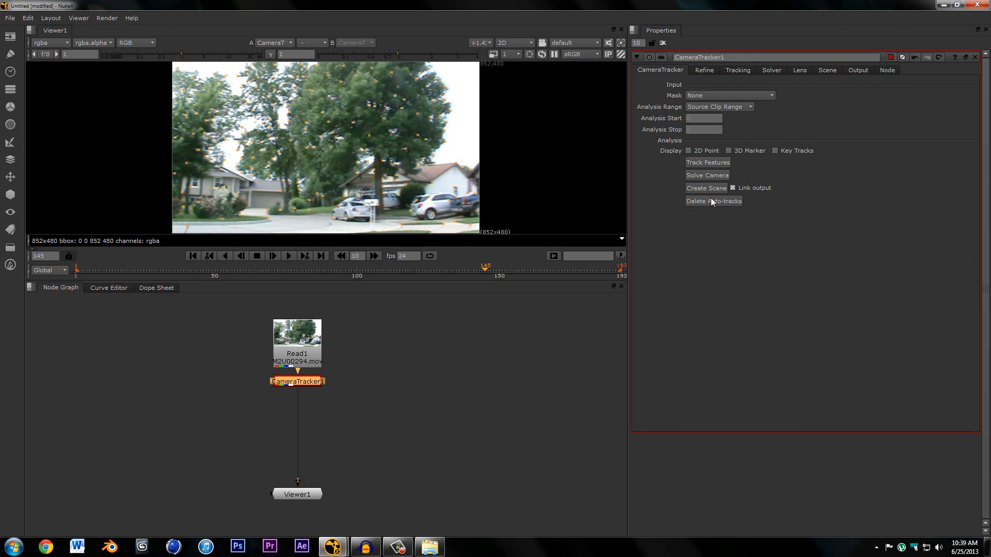
pyautogui.click(716, 164)
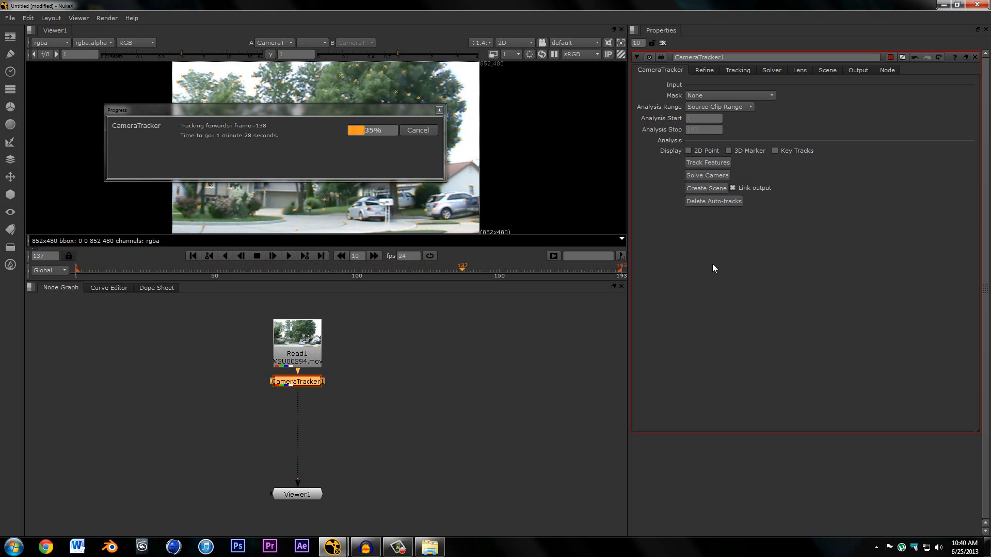
pyautogui.click(366, 547)
pyautogui.click(944, 4)
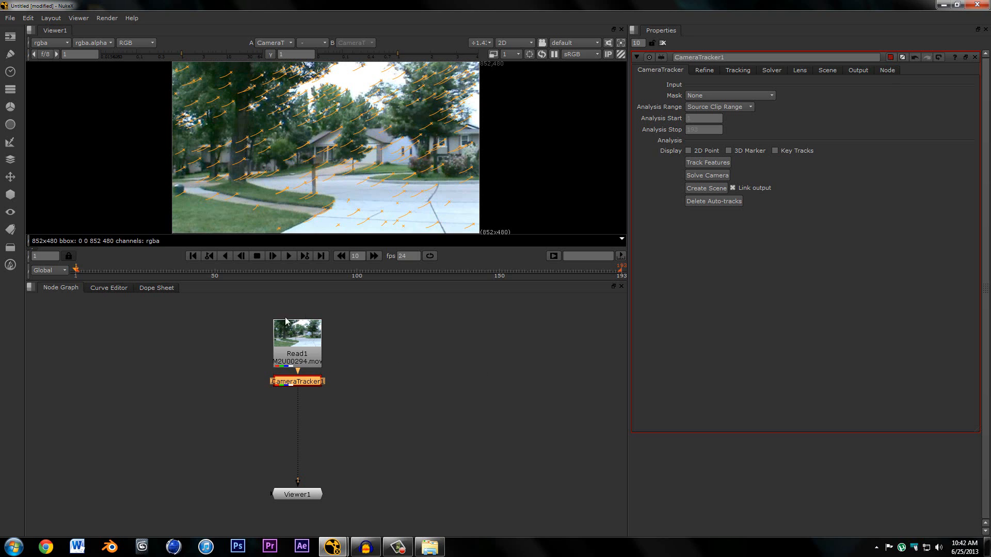
# Scrub through the footage to inspect the feature tracks, return to frame 1 and check a track's length.
pyautogui.moveTo(104, 276); pyautogui.dragTo(216, 274)
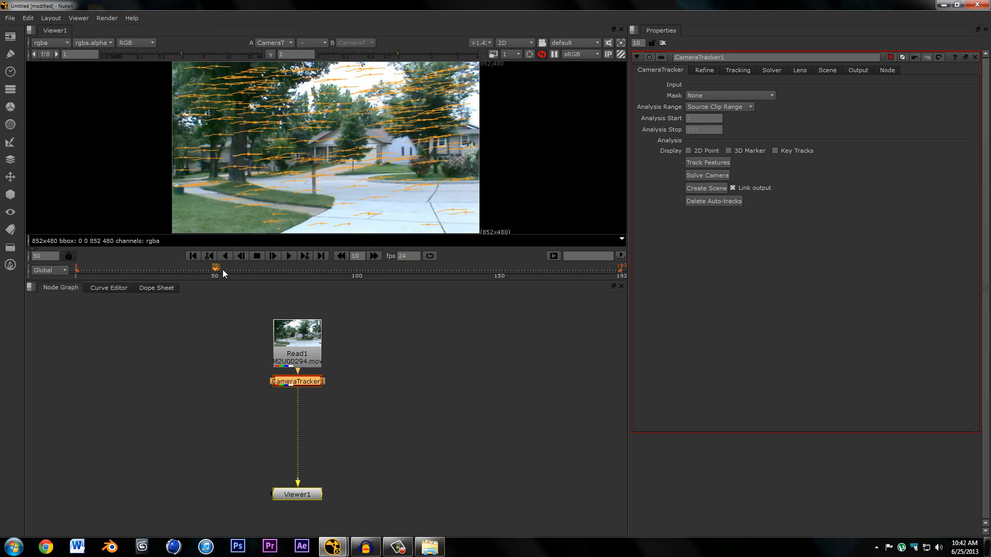
pyautogui.moveTo(323, 271); pyautogui.dragTo(373, 275)
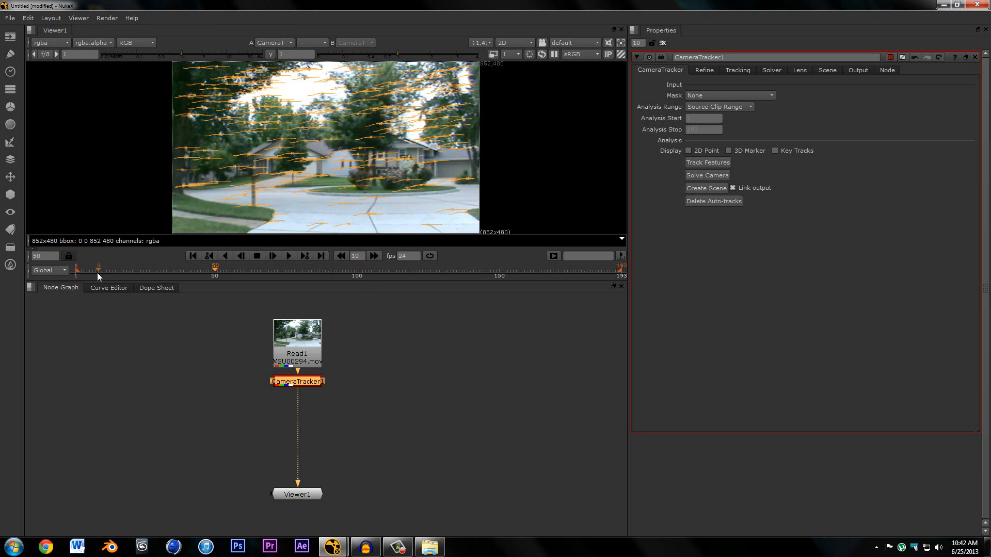
pyautogui.click(78, 271)
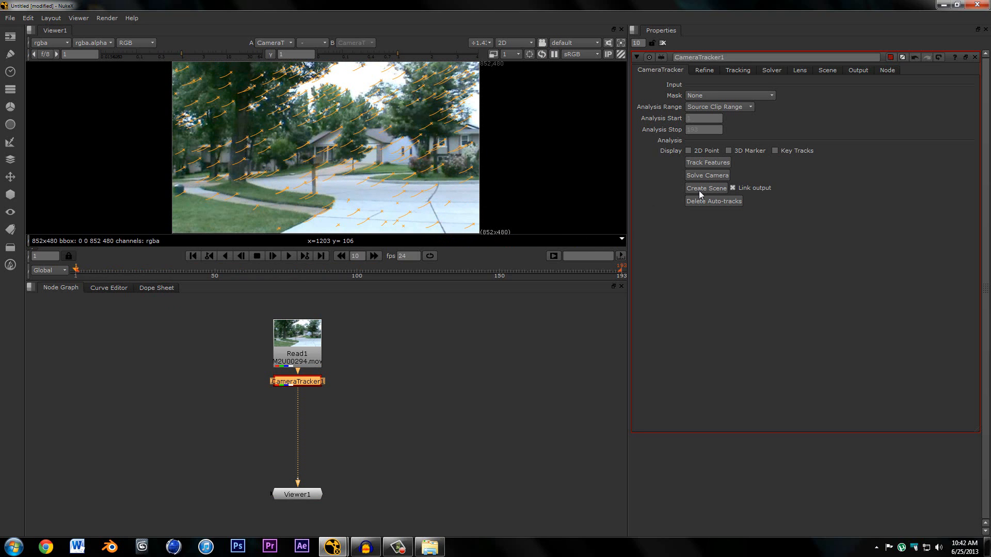
pyautogui.moveTo(444, 168)
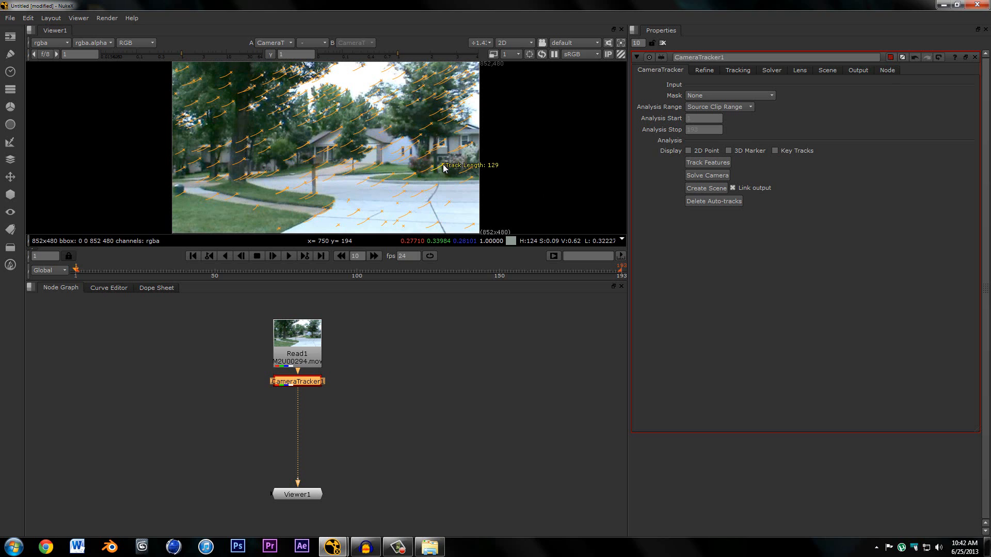
# Solve the camera from the tracked features and check the solved tracks along the timeline.
pyautogui.click(443, 375)
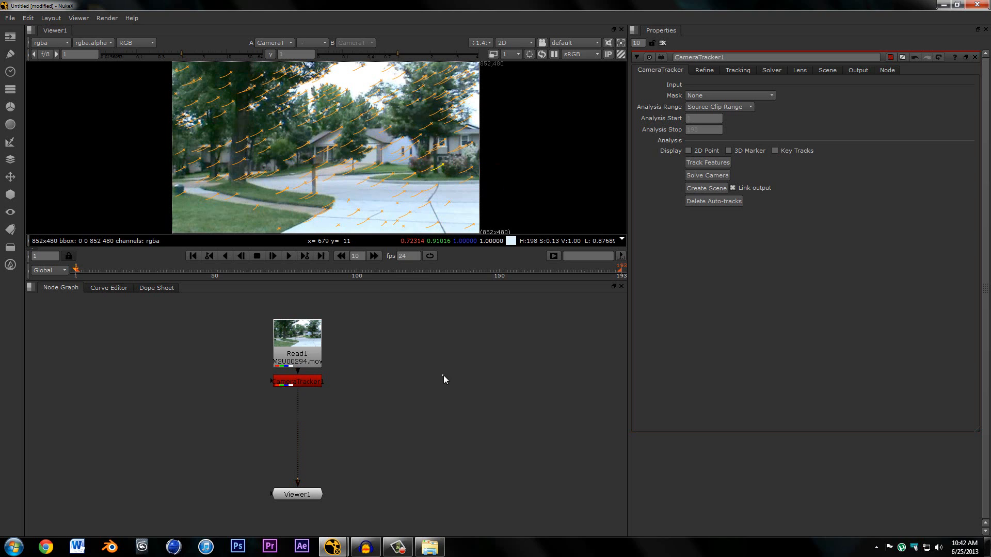
pyautogui.click(316, 384)
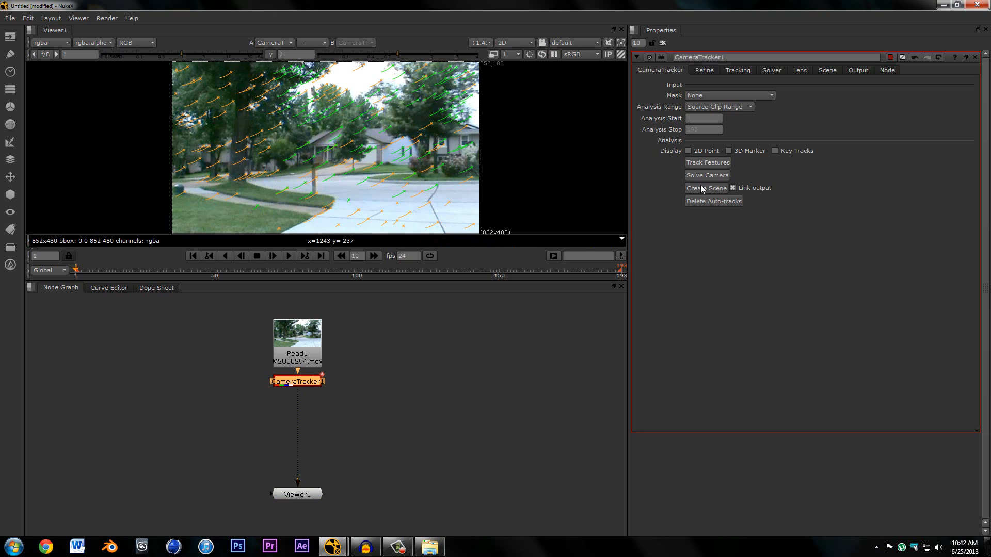
pyautogui.moveTo(110, 268); pyautogui.dragTo(122, 266)
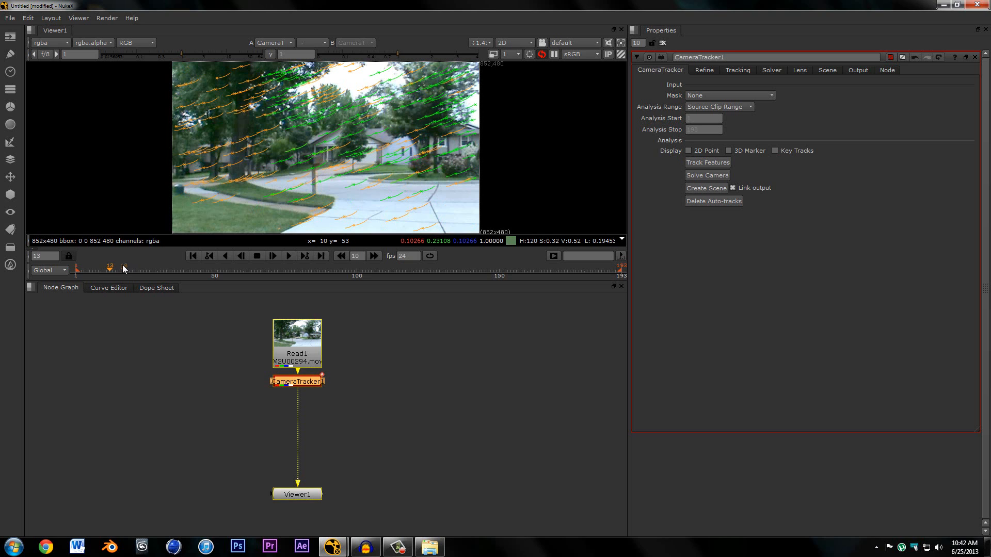
pyautogui.click(260, 271)
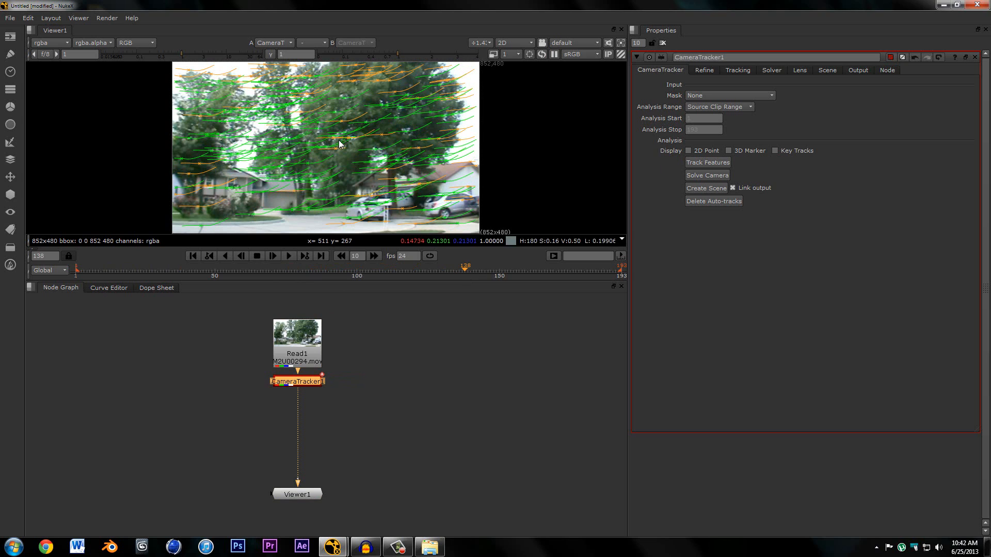
# Create the scene from the solved camera at frame 1 and move the point cloud and Scene nodes away from the Viewer.
pyautogui.click(76, 272)
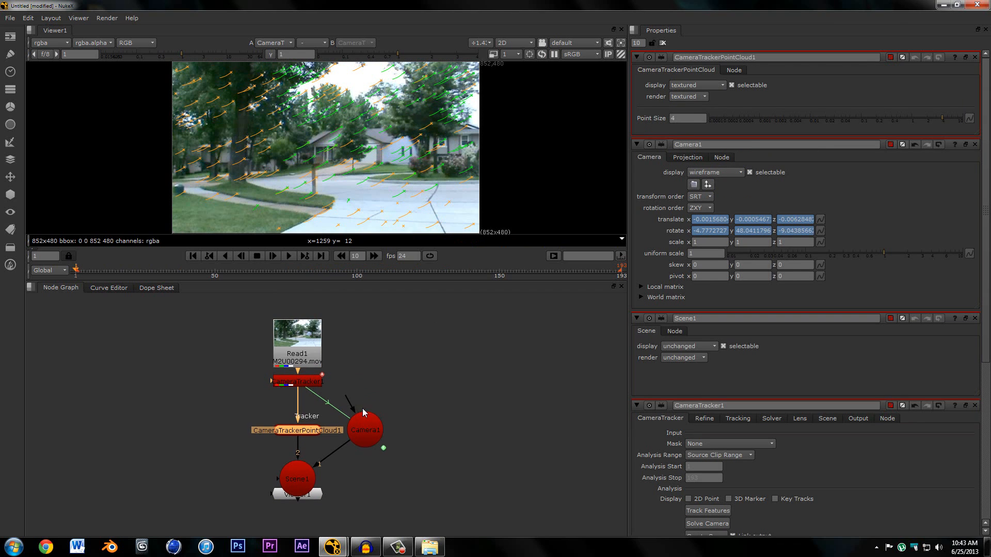
pyautogui.moveTo(314, 403); pyautogui.dragTo(214, 380)
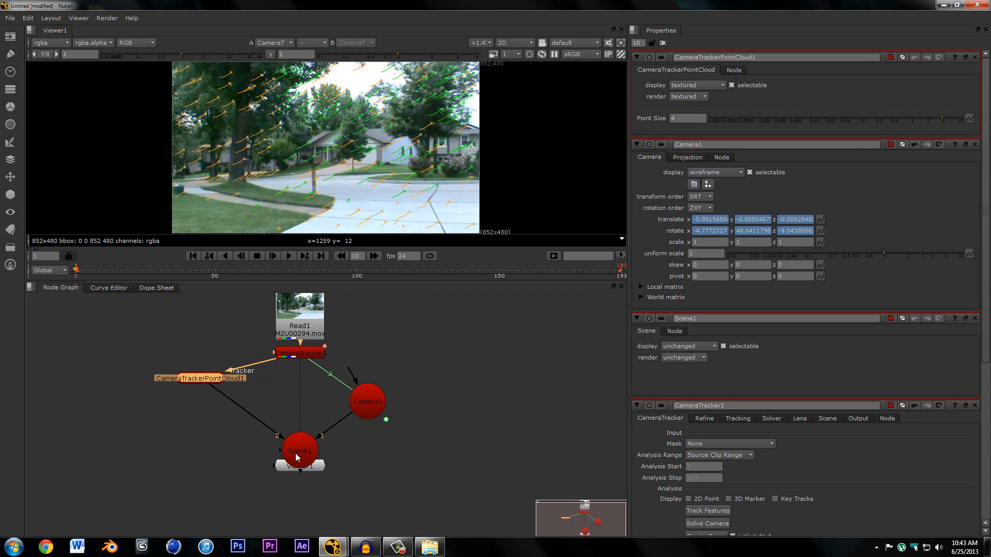
pyautogui.moveTo(307, 452); pyautogui.dragTo(212, 436)
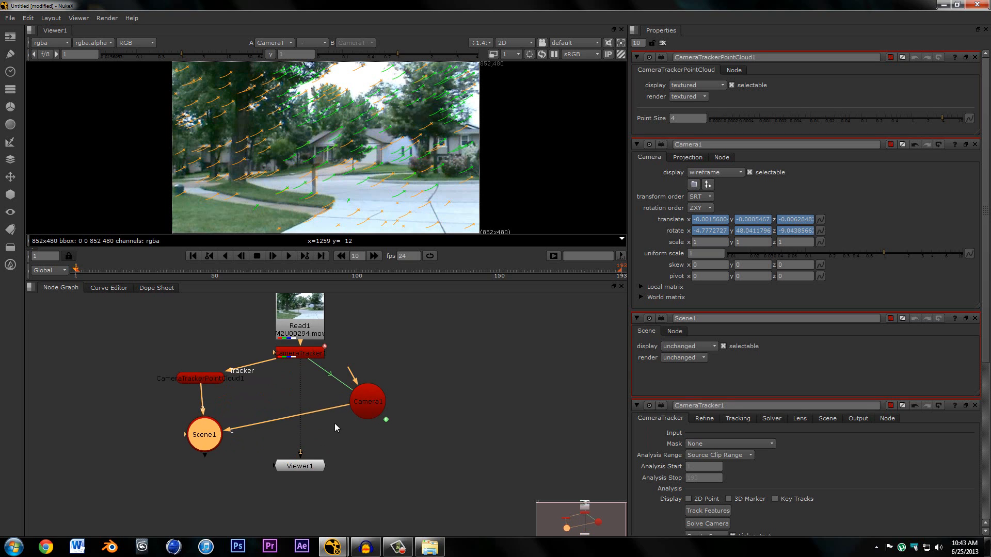
# Spread out the node graph with CameraTracker1 between the point cloud and Read1, and the Scene and Camera nodes below them.
pyautogui.moveTo(360, 413); pyautogui.dragTo(265, 428)
pyautogui.moveTo(199, 432); pyautogui.dragTo(153, 422)
pyautogui.moveTo(196, 379); pyautogui.dragTo(161, 354)
pyautogui.moveTo(269, 425); pyautogui.dragTo(281, 430)
pyautogui.moveTo(292, 359); pyautogui.dragTo(193, 325)
pyautogui.click(215, 380)
pyautogui.moveTo(214, 376); pyautogui.dragTo(379, 387, button='middle')
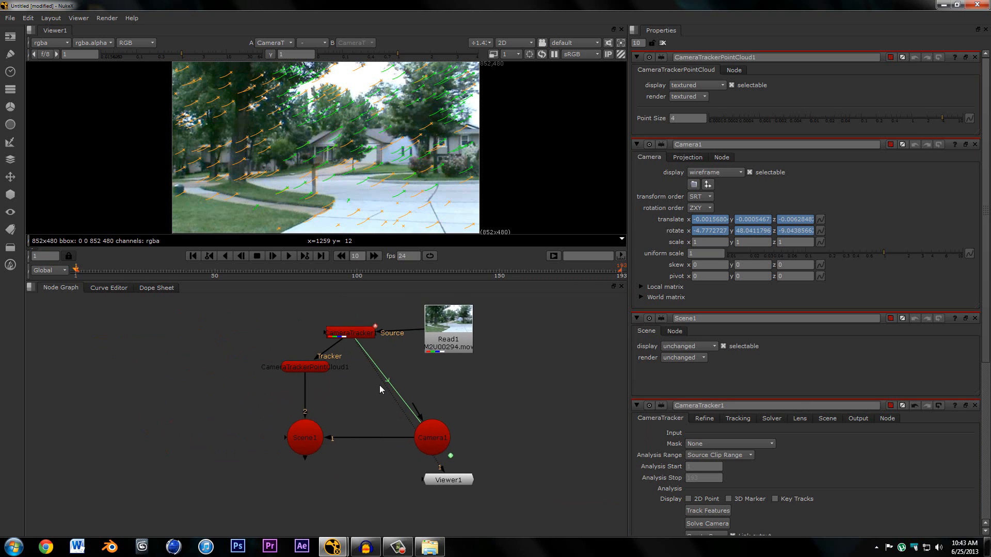
pyautogui.moveTo(330, 365); pyautogui.dragTo(267, 337)
pyautogui.moveTo(307, 424); pyautogui.dragTo(213, 398)
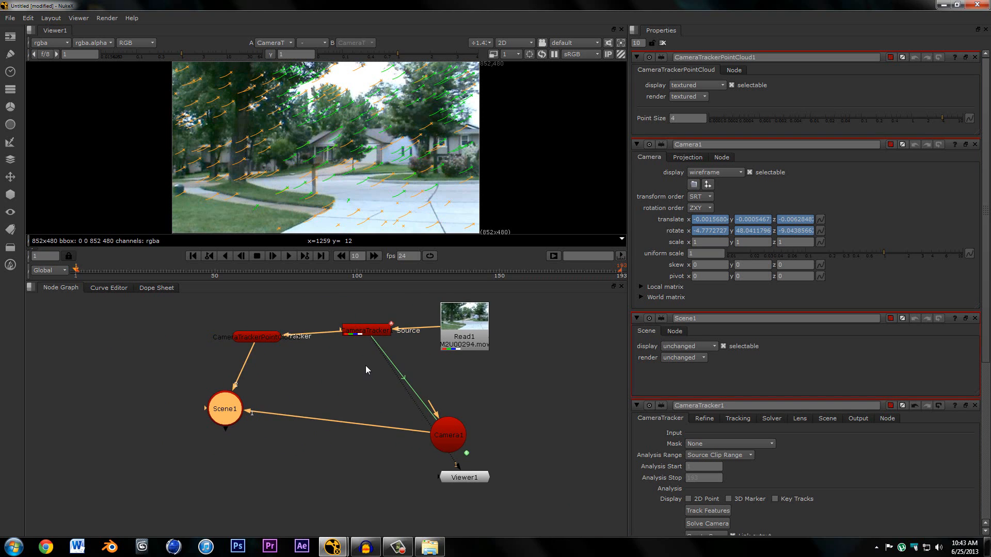
# Connect the Viewer to Read1 and place Camera1 below CameraTracker1 and Scene1 below the point cloud node.
pyautogui.moveTo(375, 347); pyautogui.dragTo(463, 339)
pyautogui.moveTo(458, 438); pyautogui.dragTo(381, 414)
pyautogui.moveTo(219, 416); pyautogui.dragTo(251, 421)
pyautogui.moveTo(261, 340); pyautogui.dragTo(264, 336)
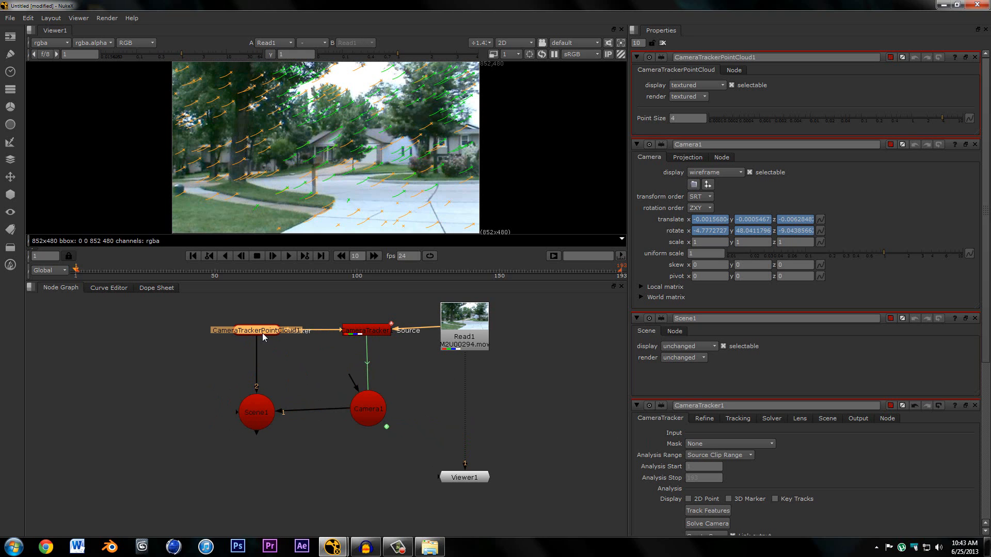
# Align the CameraTracker1, point cloud and Camera1 nodes with their neighbours so the connections run straight.
pyautogui.moveTo(371, 416); pyautogui.dragTo(367, 408)
pyautogui.click(375, 328)
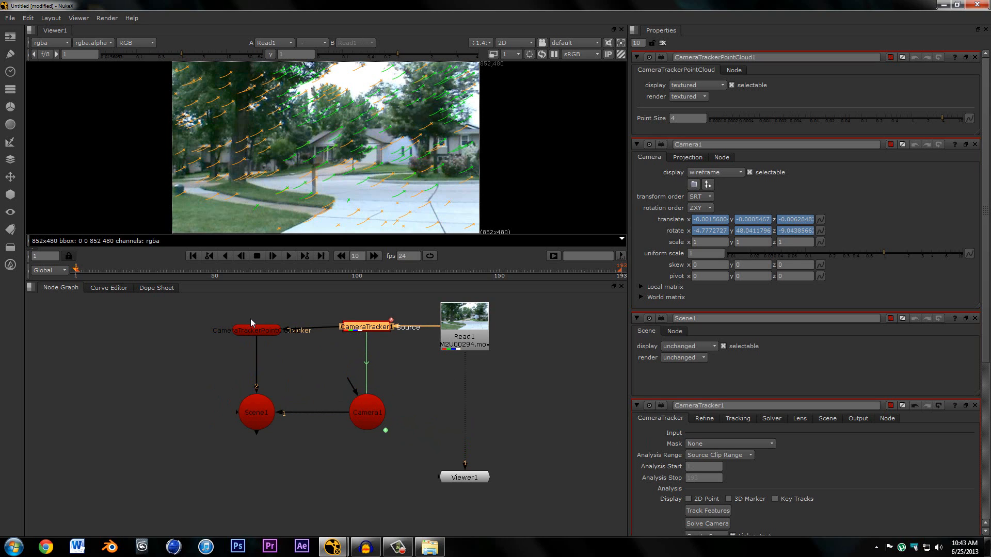
pyautogui.click(265, 333)
pyautogui.click(366, 422)
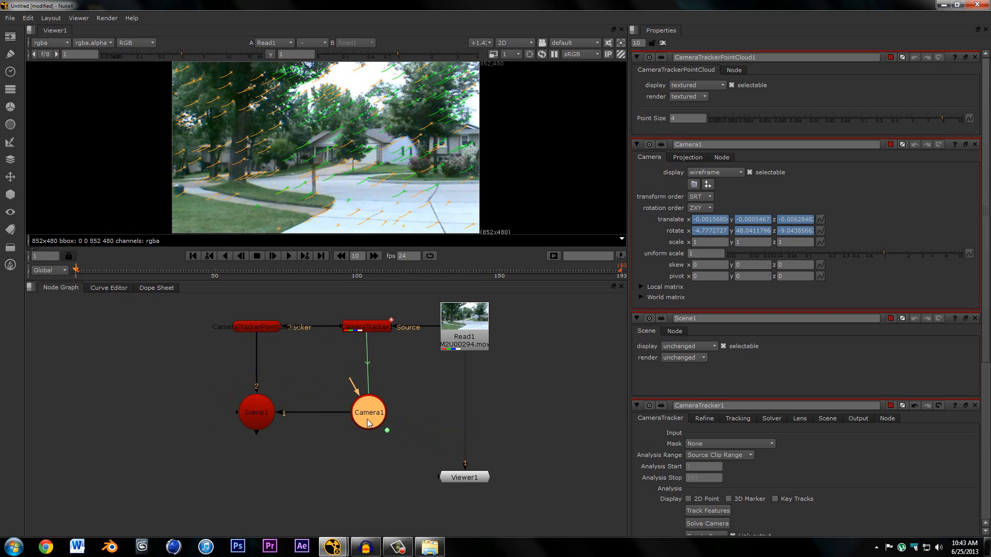
pyautogui.moveTo(369, 423); pyautogui.dragTo(368, 424)
pyautogui.click(309, 377)
# Disconnect the point cloud node from CameraTracker1 and Scene1, and place it above CameraTracker1.
pyautogui.scroll(1, 309, 377)
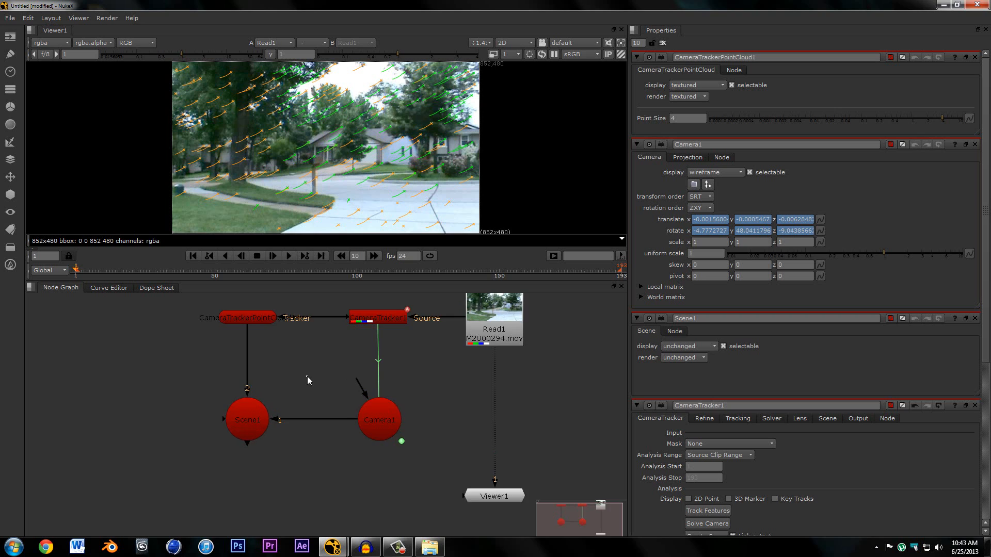
pyautogui.moveTo(283, 393); pyautogui.dragTo(280, 437, button='middle')
pyautogui.scroll(-3, 334, 411)
pyautogui.scroll(1, 280, 437)
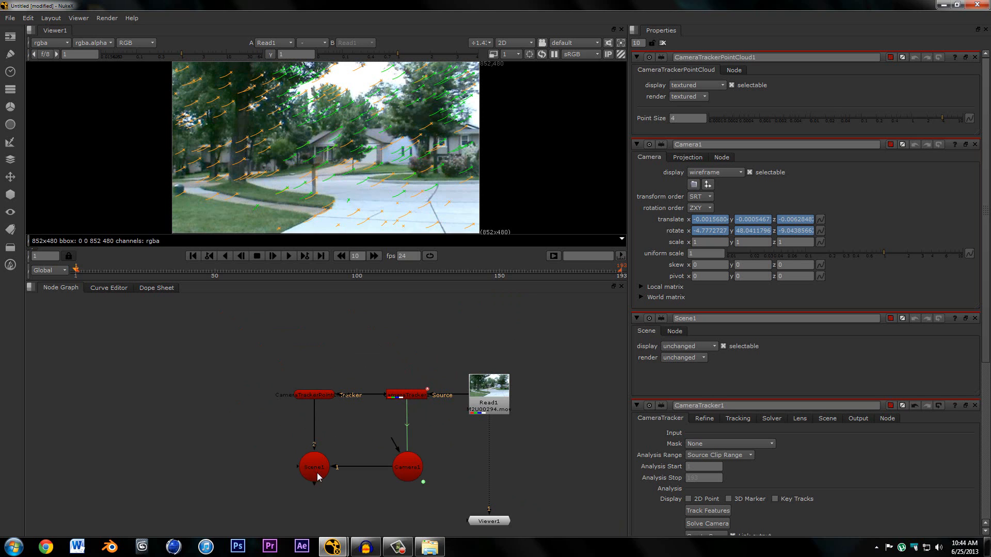
pyautogui.click(309, 393)
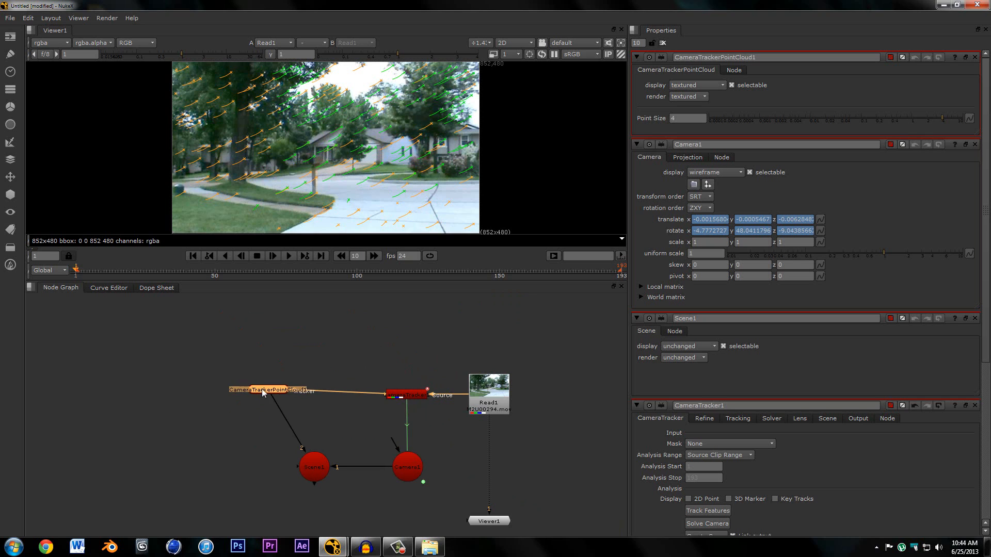
pyautogui.scroll(3, 309, 405)
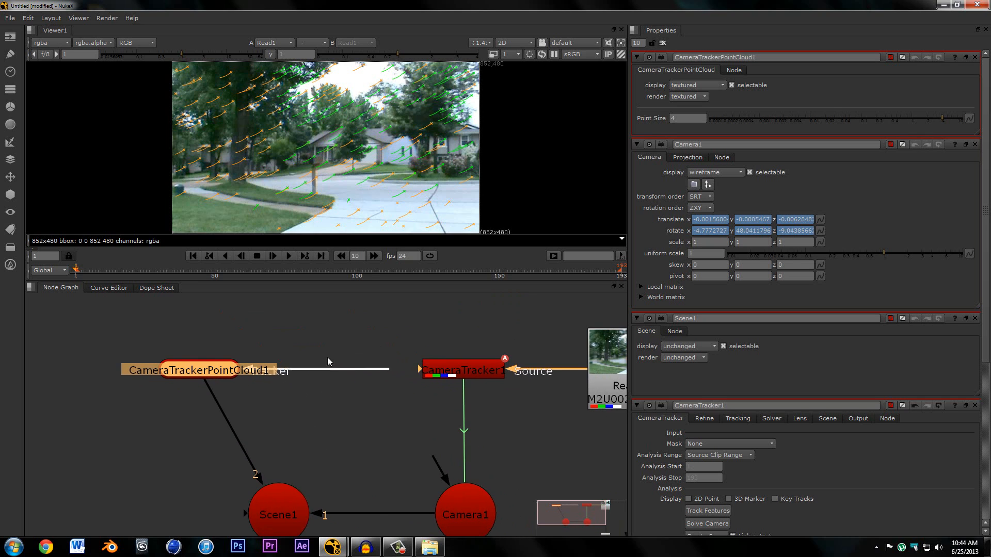
pyautogui.moveTo(327, 361); pyautogui.dragTo(325, 336)
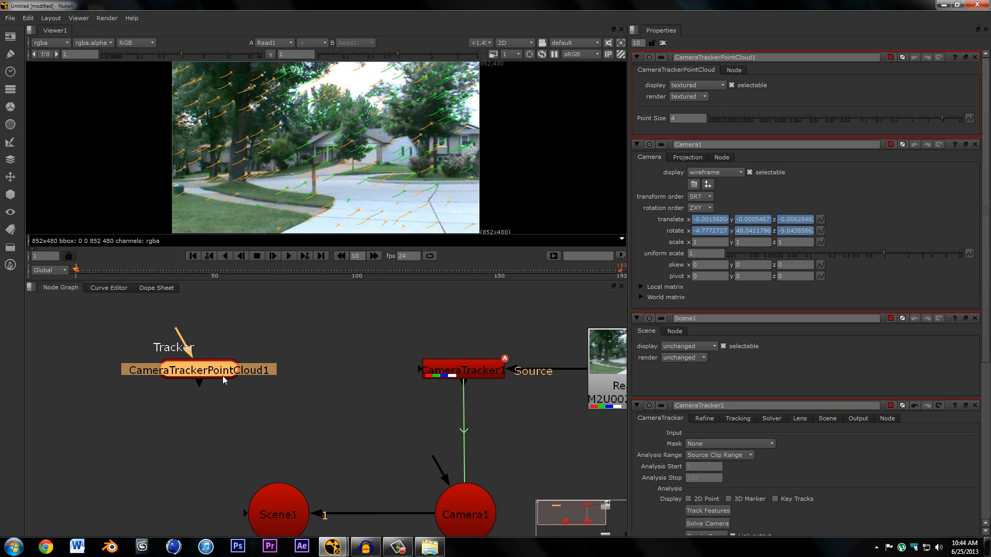
pyautogui.moveTo(222, 379); pyautogui.dragTo(499, 334)
pyautogui.scroll(-3, 499, 335)
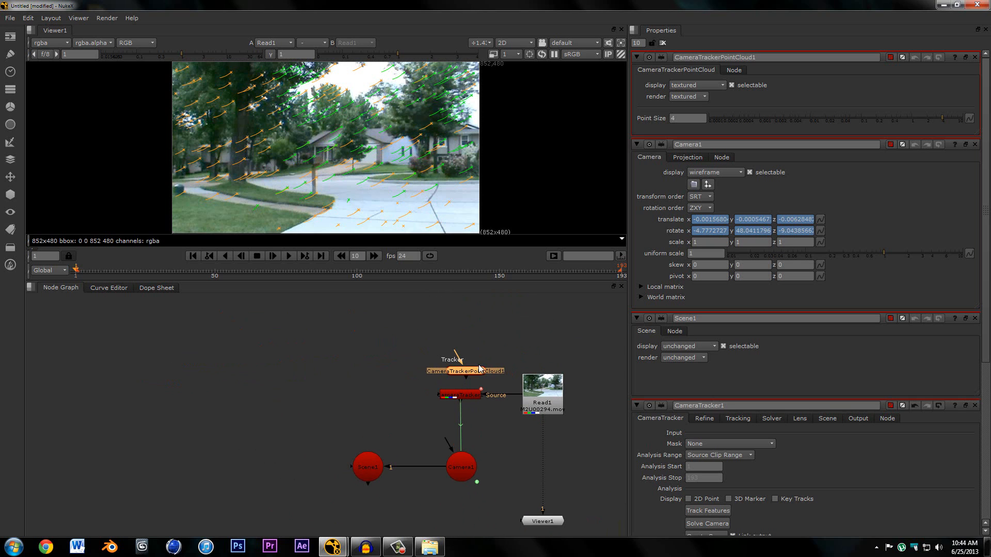
pyautogui.moveTo(476, 370); pyautogui.dragTo(474, 363)
# Add a ReadGeo node and position it above the Scene1 node.
pyautogui.click(394, 422)
pyautogui.moveTo(392, 442)
pyautogui.mouseDown(button='middle')
pyautogui.moveTo(392, 414)
pyautogui.moveTo(391, 427)
pyautogui.mouseUp(button='middle')
pyautogui.press('Tab')
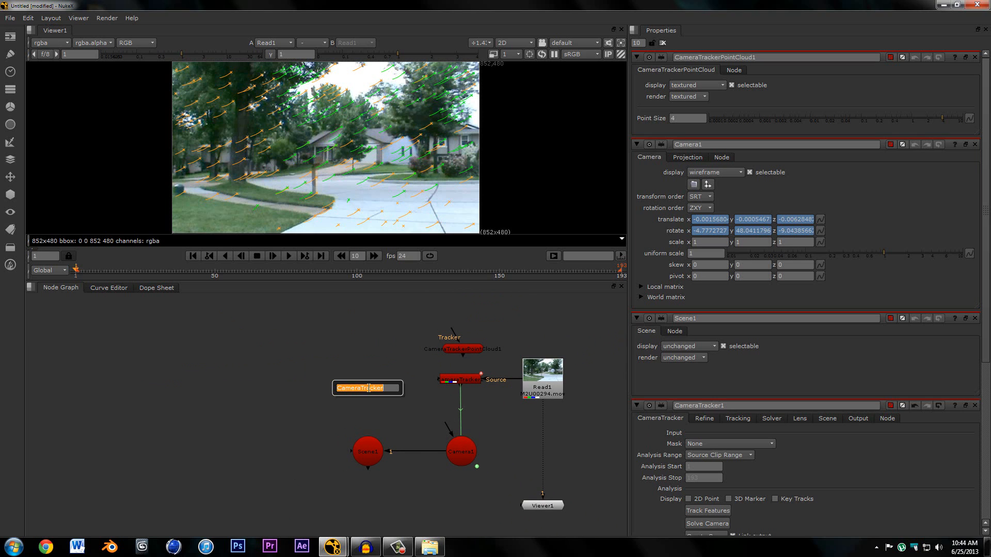
pyautogui.write('read')
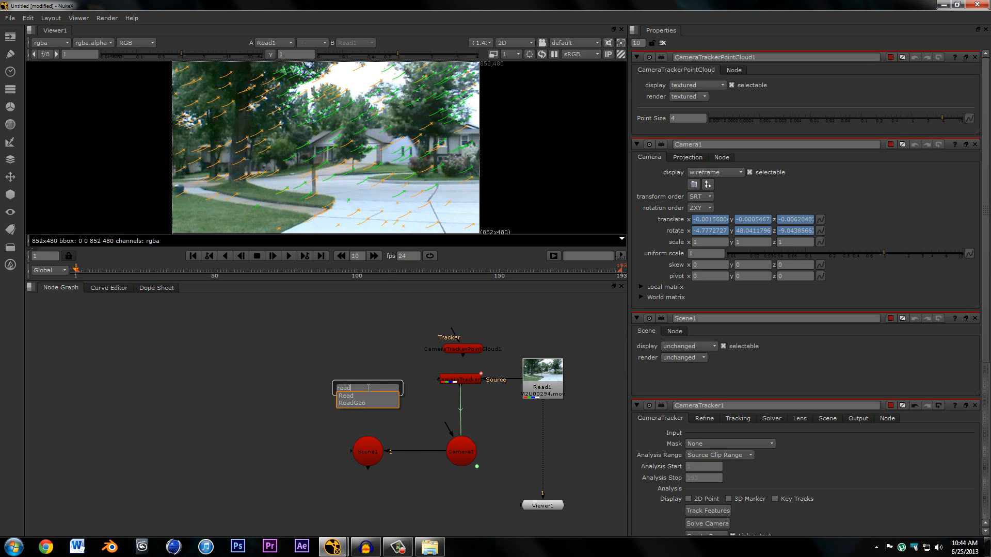
pyautogui.click(350, 403)
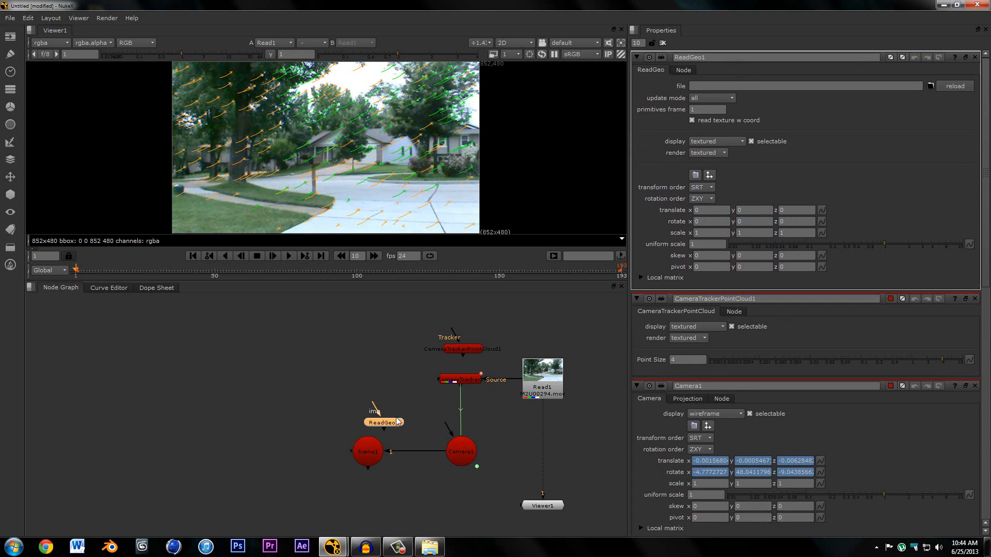
pyautogui.moveTo(377, 376)
pyautogui.mouseDown()
pyautogui.moveTo(372, 361)
pyautogui.moveTo(371, 381)
pyautogui.mouseUp()
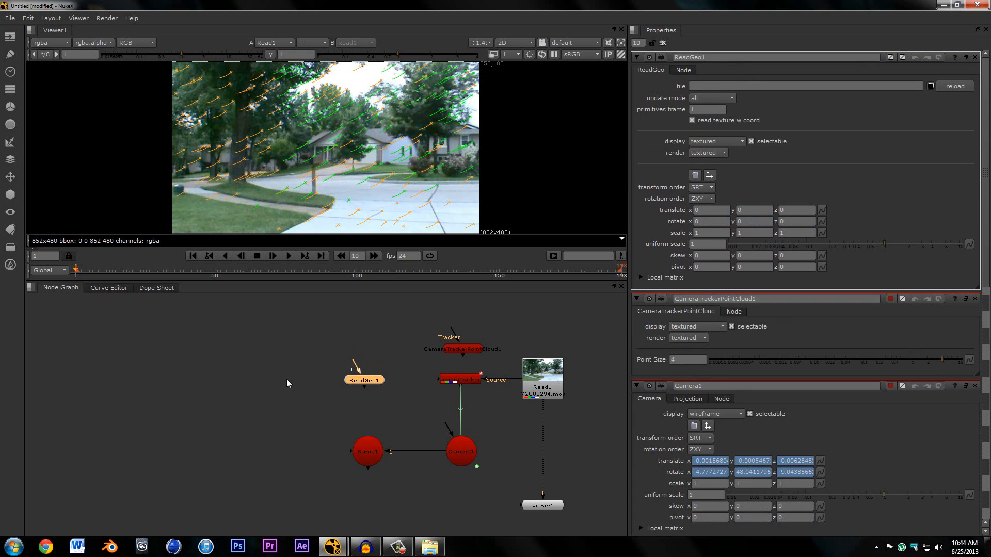
pyautogui.click(288, 378)
pyautogui.scroll(3, 306, 374)
pyautogui.press('Tab')
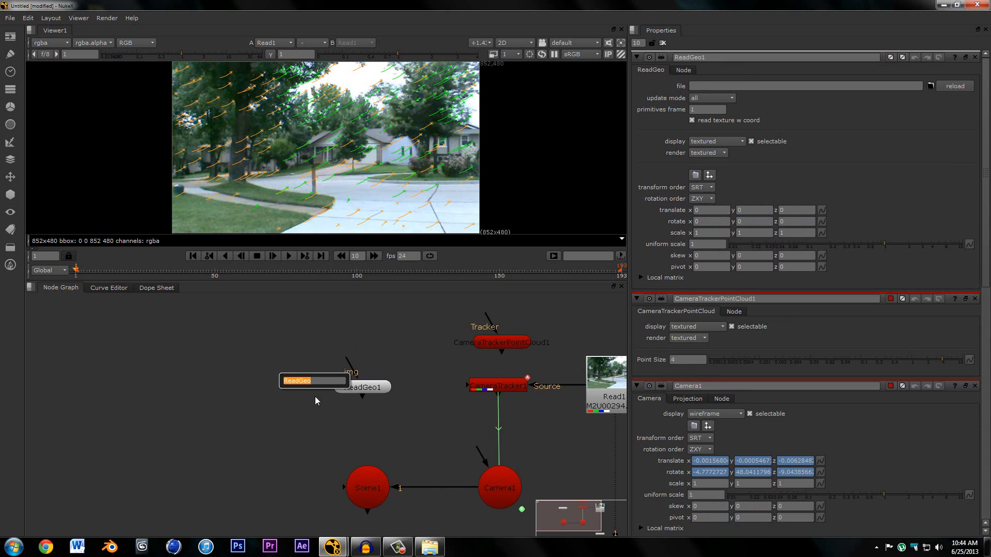
pyautogui.press('Escape')
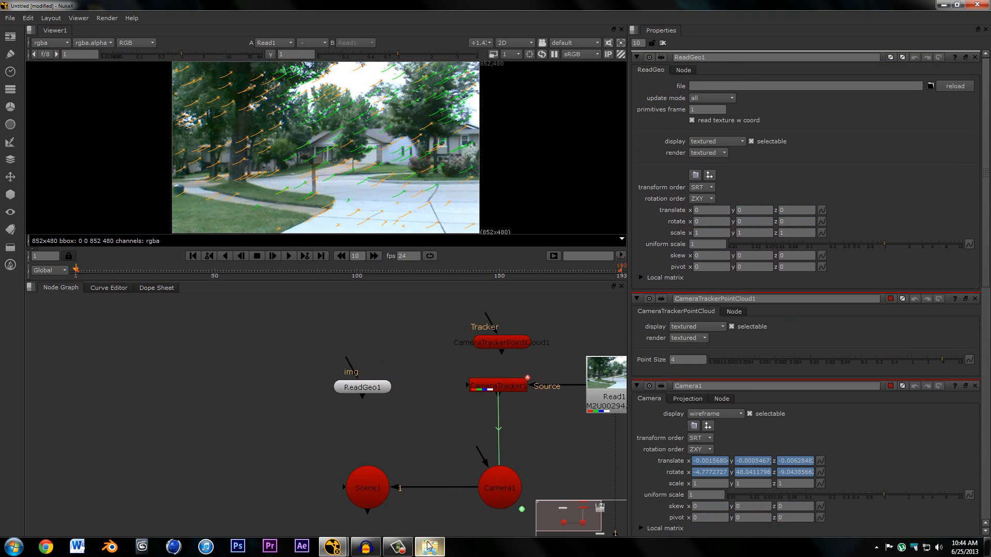
# Load Skybox.fbx from the Skybox folder on the desktop into the ReadGeo1 node.
pyautogui.click(385, 387)
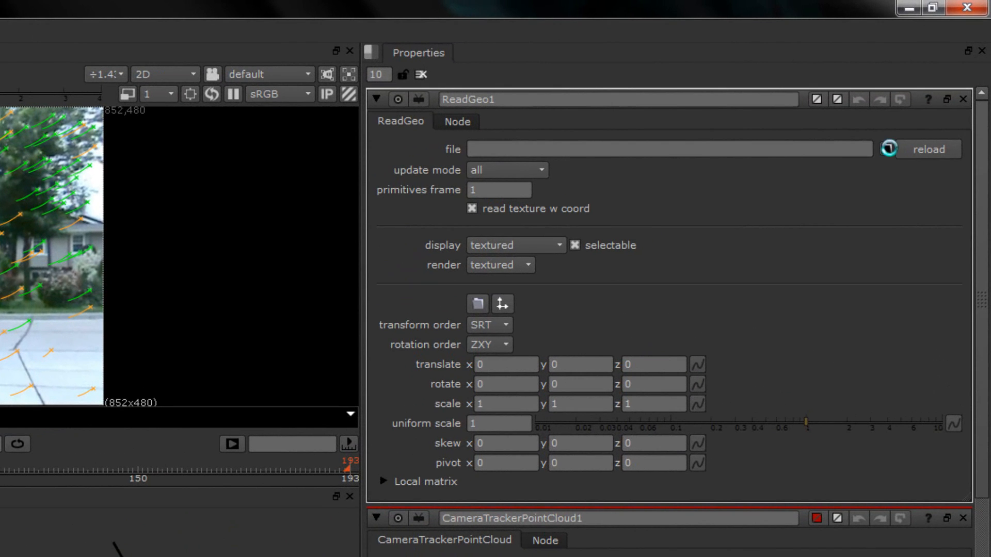
pyautogui.click(926, 92)
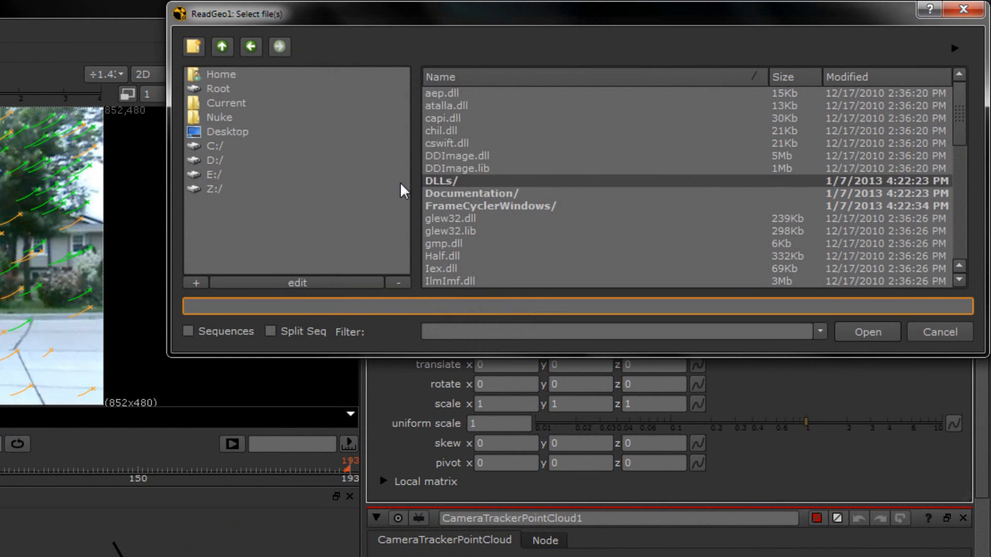
pyautogui.click(257, 134)
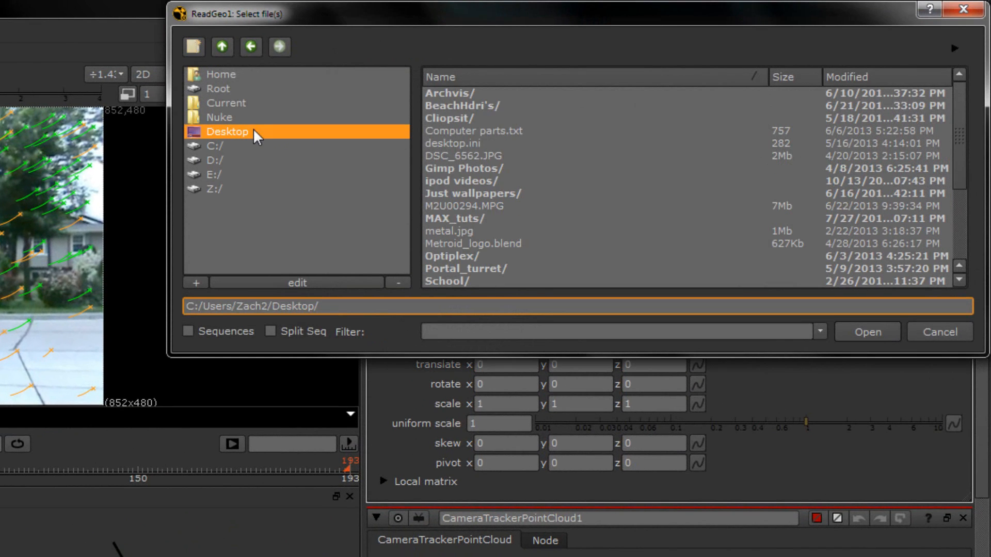
pyautogui.scroll(-5, 497, 214)
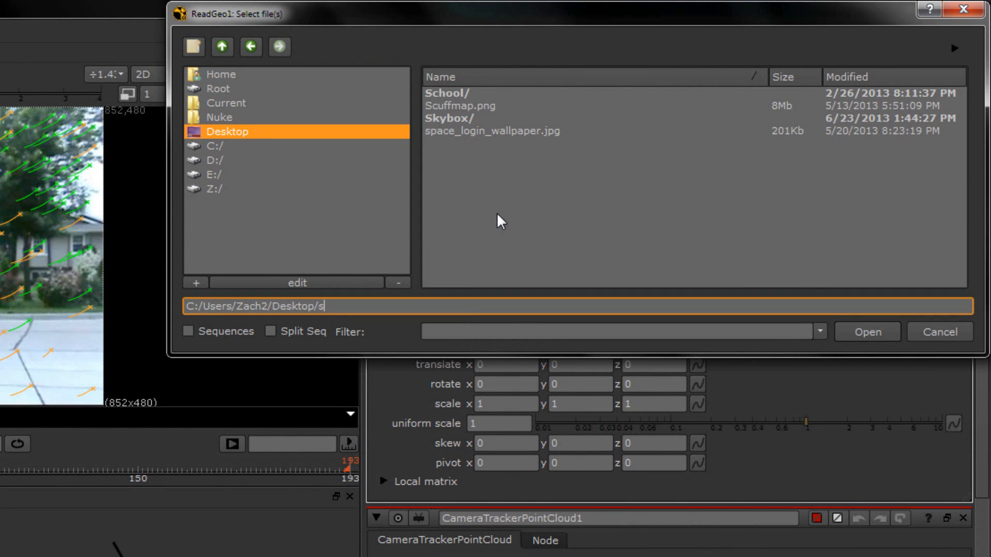
pyautogui.doubleClick(475, 119)
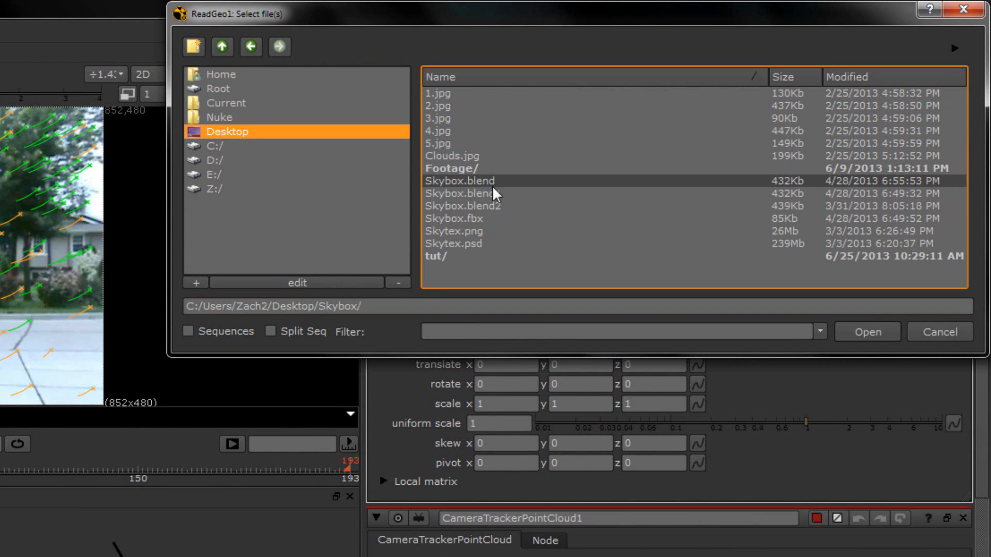
pyautogui.click(486, 219)
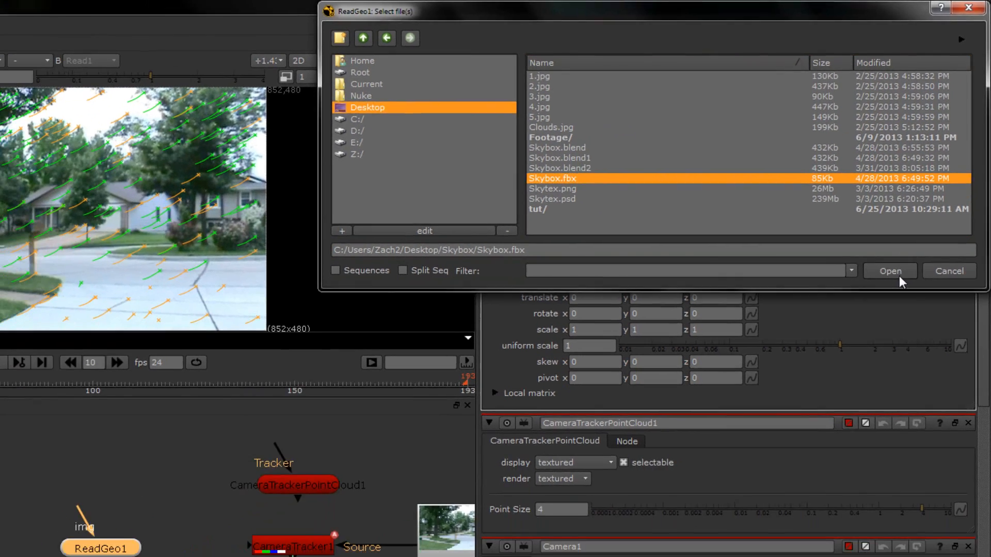
pyautogui.click(862, 334)
pyautogui.scroll(-3, 351, 369)
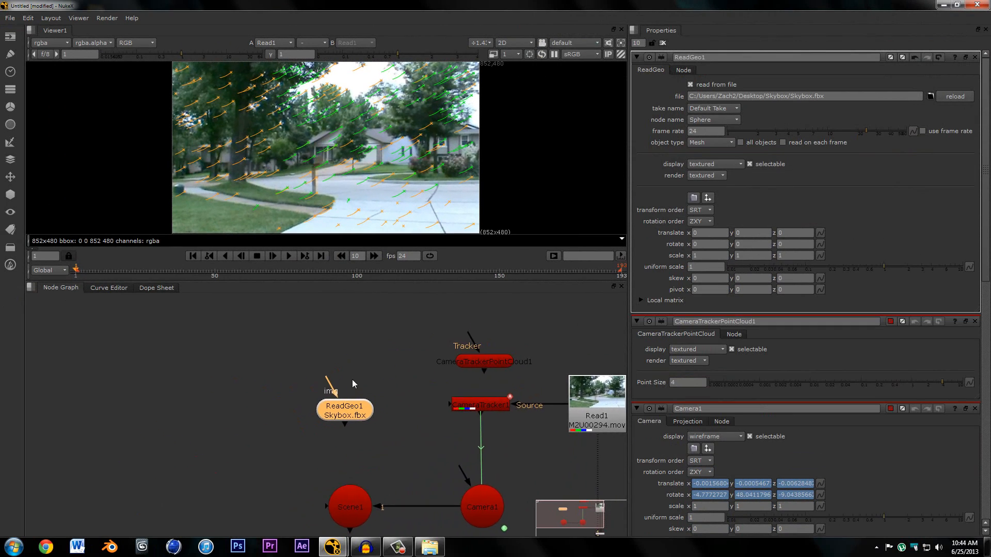
pyautogui.press('Tab')
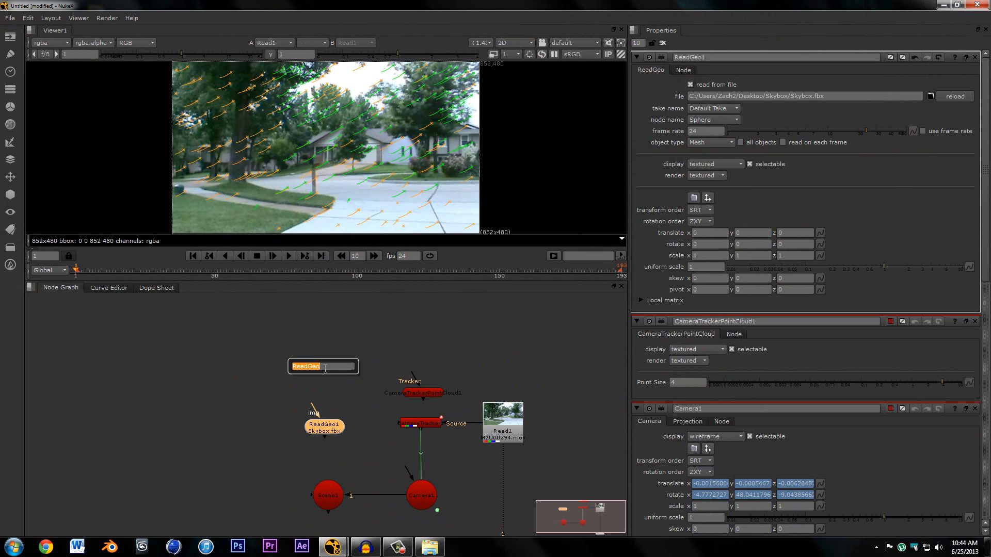
pyautogui.click(383, 332)
# Switch the viewer to 3D and examine the imported skybox geometry and the tracked point cloud around the camera.
pyautogui.press('f')
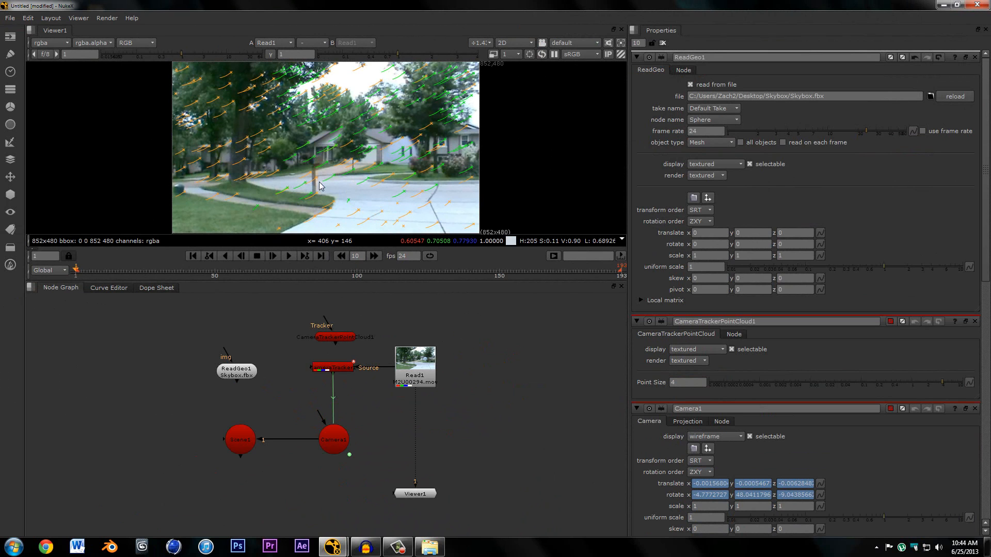
pyautogui.press('Tab')
pyautogui.scroll(-5, 282, 170)
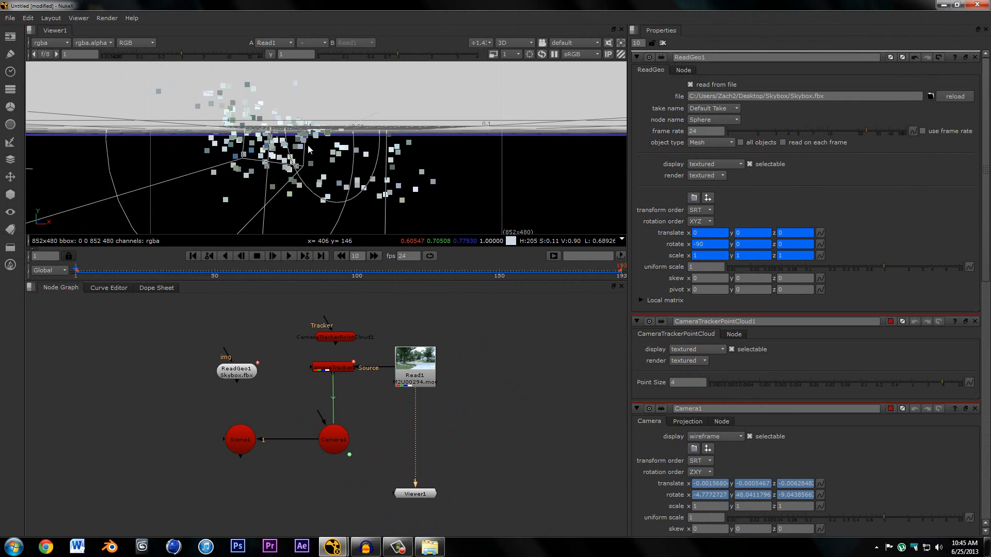
pyautogui.scroll(-3, 309, 145)
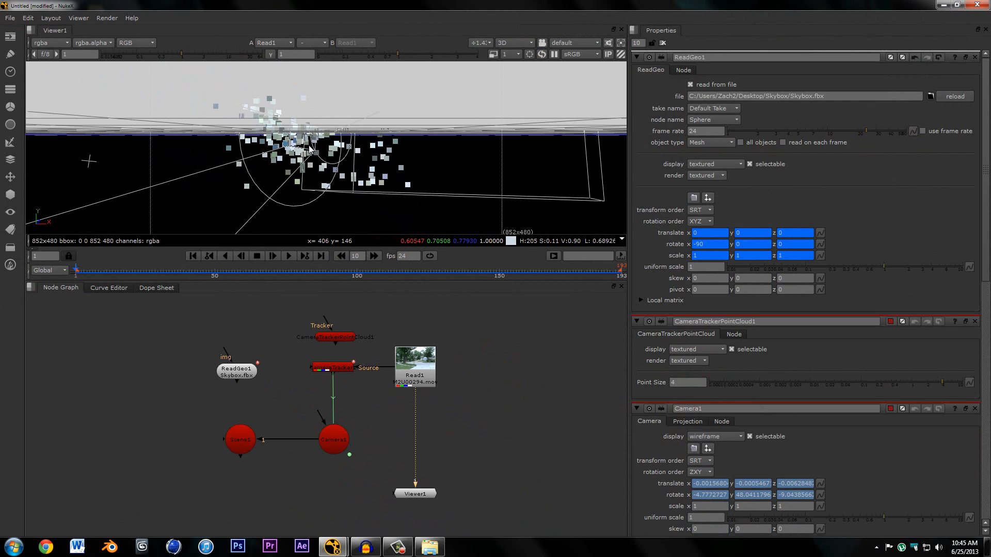
pyautogui.scroll(4, 283, 164)
pyautogui.scroll(-2, 283, 164)
pyautogui.scroll(1, 318, 154)
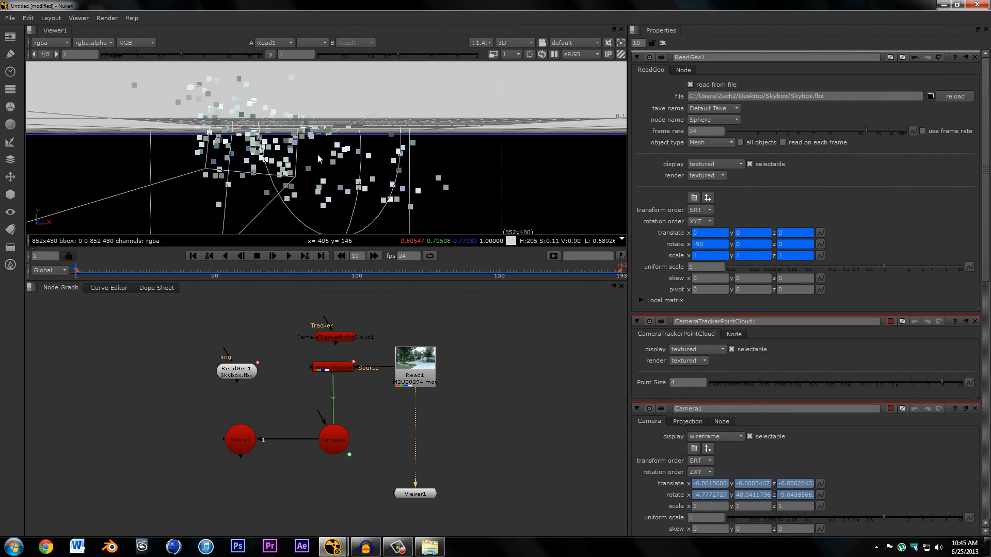
pyautogui.scroll(-2, 318, 154)
pyautogui.scroll(2, 321, 153)
pyautogui.scroll(-1, 312, 156)
pyautogui.scroll(2, 311, 155)
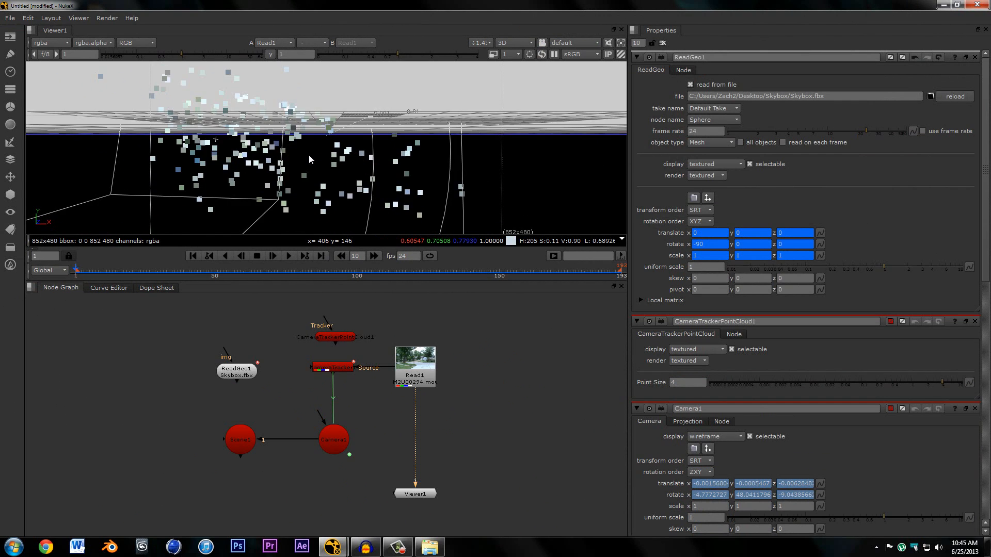
pyautogui.keyDown('ctrl'); pyautogui.moveTo(324, 154); pyautogui.dragTo(261, 151); pyautogui.keyUp('ctrl')
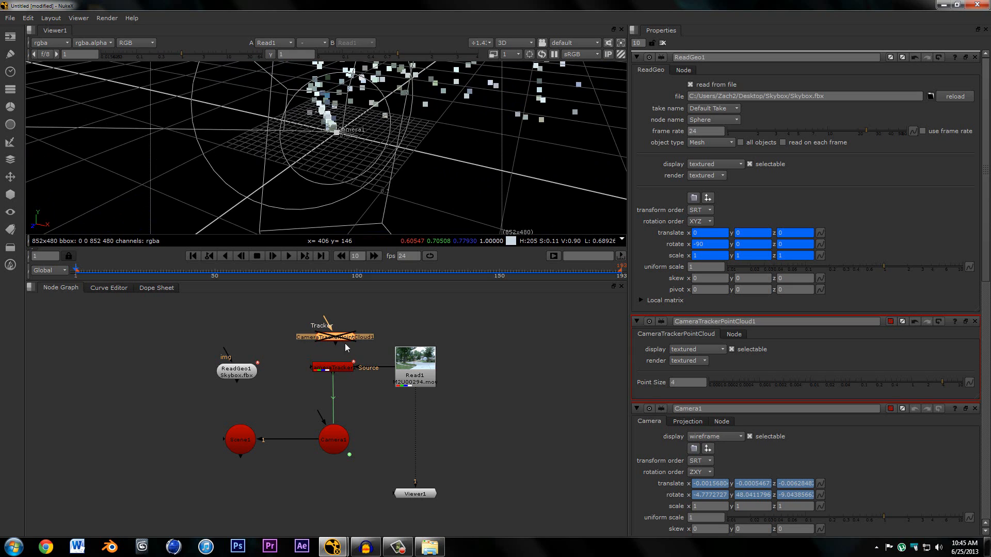
# Disable the CameraTracker1 node to hide the point cloud, and shift the point cloud node slightly above it.
pyautogui.click(343, 368)
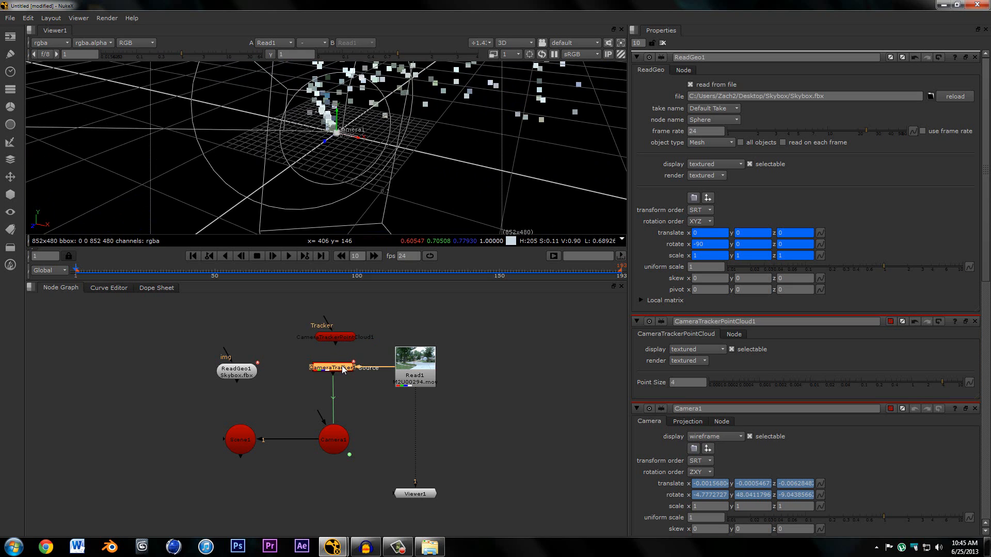
pyautogui.press('d')
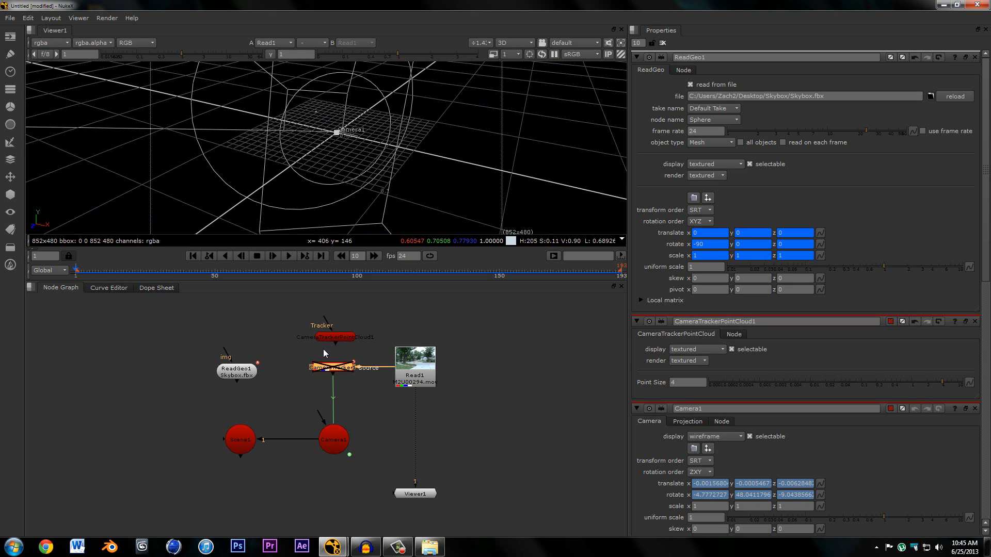
pyautogui.click(323, 349)
pyautogui.moveTo(332, 341); pyautogui.dragTo(327, 342)
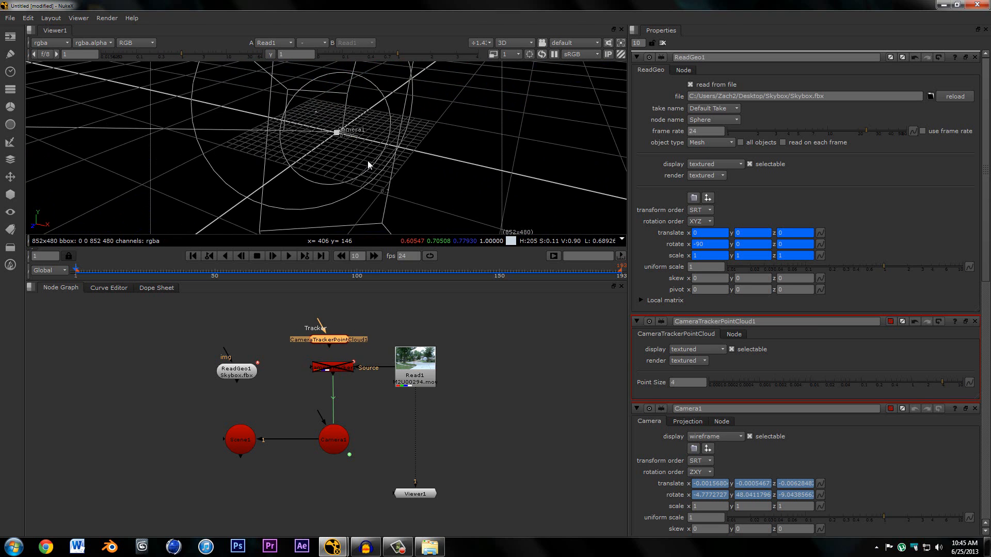
# Examine the skybox dome around Camera1 from several angles in 3D and scrub the timeline to frame 74.
pyautogui.scroll(-8, 367, 161)
pyautogui.scroll(3, 345, 166)
pyautogui.keyDown('ctrl'); pyautogui.moveTo(341, 171); pyautogui.dragTo(357, 147); pyautogui.keyUp('ctrl')
pyautogui.scroll(-2, 354, 143)
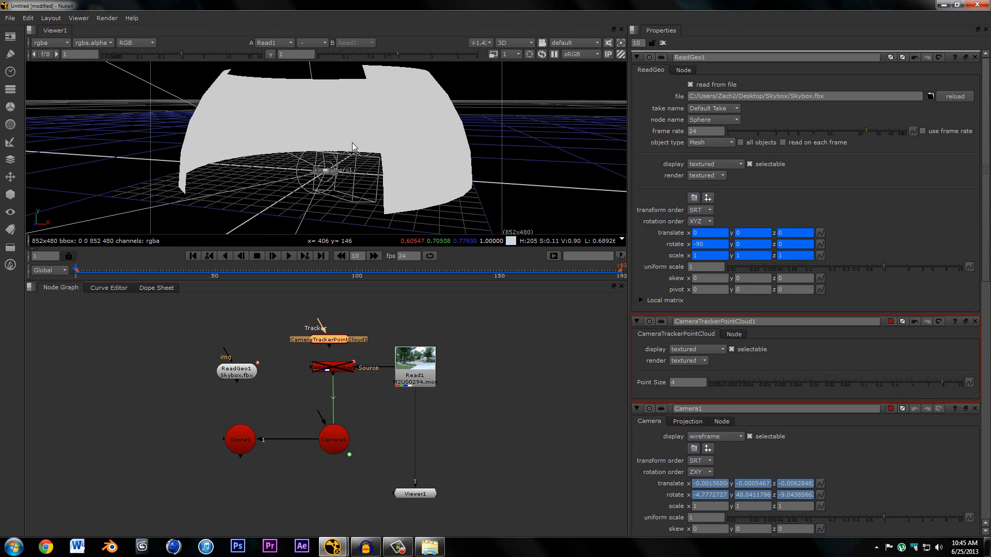
pyautogui.click(335, 367)
pyautogui.moveTo(319, 143)
pyautogui.keyDown('ctrl'); pyautogui.mouseDown()
pyautogui.moveTo(308, 192)
pyautogui.moveTo(333, 163)
pyautogui.moveTo(323, 134)
pyautogui.mouseUp(); pyautogui.keyUp('ctrl')
pyautogui.scroll(2, 326, 174)
pyautogui.moveTo(163, 270); pyautogui.dragTo(226, 277)
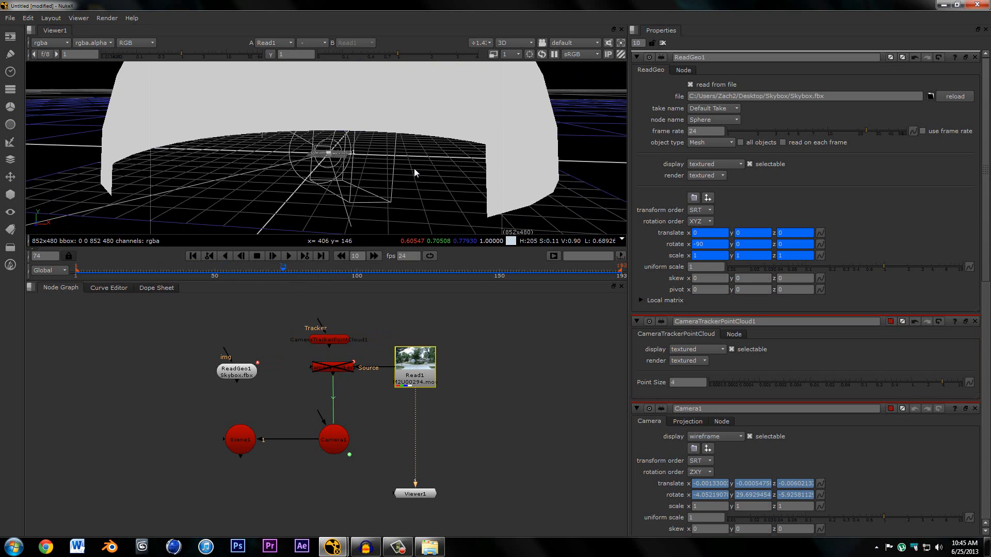
pyautogui.scroll(-3, 323, 160)
# Connect the ReadGeo1 node to Scene1 and align it straight above the scene node.
pyautogui.moveTo(271, 396); pyautogui.dragTo(244, 426, button='middle')
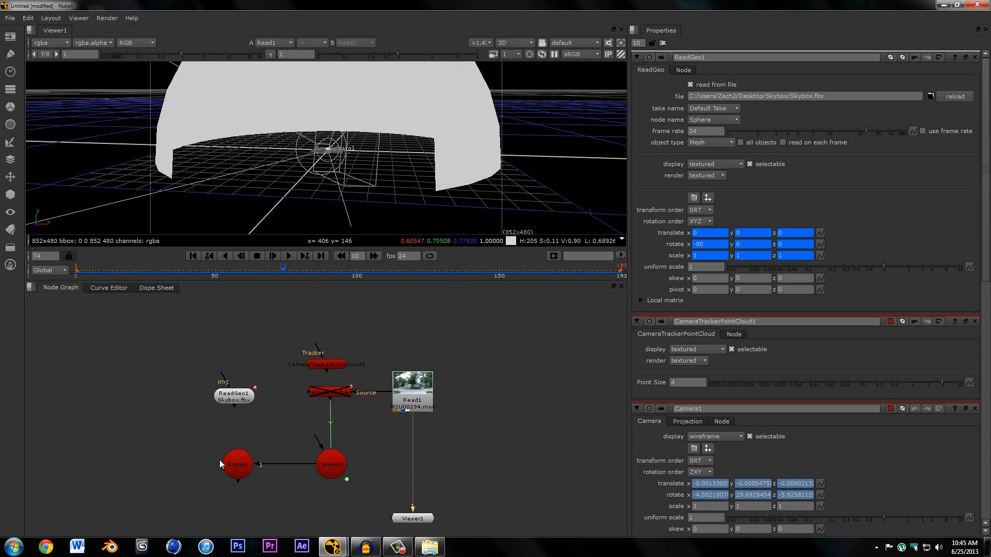
pyautogui.moveTo(237, 410); pyautogui.dragTo(239, 390)
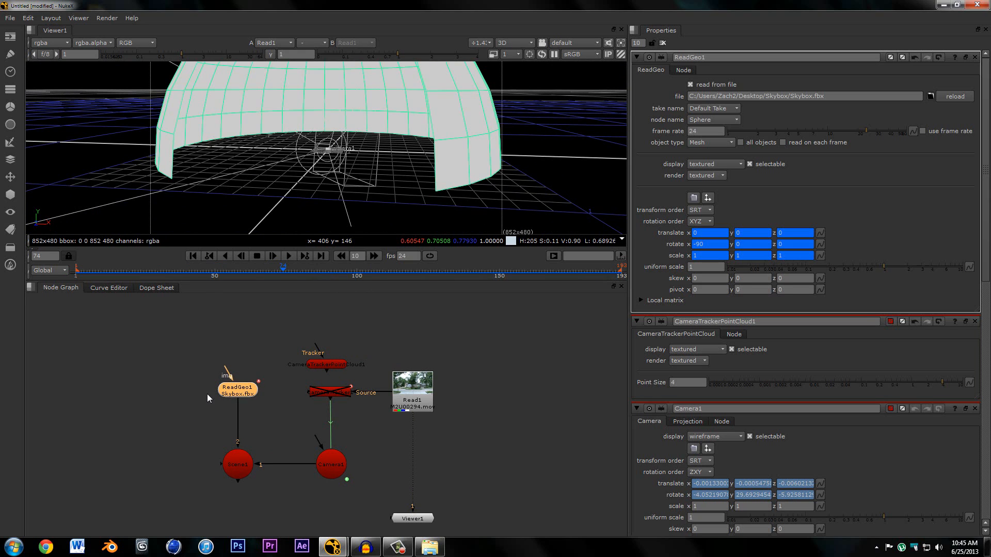
pyautogui.click(206, 395)
# Switch to Windows Explorer, close the Untitled folder, open the Skybox folder from the desktop and select the Skytex PNG image.
pyautogui.click(430, 547)
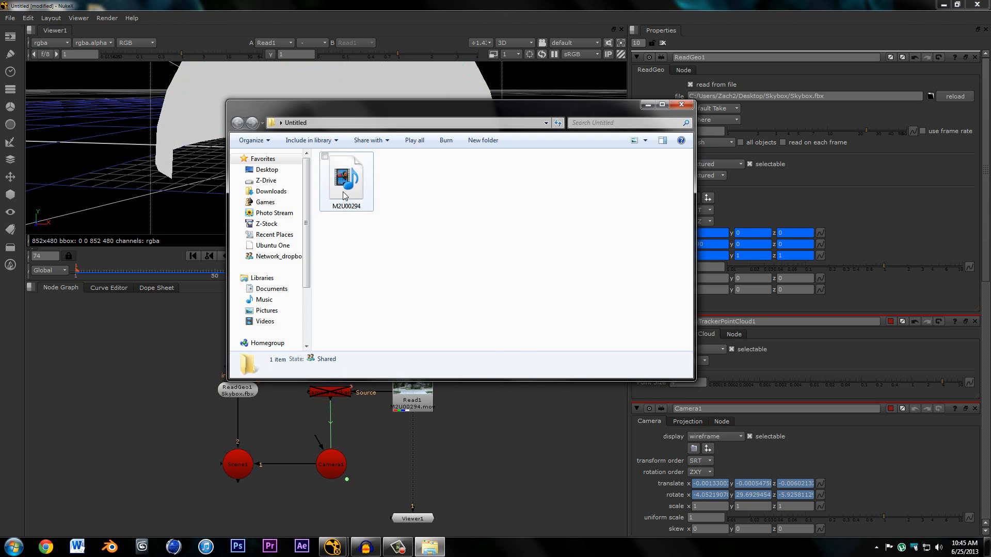
pyautogui.click(681, 105)
pyautogui.press('super+d')
pyautogui.doubleClick(67, 401)
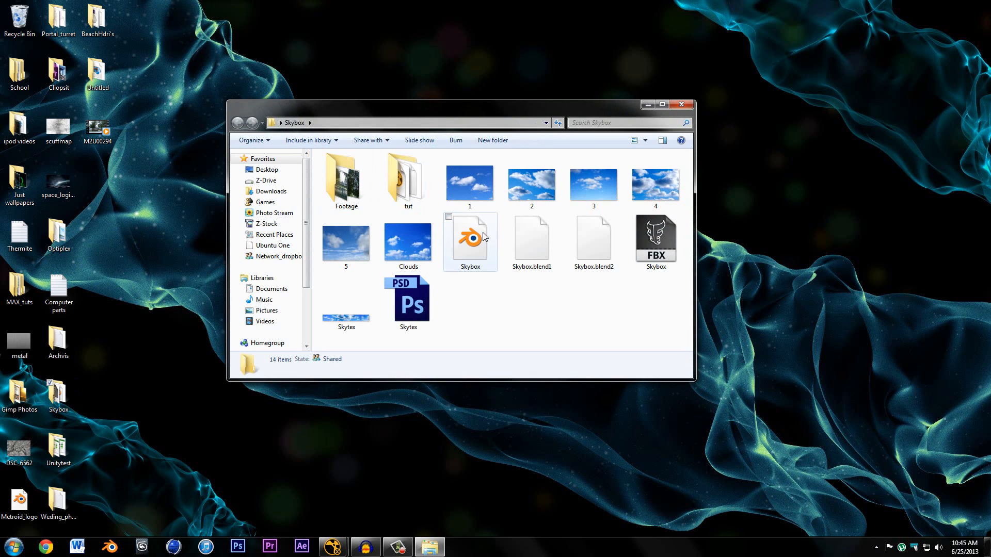
pyautogui.click(349, 303)
# Bring the Skytex PNG image into the NukeX node graph as a Read node placed above ReadGeo1.
pyautogui.moveTo(345, 399); pyautogui.dragTo(354, 337)
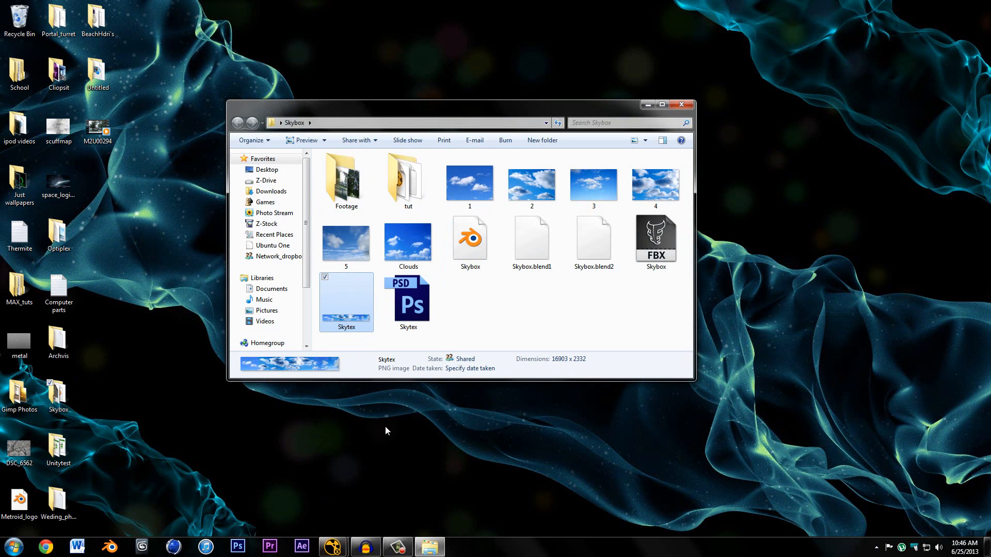
pyautogui.click(333, 545)
pyautogui.click(388, 508)
pyautogui.click(429, 546)
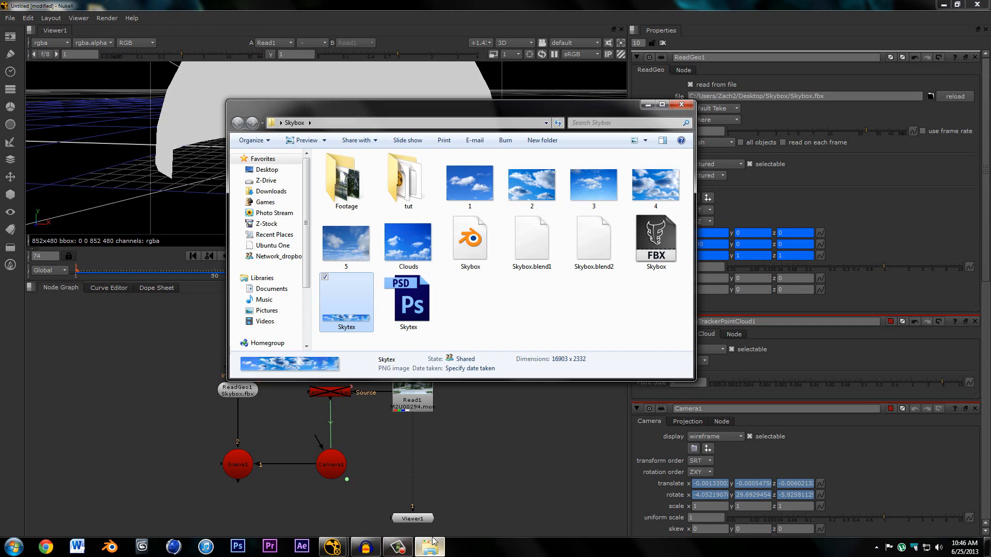
pyautogui.moveTo(179, 324); pyautogui.dragTo(241, 329)
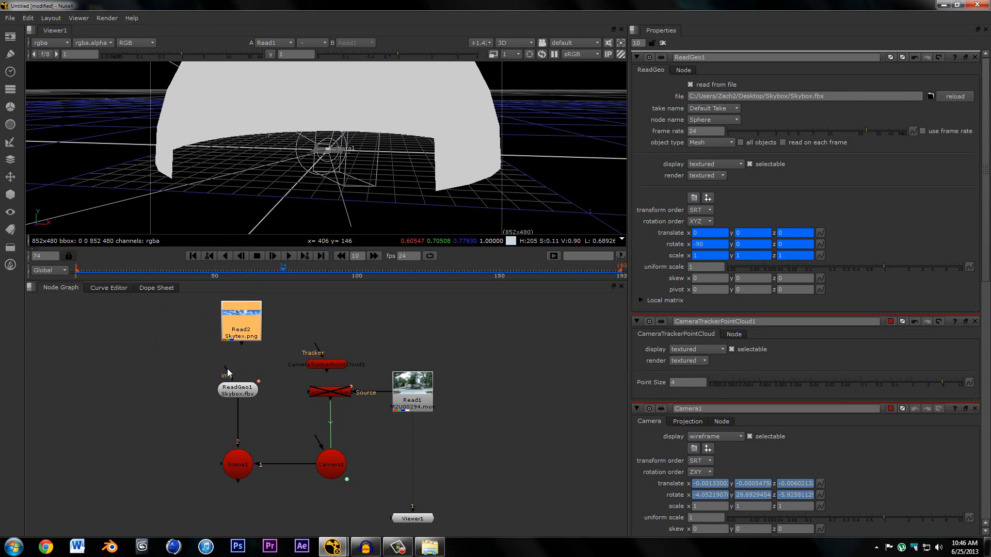
# Connect ReadGeo1's img input to the Skytex.png Read node and move ReadGeo1 closer beneath it.
pyautogui.moveTo(228, 373); pyautogui.dragTo(242, 324)
pyautogui.click(268, 204)
pyautogui.moveTo(345, 157)
pyautogui.keyDown('ctrl'); pyautogui.mouseDown()
pyautogui.moveTo(237, 207)
pyautogui.moveTo(332, 145)
pyautogui.mouseUp(); pyautogui.keyUp('ctrl')
pyautogui.keyDown('ctrl'); pyautogui.moveTo(322, 179); pyautogui.dragTo(363, 136); pyautogui.keyUp('ctrl')
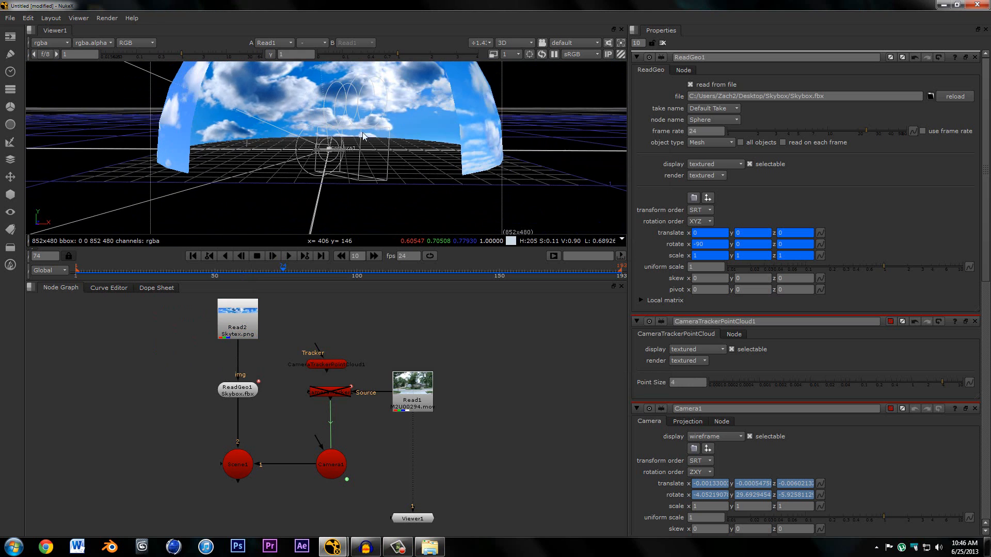
pyautogui.moveTo(243, 392); pyautogui.dragTo(245, 369)
pyautogui.click(252, 388)
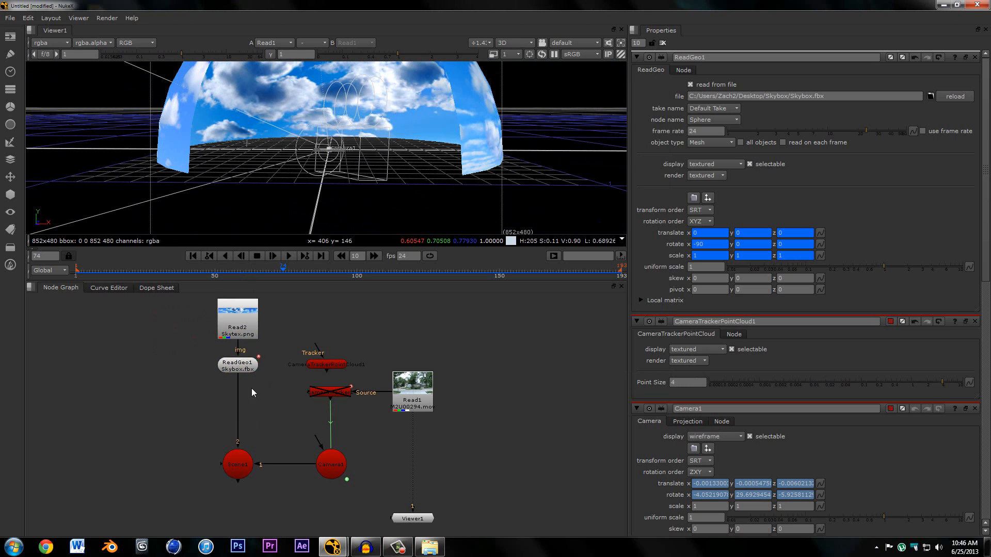
pyautogui.moveTo(252, 388); pyautogui.dragTo(271, 429, button='middle')
pyautogui.scroll(-3, 276, 337)
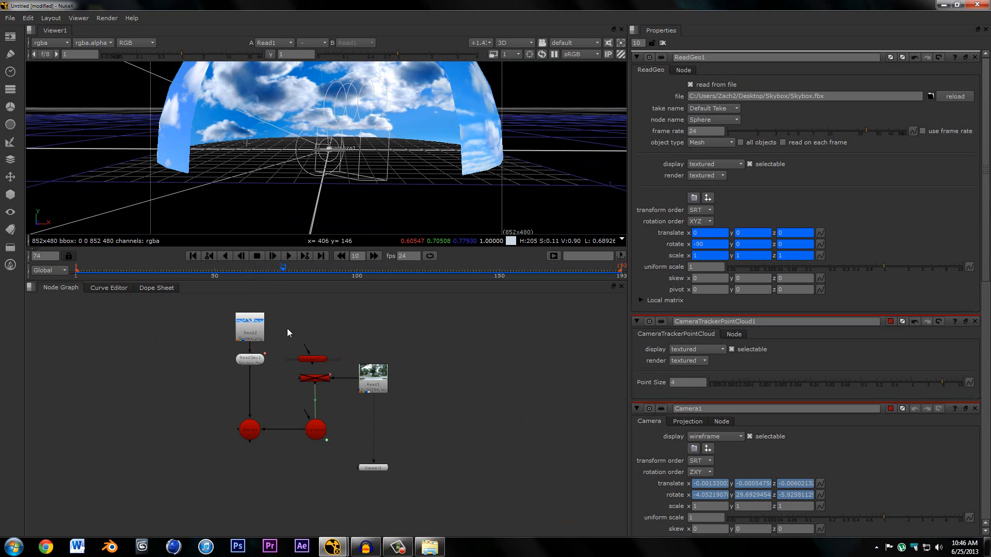
# Return to frame 1 and examine the sky-textured dome around the tracked camera from outside and inside.
pyautogui.click(77, 274)
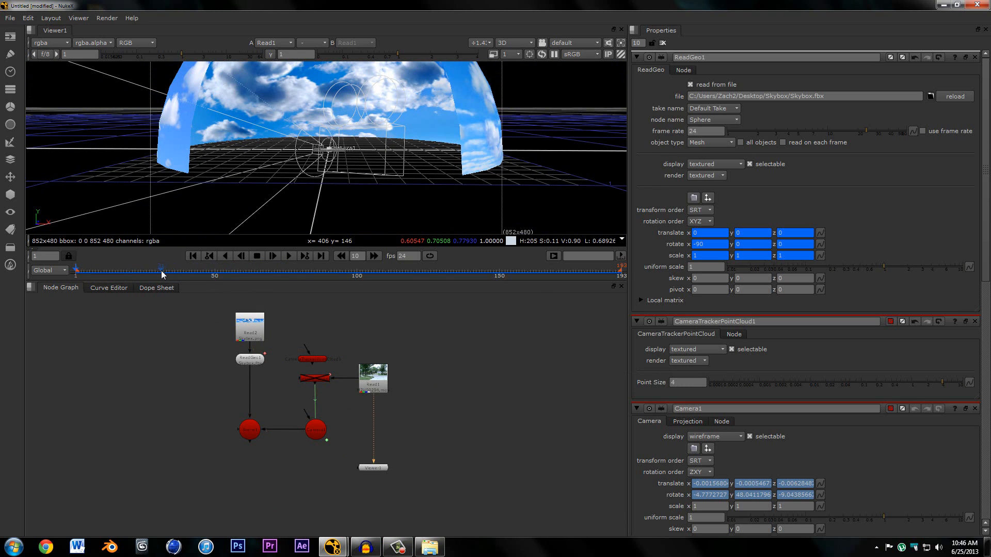
pyautogui.scroll(-3, 325, 198)
pyautogui.keyDown('ctrl'); pyautogui.moveTo(324, 195); pyautogui.dragTo(178, 263); pyautogui.keyUp('ctrl')
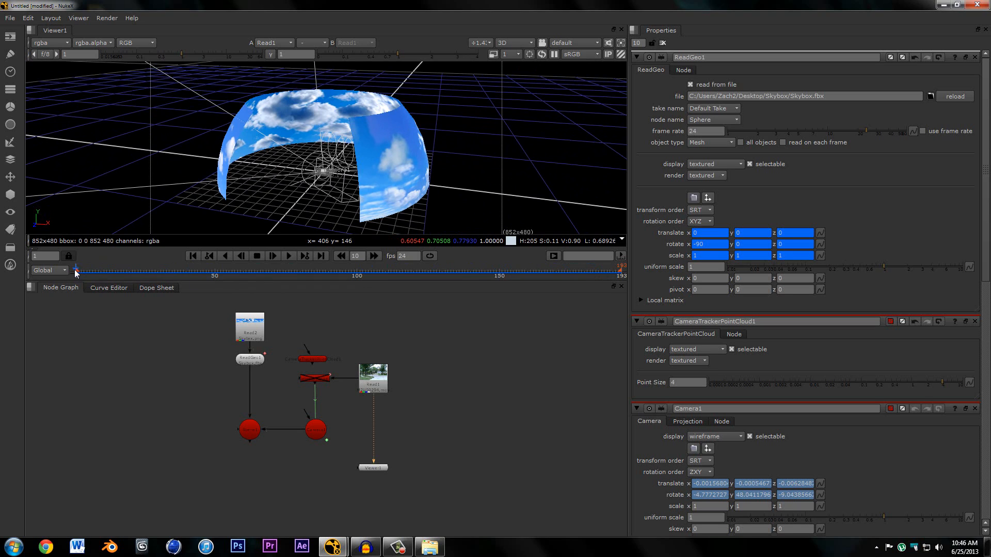
pyautogui.keyDown('ctrl'); pyautogui.moveTo(255, 175); pyautogui.dragTo(332, 190); pyautogui.keyUp('ctrl')
pyautogui.scroll(3, 326, 175)
pyautogui.scroll(3, 330, 166)
pyautogui.scroll(4, 343, 178)
pyautogui.scroll(3, 323, 161)
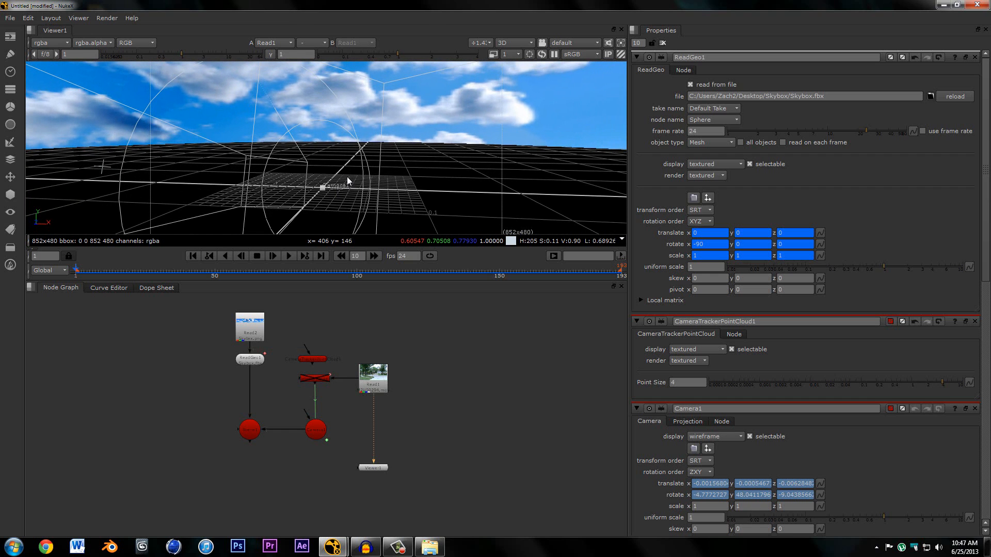
pyautogui.scroll(-10, 347, 176)
pyautogui.keyDown('ctrl'); pyautogui.moveTo(346, 175); pyautogui.dragTo(331, 206); pyautogui.keyUp('ctrl')
pyautogui.scroll(2, 279, 322)
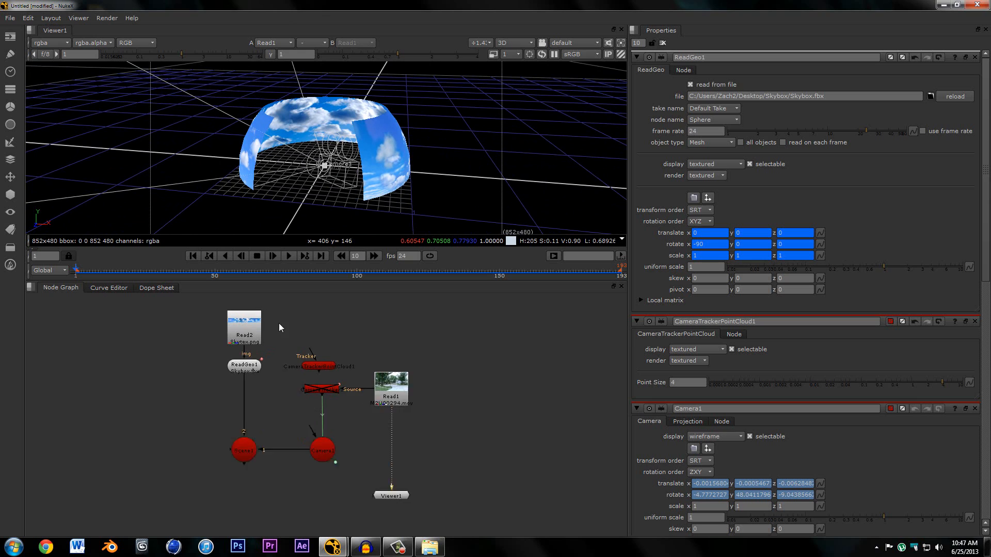
# Try a uniform scale of 10 on the ReadGeo1 sky dome, moving to frame 23 and inspecting the dome around the camera.
pyautogui.click(393, 158)
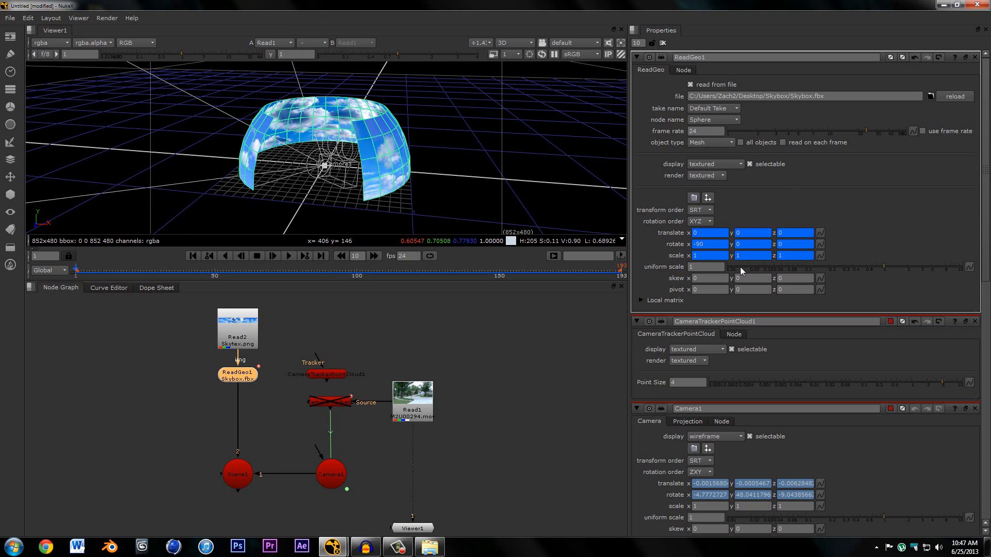
pyautogui.moveTo(885, 265); pyautogui.dragTo(984, 281)
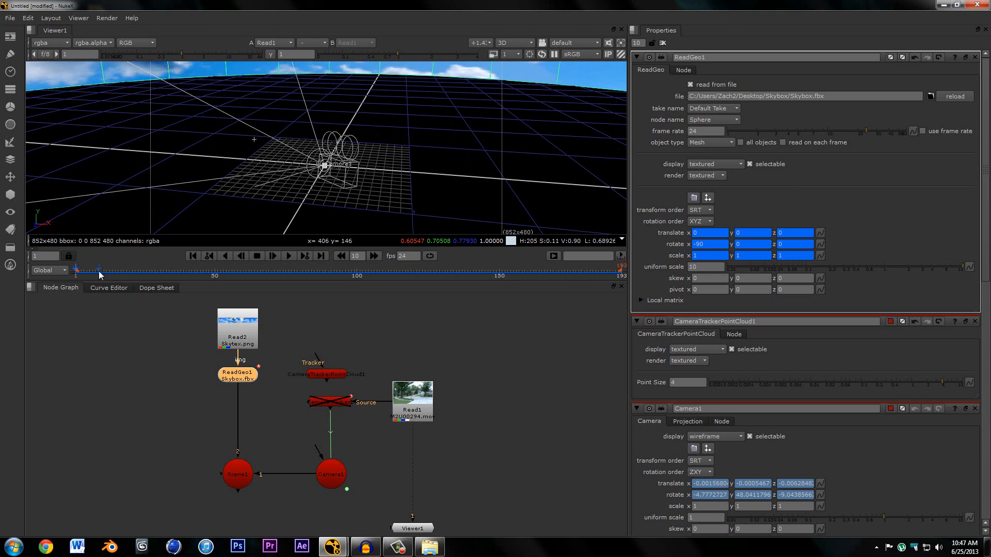
pyautogui.click(101, 275)
pyautogui.moveTo(101, 275); pyautogui.dragTo(82, 270)
pyautogui.scroll(-4, 255, 159)
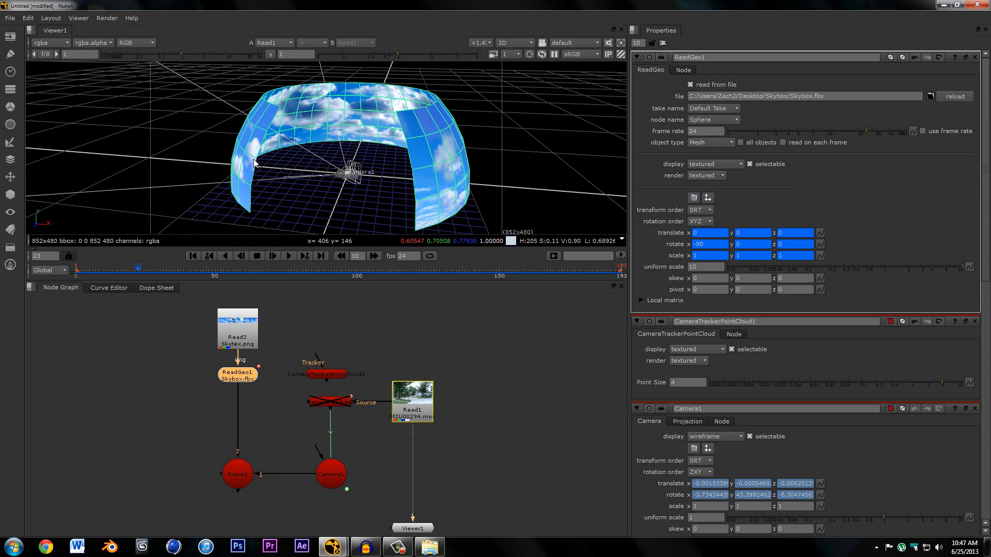
pyautogui.scroll(5, 323, 143)
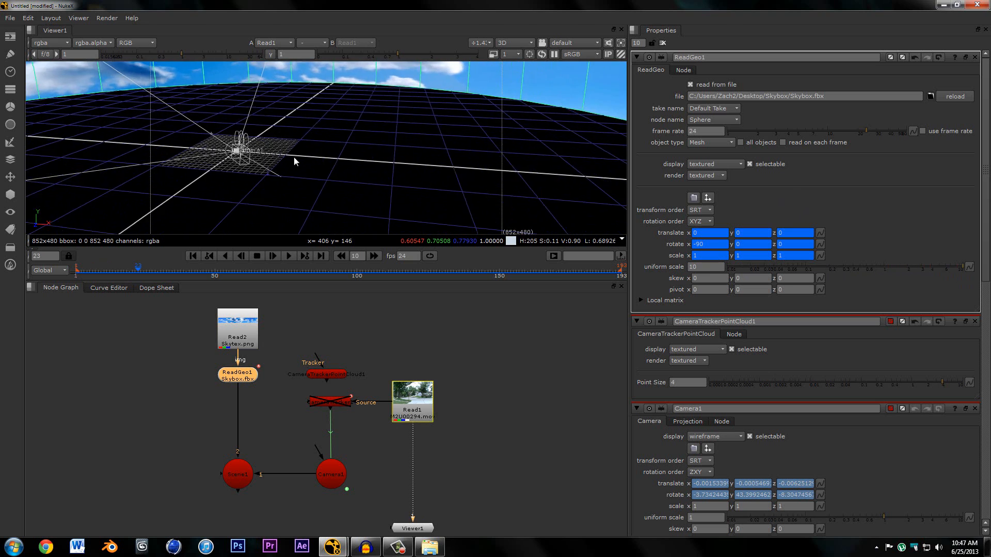
pyautogui.scroll(2, 364, 163)
pyautogui.moveTo(363, 163); pyautogui.dragTo(334, 162, button='middle')
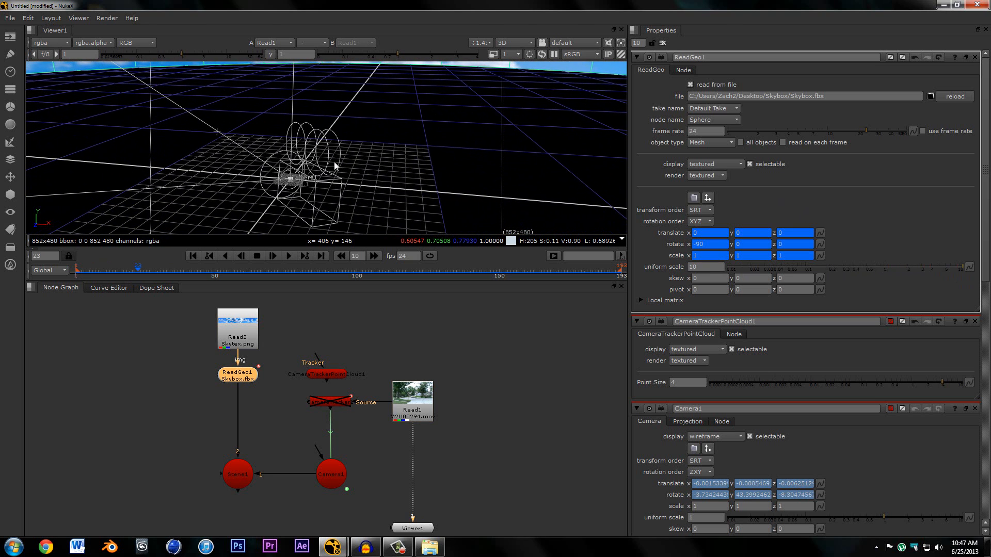
# Return ReadGeo1's uniform scale to 1 and inspect the dome around the camera.
pyautogui.moveTo(706, 267); pyautogui.dragTo(662, 267)
pyautogui.write('1')
pyautogui.press('Return')
pyautogui.scroll(3, 224, 179)
pyautogui.moveTo(224, 178); pyautogui.dragTo(274, 173, button='middle')
pyautogui.moveTo(378, 164); pyautogui.dragTo(356, 165, button='middle')
pyautogui.click(360, 158)
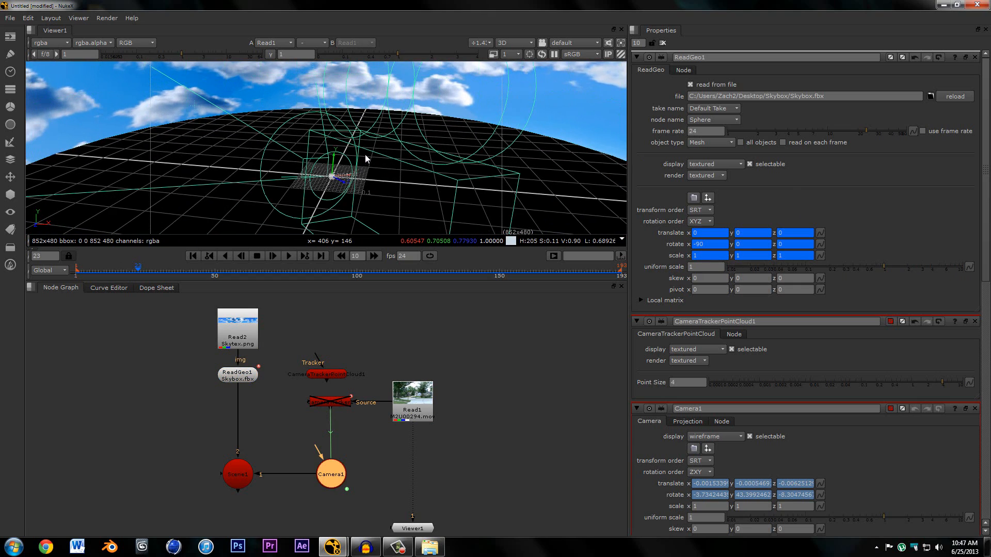
pyautogui.keyDown('ctrl'); pyautogui.moveTo(354, 167); pyautogui.dragTo(365, 147); pyautogui.keyUp('ctrl')
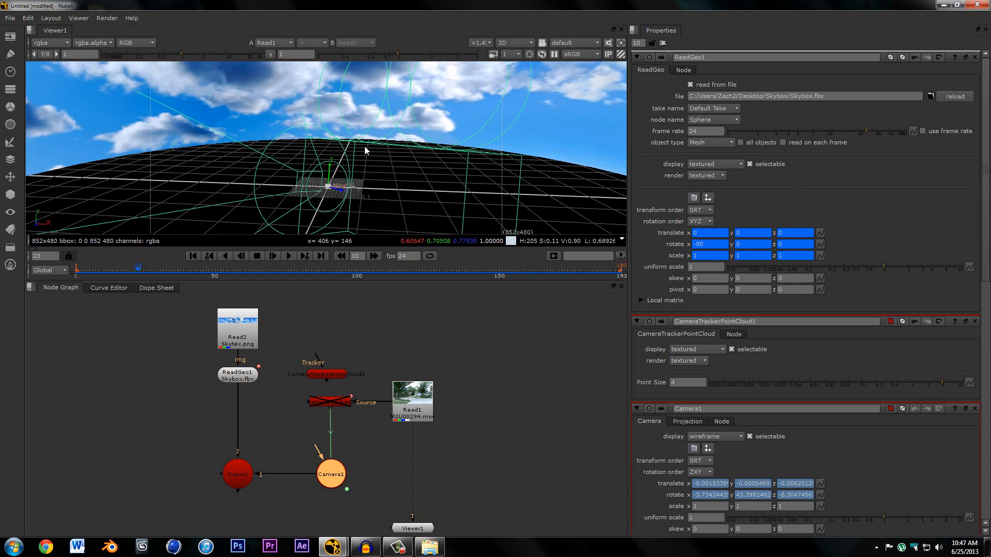
# Add a TransformGeo node and insert it between ReadGeo1 and Scene1.
pyautogui.click(195, 360)
pyautogui.press('Tab')
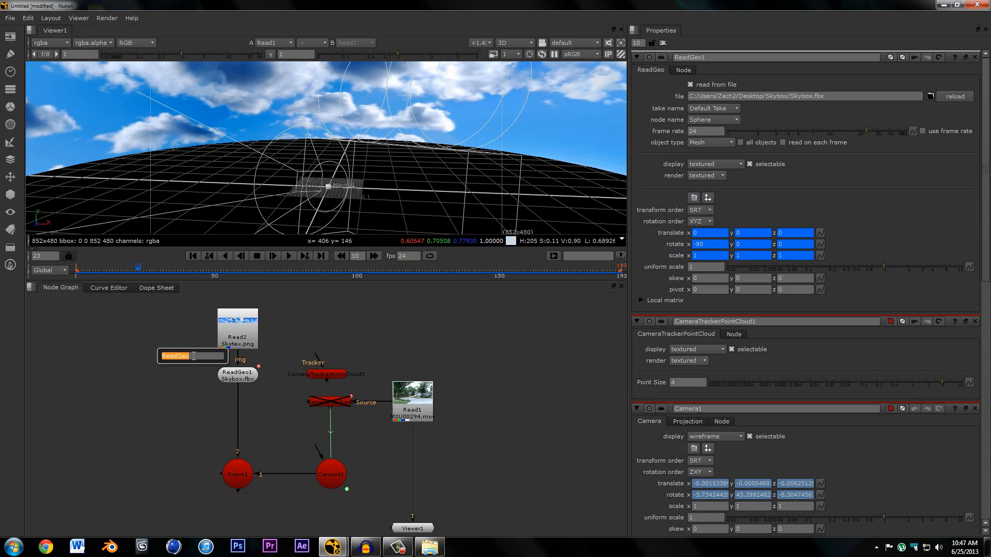
pyautogui.write('tran')
pyautogui.click(200, 377)
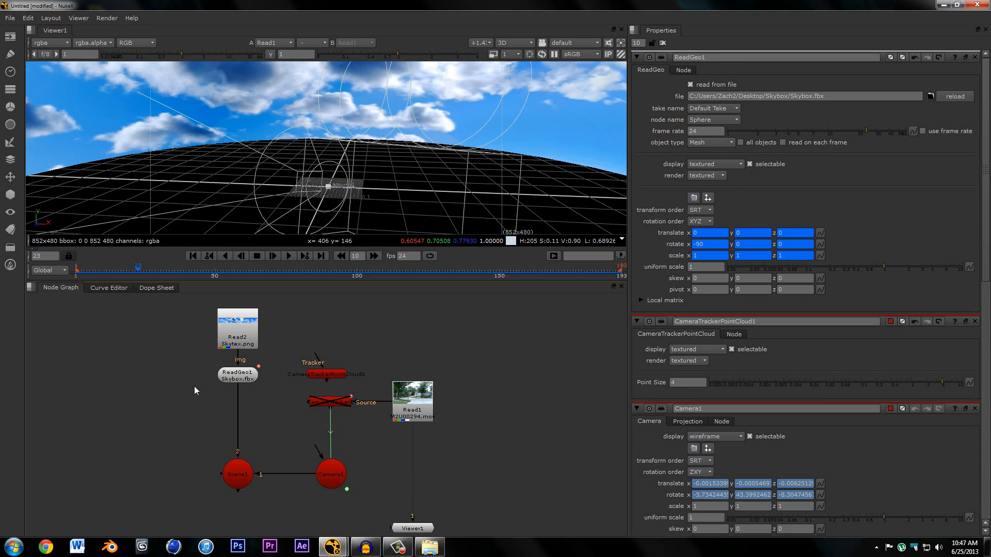
pyautogui.moveTo(194, 360); pyautogui.dragTo(242, 399)
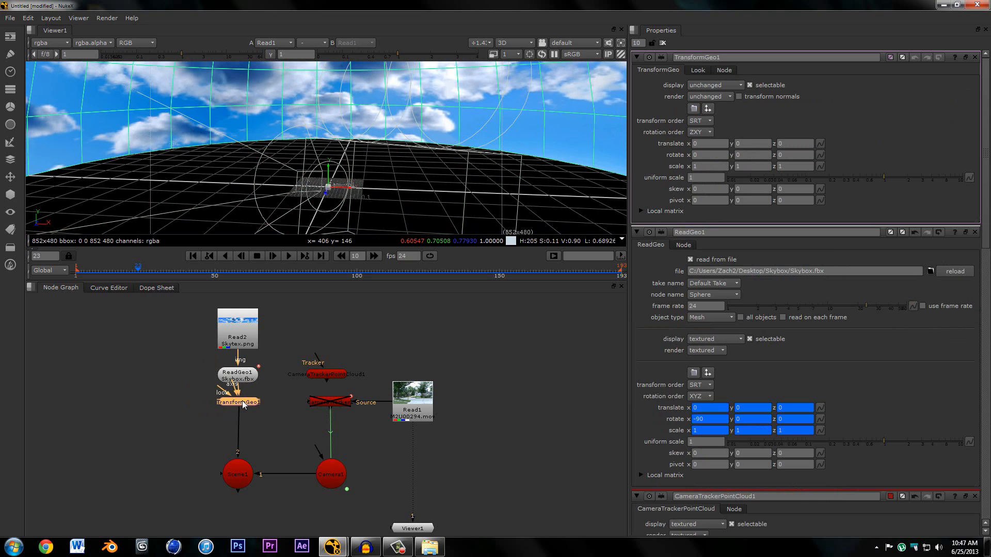
pyautogui.click(200, 407)
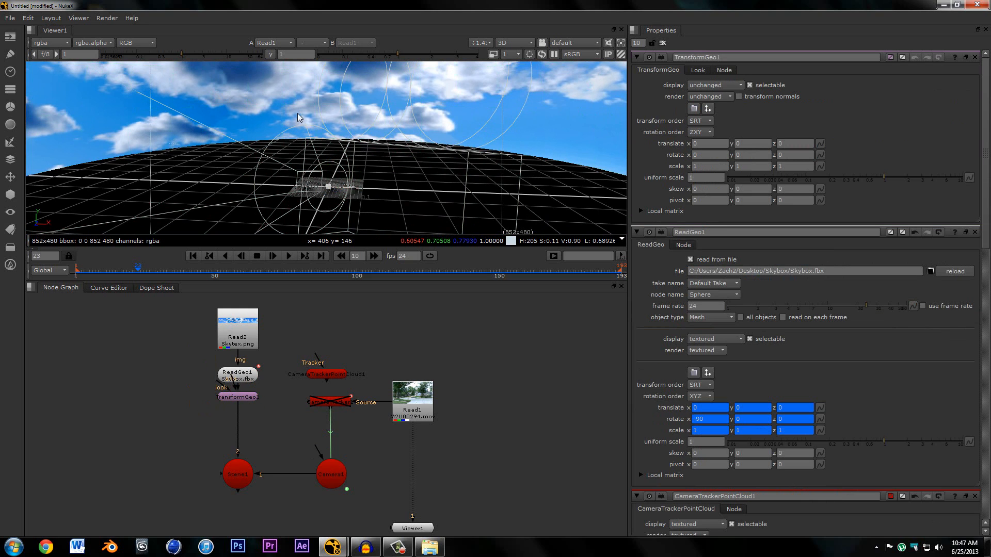
# Set TransformGeo1's uniform scale to 1000 to enlarge the sky dome around the camera.
pyautogui.scroll(-5, 298, 117)
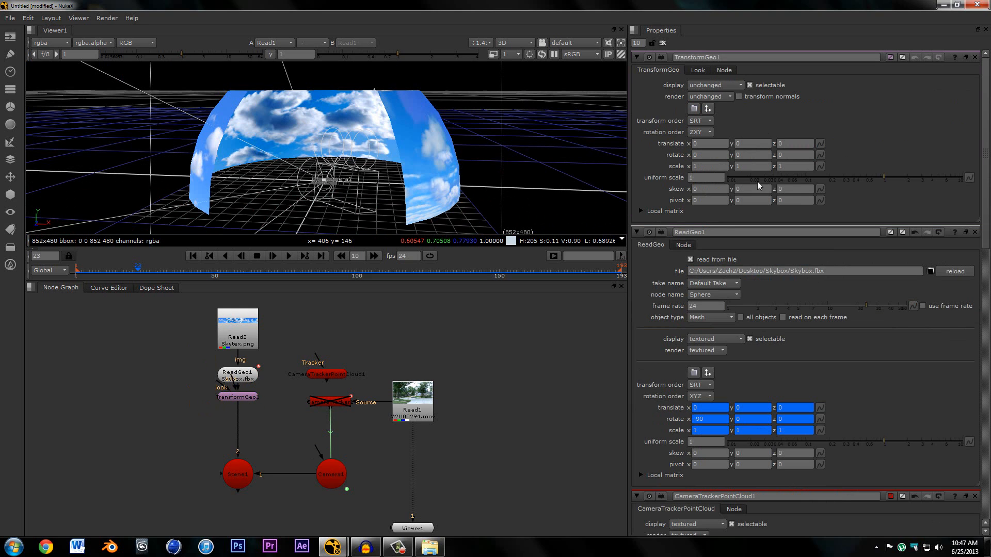
pyautogui.click(708, 180)
pyautogui.press('Return')
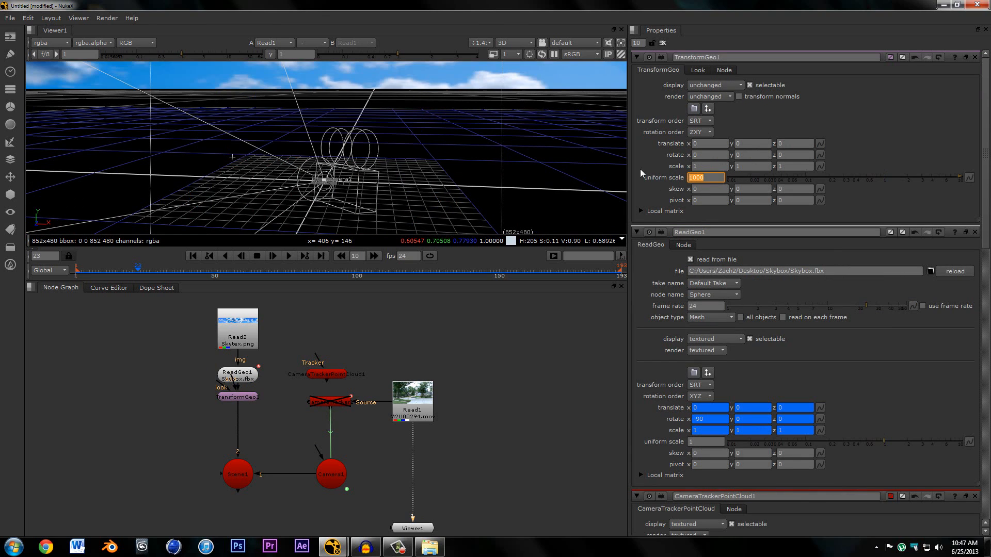
pyautogui.keyDown('ctrl'); pyautogui.moveTo(373, 162); pyautogui.dragTo(346, 115); pyautogui.keyUp('ctrl')
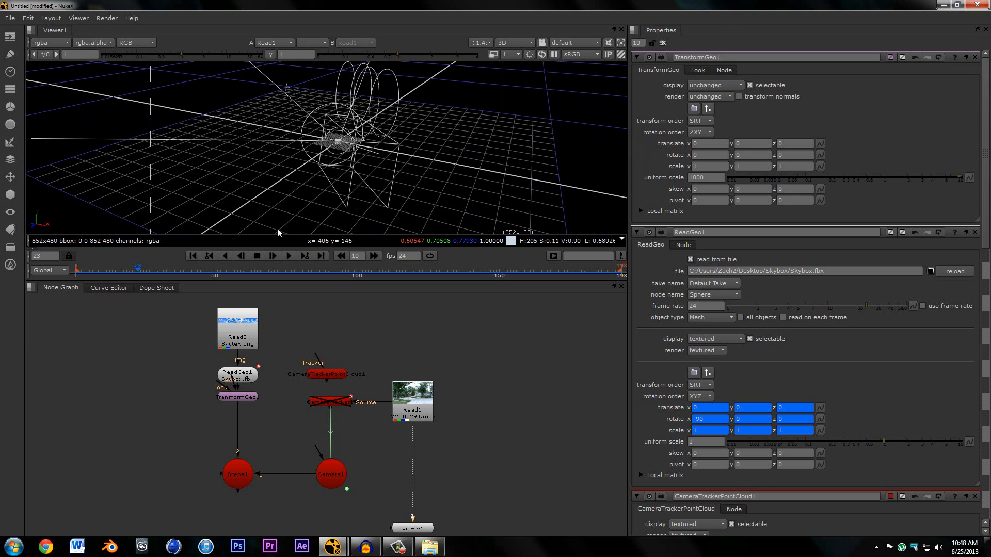
# Try feeding Scene1 to Viewer1 in 3D and 2D, and reconnect the viewer to the Read1 footage.
pyautogui.moveTo(277, 369); pyautogui.dragTo(288, 322, button='middle')
pyautogui.scroll(2, 277, 367)
pyautogui.scroll(-1, 292, 405)
pyautogui.moveTo(292, 406); pyautogui.dragTo(292, 371, button='middle')
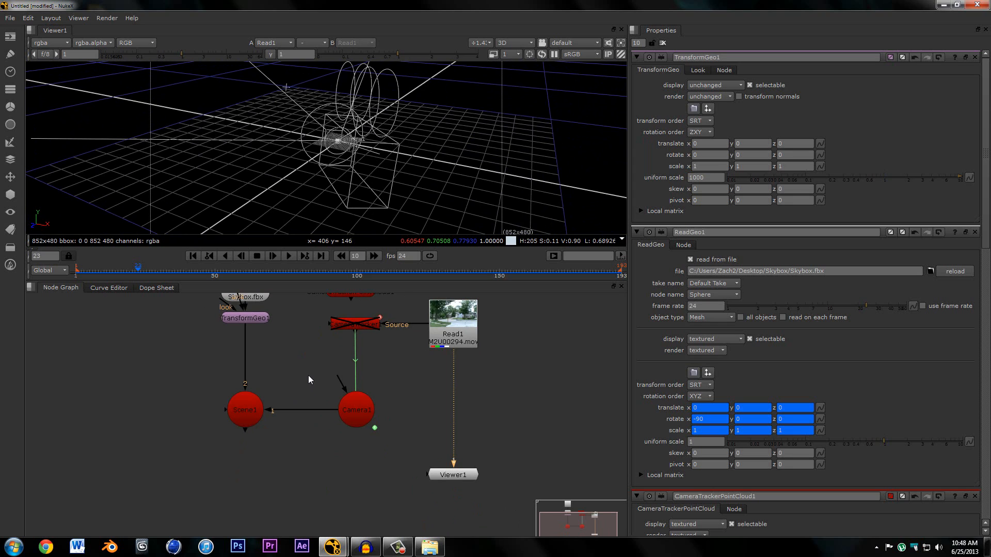
pyautogui.moveTo(302, 409); pyautogui.dragTo(330, 434, button='middle')
pyautogui.scroll(-2, 326, 412)
pyautogui.moveTo(445, 364); pyautogui.dragTo(315, 424)
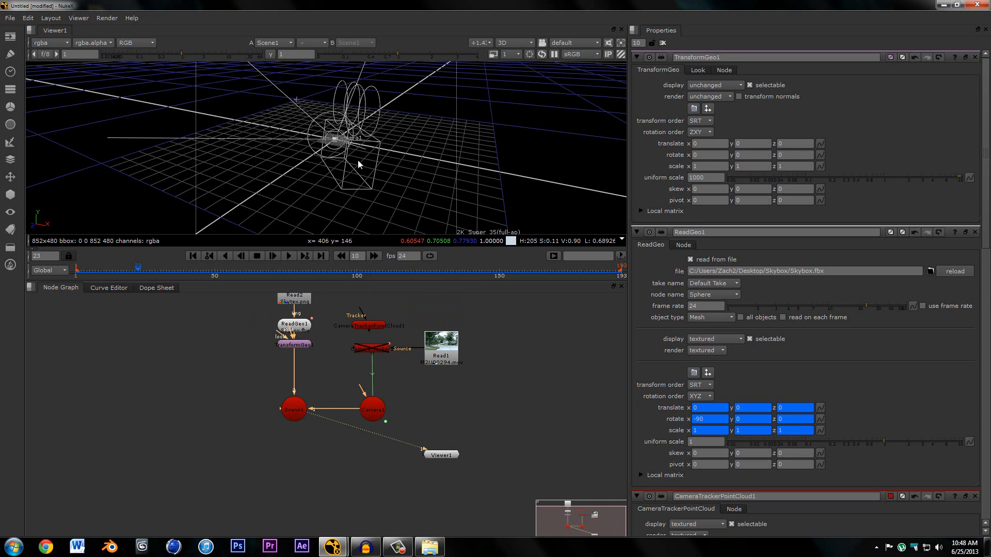
pyautogui.press('Tab')
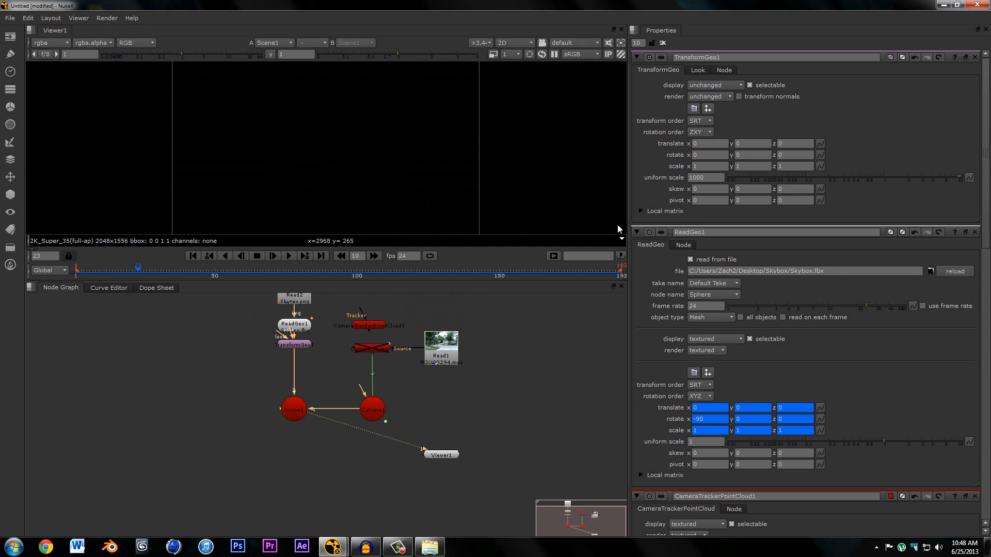
pyautogui.press('Tab')
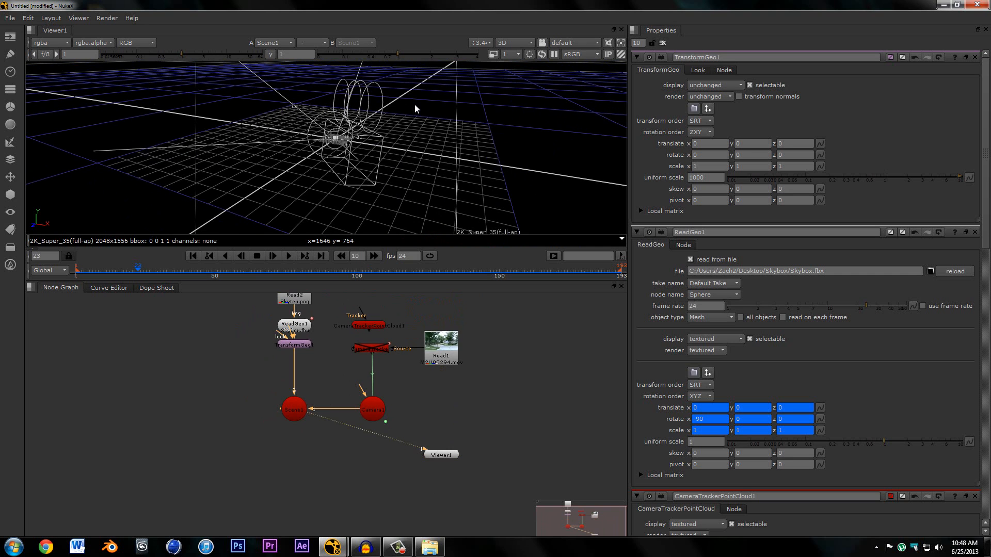
pyautogui.moveTo(350, 418); pyautogui.dragTo(356, 363, button='middle')
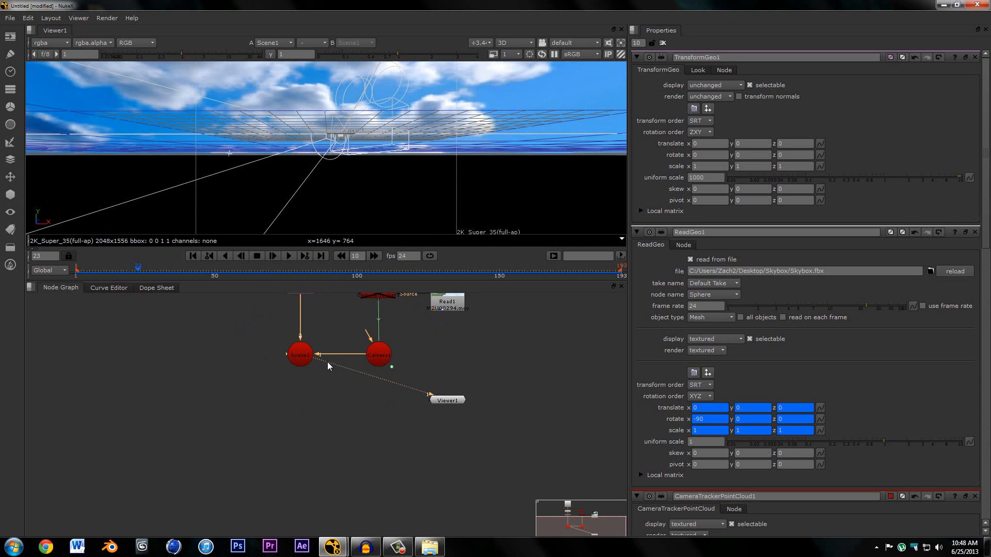
pyautogui.moveTo(328, 362); pyautogui.dragTo(448, 306)
# Add a ScanlineRender node below Scene1 in the node graph.
pyautogui.moveTo(374, 382); pyautogui.dragTo(375, 353, button='middle')
pyautogui.press('Tab')
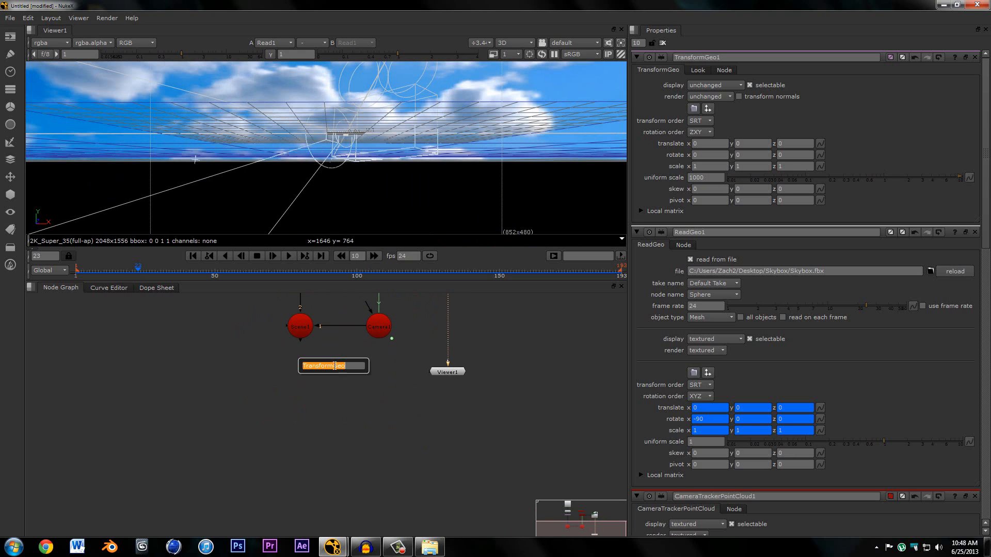
pyautogui.write('scan')
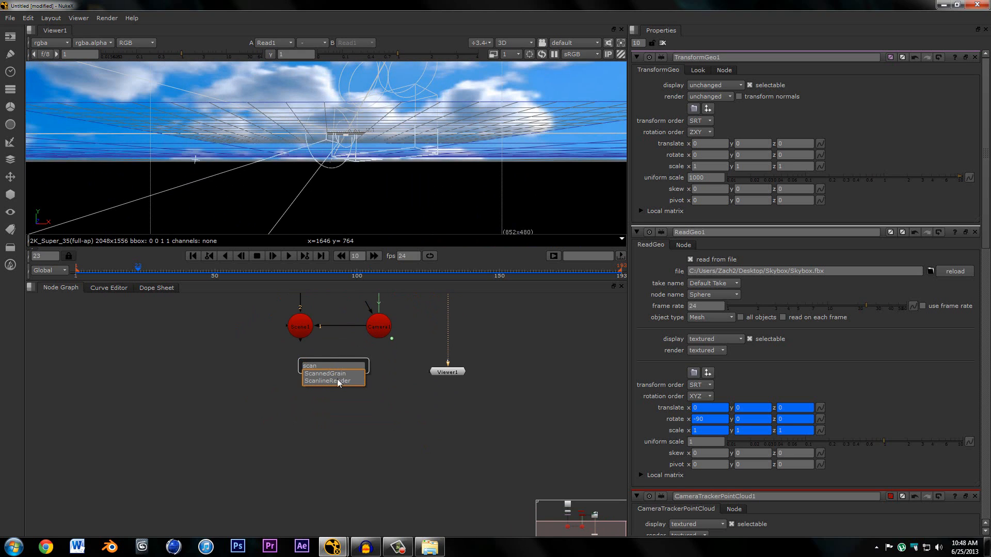
pyautogui.click(336, 381)
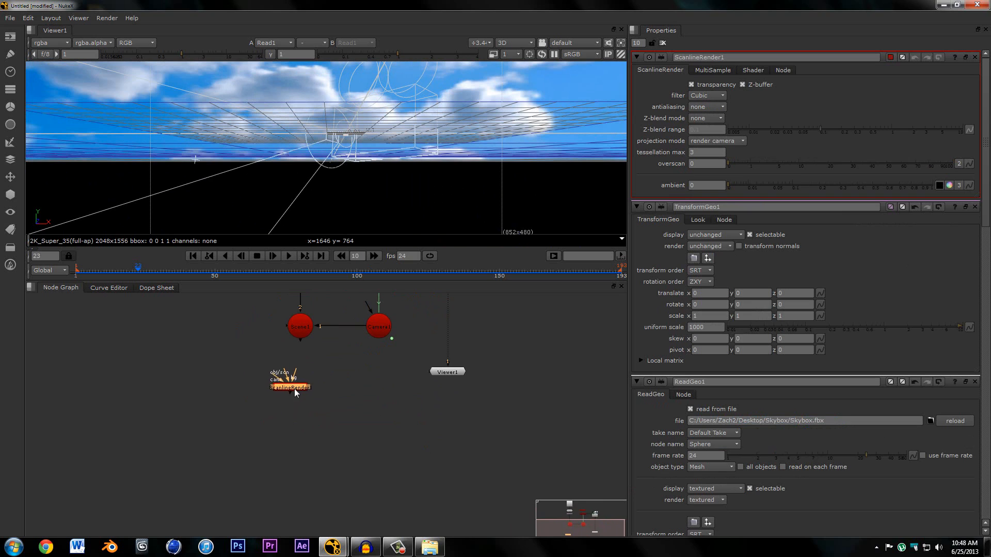
# Connect ScanlineRender1's obj/scn input to Scene1 and its cam input to Camera1, aligning the node beneath Scene1.
pyautogui.scroll(3, 302, 383)
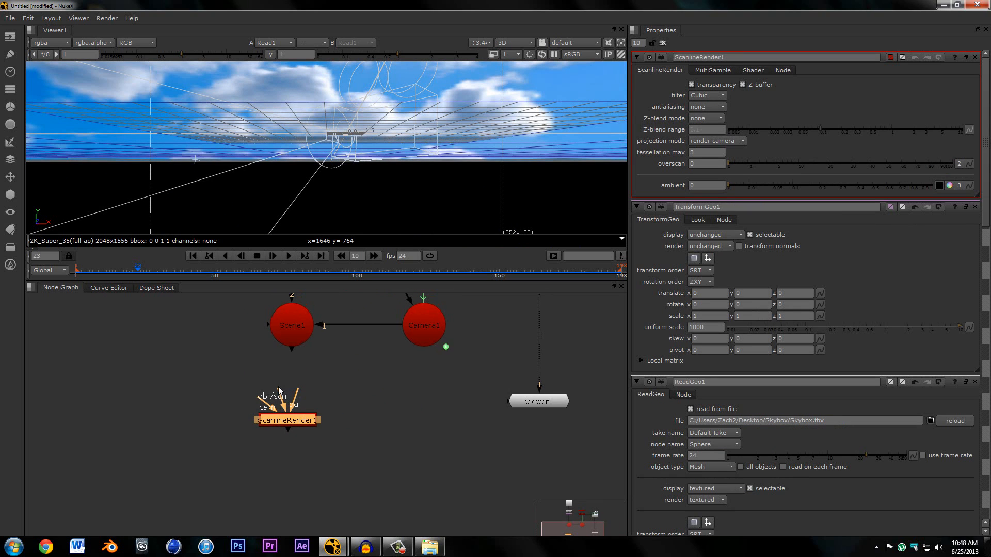
pyautogui.moveTo(278, 391); pyautogui.dragTo(292, 343)
pyautogui.moveTo(291, 394); pyautogui.dragTo(284, 413, button='middle')
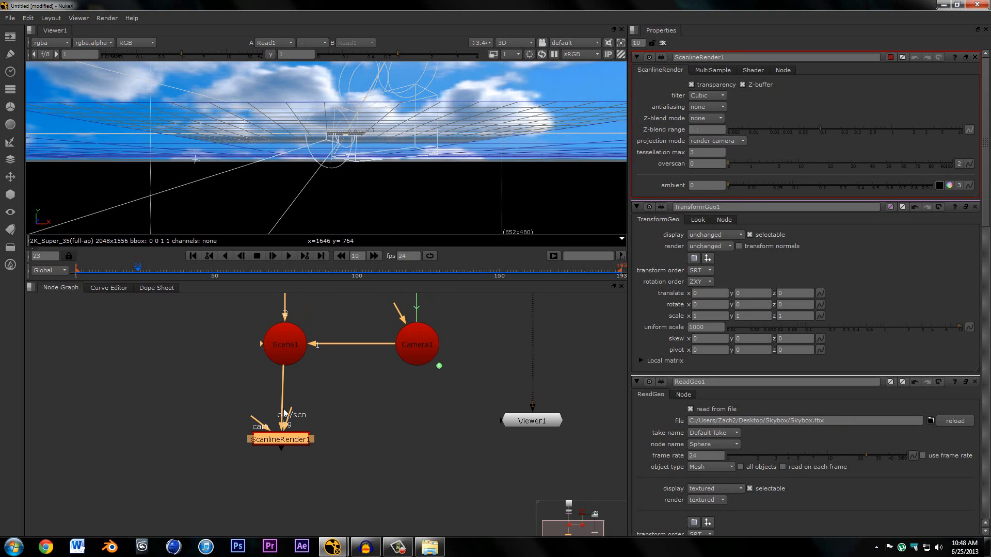
pyautogui.moveTo(257, 419); pyautogui.dragTo(405, 342)
pyautogui.moveTo(307, 444); pyautogui.dragTo(310, 443)
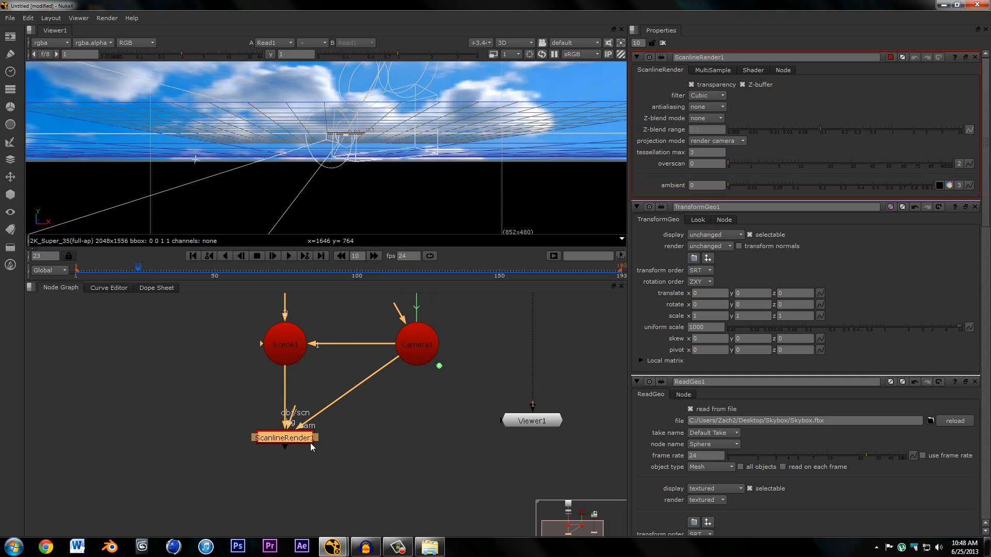
# Show ScanlineRender1's output in the 2D viewer through Viewer1's input 2, with the whole frame fitted in view.
pyautogui.scroll(-3, 335, 346)
pyautogui.moveTo(335, 345); pyautogui.dragTo(317, 370, button='middle')
pyautogui.press('Tab')
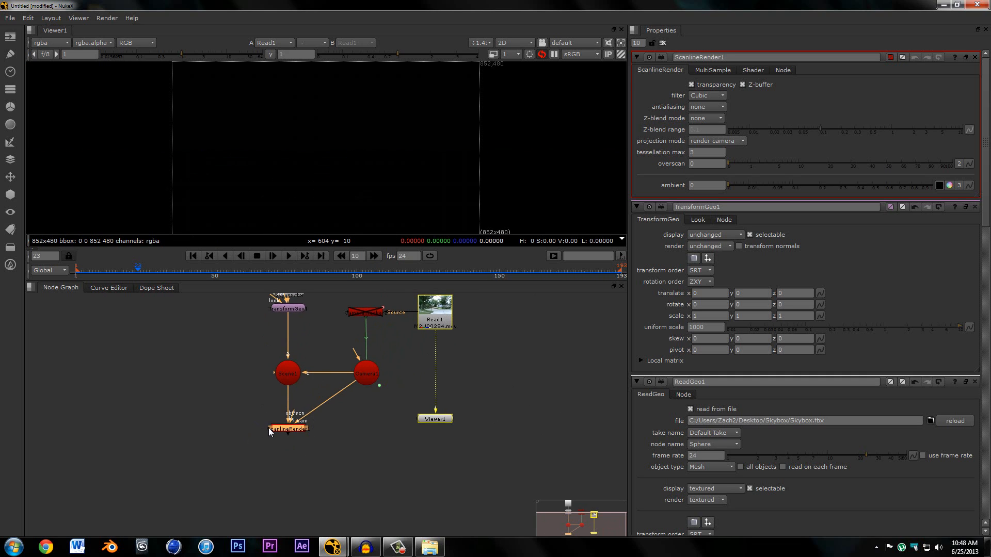
pyautogui.press('2')
pyautogui.moveTo(429, 420); pyautogui.dragTo(427, 460)
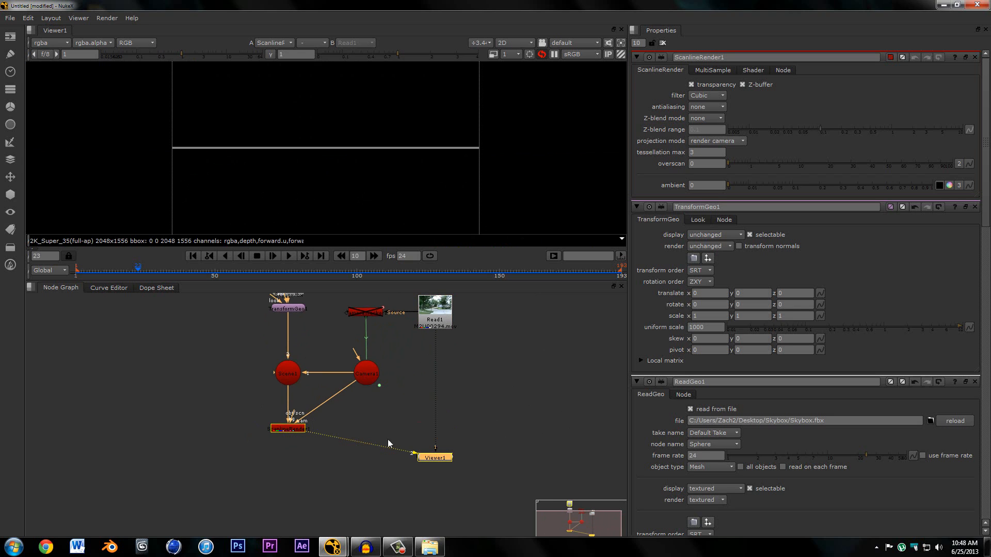
pyautogui.press('f')
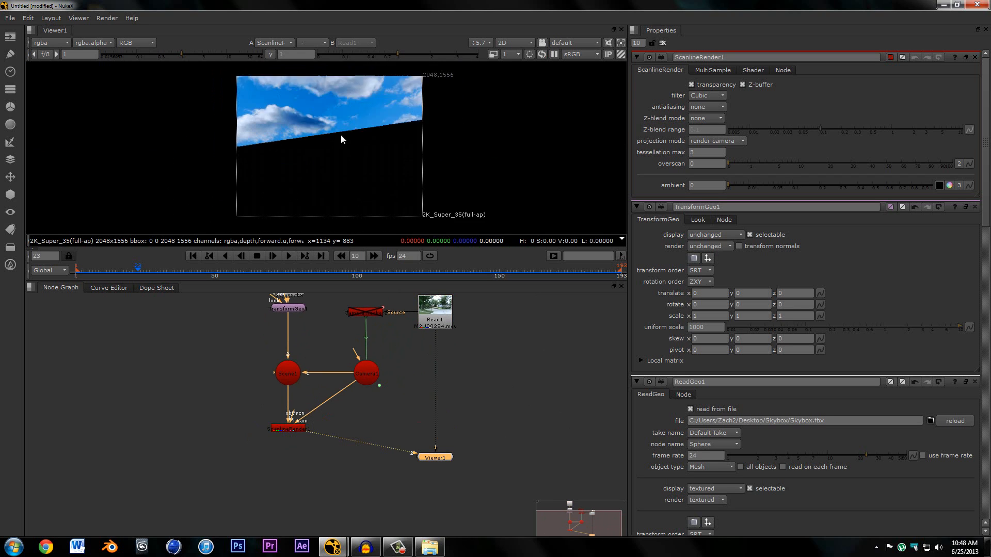
pyautogui.scroll(1, 346, 135)
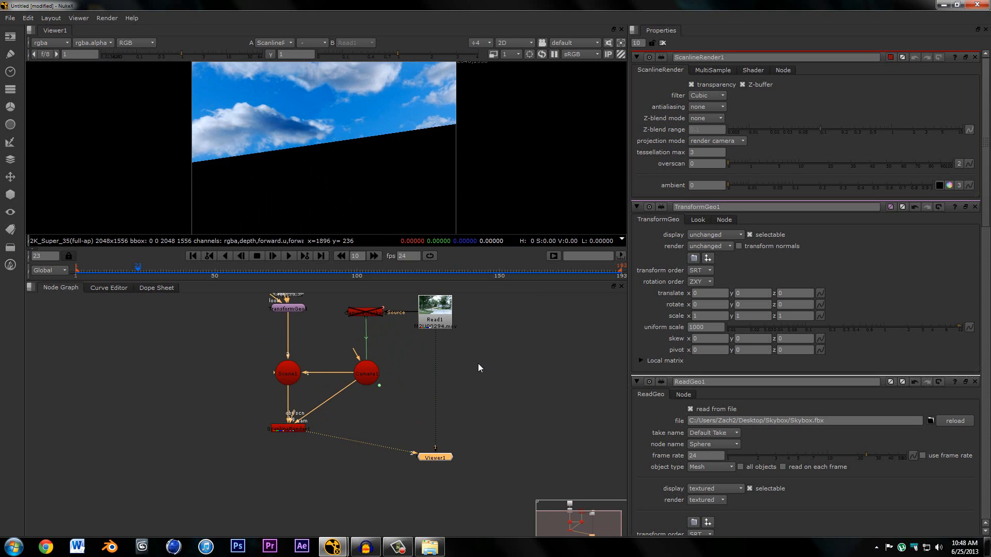
# Move Viewer1 further down the node graph and examine the rendered sky frame in the viewer.
pyautogui.moveTo(302, 393); pyautogui.dragTo(275, 408, button='middle')
pyautogui.scroll(2, 331, 382)
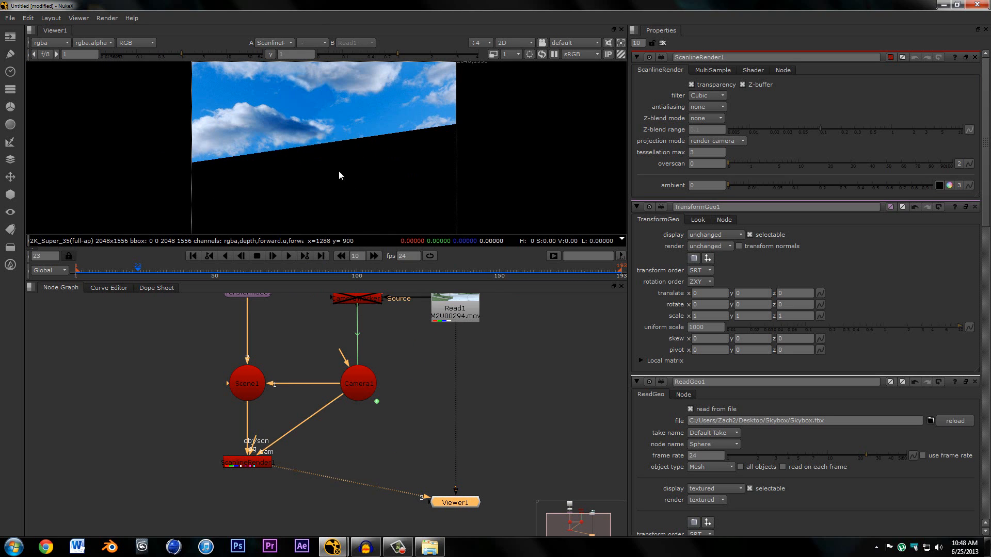
pyautogui.scroll(-1, 315, 117)
pyautogui.scroll(1, 313, 103)
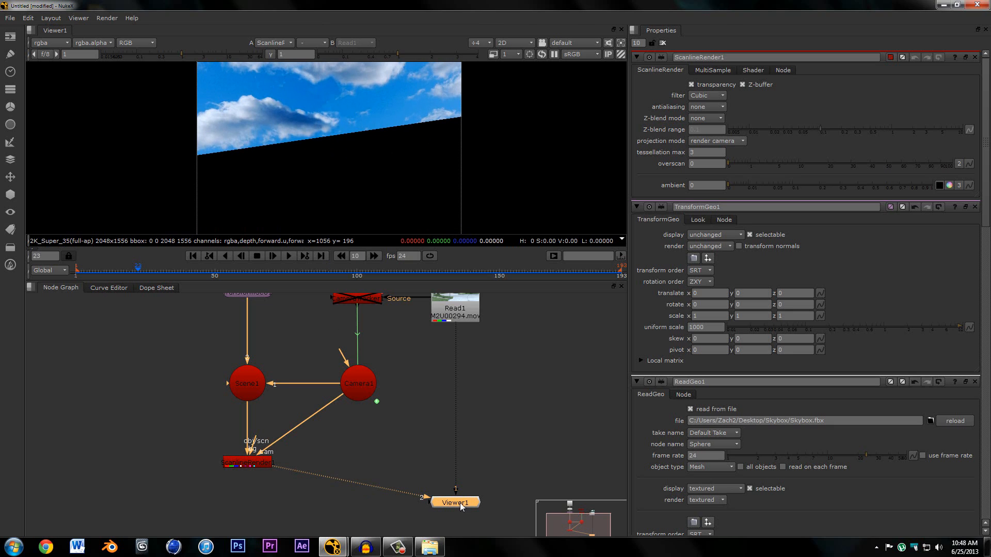
pyautogui.moveTo(462, 507); pyautogui.dragTo(461, 533)
pyautogui.click(421, 485)
pyautogui.scroll(-2, 404, 473)
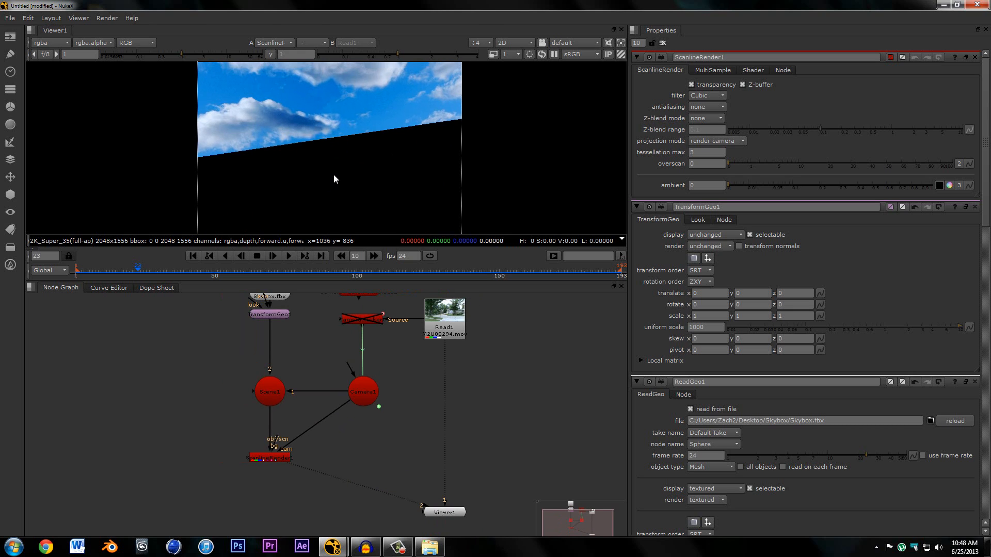
pyautogui.scroll(2, 333, 175)
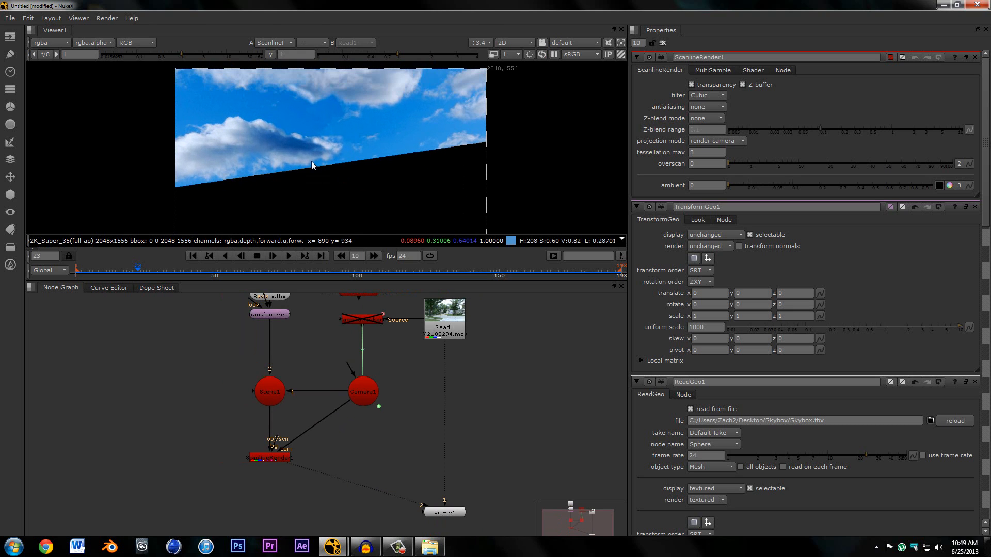
# Connect ScanlineRender1's bg input to the Read1 footage node.
pyautogui.moveTo(349, 452)
pyautogui.mouseDown(button='middle')
pyautogui.moveTo(358, 416)
pyautogui.moveTo(338, 457)
pyautogui.mouseUp(button='middle')
pyautogui.scroll(2, 354, 416)
pyautogui.scroll(-1, 348, 416)
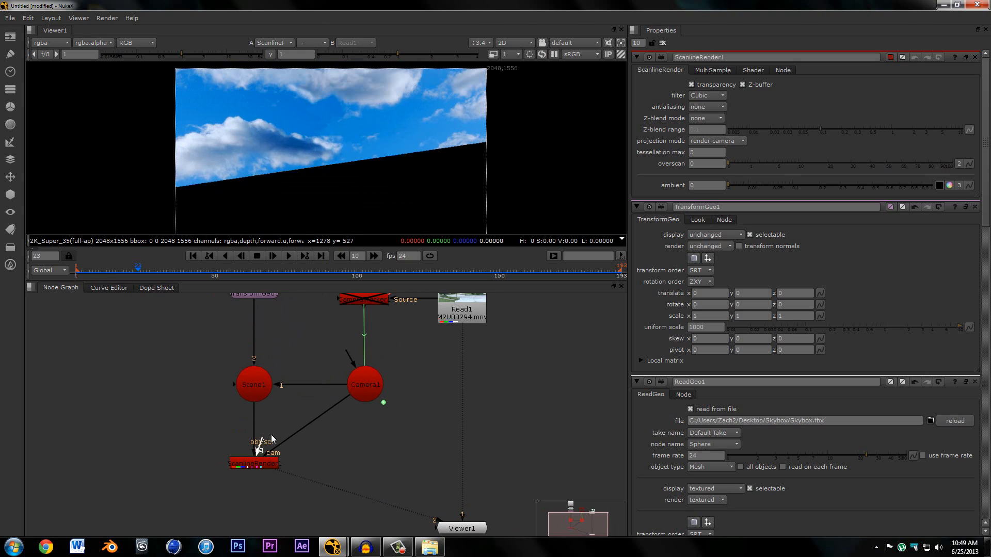
pyautogui.moveTo(272, 439); pyautogui.dragTo(454, 309)
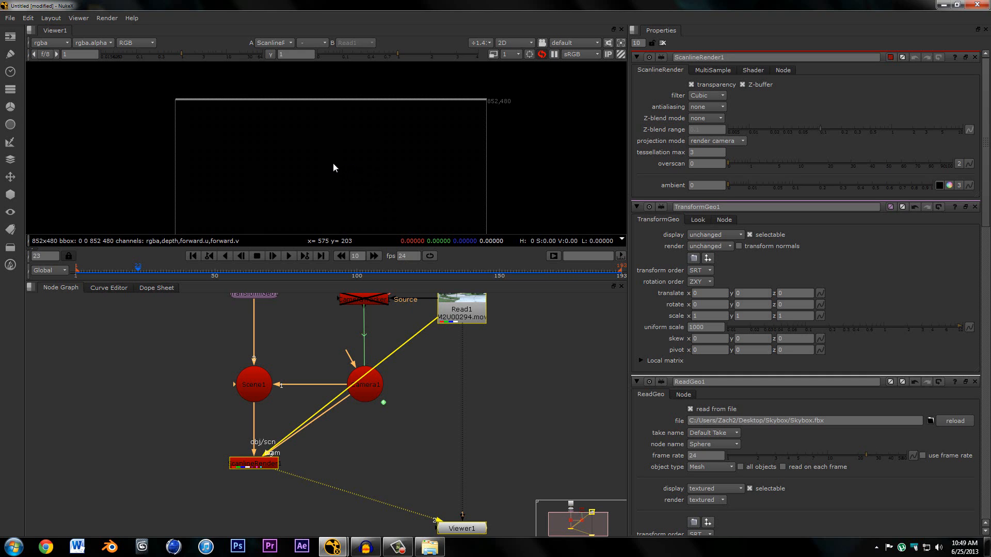
# Fit the composite in the viewer and disconnect ScanlineRender1's bg input from Read1.
pyautogui.press('f')
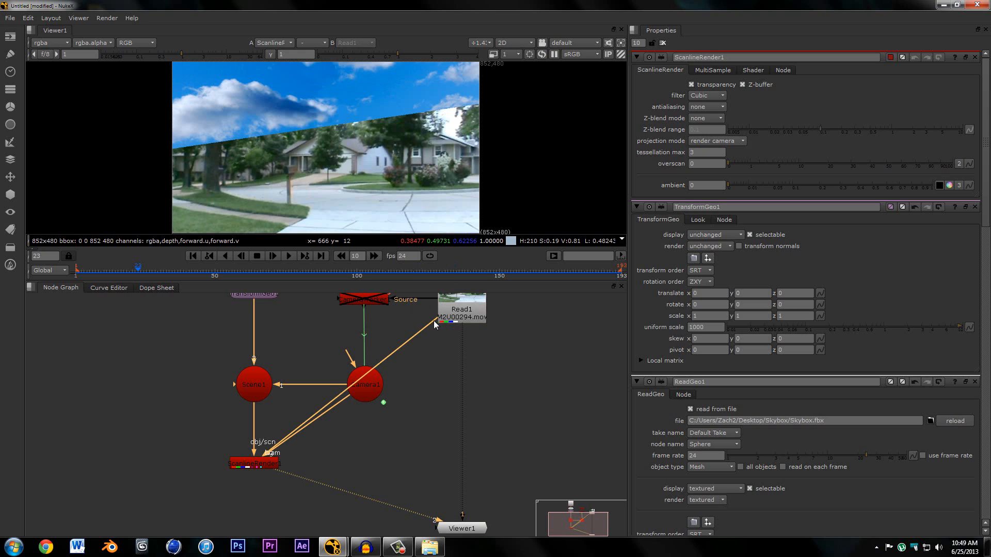
pyautogui.moveTo(436, 324); pyautogui.dragTo(120, 407)
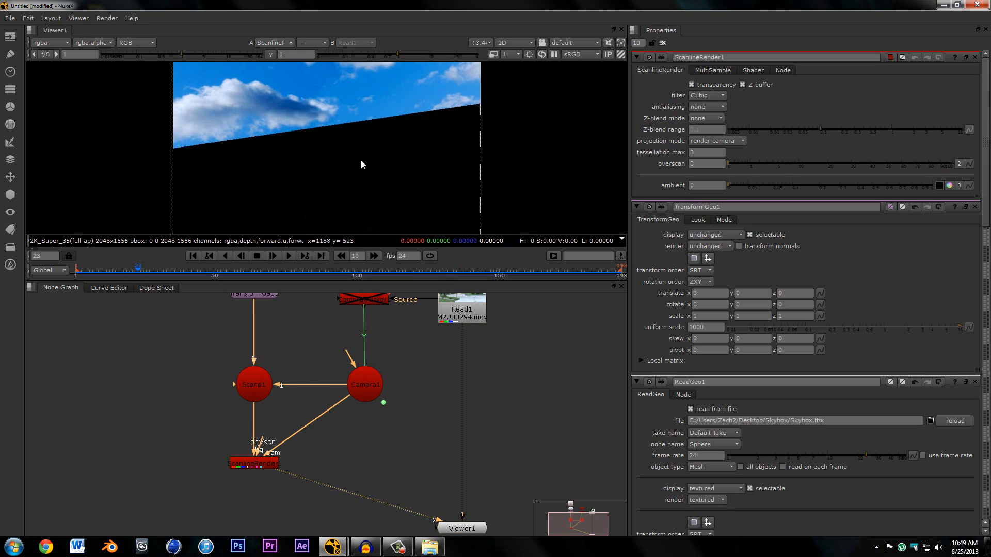
pyautogui.scroll(-3, 361, 164)
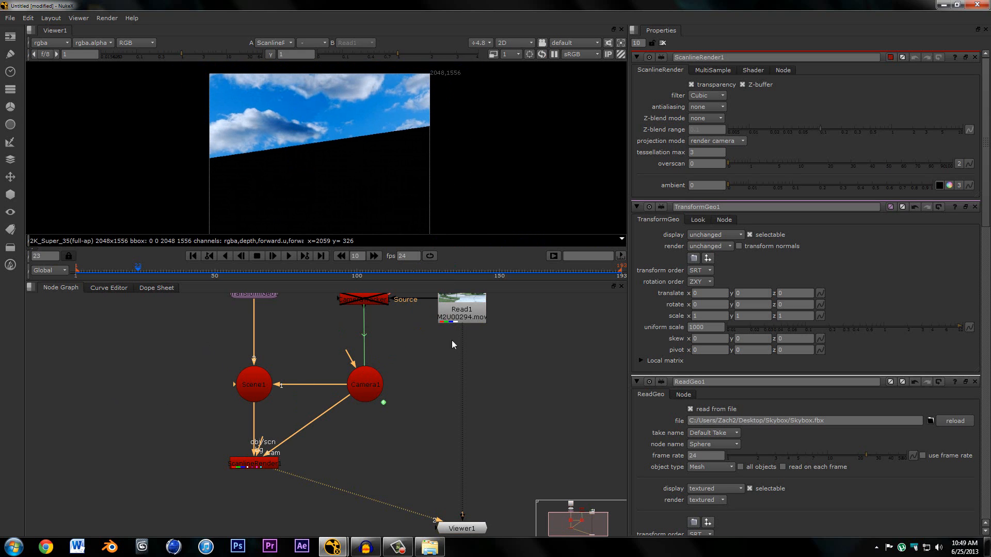
# Reconnect ScanlineRender1's bg input to the Read1 footage node.
pyautogui.moveTo(421, 352); pyautogui.dragTo(415, 356, button='middle')
pyautogui.moveTo(352, 399)
pyautogui.mouseDown()
pyautogui.moveTo(337, 408)
pyautogui.moveTo(349, 395)
pyautogui.moveTo(345, 407)
pyautogui.moveTo(314, 397)
pyautogui.moveTo(340, 397)
pyautogui.mouseUp()
pyautogui.click(319, 342)
pyautogui.scroll(-2, 319, 354)
pyautogui.moveTo(319, 354); pyautogui.dragTo(338, 379, button='middle')
pyautogui.moveTo(349, 426); pyautogui.dragTo(461, 360)
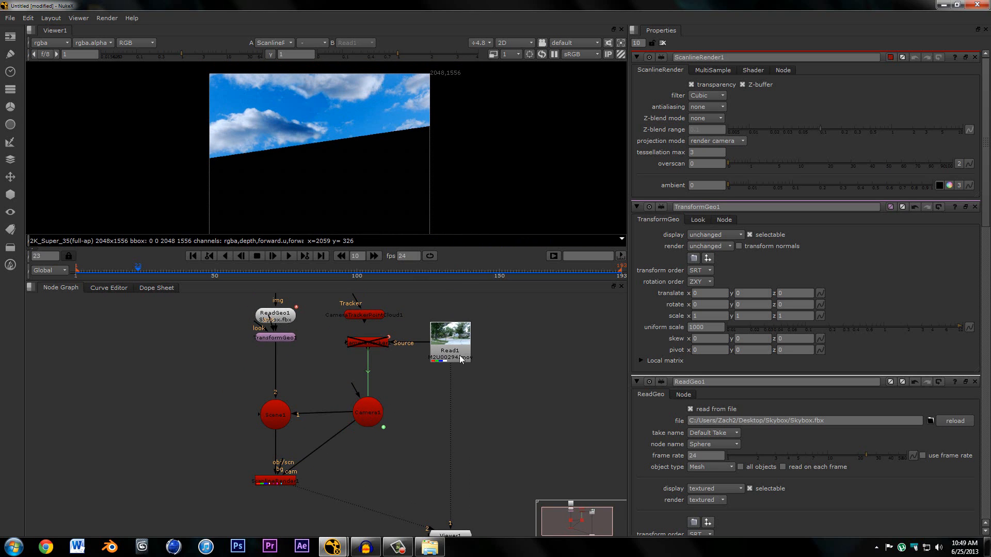
pyautogui.moveTo(351, 424); pyautogui.dragTo(456, 346)
pyautogui.moveTo(282, 469); pyautogui.dragTo(447, 342)
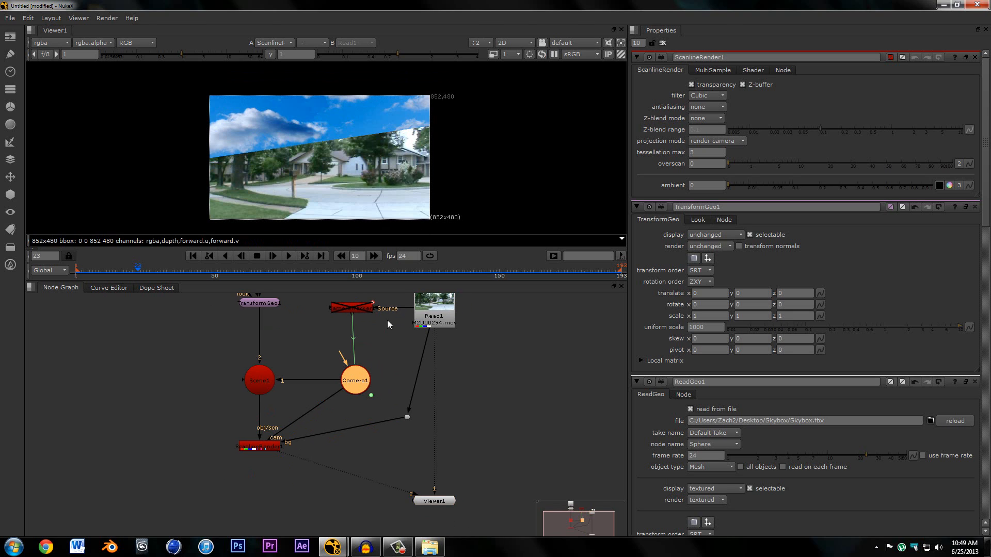
# Route ScanlineRender1's bg connection around Camera1 with two dots, one below Read1 and one level with ScanlineRender1.
pyautogui.scroll(1, 388, 324)
pyautogui.click(414, 436)
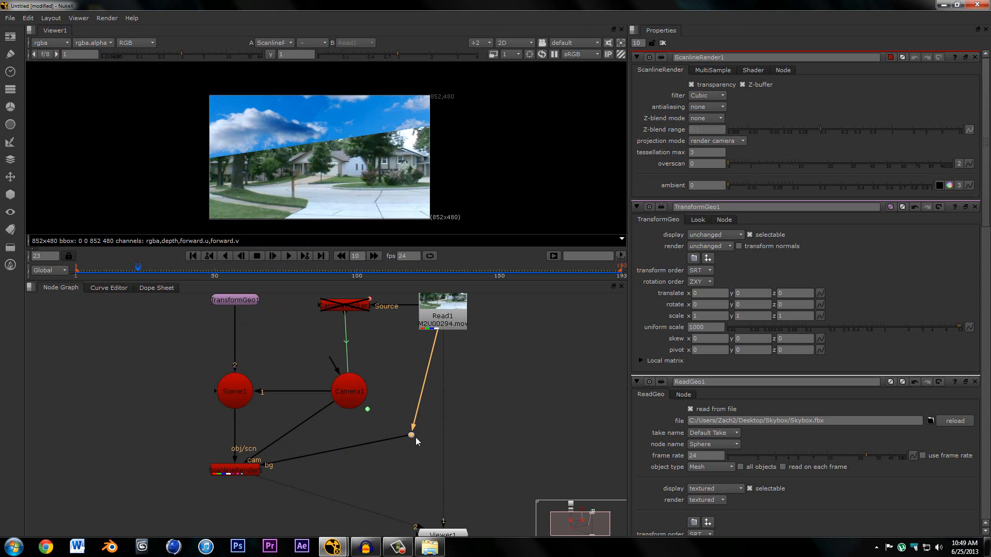
pyautogui.moveTo(415, 436); pyautogui.dragTo(419, 392)
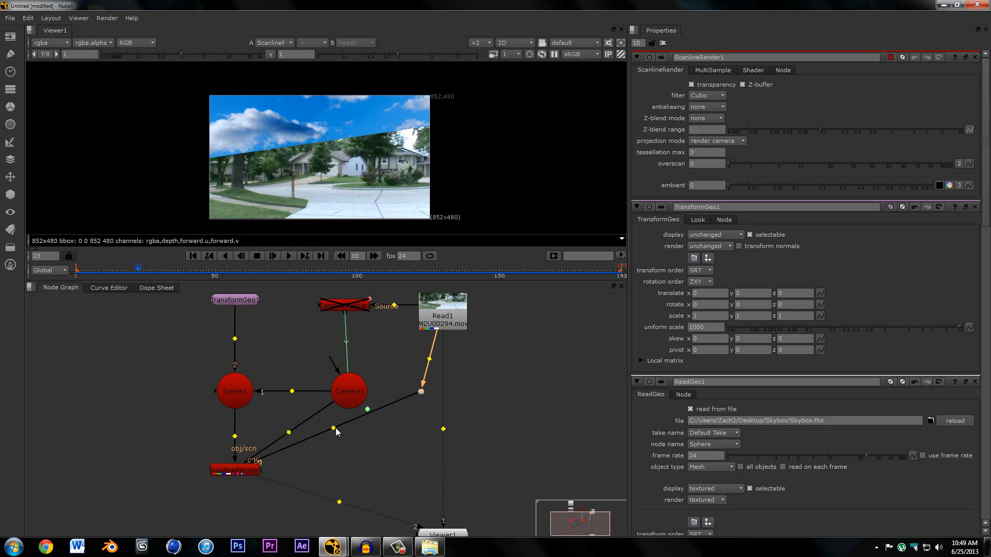
pyautogui.keyDown('ctrl'); pyautogui.moveTo(336, 427); pyautogui.dragTo(422, 440); pyautogui.keyUp('ctrl')
pyautogui.moveTo(422, 393); pyautogui.dragTo(397, 355)
pyautogui.moveTo(419, 440); pyautogui.dragTo(396, 471)
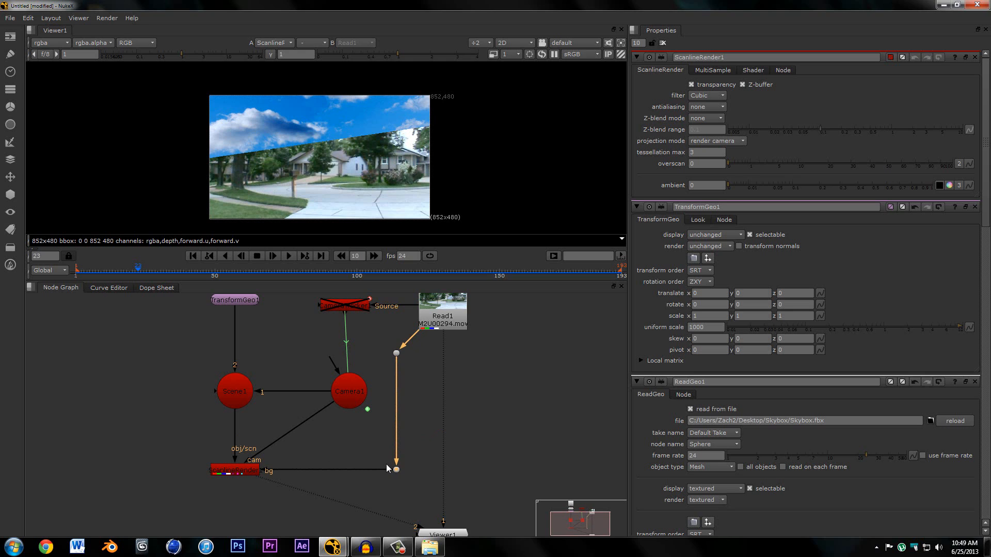
pyautogui.click(385, 459)
pyautogui.scroll(-2, 446, 401)
pyautogui.moveTo(416, 333); pyautogui.dragTo(377, 415, button='middle')
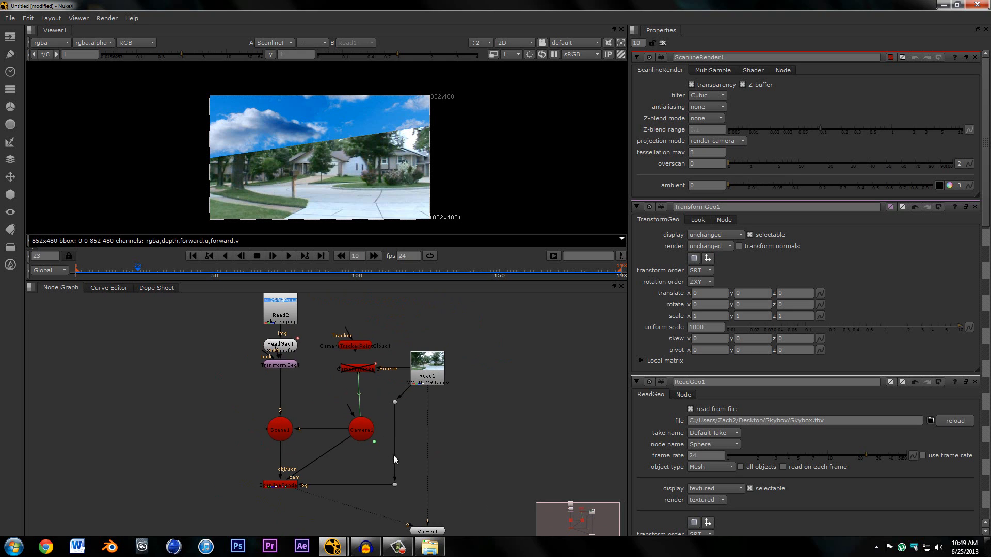
# Examine how the rendered sky covers the street footage in the composite.
pyautogui.scroll(2, 330, 186)
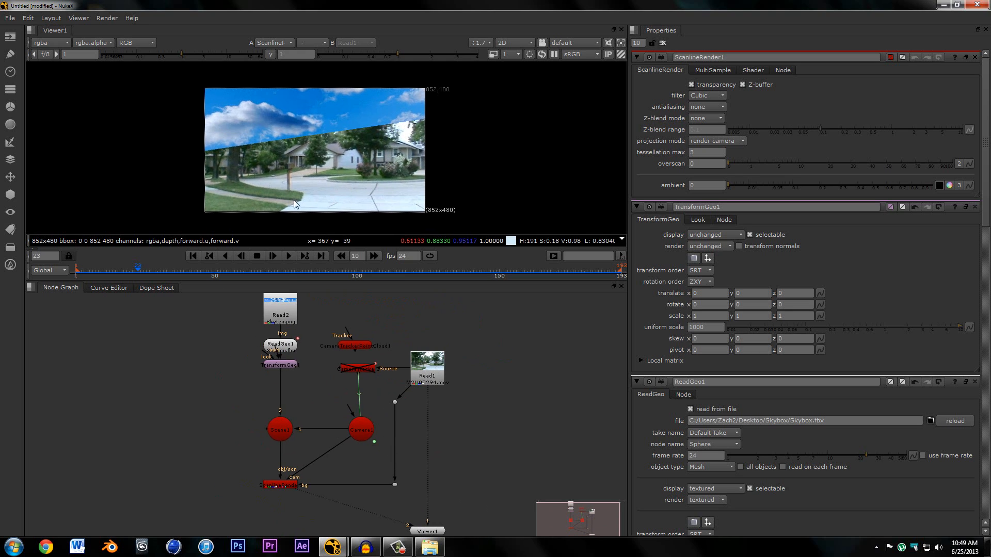
pyautogui.scroll(1, 276, 130)
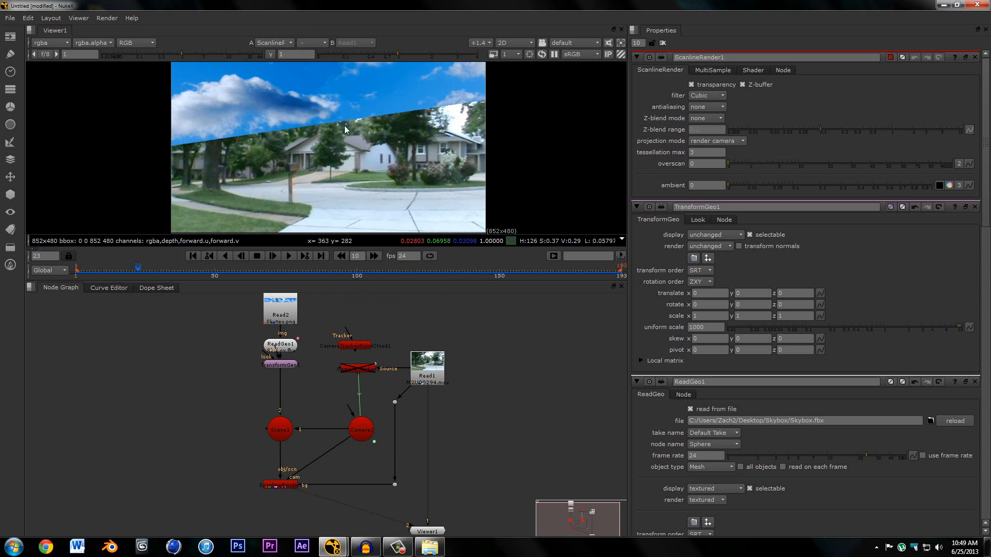
pyautogui.scroll(-1, 346, 145)
pyautogui.moveTo(400, 372); pyautogui.dragTo(391, 370, button='middle')
pyautogui.scroll(1, 307, 183)
pyautogui.scroll(1, 308, 155)
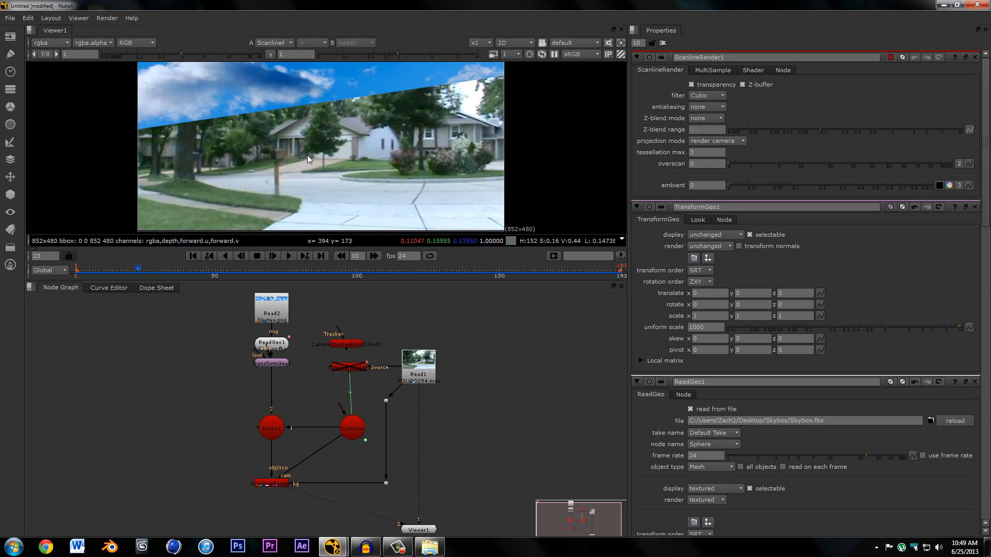
pyautogui.scroll(-1, 299, 135)
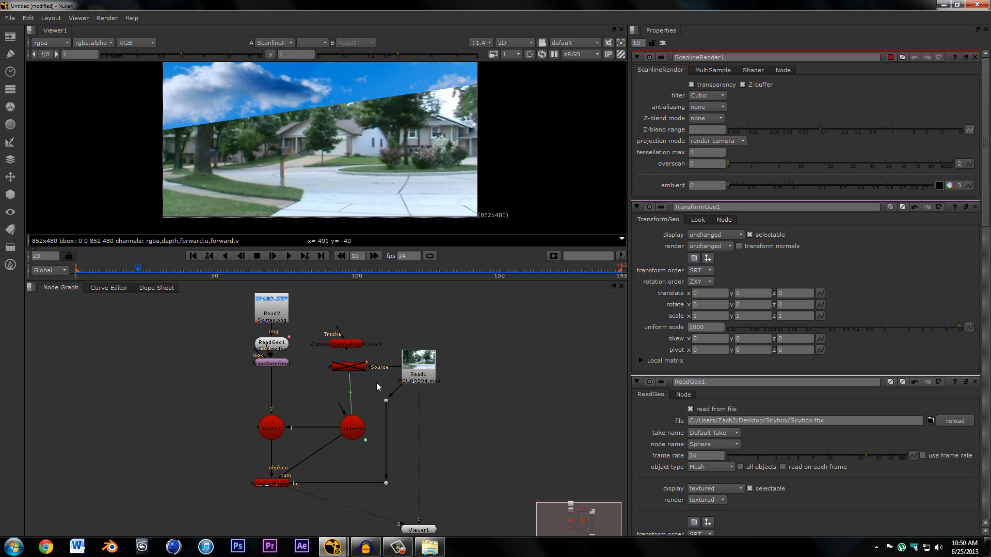
pyautogui.moveTo(376, 384); pyautogui.dragTo(371, 355, button='middle')
pyautogui.scroll(2, 371, 355)
pyautogui.moveTo(340, 487); pyautogui.dragTo(344, 408, button='middle')
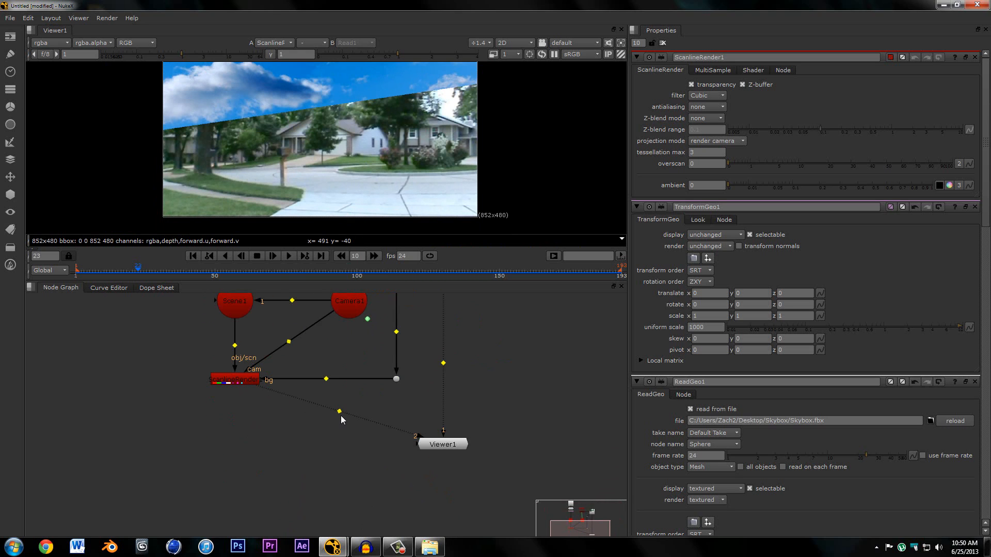
pyautogui.moveTo(339, 411)
pyautogui.keyDown('ctrl'); pyautogui.mouseDown()
pyautogui.moveTo(255, 441)
pyautogui.moveTo(340, 410)
pyautogui.mouseUp(); pyautogui.keyUp('ctrl')
pyautogui.press('Delete')
pyautogui.moveTo(386, 395); pyautogui.dragTo(383, 364, button='middle')
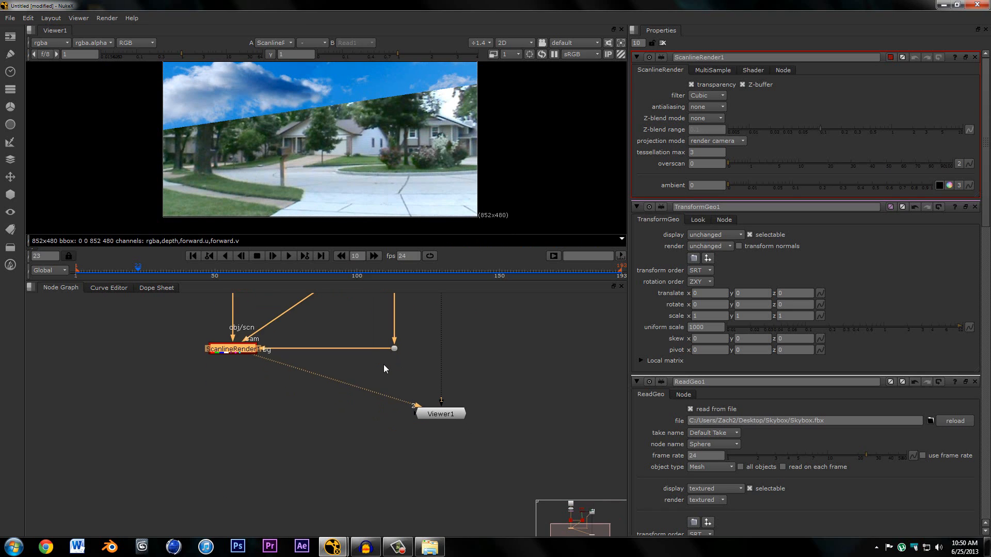
pyautogui.click(383, 364)
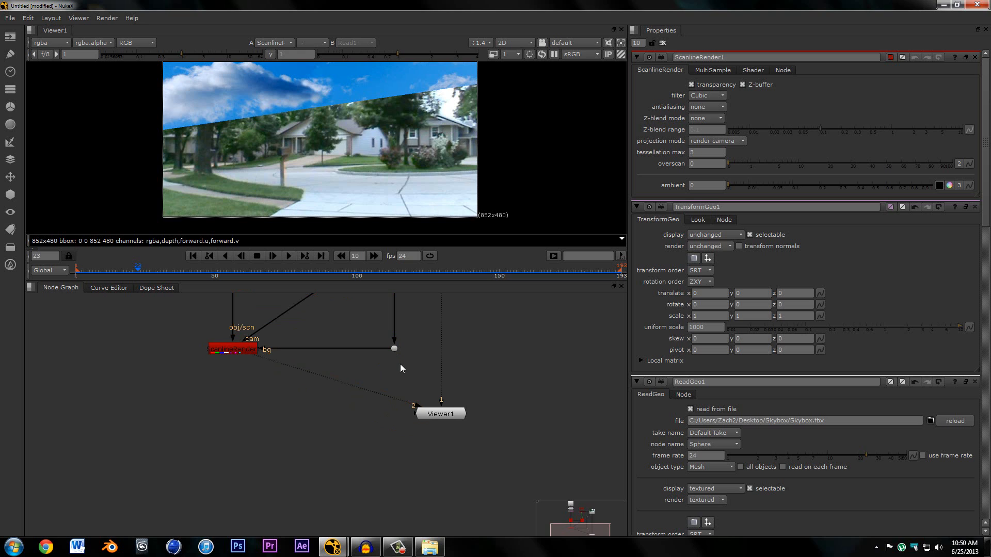
# Move Read1 and Viewer1 together further away from the camera and render nodes.
pyautogui.moveTo(387, 372); pyautogui.dragTo(311, 465, button='middle')
pyautogui.scroll(-3, 312, 465)
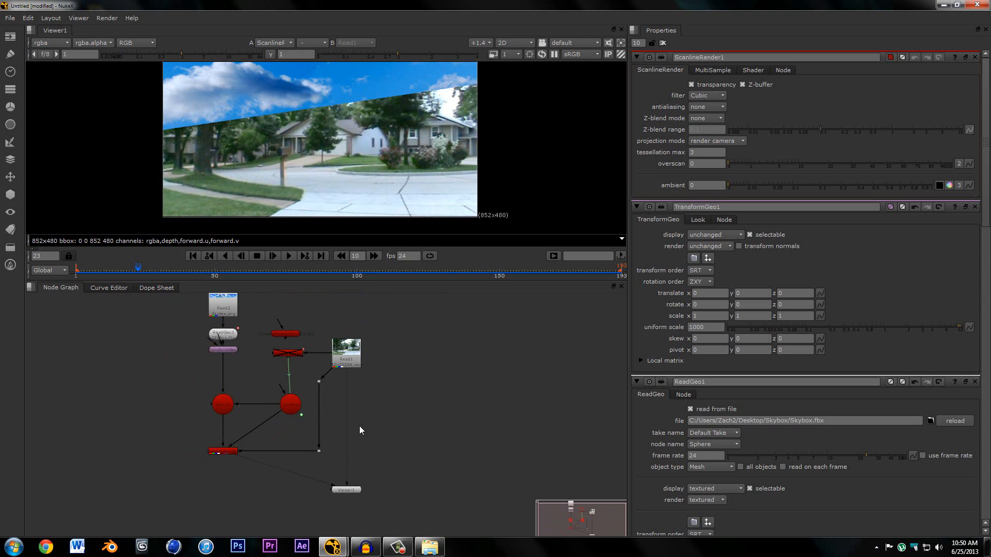
pyautogui.moveTo(321, 384); pyautogui.dragTo(323, 367, button='middle')
pyautogui.moveTo(328, 308); pyautogui.dragTo(416, 504)
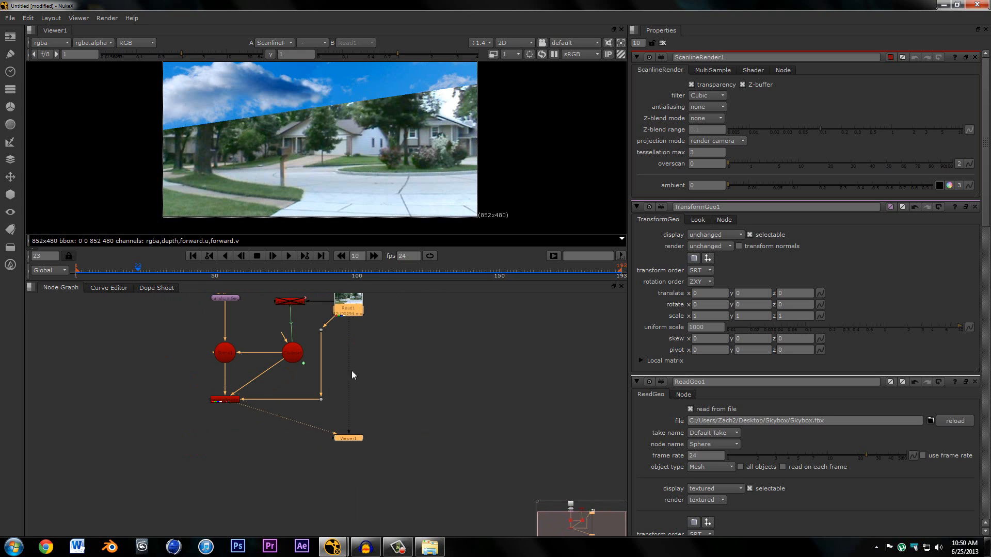
pyautogui.moveTo(352, 311); pyautogui.dragTo(378, 308)
pyautogui.click(365, 336)
pyautogui.moveTo(364, 336); pyautogui.dragTo(310, 404, button='middle')
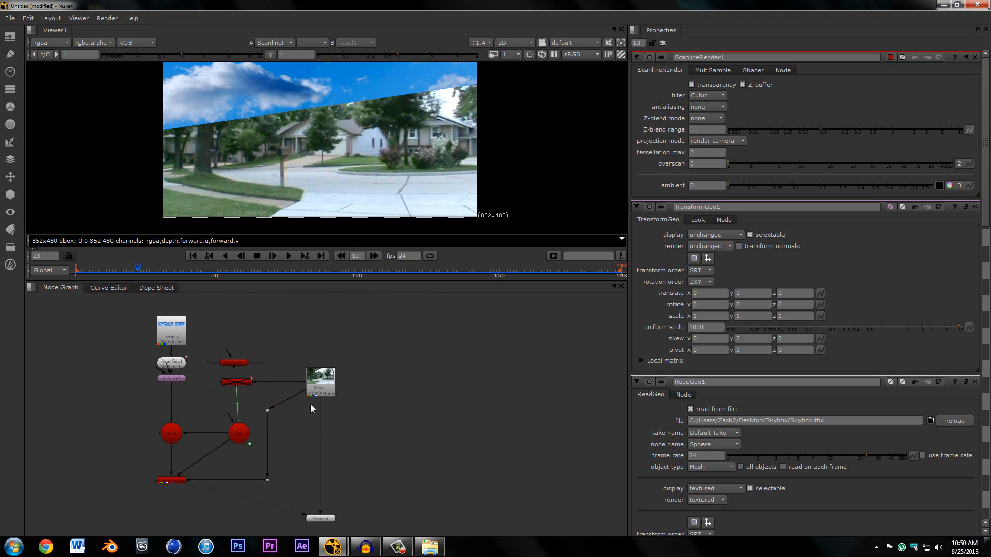
# Add a Saturation node beside Read1, fed by the footage and shown through Viewer1's input 2.
pyautogui.scroll(3, 307, 405)
pyautogui.scroll(3, 305, 406)
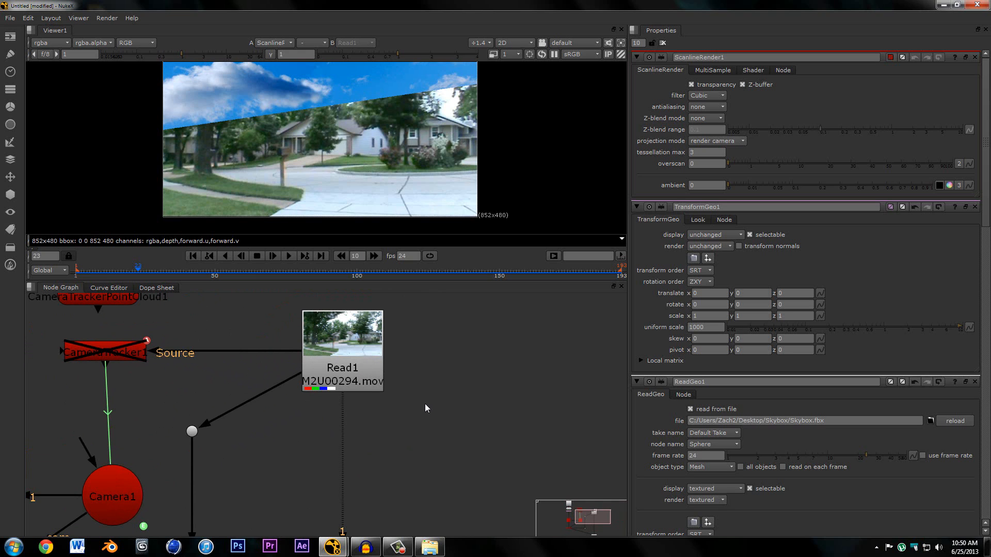
pyautogui.press('Tab')
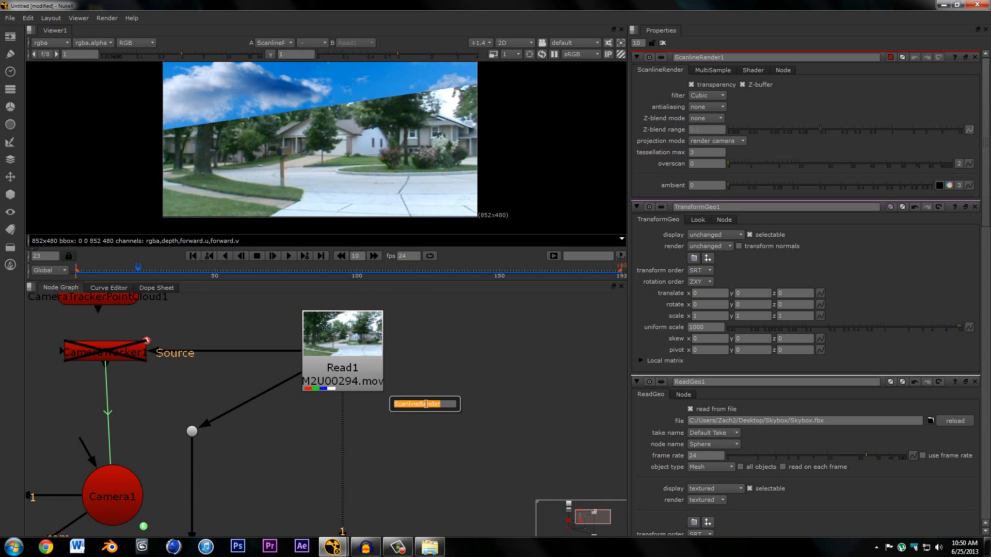
pyautogui.write('sat')
pyautogui.press('Return')
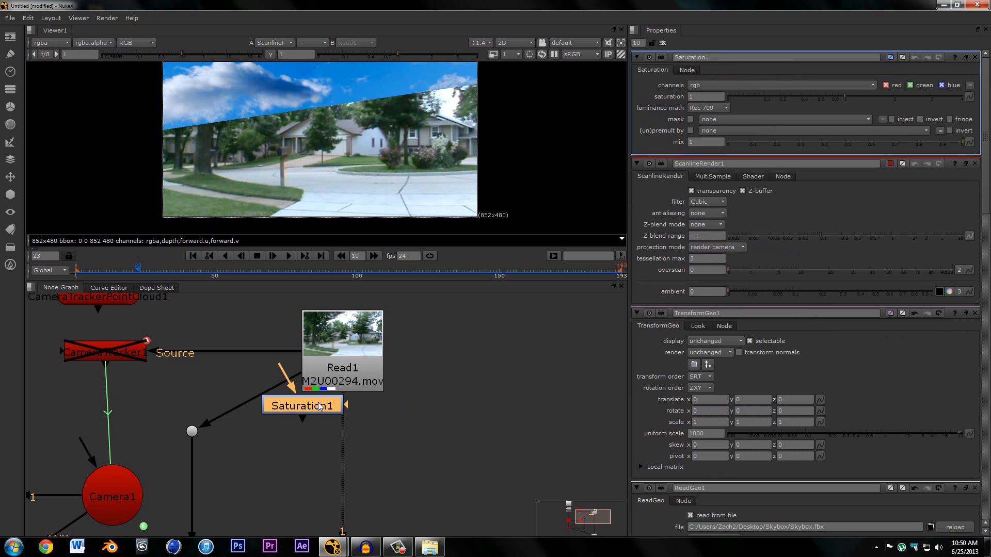
pyautogui.moveTo(320, 406); pyautogui.dragTo(491, 350)
pyautogui.press('2')
pyautogui.moveTo(459, 312); pyautogui.dragTo(349, 360)
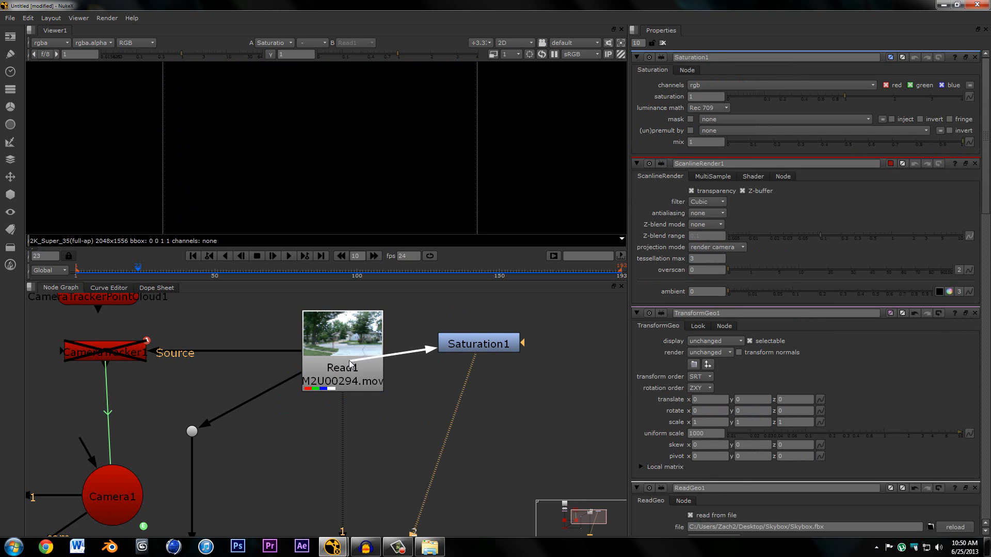
pyautogui.moveTo(476, 361); pyautogui.dragTo(479, 356)
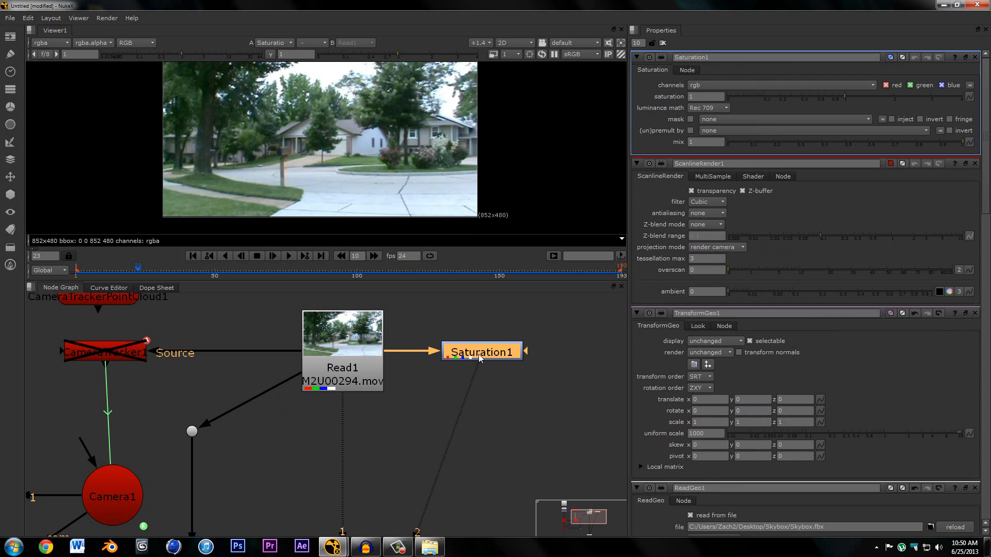
# Set Saturation1's saturation to 0 to turn the footage black and white.
pyautogui.moveTo(844, 96); pyautogui.dragTo(695, 110)
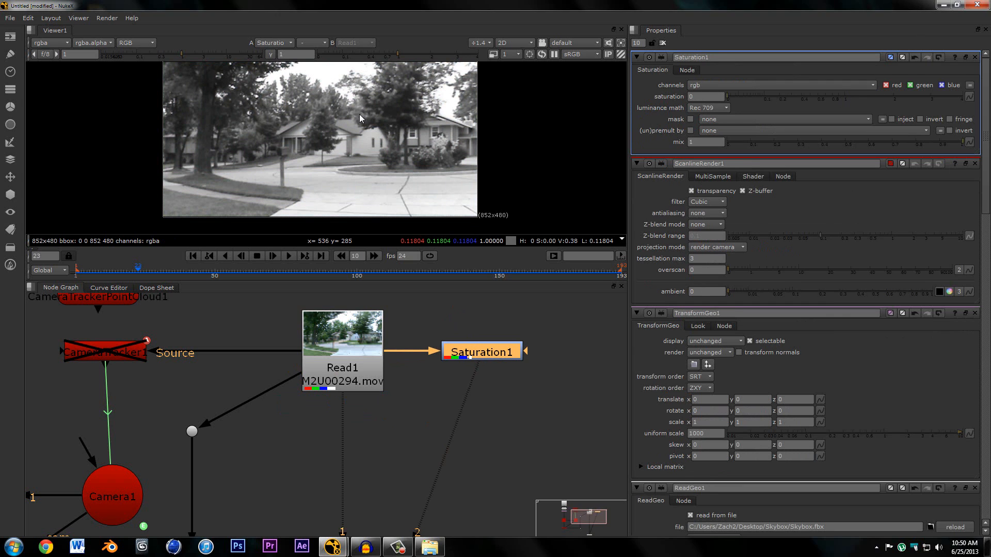
pyautogui.scroll(-3, 373, 335)
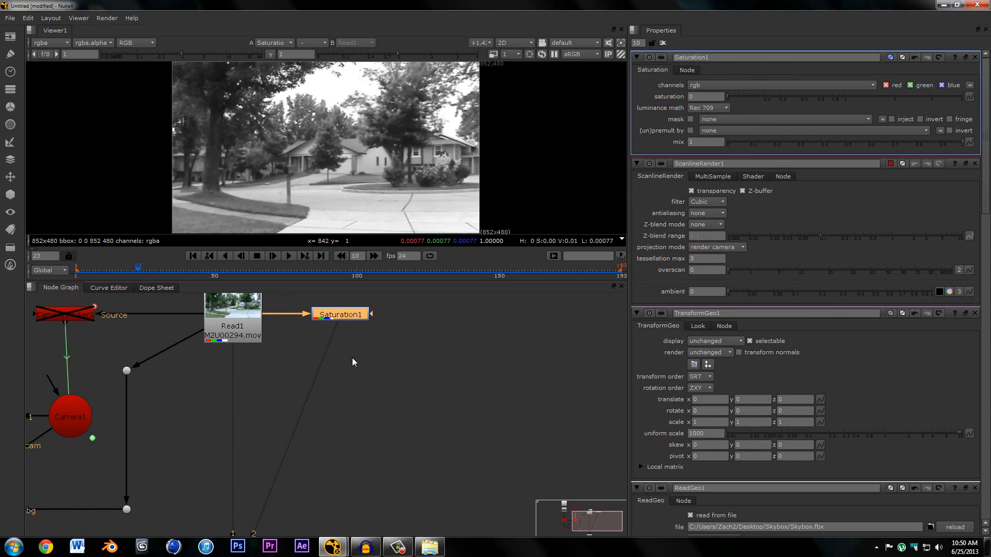
# Insert a Gamma node directly beneath Saturation1, on its connection to Viewer1.
pyautogui.click(352, 358)
pyautogui.press('Tab')
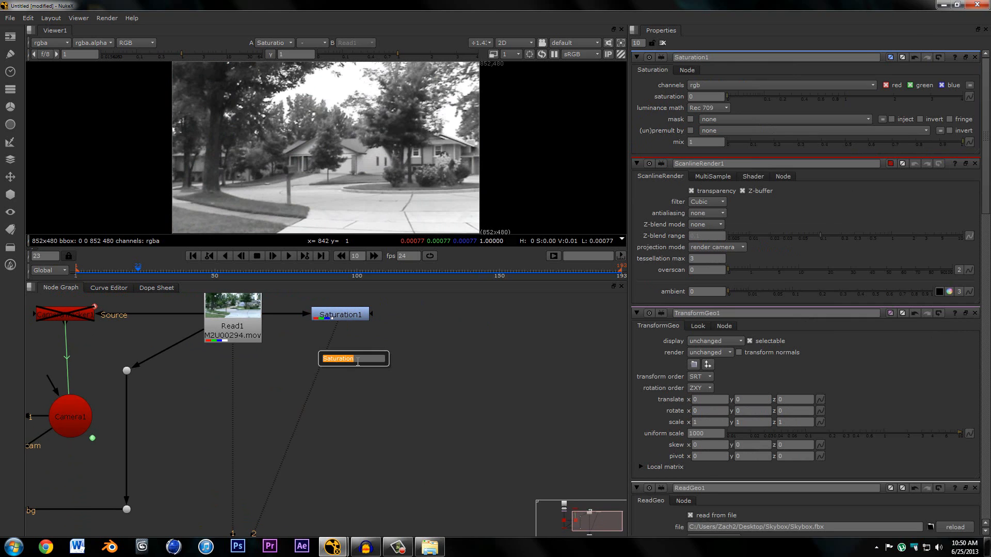
pyautogui.write('gamma')
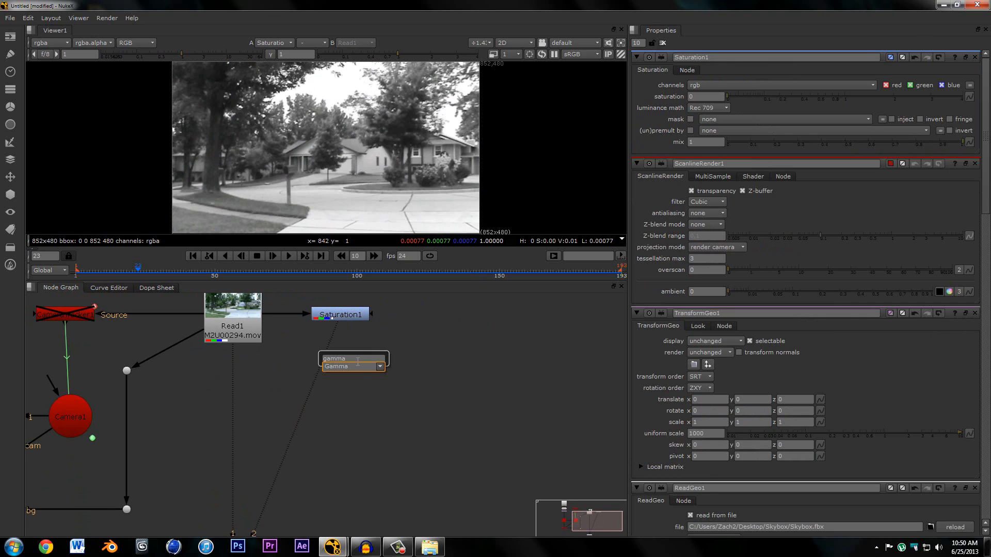
pyautogui.click(344, 365)
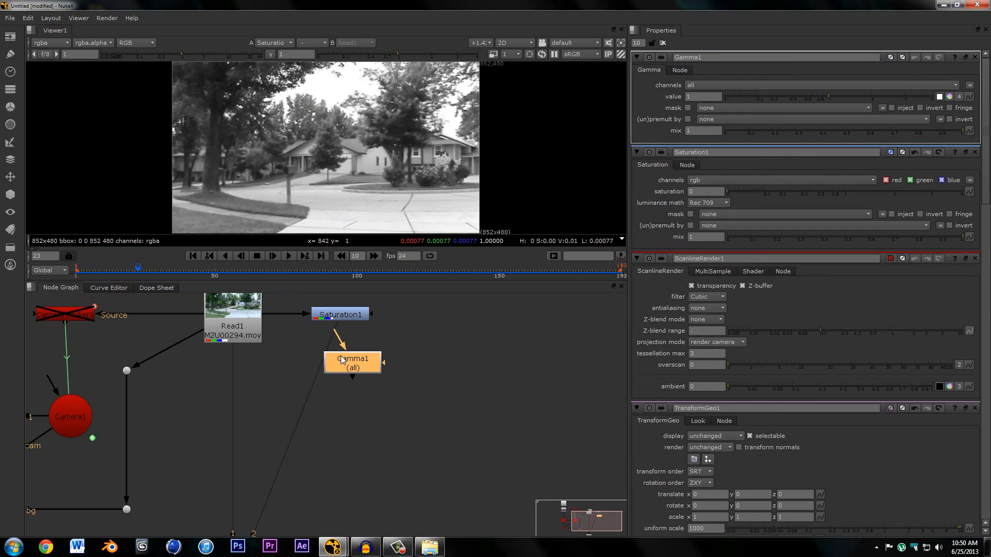
pyautogui.moveTo(343, 360); pyautogui.dragTo(330, 335)
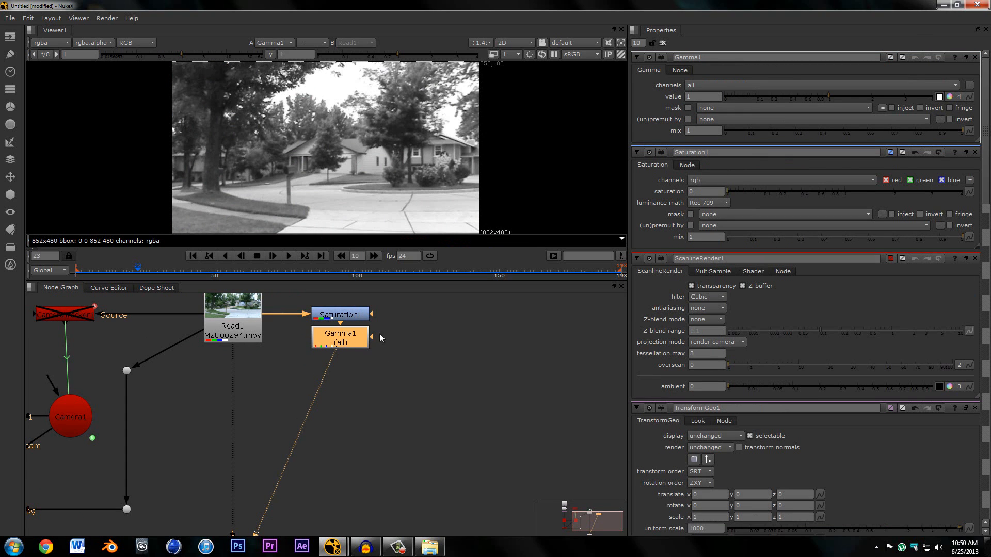
# Lower Gamma1's value to 0.175 on all channels while checking the tree edges up close.
pyautogui.moveTo(829, 95); pyautogui.dragTo(773, 100)
pyautogui.scroll(4, 397, 82)
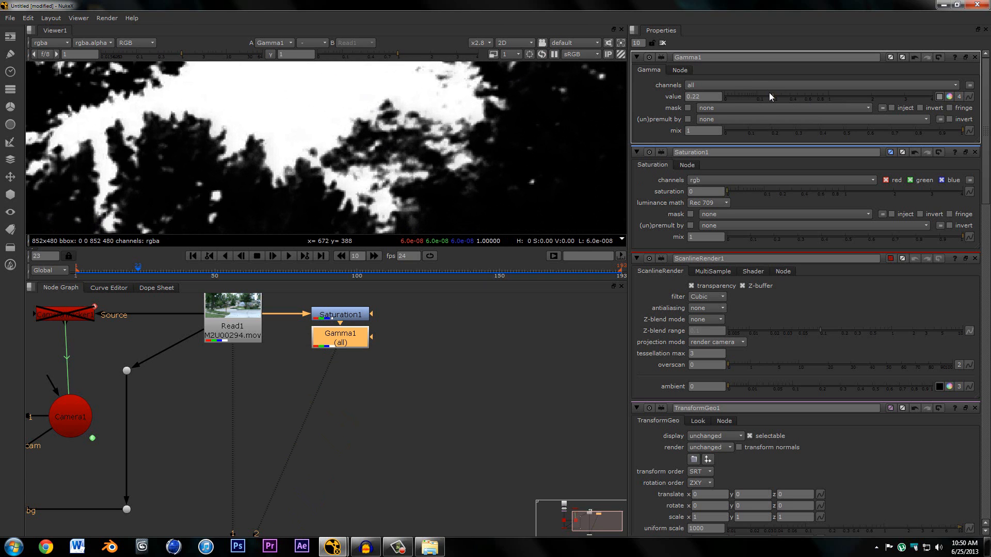
pyautogui.moveTo(769, 94)
pyautogui.mouseDown()
pyautogui.moveTo(756, 95)
pyautogui.moveTo(788, 95)
pyautogui.moveTo(768, 96)
pyautogui.mouseUp()
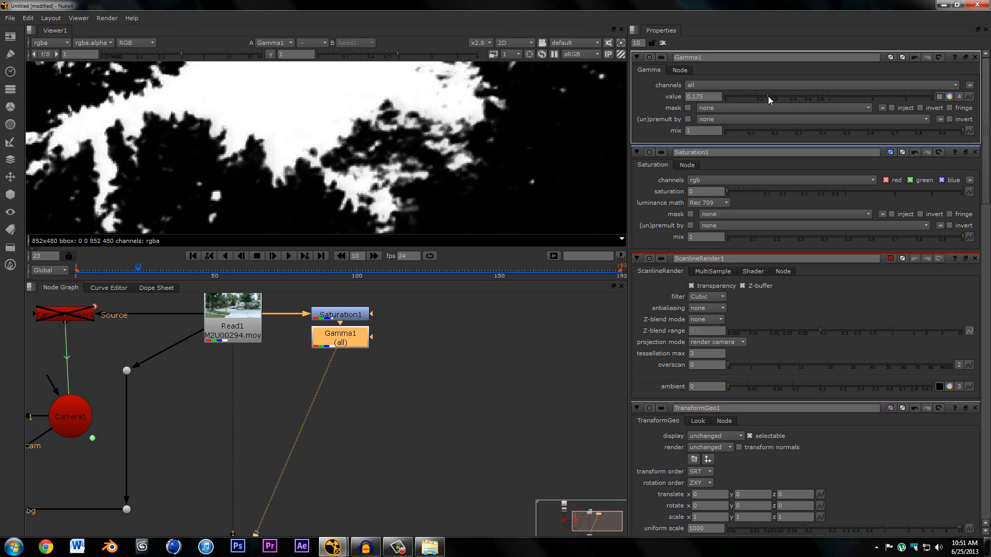
# Examine the high-contrast matte around the tree branches and sky gaps at several zoom levels.
pyautogui.scroll(-2, 397, 153)
pyautogui.scroll(3, 398, 88)
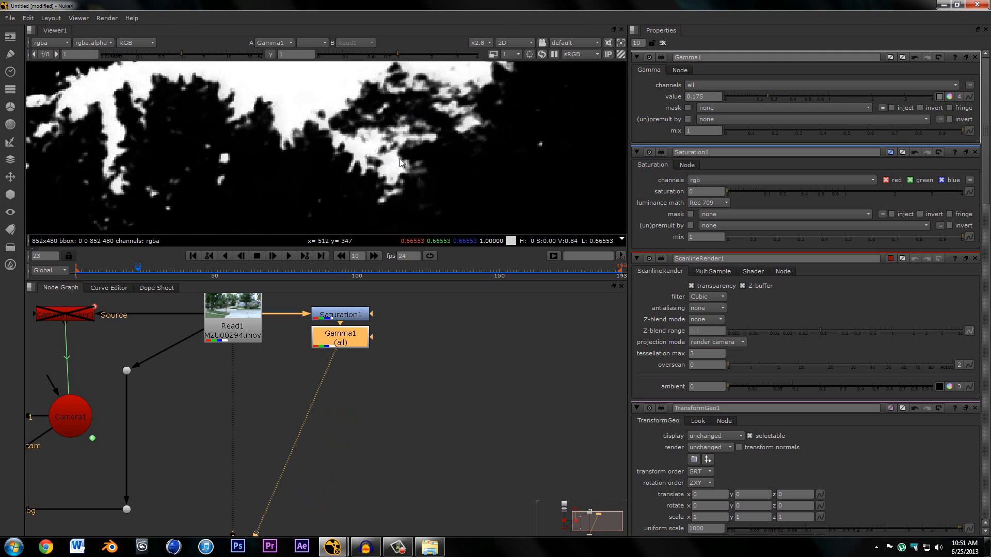
pyautogui.scroll(-2, 348, 178)
pyautogui.moveTo(475, 136); pyautogui.dragTo(208, 117, button='middle')
pyautogui.scroll(2, 232, 135)
pyautogui.scroll(-2, 231, 145)
pyautogui.scroll(2, 212, 144)
pyautogui.moveTo(227, 154); pyautogui.dragTo(541, 191, button='middle')
pyautogui.moveTo(274, 116); pyautogui.dragTo(432, 215, button='middle')
pyautogui.scroll(2, 432, 216)
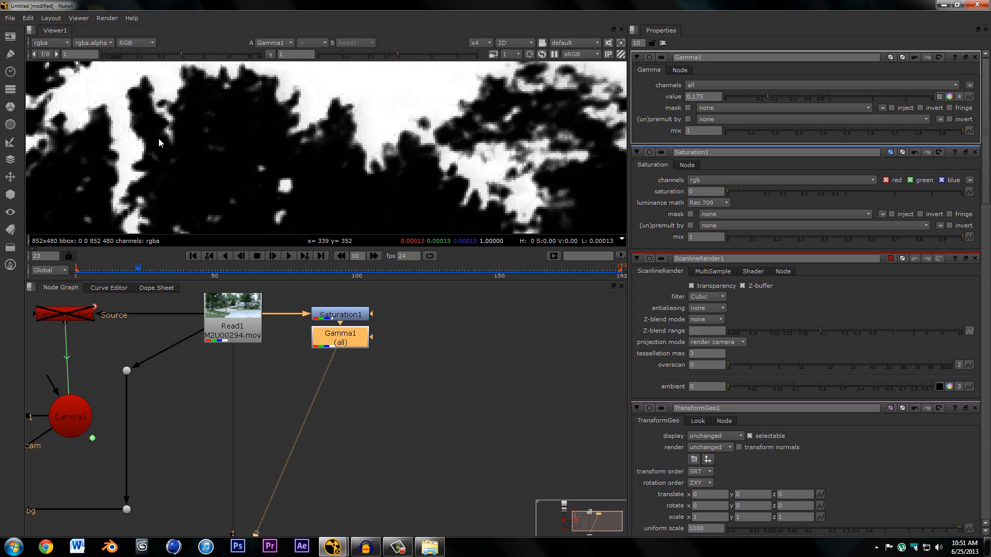
pyautogui.moveTo(159, 139); pyautogui.dragTo(322, 150, button='middle')
pyautogui.scroll(2, 273, 155)
pyautogui.scroll(-6, 496, 175)
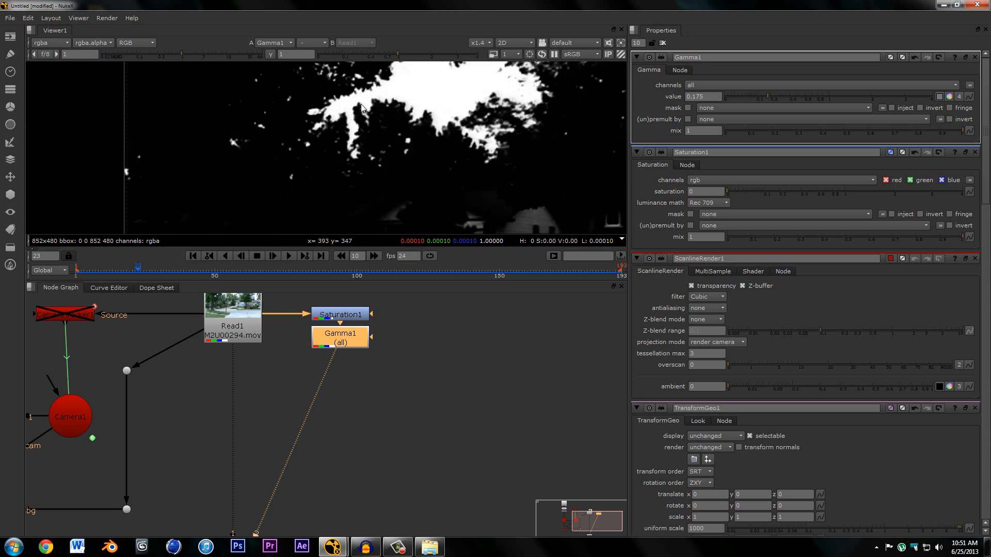
# Insert a Histogram node directly beneath Gamma1 in the matte branch.
pyautogui.moveTo(426, 154); pyautogui.dragTo(367, 119, button='middle')
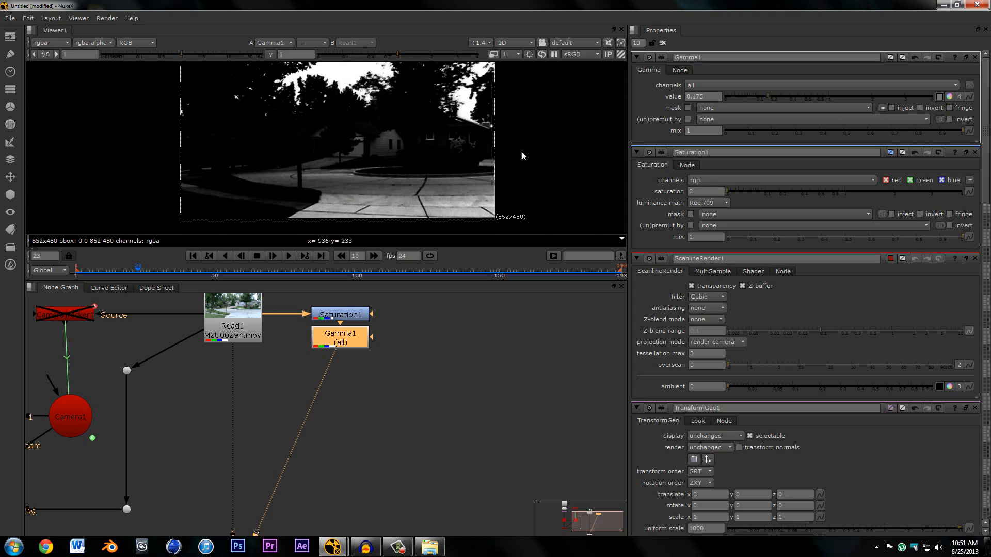
pyautogui.scroll(3, 407, 161)
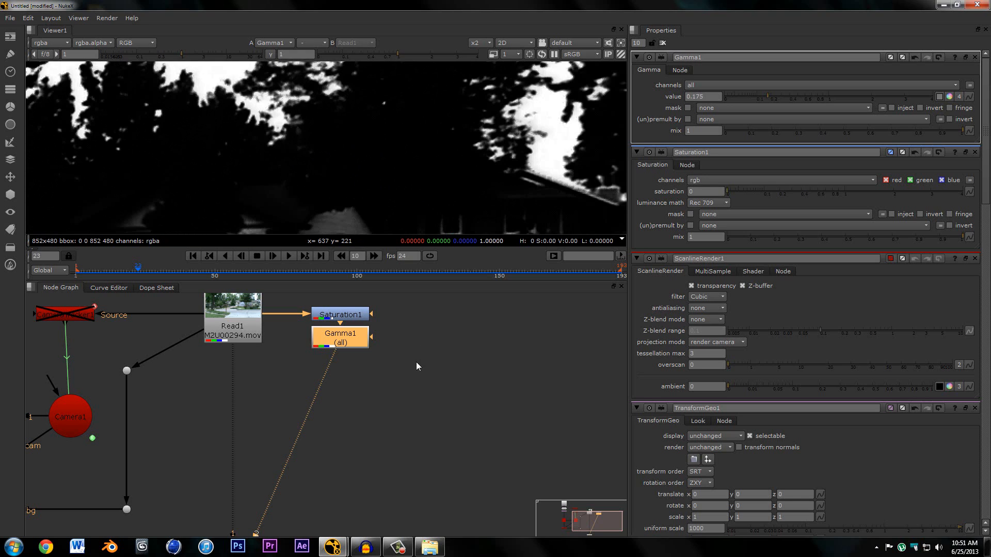
pyautogui.press('Tab')
pyautogui.write('his')
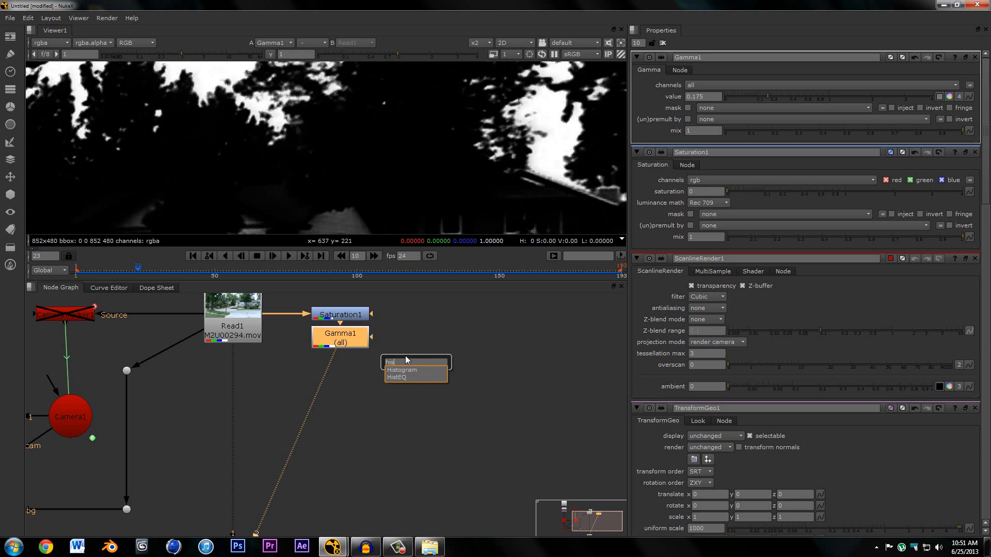
pyautogui.click(405, 371)
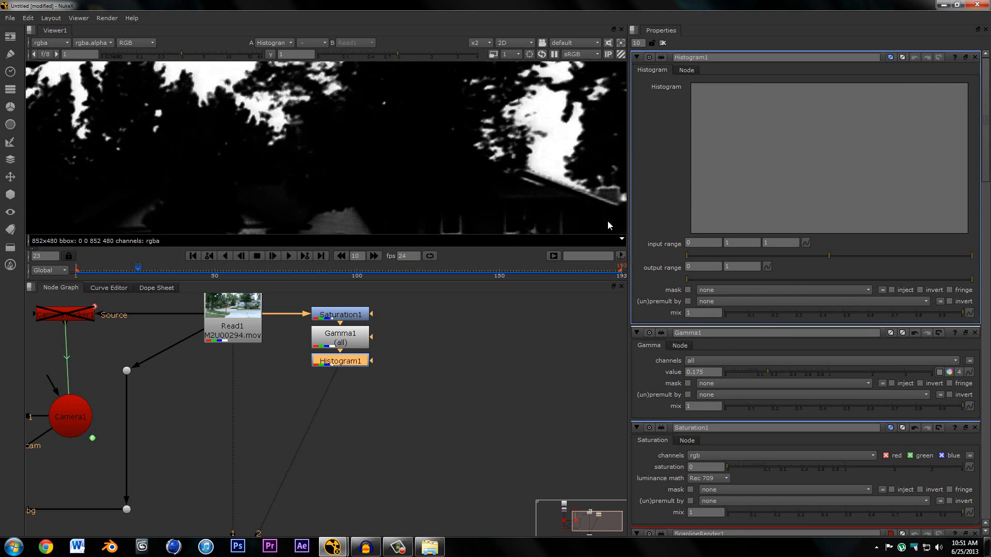
# Try raising the middle value of Histogram1's input range to about 3.47 and inspect the sky gap above the house roof.
pyautogui.moveTo(971, 255)
pyautogui.mouseDown()
pyautogui.moveTo(838, 253)
pyautogui.moveTo(977, 262)
pyautogui.mouseUp()
pyautogui.moveTo(829, 256); pyautogui.dragTo(754, 253)
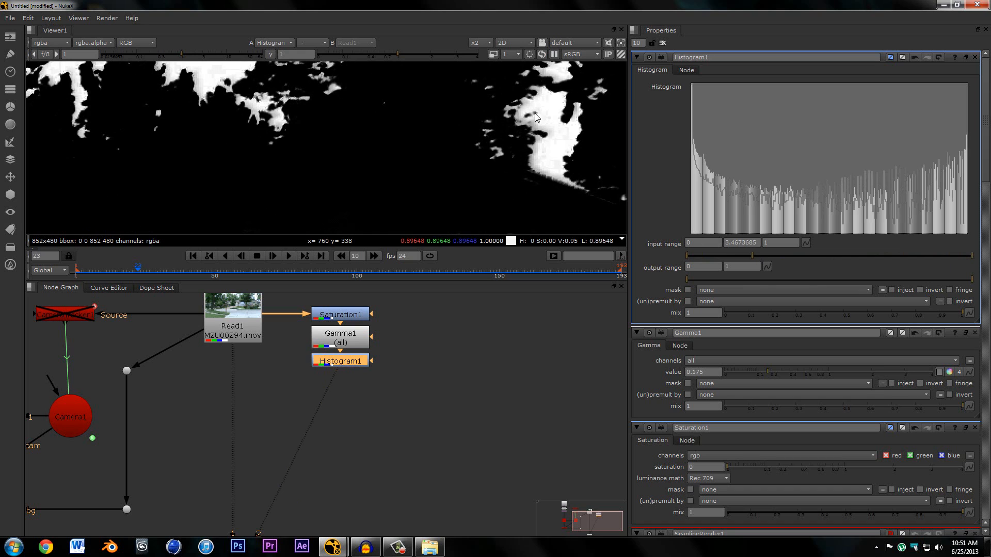
pyautogui.scroll(3, 305, 94)
pyautogui.scroll(2, 409, 178)
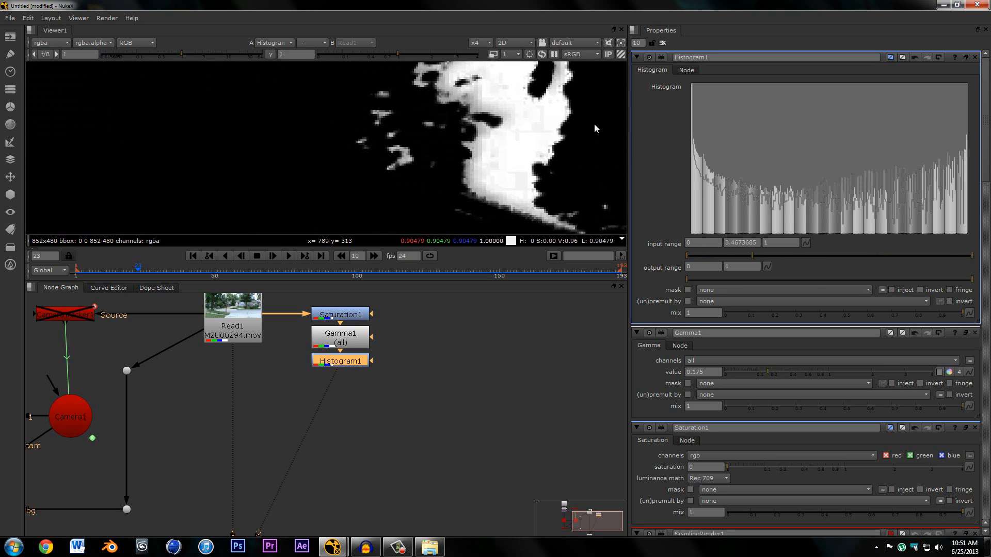
# Try out Histogram1's input and output range limits, and lower the input range's middle value to about 1.45.
pyautogui.moveTo(972, 256)
pyautogui.mouseDown()
pyautogui.moveTo(912, 258)
pyautogui.moveTo(971, 256)
pyautogui.mouseUp()
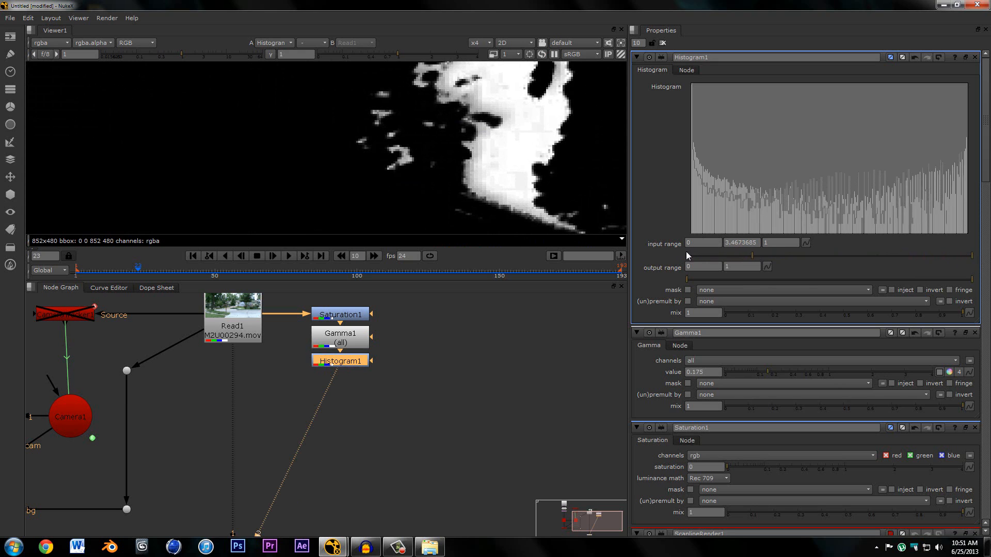
pyautogui.moveTo(717, 256); pyautogui.dragTo(658, 249)
pyautogui.moveTo(972, 279); pyautogui.dragTo(845, 286)
pyautogui.moveTo(921, 293); pyautogui.dragTo(843, 299)
pyautogui.moveTo(686, 277); pyautogui.dragTo(645, 277)
pyautogui.moveTo(756, 255); pyautogui.dragTo(807, 259)
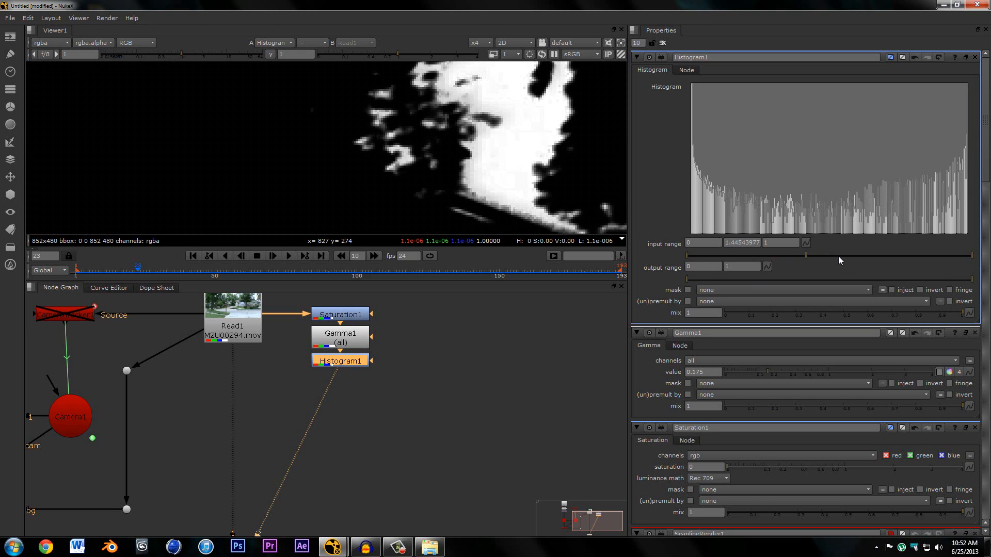
# Set the middle value of Histogram1's input range to about 0.912, checking the matte both close up and across the full frame.
pyautogui.moveTo(807, 258); pyautogui.dragTo(831, 256)
pyautogui.scroll(-5, 321, 125)
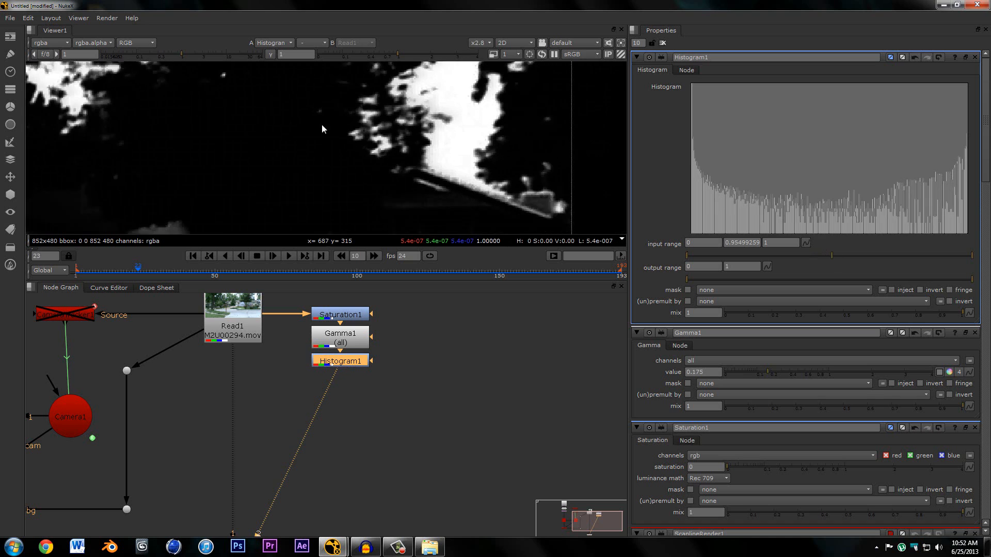
pyautogui.scroll(-3, 480, 159)
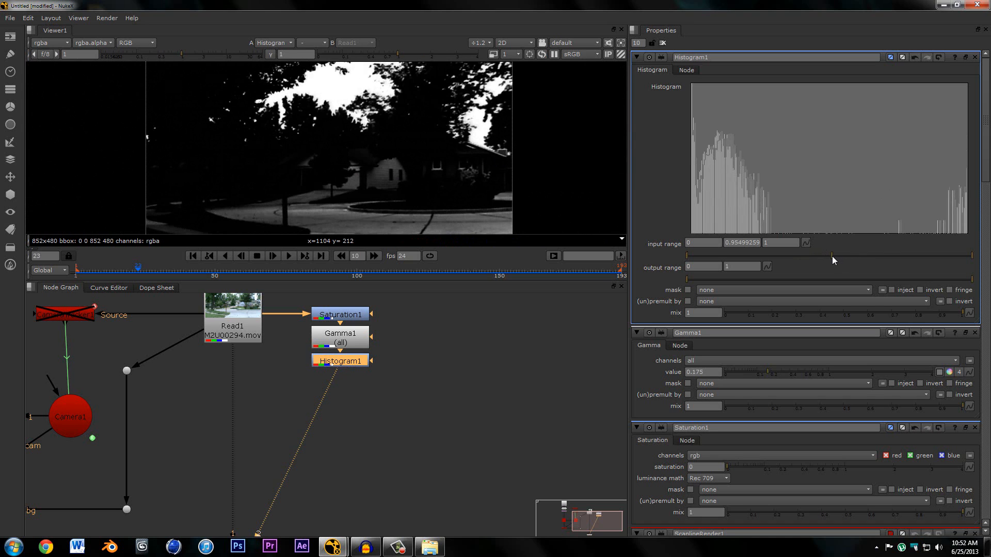
pyautogui.moveTo(832, 256)
pyautogui.mouseDown()
pyautogui.moveTo(845, 255)
pyautogui.moveTo(835, 255)
pyautogui.mouseUp()
pyautogui.scroll(6, 490, 142)
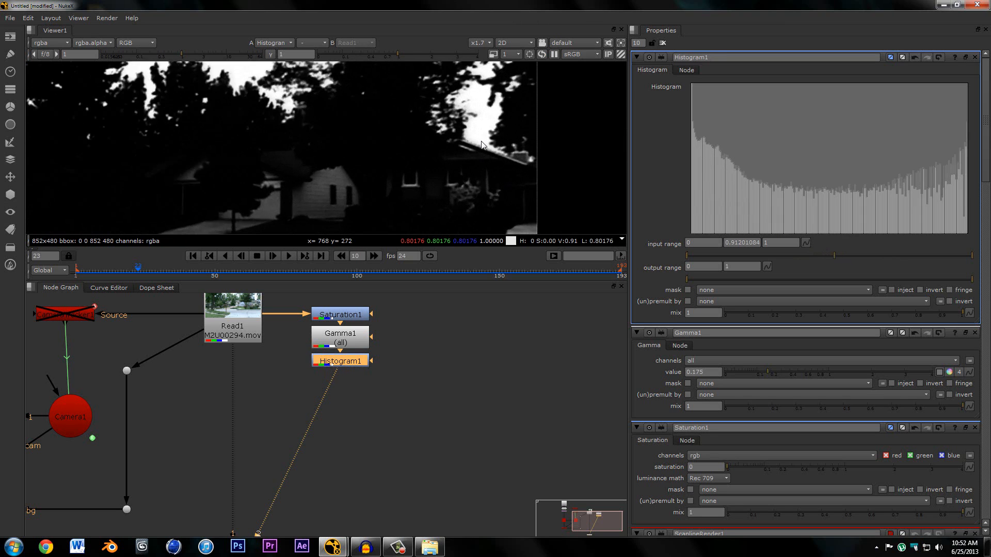
pyautogui.moveTo(403, 107); pyautogui.dragTo(543, 151, button='middle')
pyautogui.scroll(-7, 467, 146)
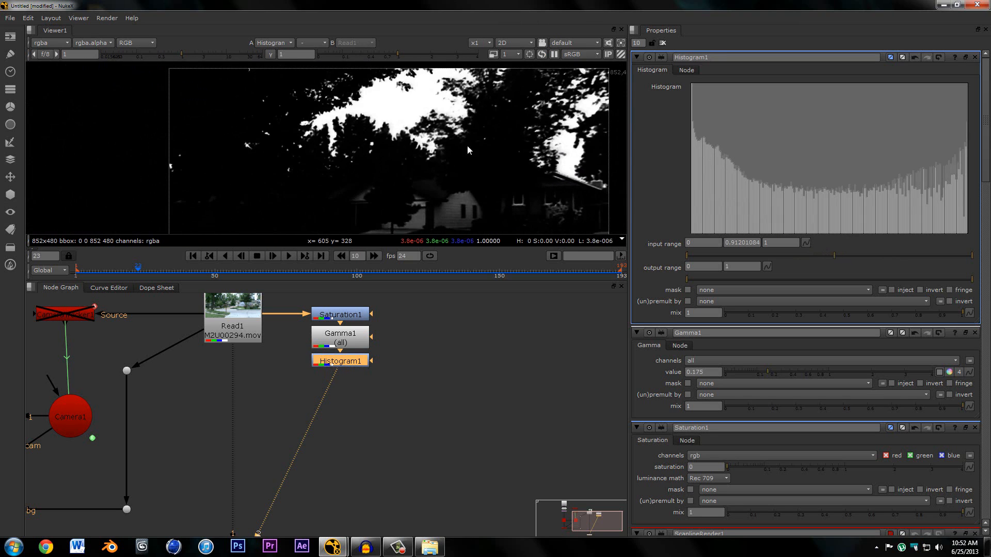
# Add a Roto node and connect it directly beneath Histogram1, before the viewer.
pyautogui.moveTo(419, 389); pyautogui.dragTo(421, 398, button='middle')
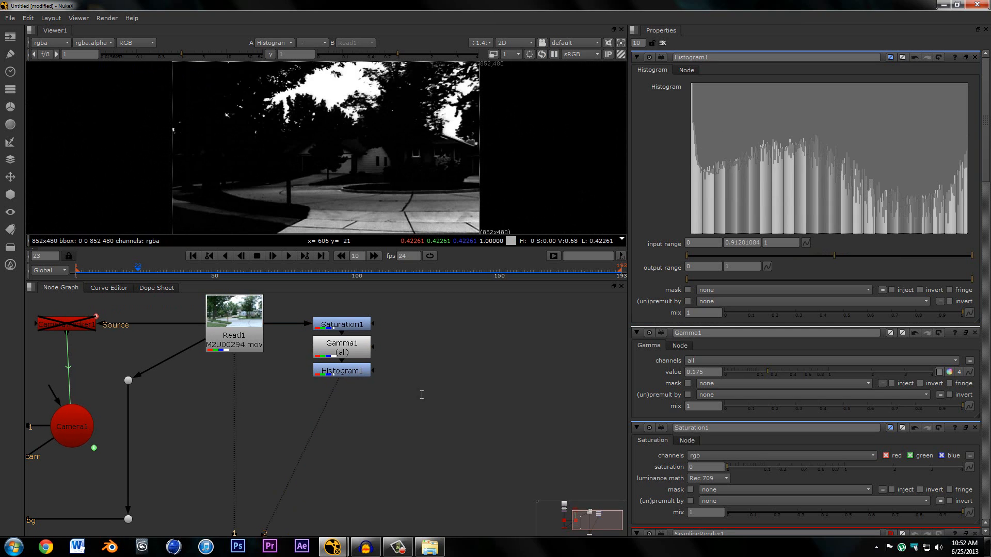
pyautogui.press('Tab')
pyautogui.write('rot')
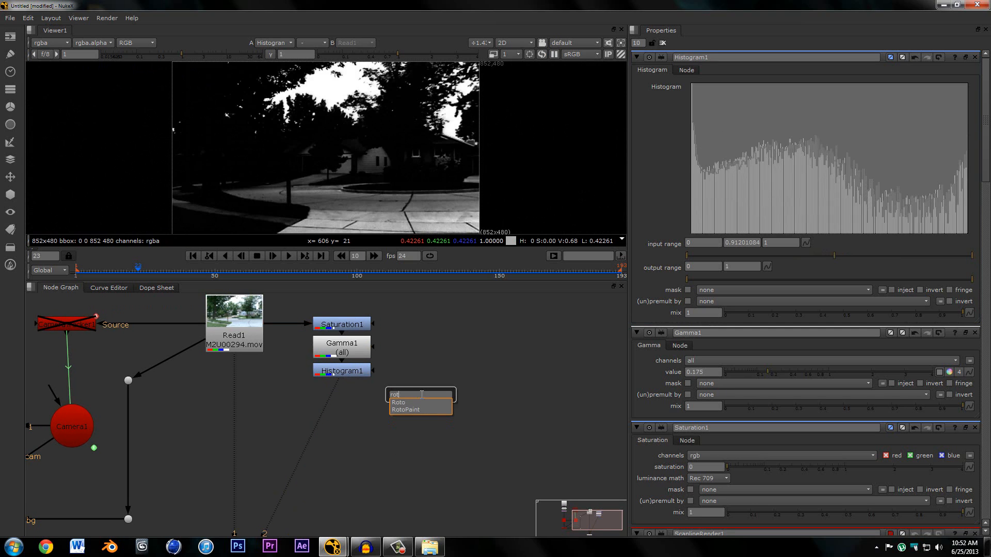
pyautogui.write('o')
pyautogui.press('Return')
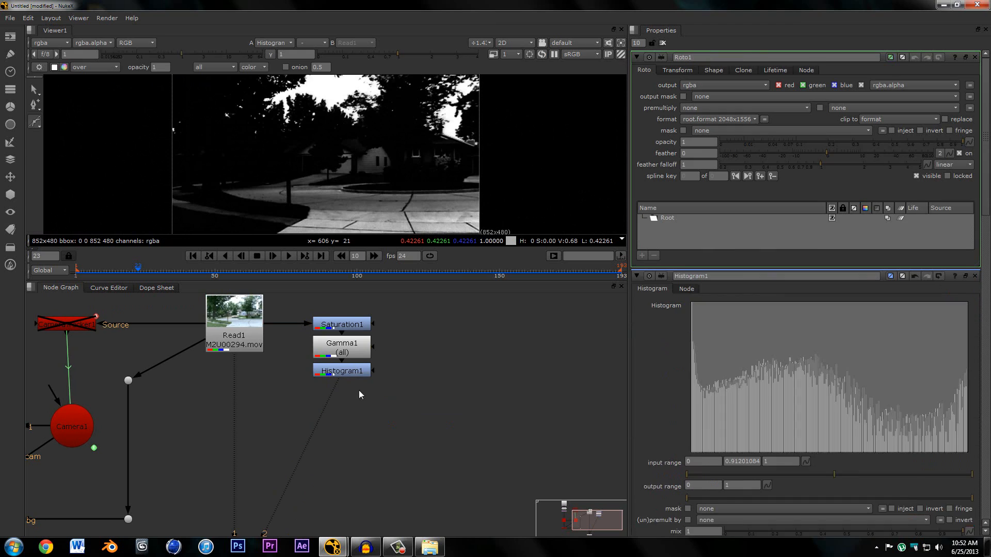
pyautogui.moveTo(377, 405); pyautogui.dragTo(348, 392)
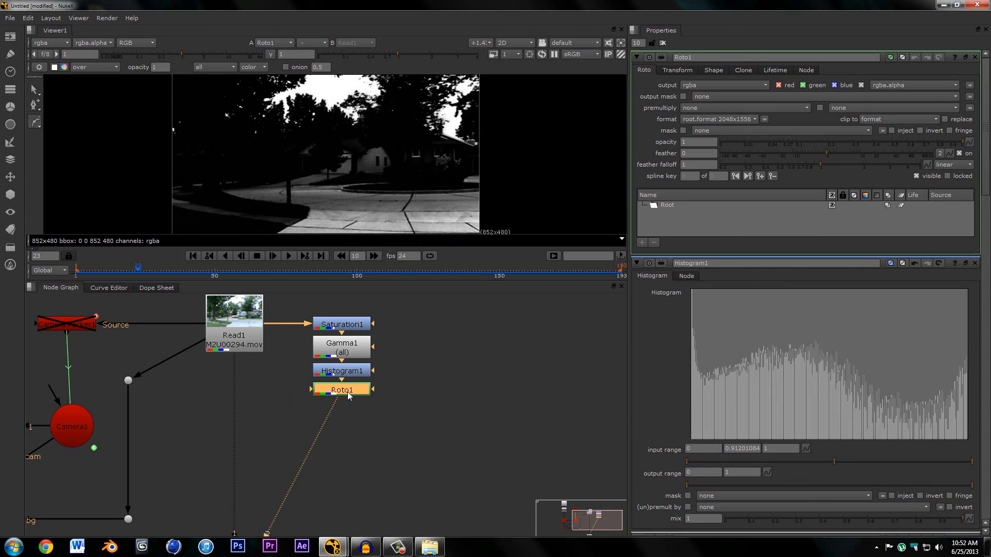
pyautogui.click(395, 377)
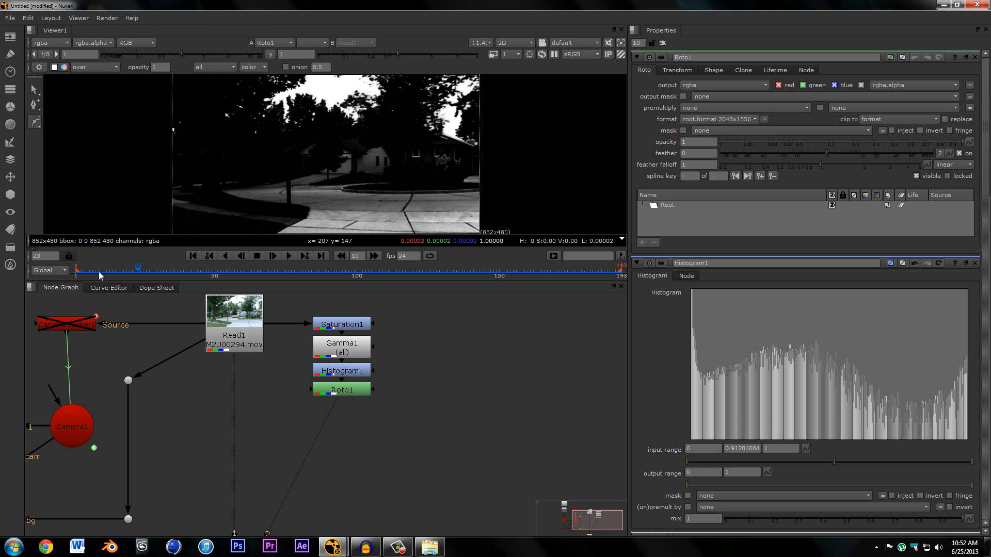
# Go to frame 1 and leave only Roto1's properties open.
pyautogui.click(77, 271)
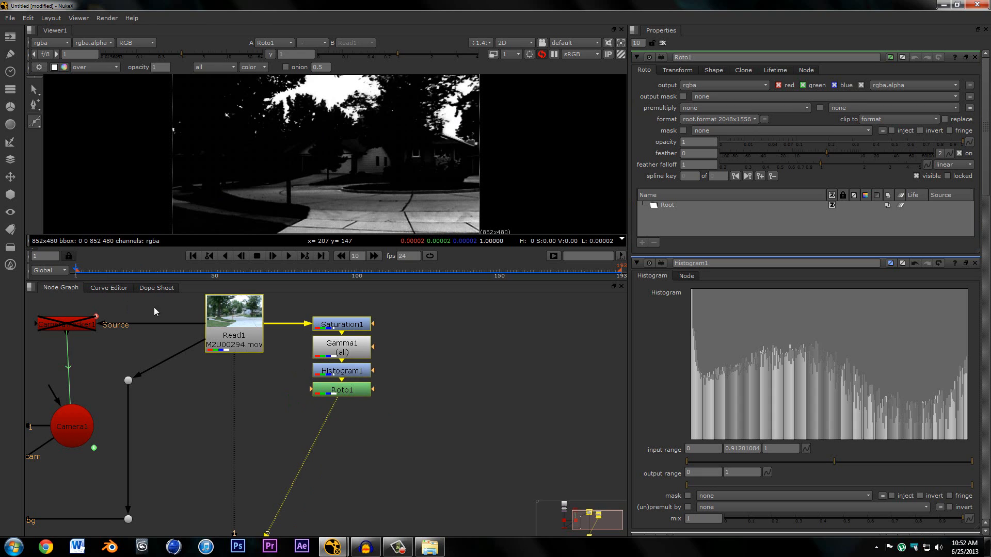
pyautogui.click(663, 43)
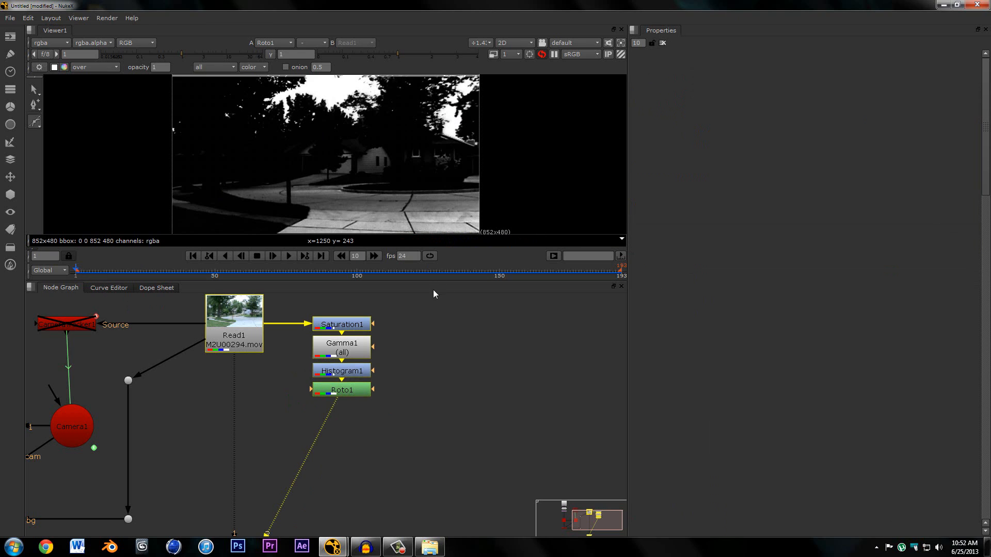
pyautogui.click(410, 345)
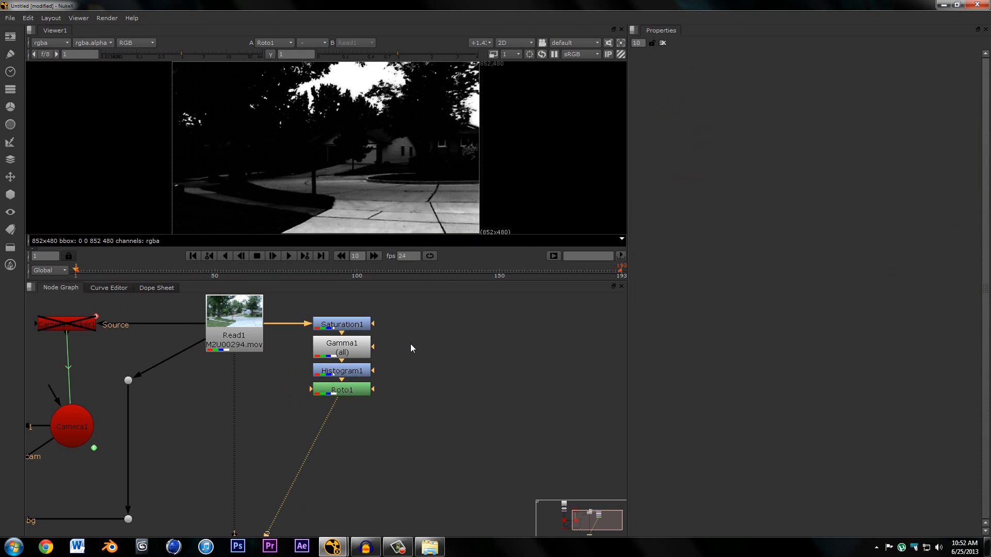
pyautogui.doubleClick(345, 393)
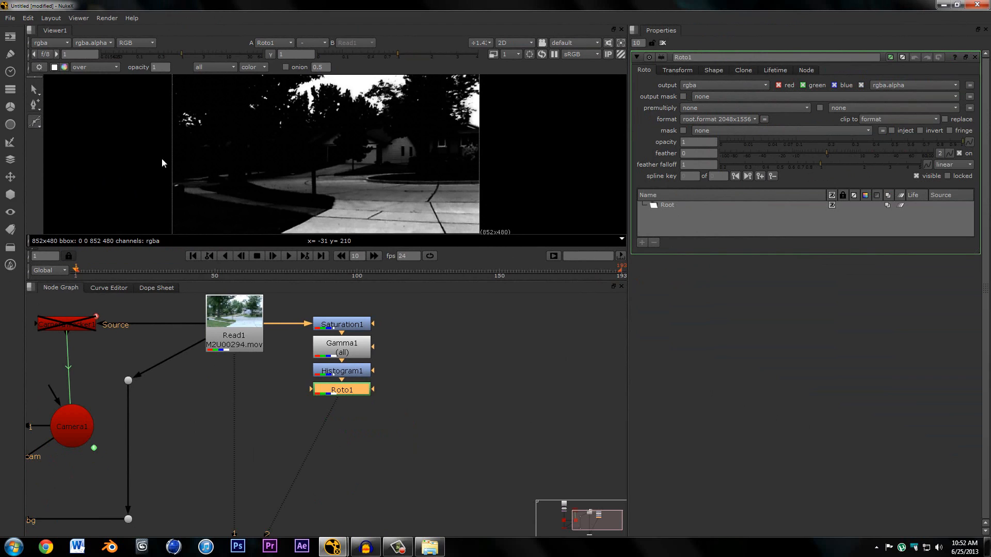
# Draw a closed Bezier shape around the street and houses, curving along the tree line and extending past the frame's sides and lower edge.
pyautogui.moveTo(161, 158); pyautogui.dragTo(179, 156)
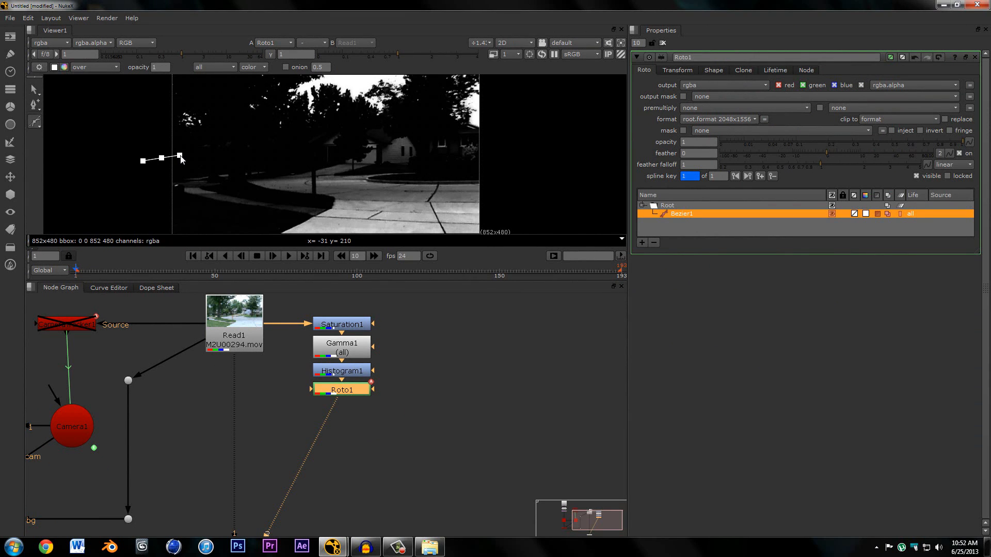
pyautogui.moveTo(338, 124); pyautogui.dragTo(360, 125)
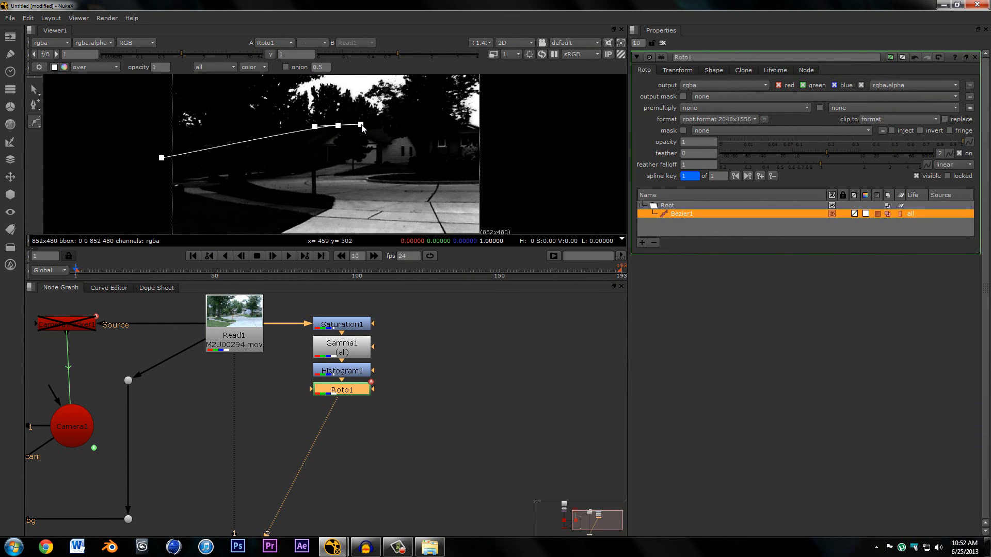
pyautogui.moveTo(485, 139); pyautogui.dragTo(516, 148)
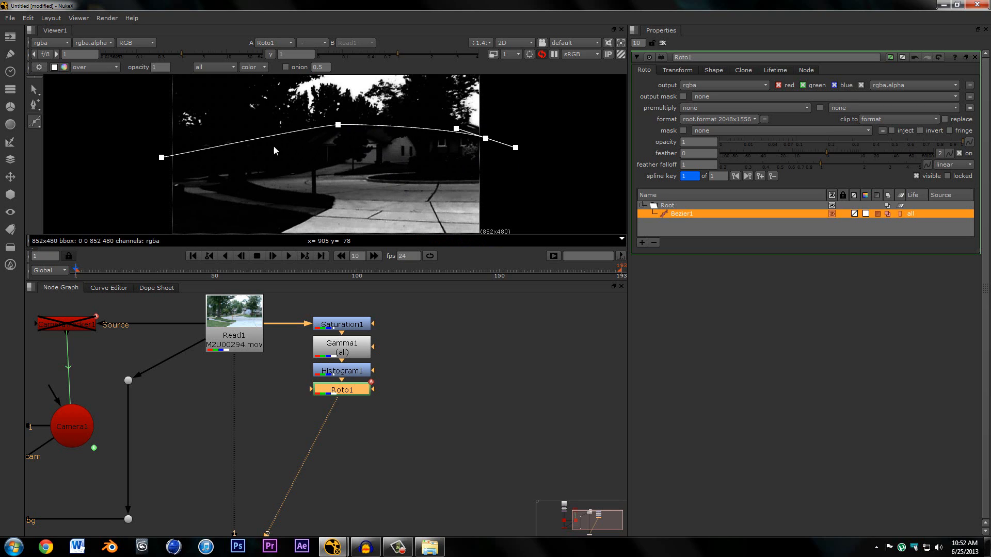
pyautogui.moveTo(339, 176); pyautogui.dragTo(356, 57, button='middle')
pyautogui.scroll(-1, 351, 177)
pyautogui.moveTo(416, 118); pyautogui.dragTo(391, 179, button='middle')
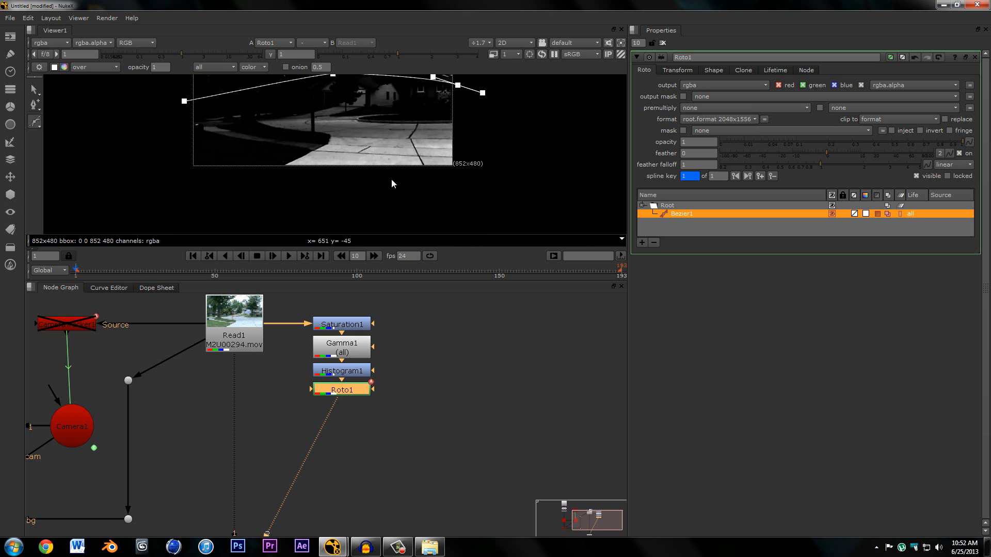
pyautogui.scroll(-1, 449, 183)
pyautogui.click(478, 195)
pyautogui.click(207, 188)
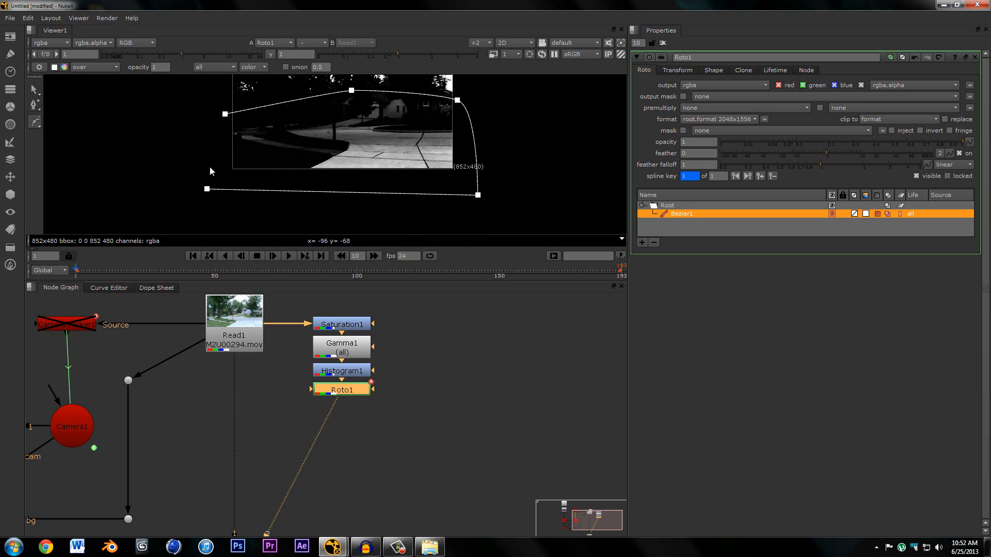
pyautogui.click(225, 114)
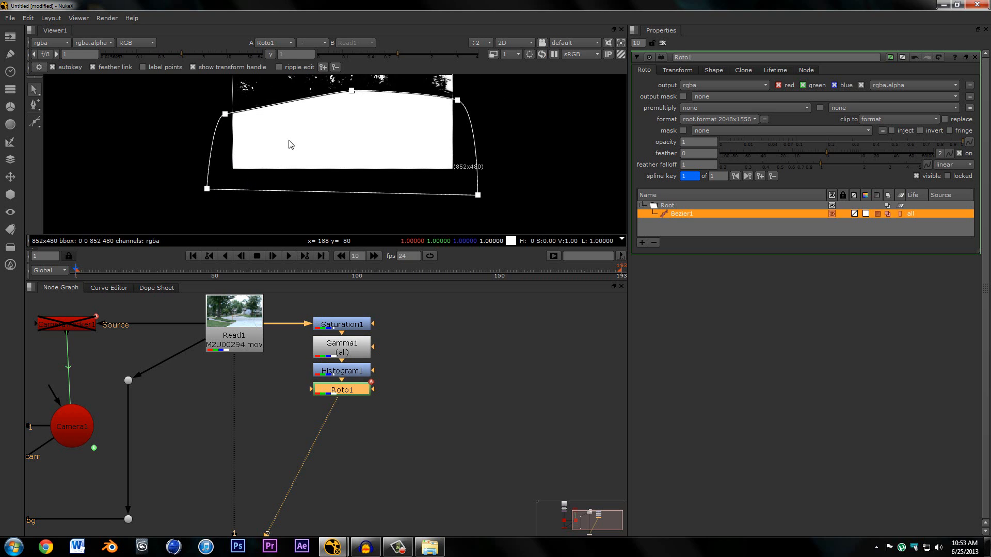
# Set Bezier1's fill color to black with an alpha of 1.
pyautogui.moveTo(287, 144); pyautogui.dragTo(312, 191, button='middle')
pyautogui.scroll(1, 320, 175)
pyautogui.moveTo(382, 213); pyautogui.dragTo(324, 172, button='middle')
pyautogui.scroll(-1, 313, 173)
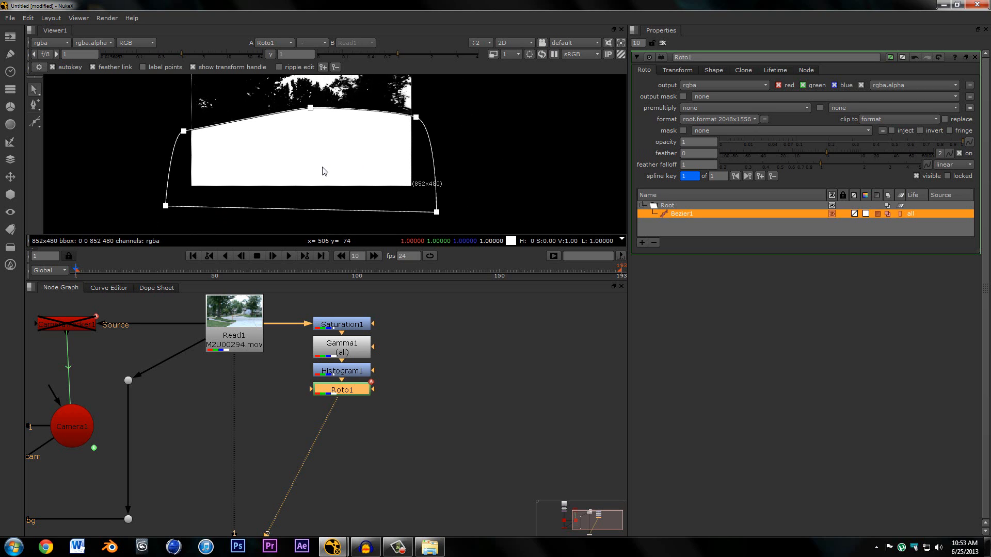
pyautogui.scroll(3, 336, 192)
pyautogui.moveTo(334, 154); pyautogui.dragTo(354, 178, button='middle')
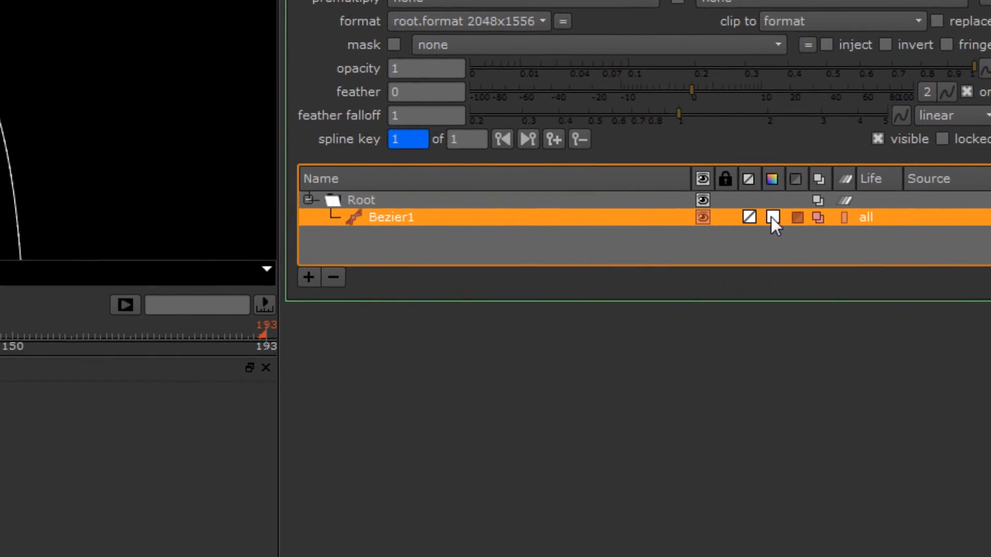
pyautogui.click(768, 254)
pyautogui.moveTo(596, 264); pyautogui.dragTo(599, 383)
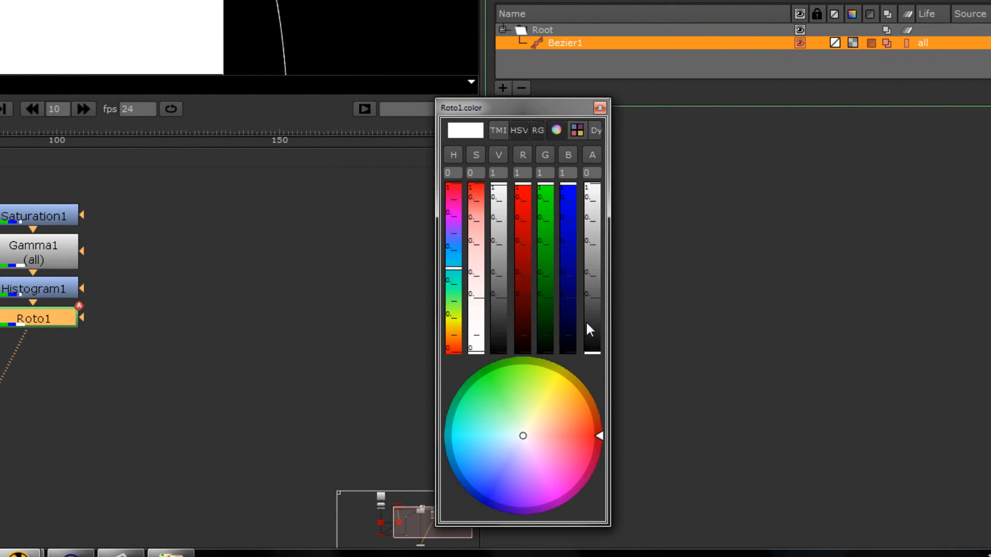
pyautogui.moveTo(589, 329); pyautogui.dragTo(603, 171)
pyautogui.moveTo(500, 196); pyautogui.dragTo(511, 385)
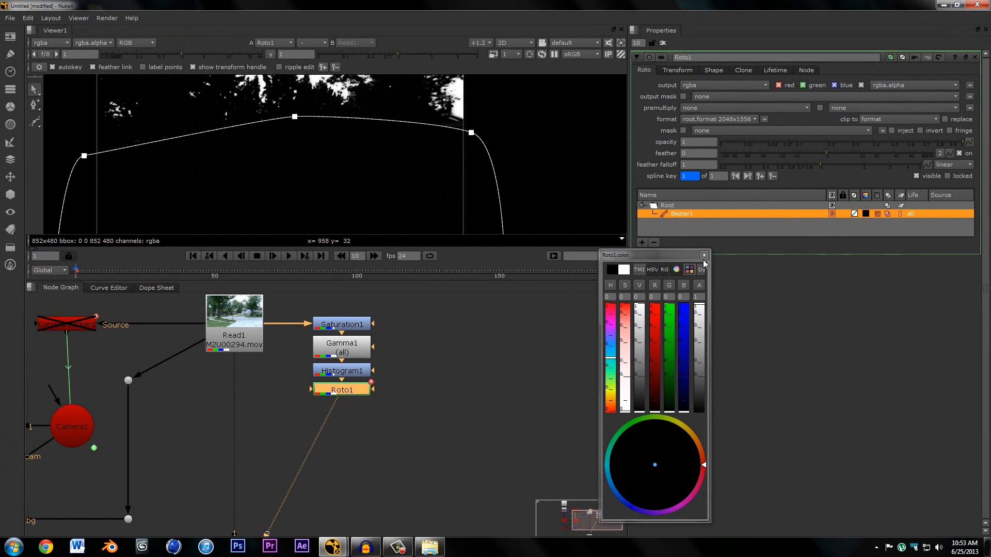
pyautogui.click(704, 255)
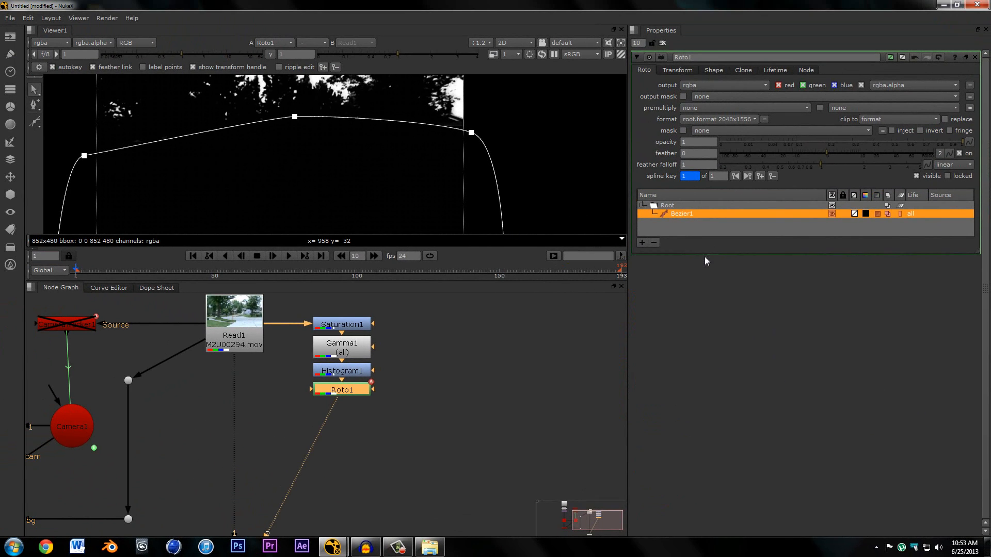
# At frame 35, keyframe Bezier1 by lowering its right-hand and middle points along the tree line to follow the sky's lower edge.
pyautogui.scroll(-3, 339, 151)
pyautogui.scroll(-1, 349, 162)
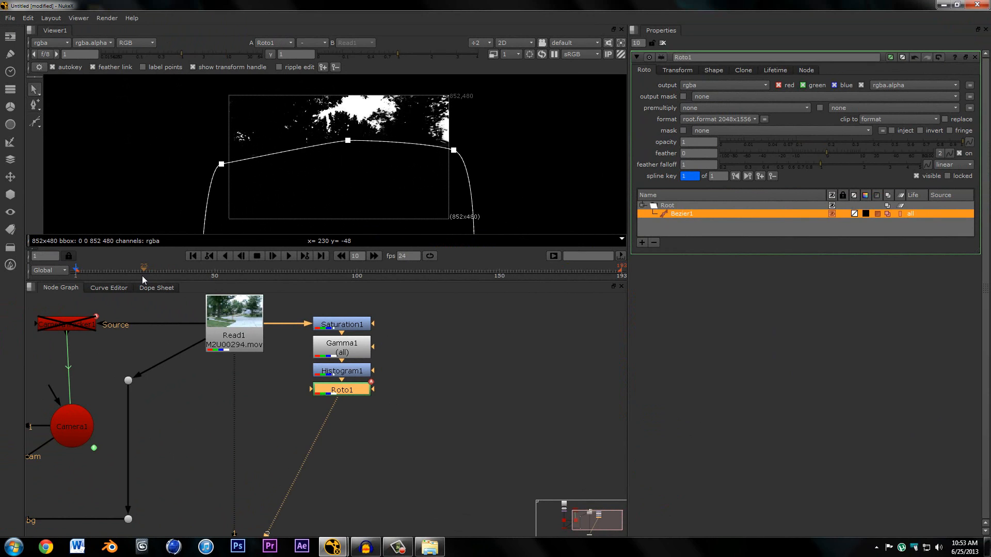
pyautogui.click(172, 269)
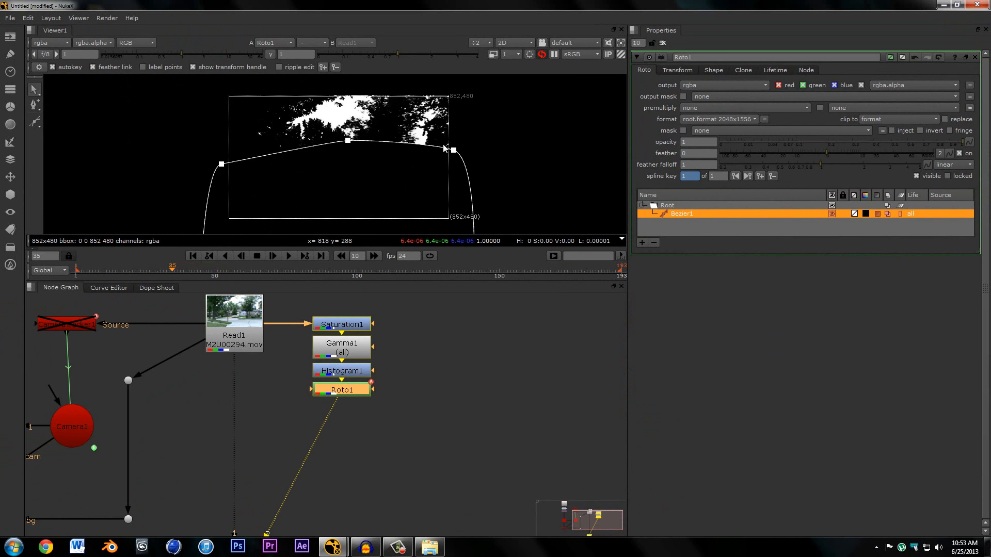
pyautogui.moveTo(455, 155); pyautogui.dragTo(453, 169)
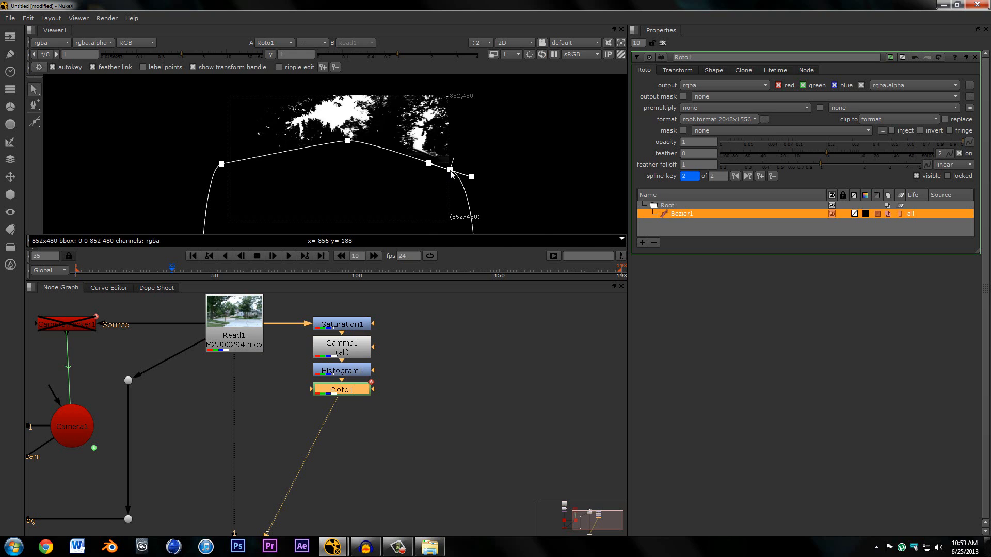
pyautogui.click(349, 143)
pyautogui.moveTo(351, 148); pyautogui.dragTo(355, 152)
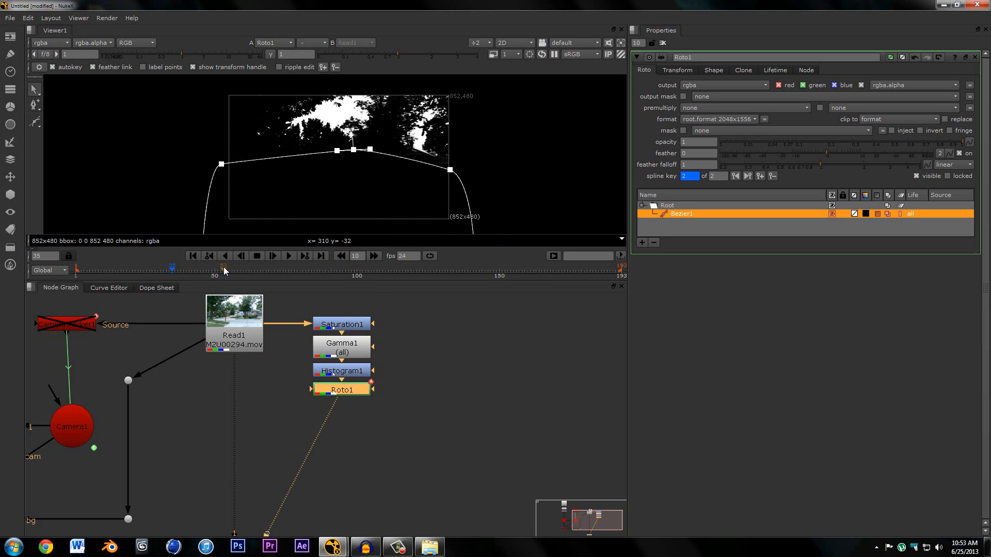
# Check the mask at frames 17 and 49, and keyframe Bezier1's right-hand point slightly lower at frame 60.
pyautogui.click(122, 269)
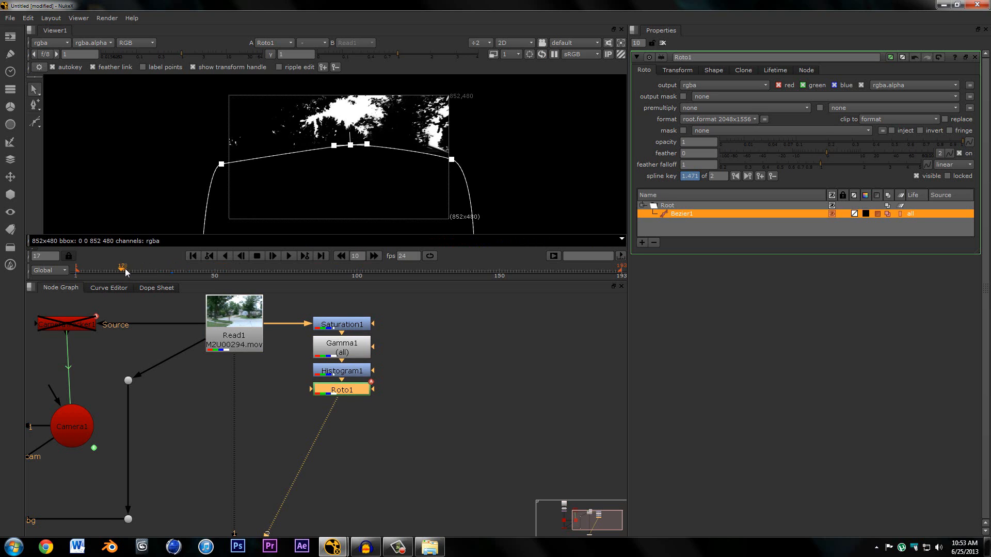
pyautogui.click(213, 275)
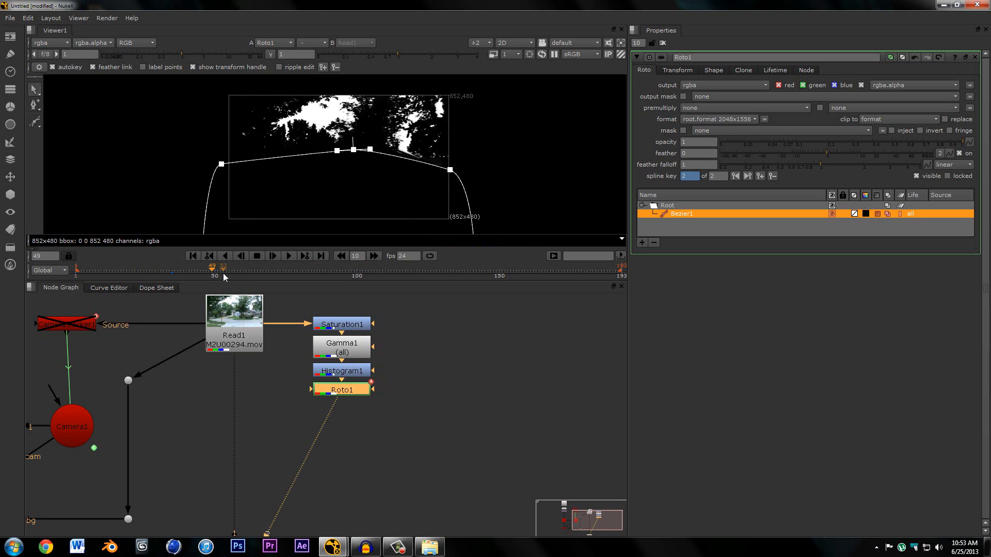
pyautogui.click(242, 273)
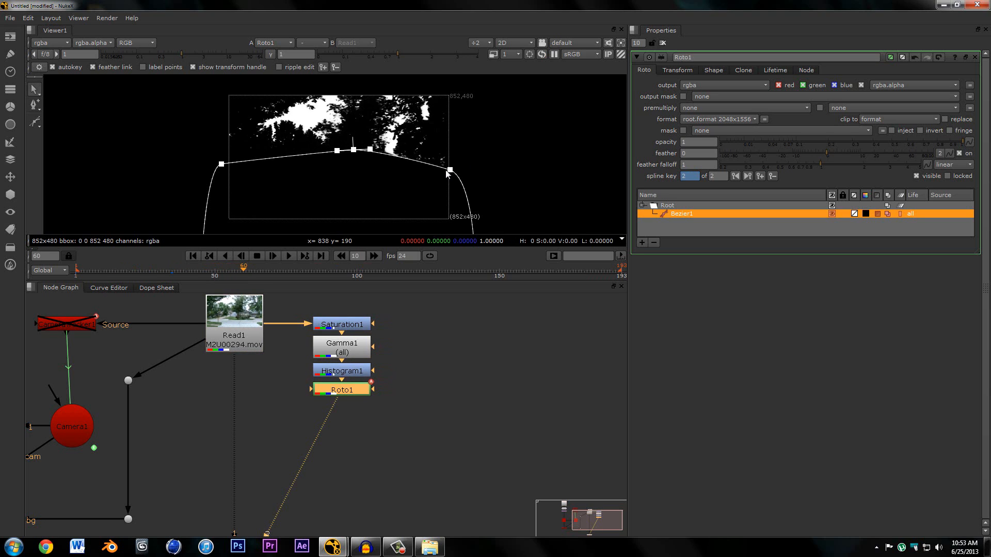
pyautogui.moveTo(450, 171); pyautogui.dragTo(453, 178)
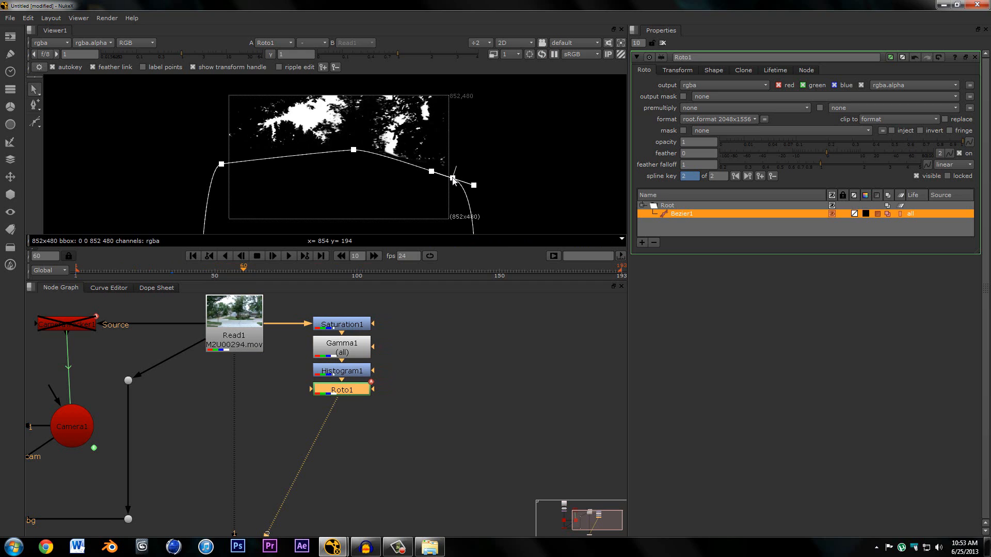
# At frame 91, shift Bezier1's middle point left and down below the sky gap, and raise its right-hand point just outside the frame.
pyautogui.click(330, 273)
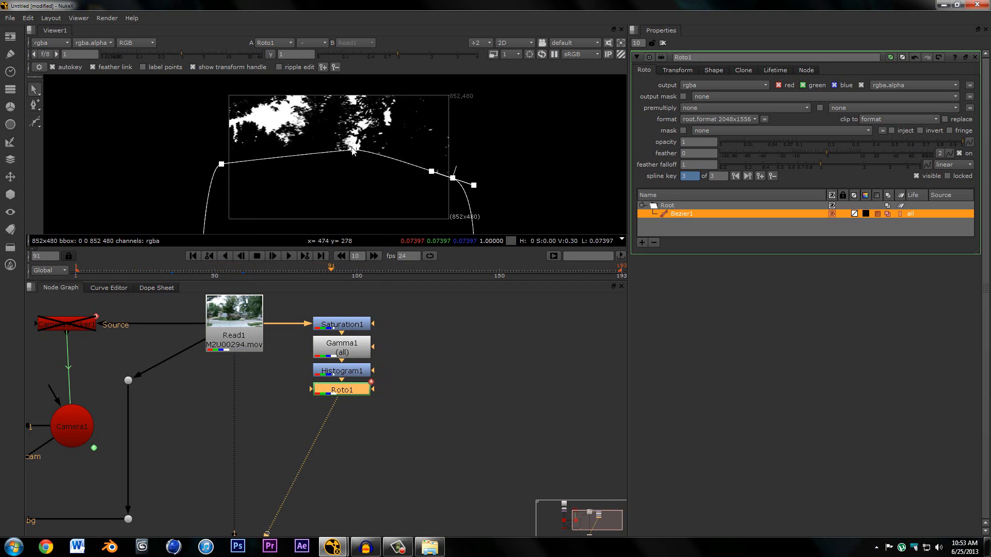
pyautogui.moveTo(353, 150); pyautogui.dragTo(317, 163)
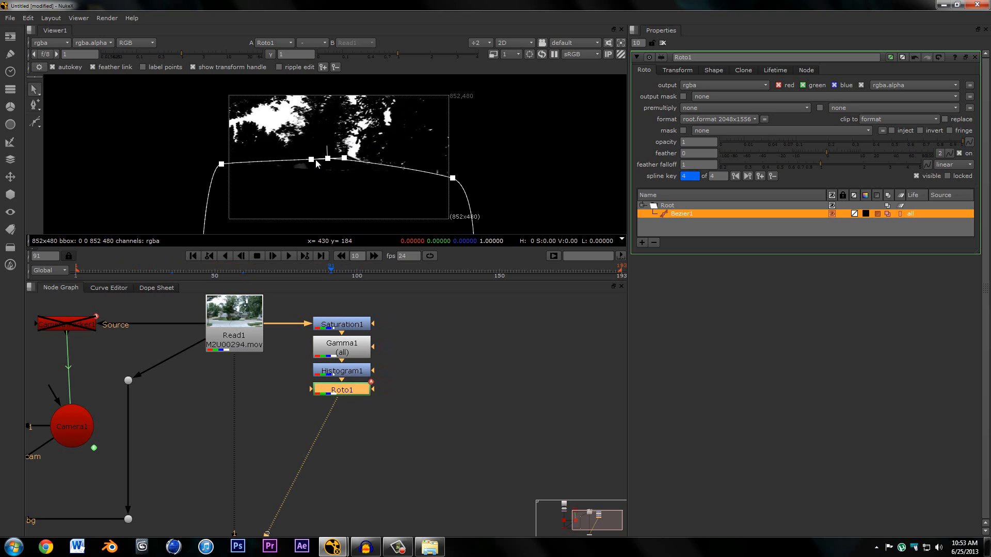
pyautogui.moveTo(453, 178)
pyautogui.mouseDown()
pyautogui.moveTo(459, 214)
pyautogui.moveTo(453, 197)
pyautogui.moveTo(457, 206)
pyautogui.moveTo(464, 185)
pyautogui.mouseUp()
pyautogui.click(316, 159)
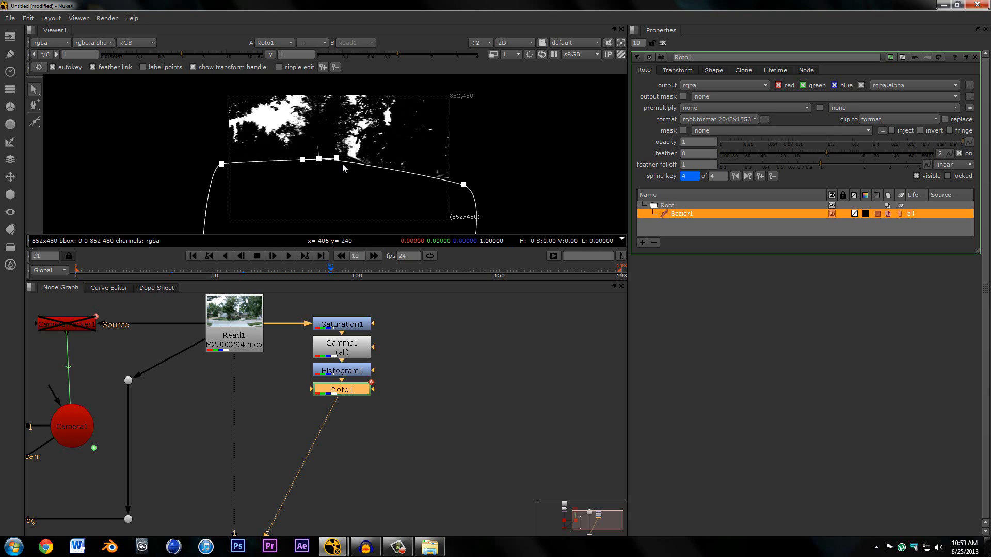
pyautogui.moveTo(339, 159); pyautogui.dragTo(468, 161)
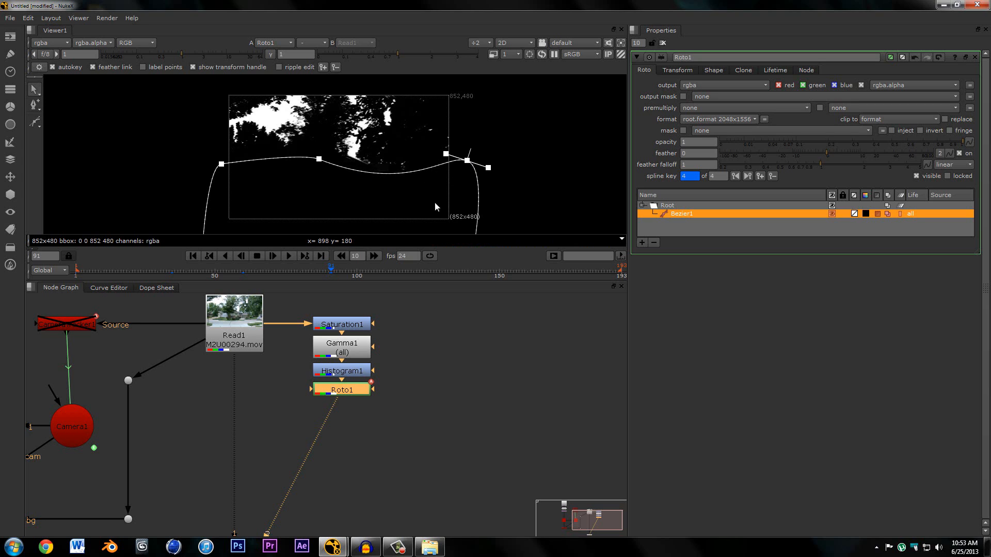
# Keyframe Bezier1 at frames 108, 123 and 135, repositioning its middle and right-hand points to follow the tree line.
pyautogui.click(379, 268)
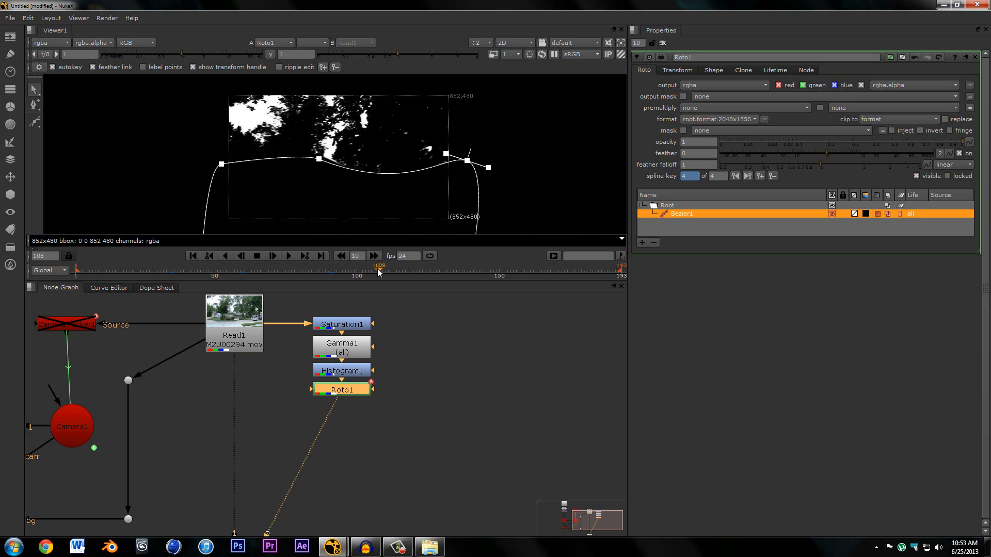
pyautogui.moveTo(471, 166)
pyautogui.mouseDown()
pyautogui.moveTo(452, 178)
pyautogui.moveTo(458, 162)
pyautogui.mouseUp()
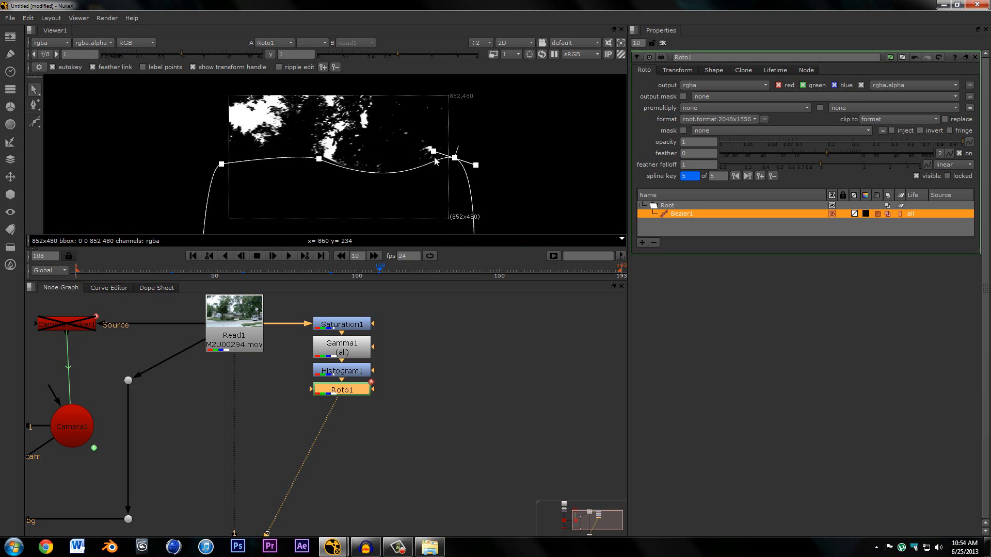
pyautogui.click(424, 270)
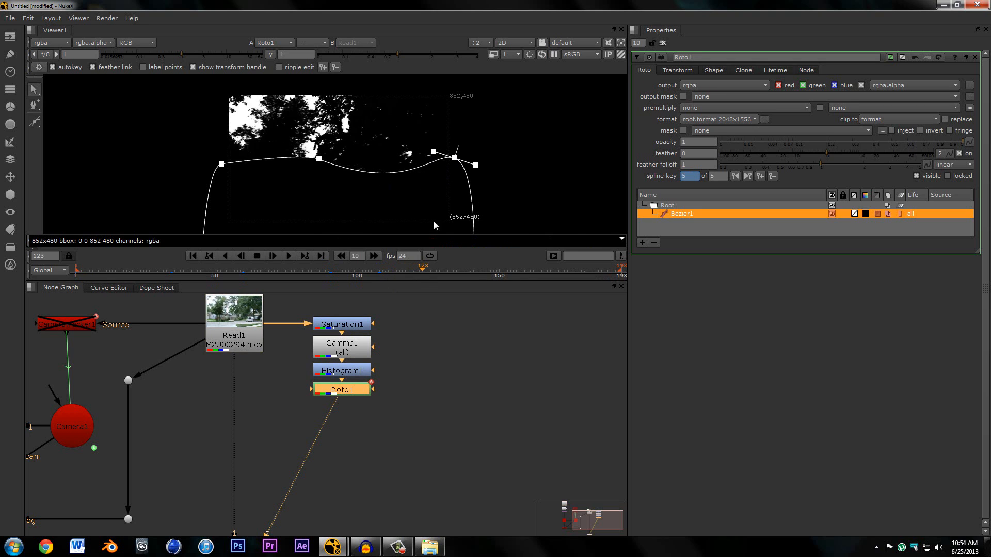
pyautogui.moveTo(319, 160); pyautogui.dragTo(296, 170)
pyautogui.moveTo(455, 158)
pyautogui.mouseDown()
pyautogui.moveTo(457, 194)
pyautogui.moveTo(451, 161)
pyautogui.mouseUp()
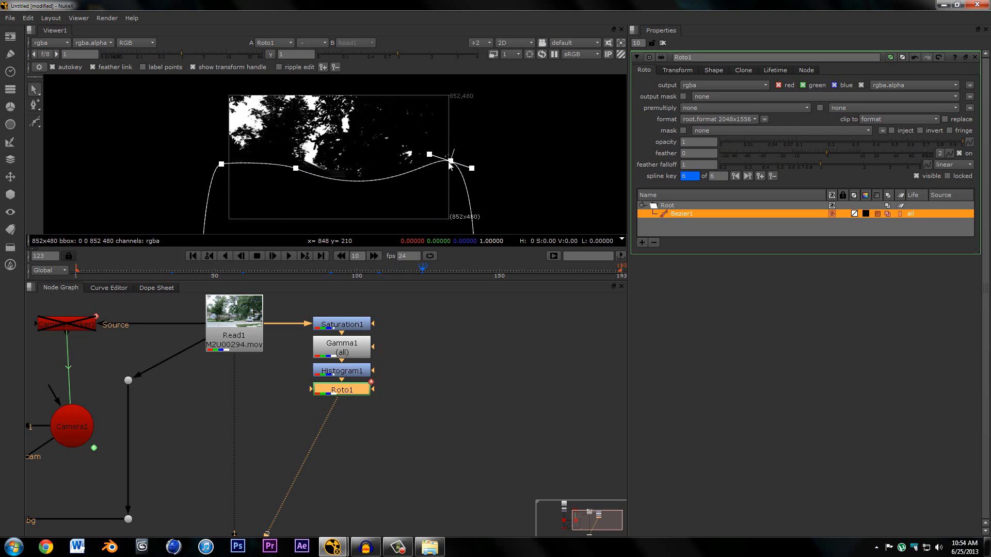
pyautogui.click(457, 270)
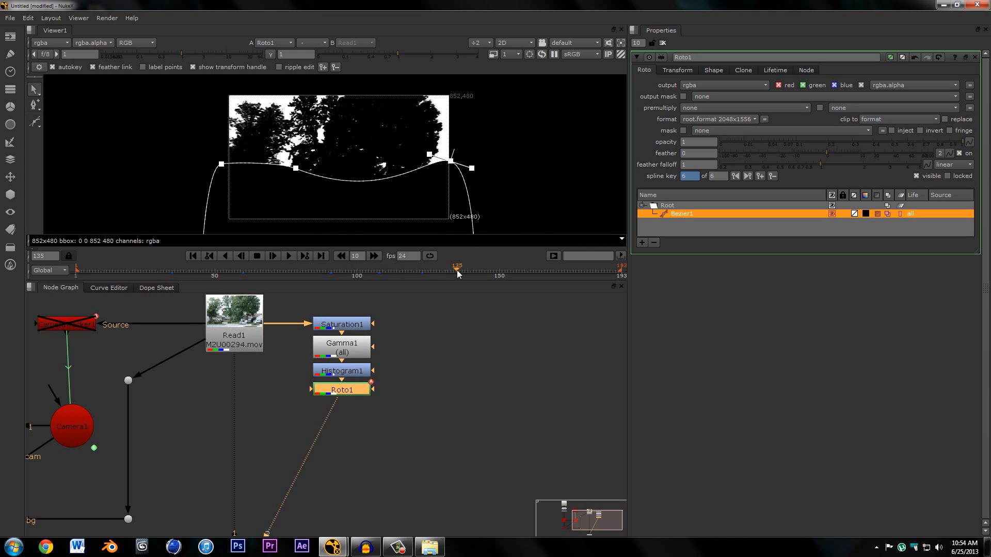
pyautogui.moveTo(450, 163)
pyautogui.mouseDown()
pyautogui.moveTo(463, 209)
pyautogui.moveTo(450, 176)
pyautogui.moveTo(458, 173)
pyautogui.mouseUp()
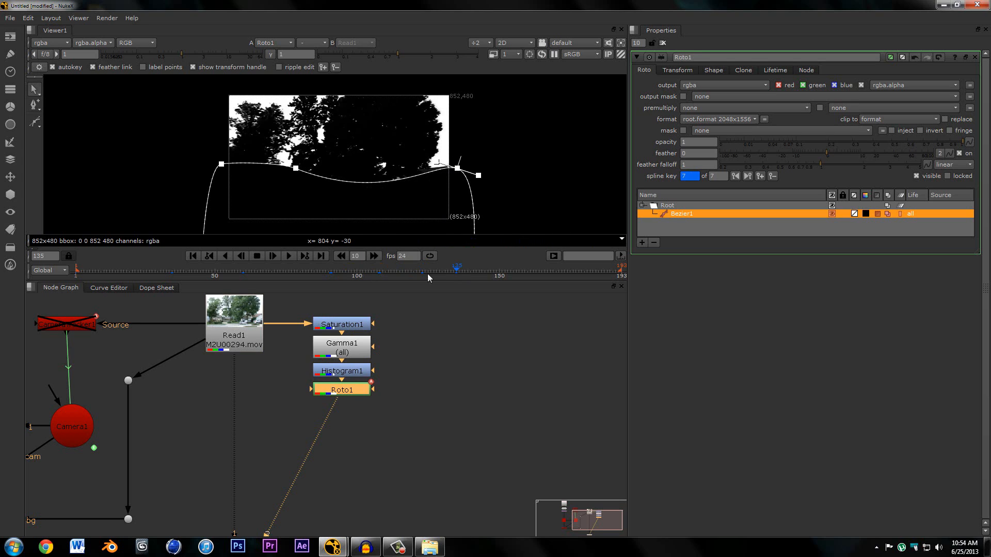
# At frame 149, move Bezier1's right-hand tree-line point inward below the sky and adjust the shape's lower-right corner beneath the frame.
pyautogui.click(496, 269)
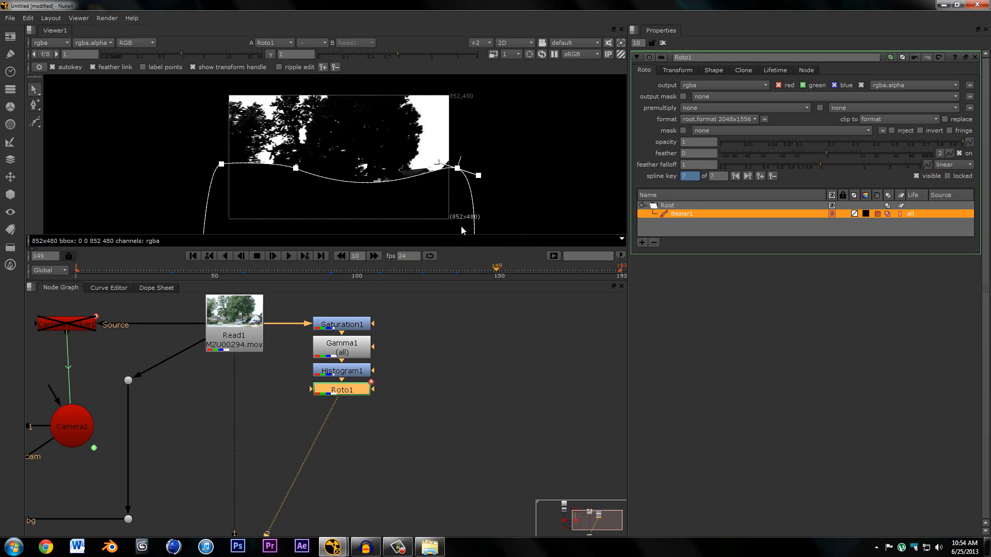
pyautogui.moveTo(458, 169); pyautogui.dragTo(428, 170)
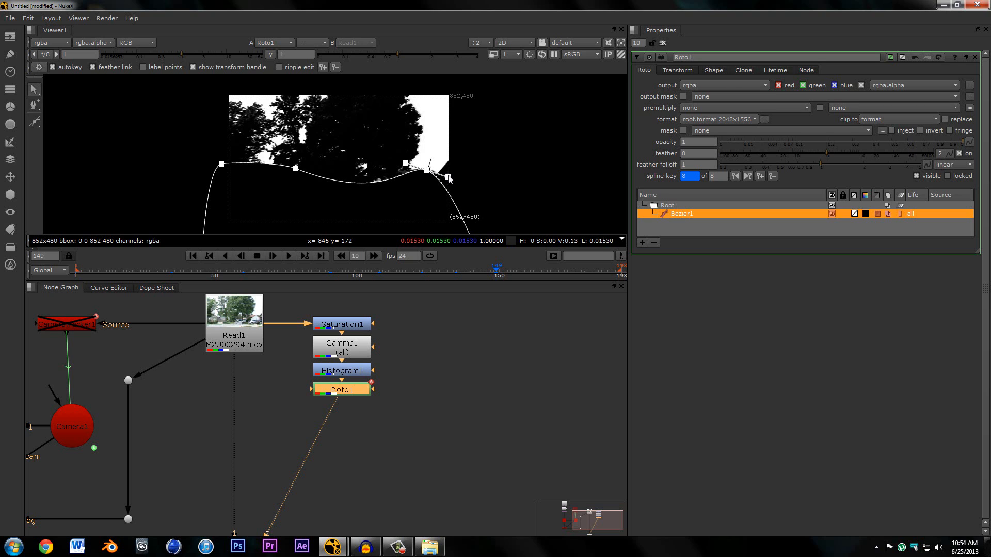
pyautogui.moveTo(432, 175); pyautogui.dragTo(431, 176)
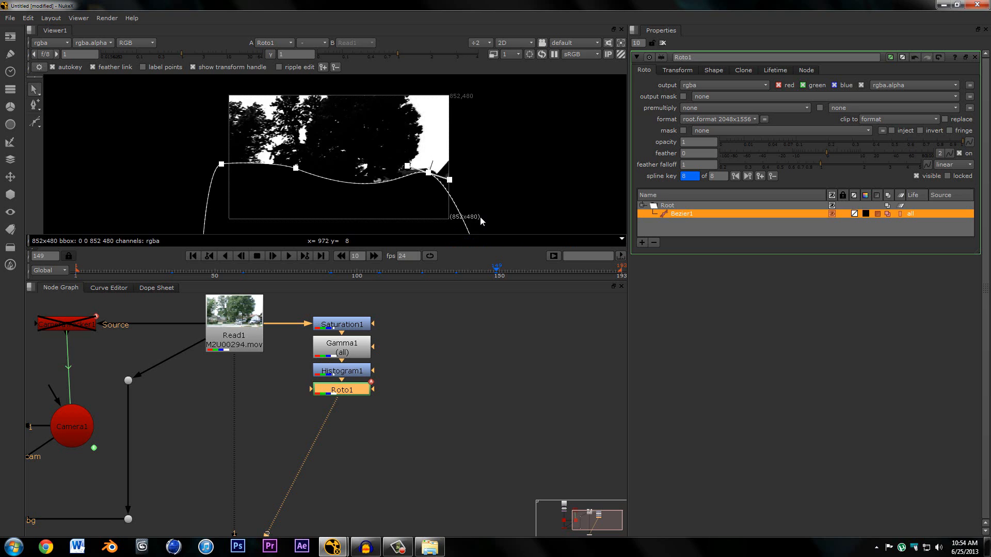
pyautogui.moveTo(480, 217); pyautogui.dragTo(456, 169, button='middle')
pyautogui.moveTo(450, 198)
pyautogui.mouseDown()
pyautogui.moveTo(457, 187)
pyautogui.moveTo(465, 195)
pyautogui.mouseUp()
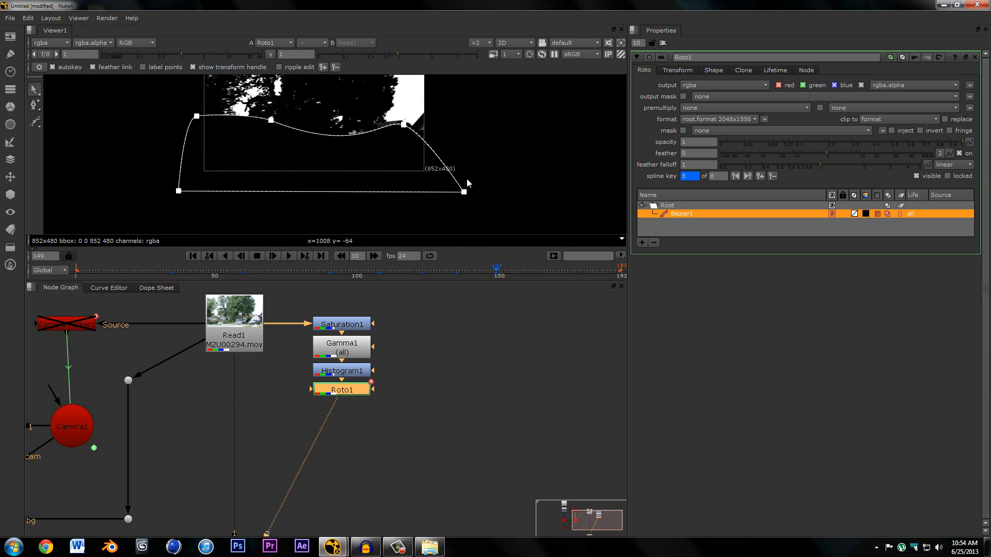
# Add a Bezier1 point beyond the frame's right edge at frame 149 and delete the neighbouring point below the sky.
pyautogui.scroll(5, 432, 156)
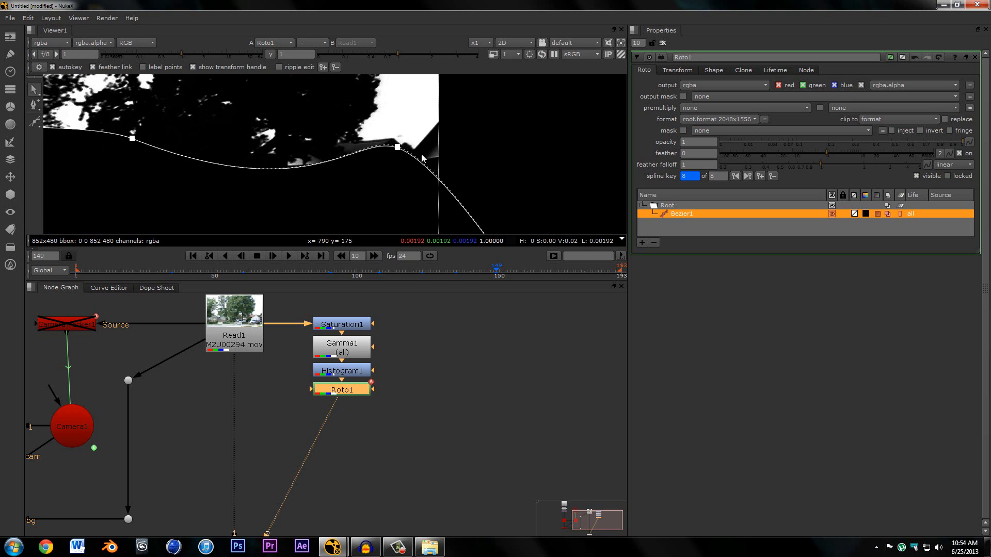
pyautogui.moveTo(422, 158); pyautogui.dragTo(437, 163, button='middle')
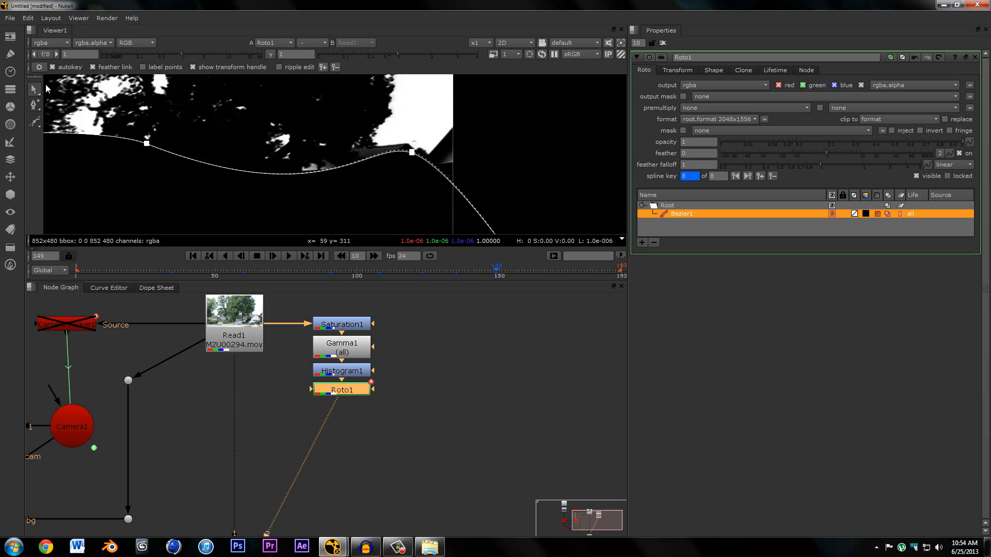
pyautogui.click(468, 201)
pyautogui.moveTo(468, 201); pyautogui.dragTo(507, 126)
pyautogui.moveTo(411, 153); pyautogui.dragTo(449, 183)
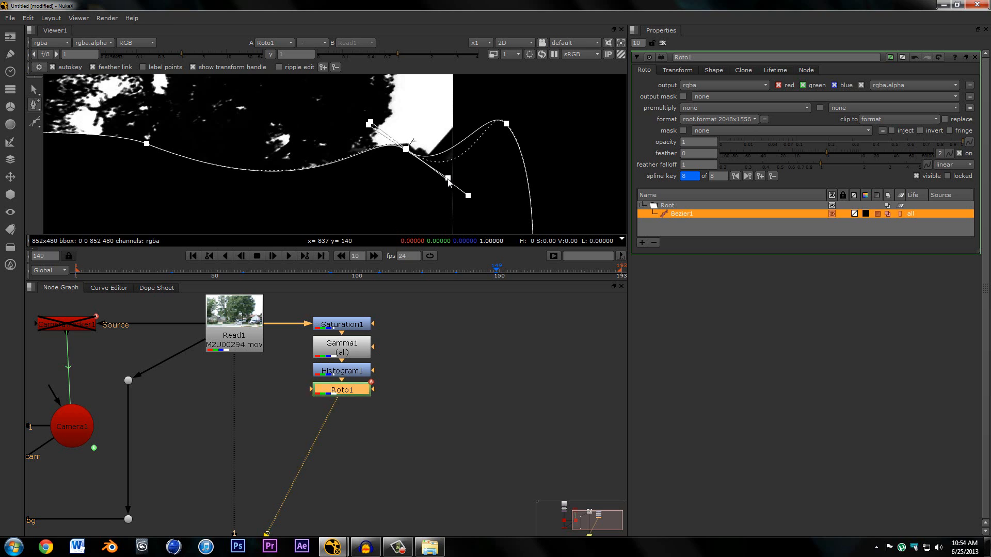
pyautogui.moveTo(406, 147); pyautogui.dragTo(416, 144)
pyautogui.press('Delete')
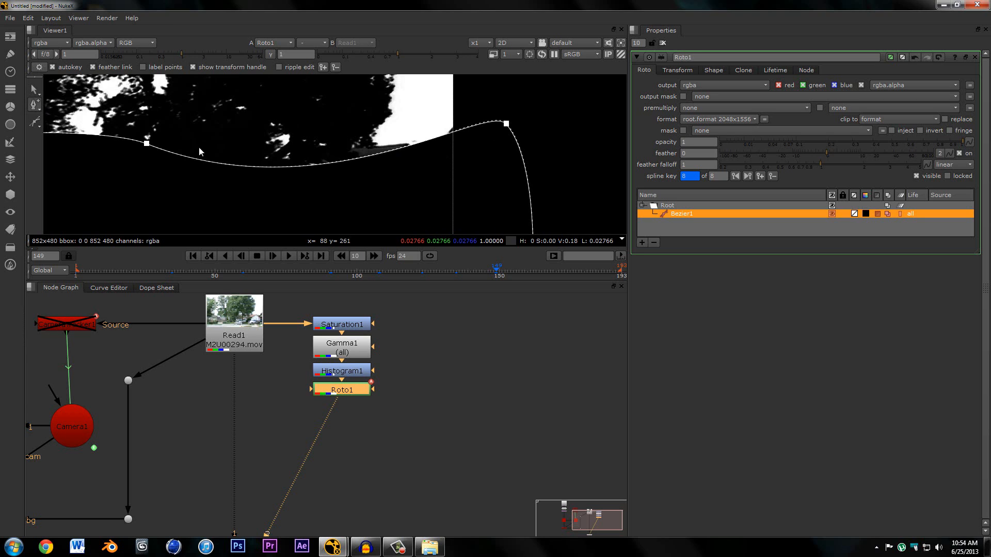
# Add a Bezier1 point on the tree-line edge, place it below the sky beside the large tree, and bend its tangents to dip beneath the sky.
pyautogui.keyDown('ctrl'); pyautogui.keyDown('alt'); pyautogui.click(336, 161); pyautogui.keyUp('alt'); pyautogui.keyUp('ctrl')
pyautogui.moveTo(337, 163); pyautogui.dragTo(403, 152)
pyautogui.moveTo(491, 135); pyautogui.dragTo(466, 182)
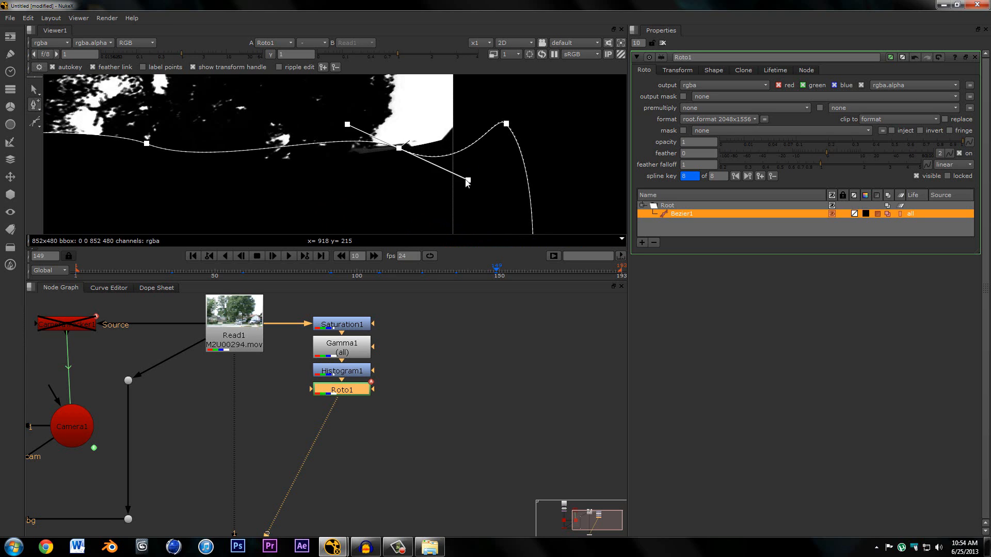
pyautogui.moveTo(399, 148); pyautogui.dragTo(405, 152)
pyautogui.moveTo(473, 184); pyautogui.dragTo(443, 180)
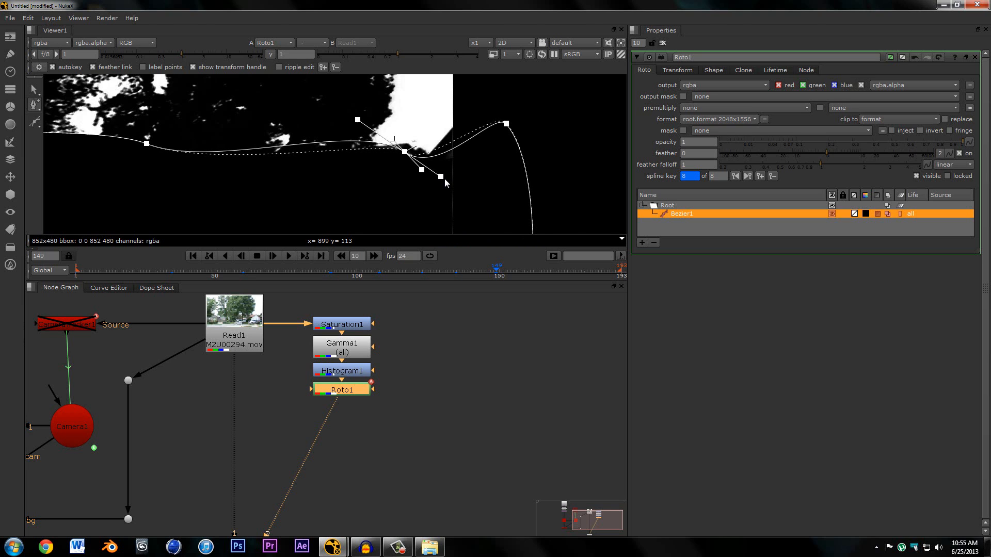
# Return to frame 1, close all open properties and reopen only Roto1's properties.
pyautogui.scroll(-2, 433, 174)
pyautogui.moveTo(410, 166); pyautogui.dragTo(378, 127, button='middle')
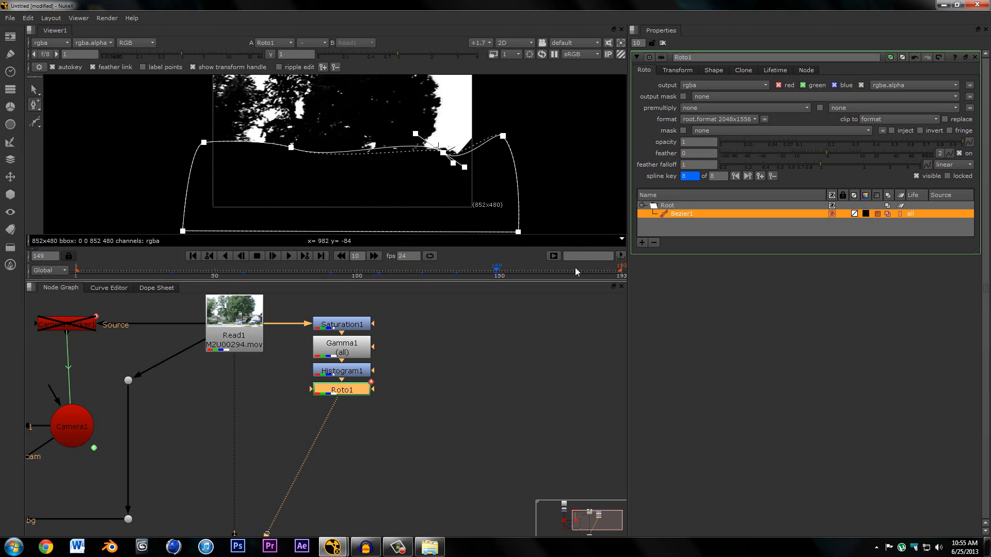
pyautogui.click(76, 271)
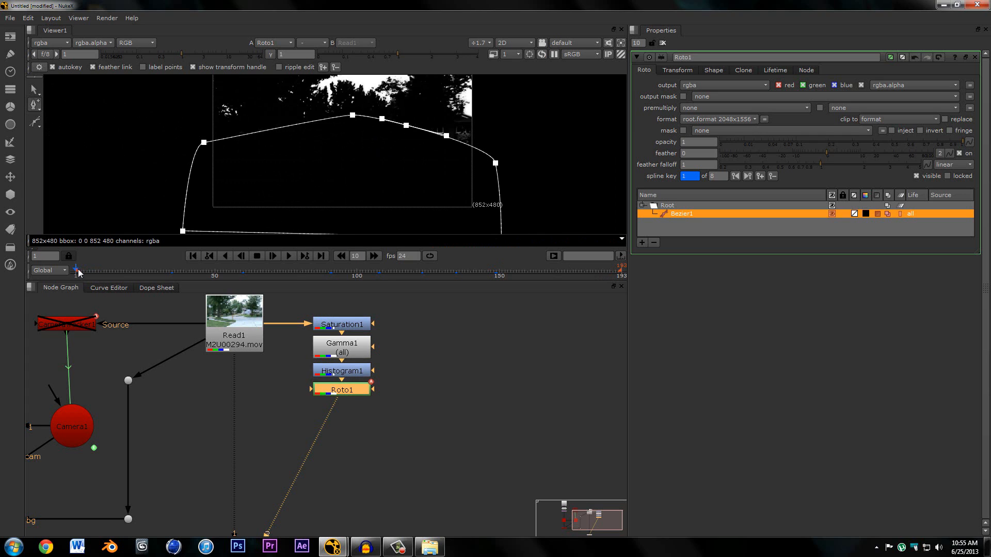
pyautogui.moveTo(383, 123); pyautogui.dragTo(382, 156, button='middle')
pyautogui.scroll(1, 382, 156)
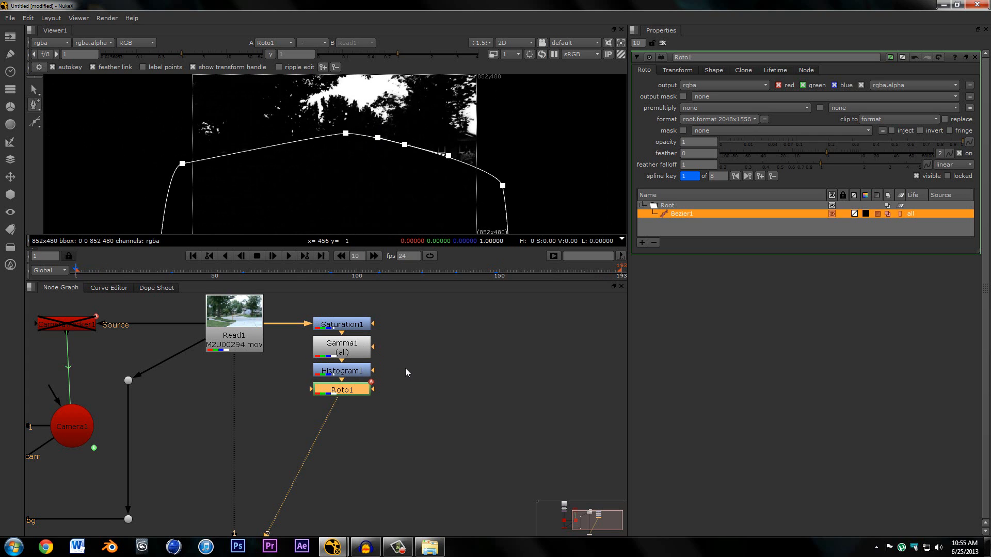
pyautogui.click(663, 42)
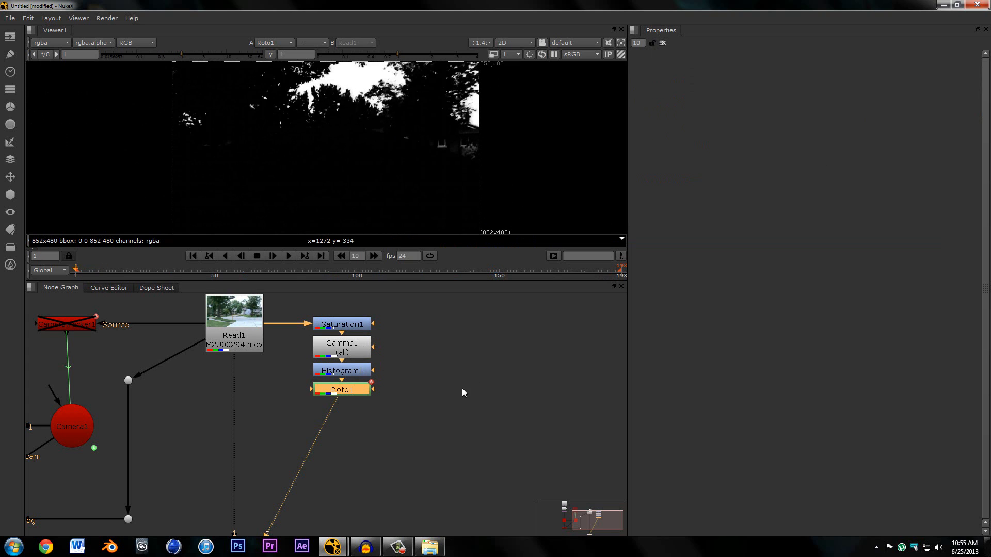
pyautogui.click(462, 387)
pyautogui.click(350, 389)
pyautogui.doubleClick(350, 390)
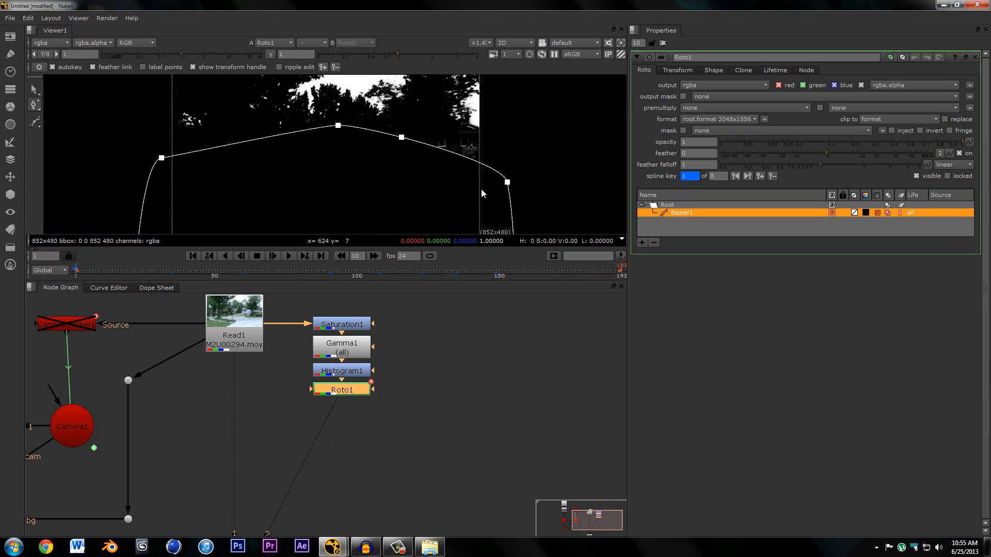
# Move Bezier1's right-hand tree-line point out to the frame's right edge at frame 1, and slightly up and outward at frame 17.
pyautogui.moveTo(404, 139); pyautogui.dragTo(476, 136)
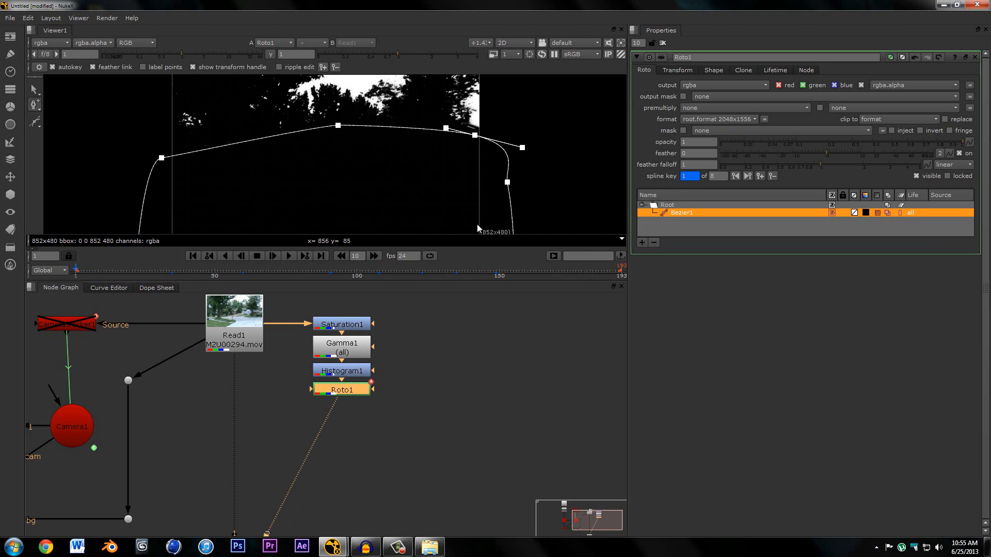
pyautogui.click(122, 271)
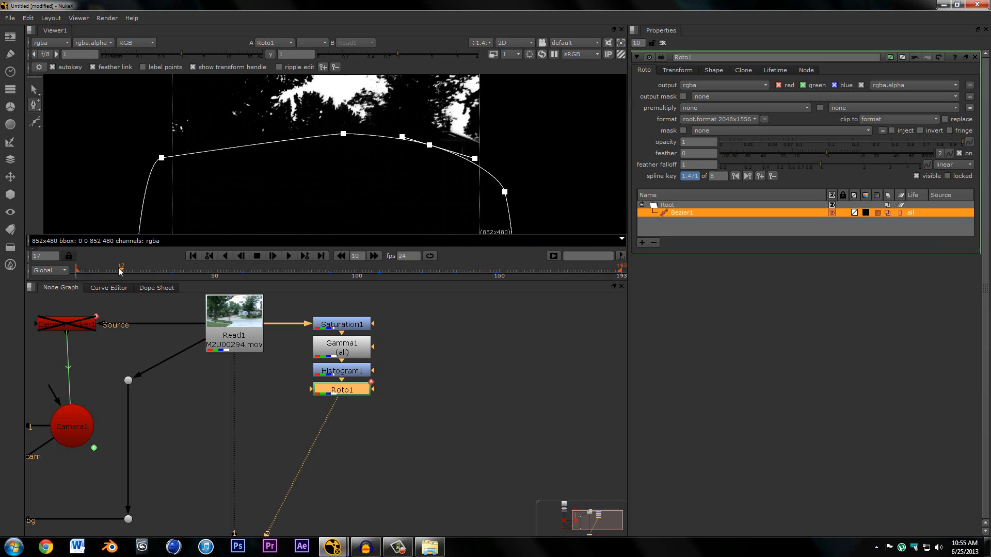
pyautogui.moveTo(432, 151); pyautogui.dragTo(448, 141)
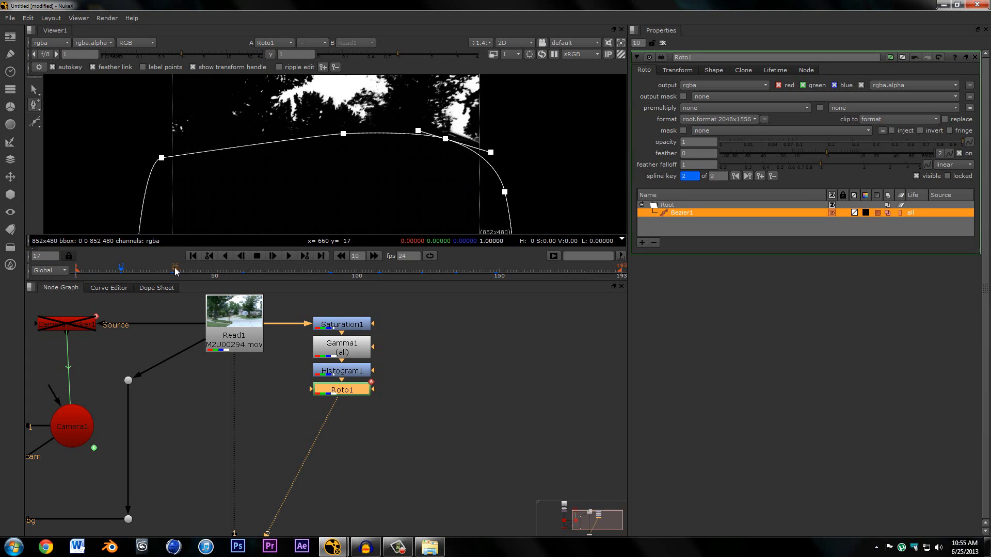
pyautogui.click(662, 45)
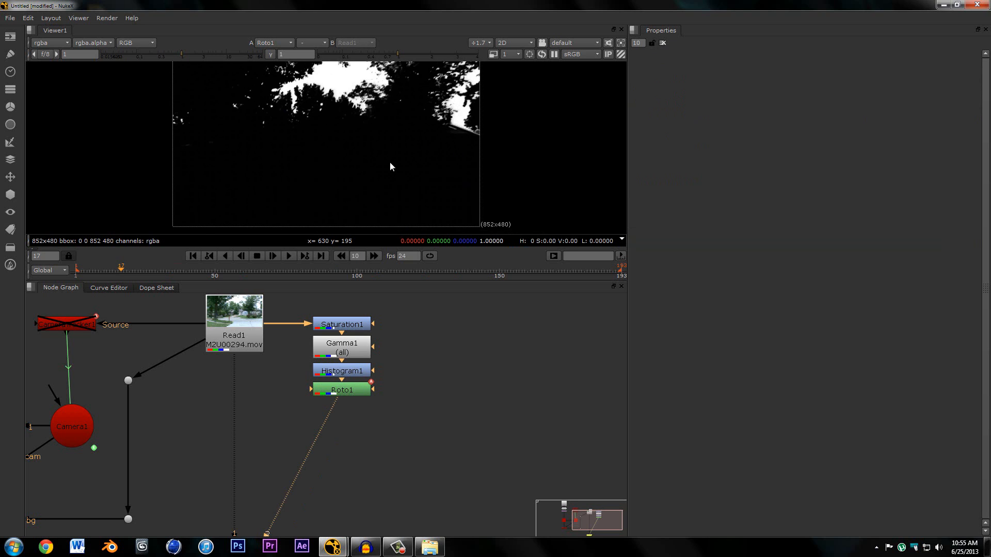
# Examine the matte along the sloping roof edge beside the sky gap at frame 17.
pyautogui.scroll(-1, 389, 162)
pyautogui.scroll(3, 429, 141)
pyautogui.scroll(4, 346, 173)
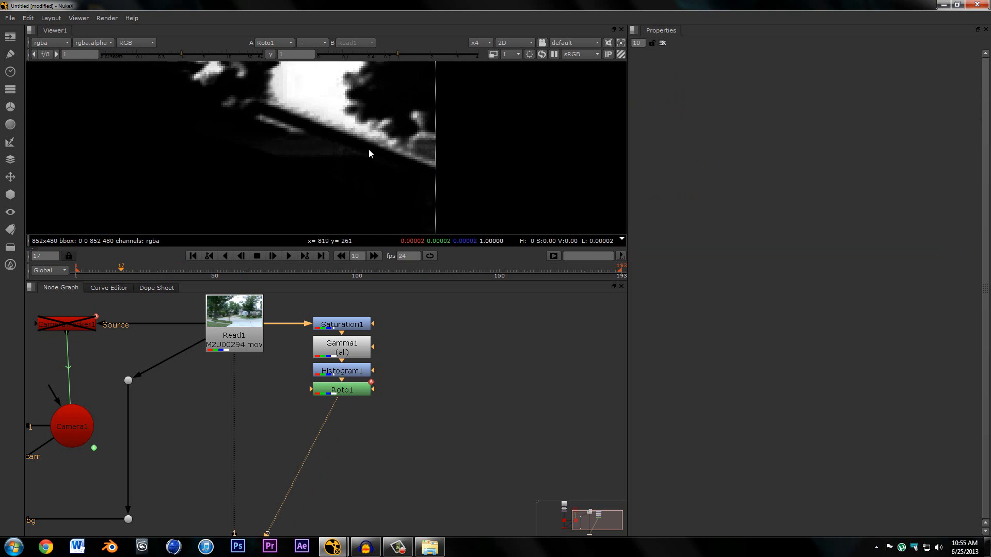
pyautogui.moveTo(273, 100); pyautogui.dragTo(315, 120, button='middle')
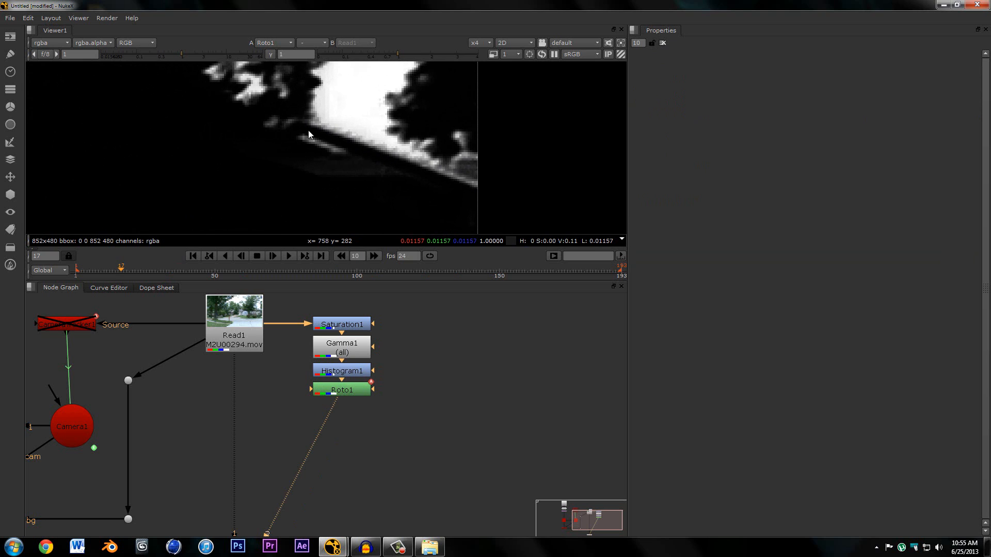
pyautogui.scroll(-6, 354, 148)
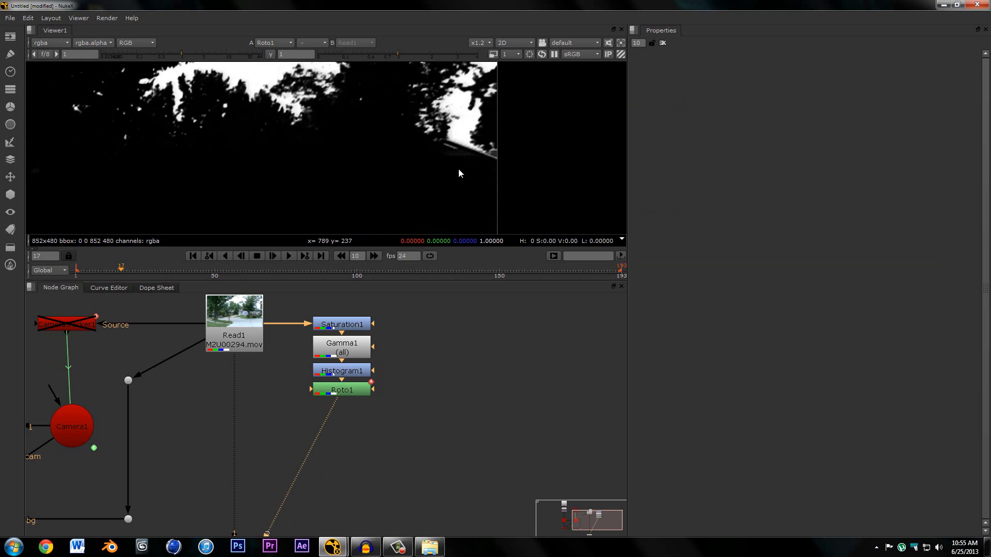
pyautogui.scroll(-3, 449, 170)
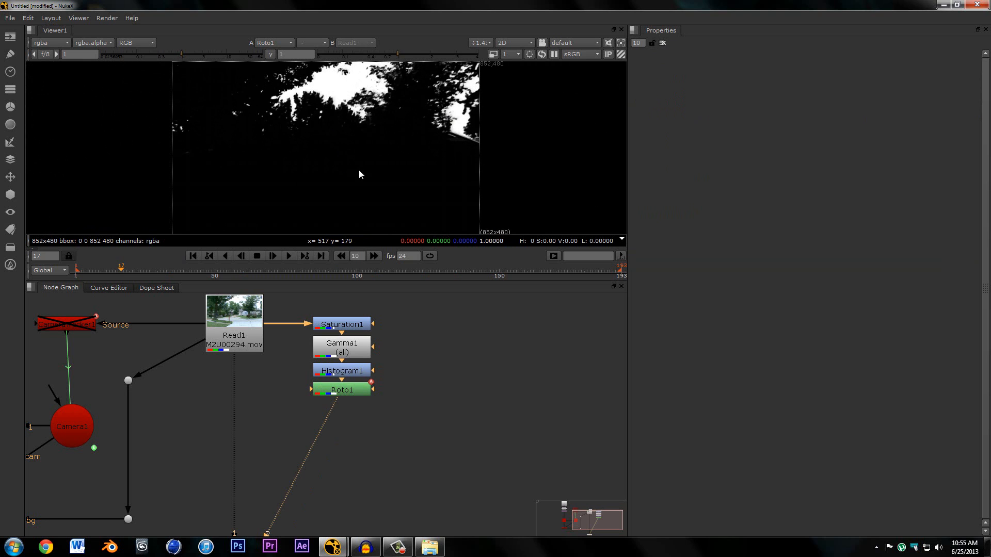
# Add a ShuffleCopy node below Read1, with input 1 connected to Roto1 and input 2 to Read1.
pyautogui.scroll(-4, 367, 420)
pyautogui.scroll(2, 342, 407)
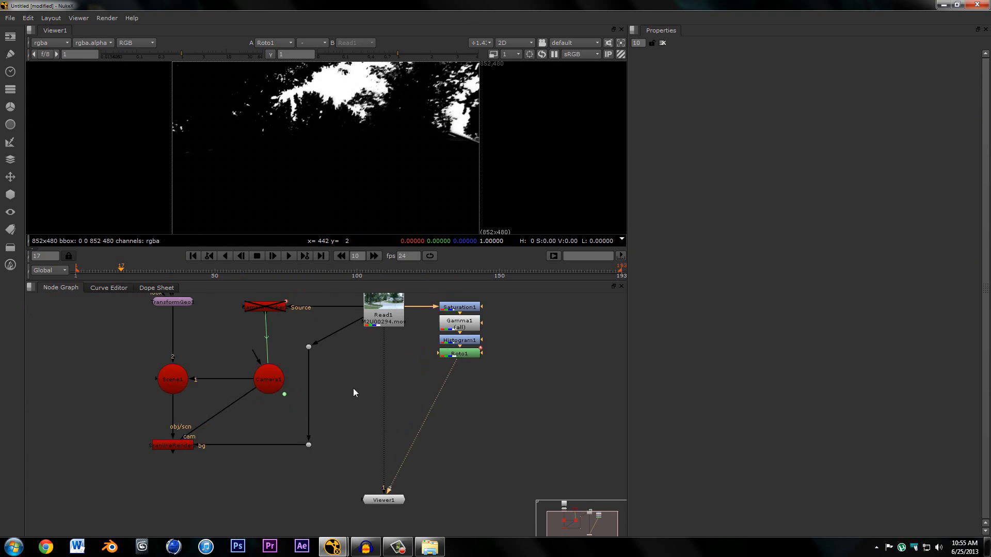
pyautogui.scroll(2, 353, 392)
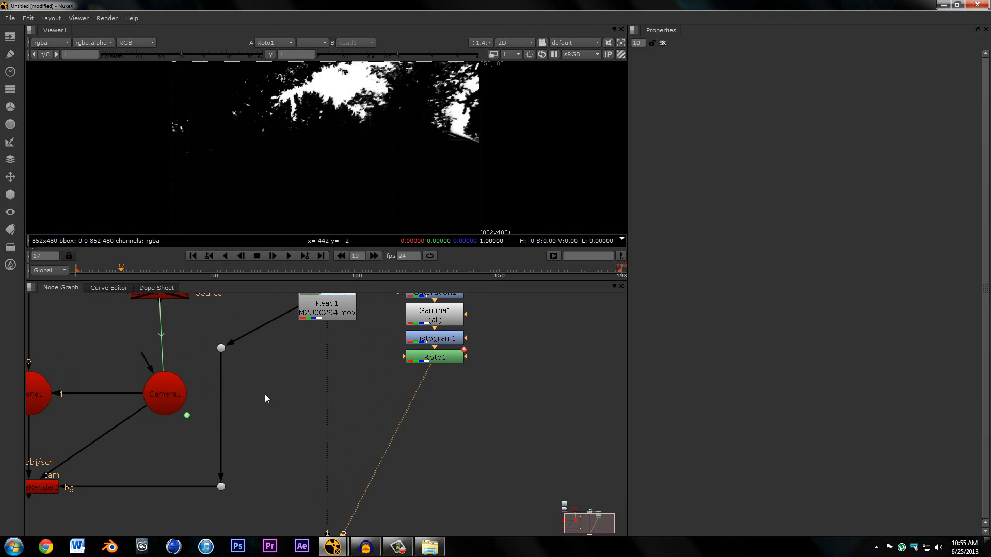
pyautogui.press('Tab')
pyautogui.write('shu')
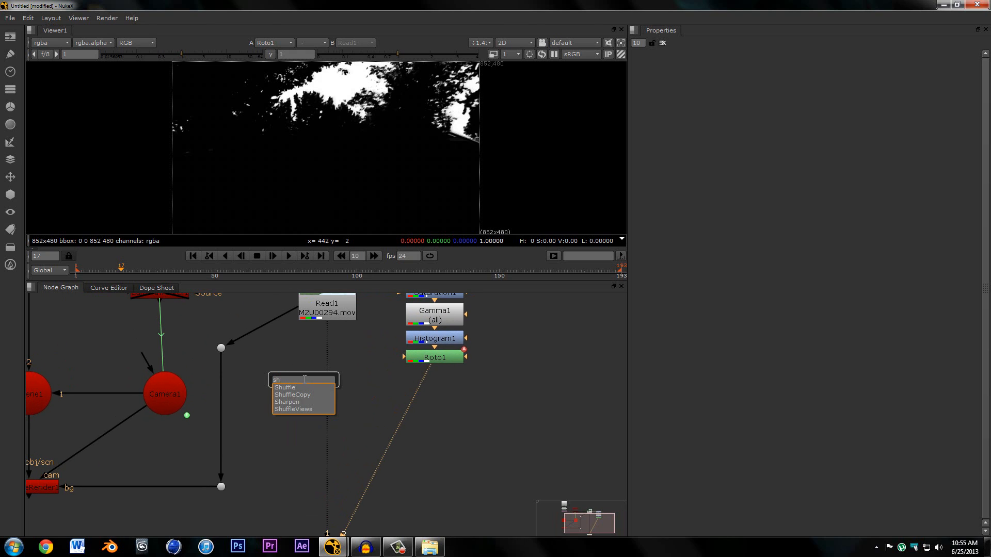
pyautogui.click(298, 395)
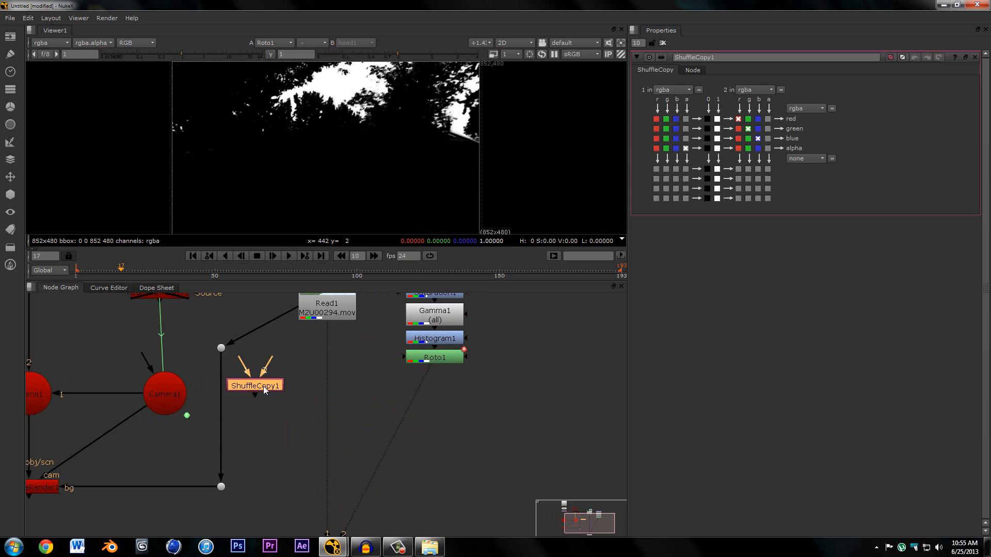
pyautogui.moveTo(263, 387); pyautogui.dragTo(423, 356)
pyautogui.moveTo(354, 371); pyautogui.dragTo(344, 358)
# Add a Blur node after Roto1 and reconnect ShuffleCopy1's input 1 to the blur.
pyautogui.click(365, 376)
pyautogui.moveTo(366, 386); pyautogui.dragTo(365, 393, button='middle')
pyautogui.press('Tab')
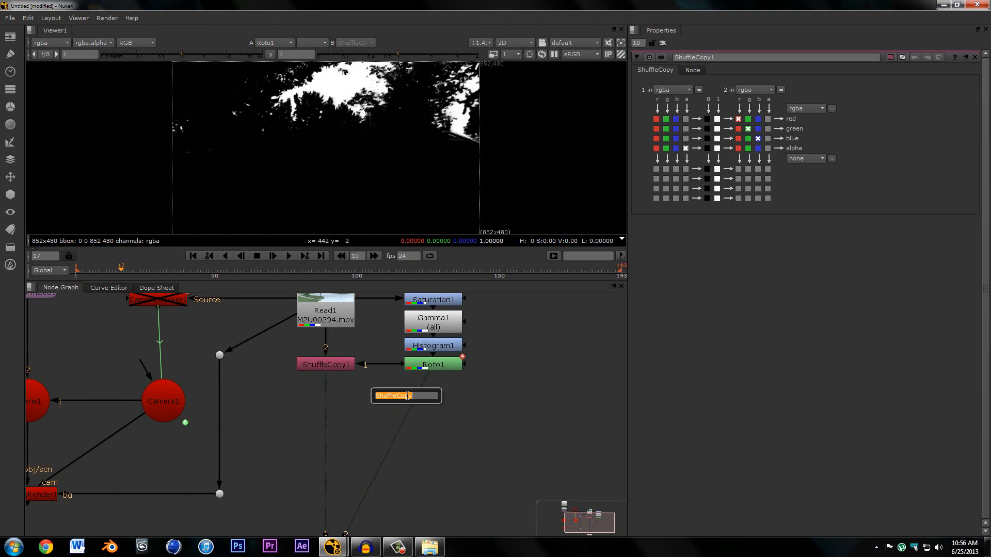
pyautogui.write('blur')
pyautogui.press('Return')
pyautogui.moveTo(385, 399); pyautogui.dragTo(451, 392)
pyautogui.moveTo(332, 360); pyautogui.dragTo(335, 391)
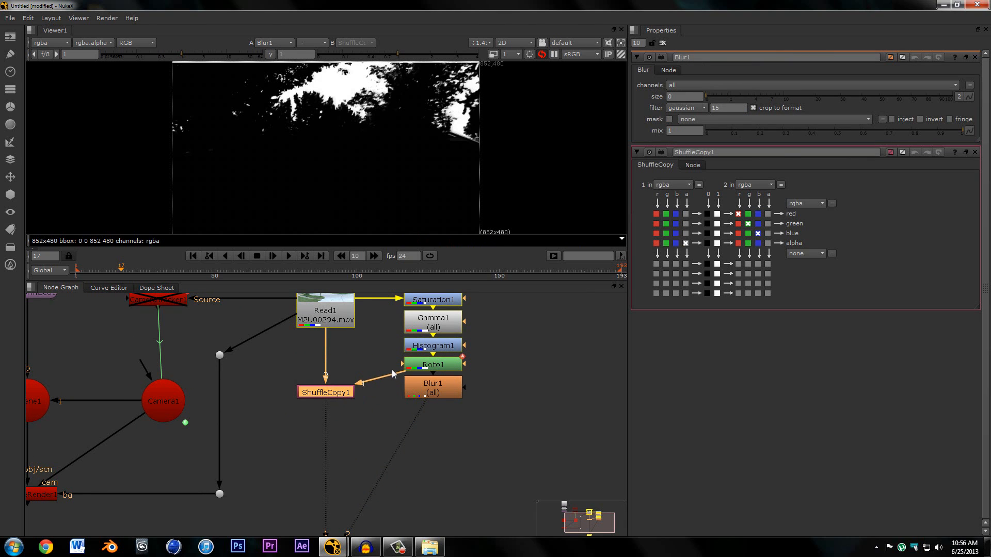
pyautogui.moveTo(392, 375); pyautogui.dragTo(422, 393)
pyautogui.moveTo(329, 390); pyautogui.dragTo(328, 384)
pyautogui.click(348, 376)
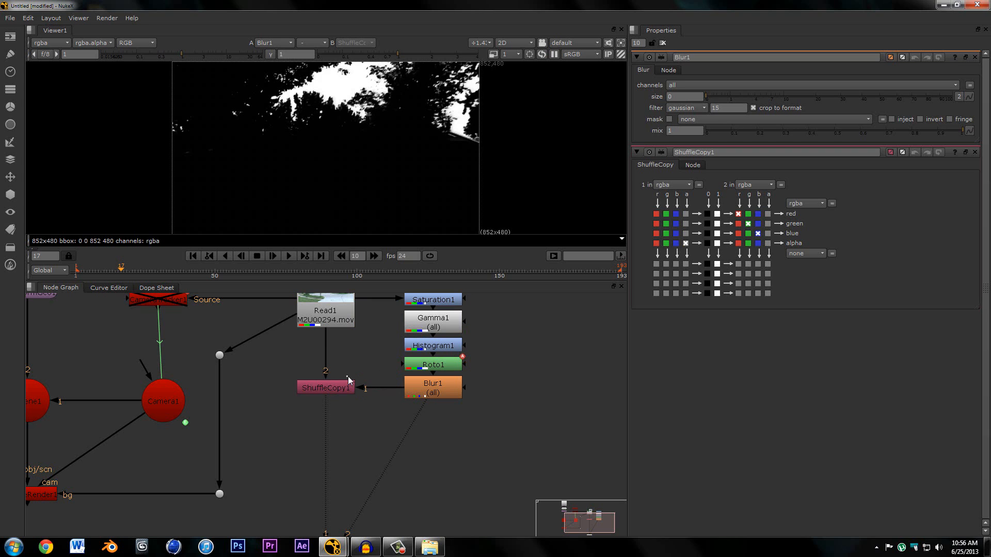
# View ShuffleCopy1's alpha and route the red channel of input 1 into its alpha output.
pyautogui.press('1')
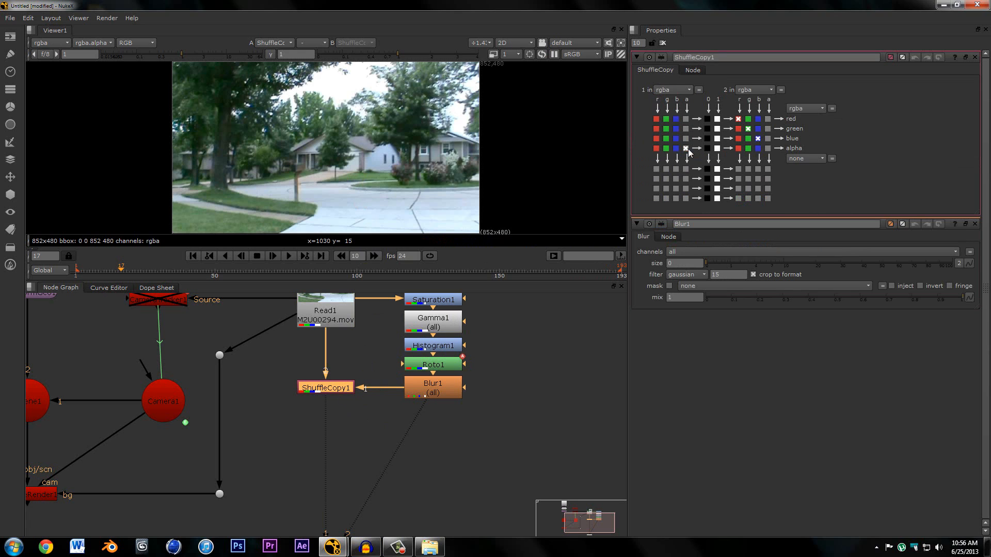
pyautogui.press('a')
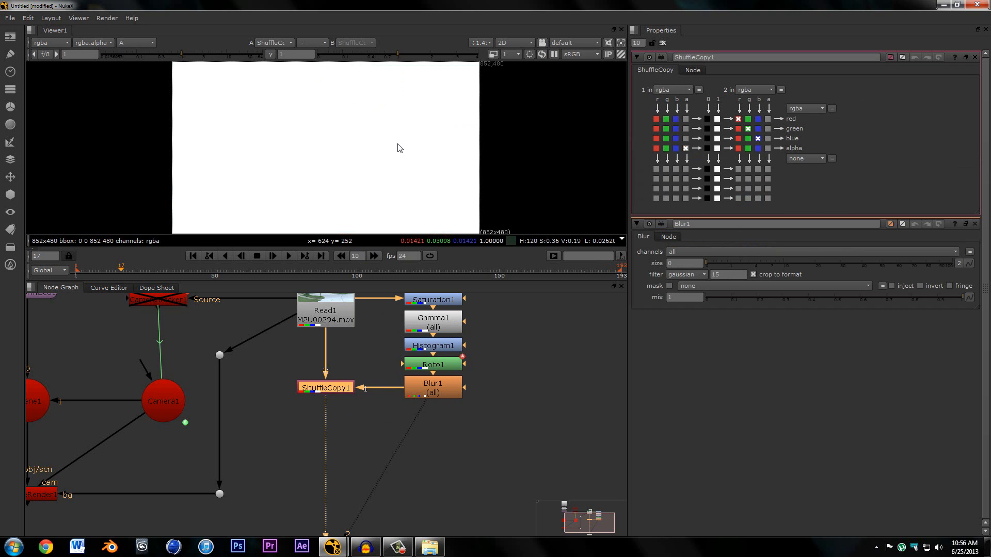
pyautogui.click(656, 129)
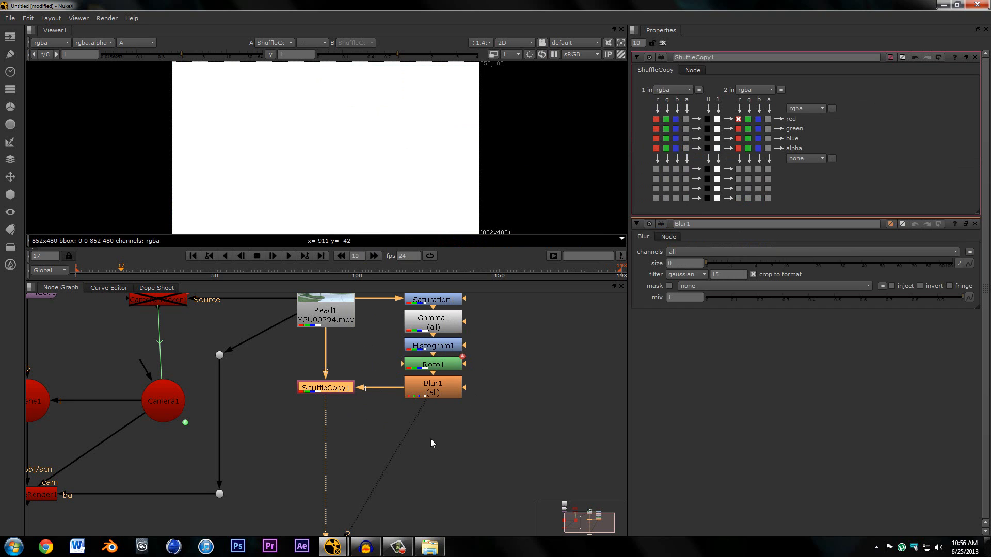
pyautogui.moveTo(431, 439); pyautogui.dragTo(443, 463, button='middle')
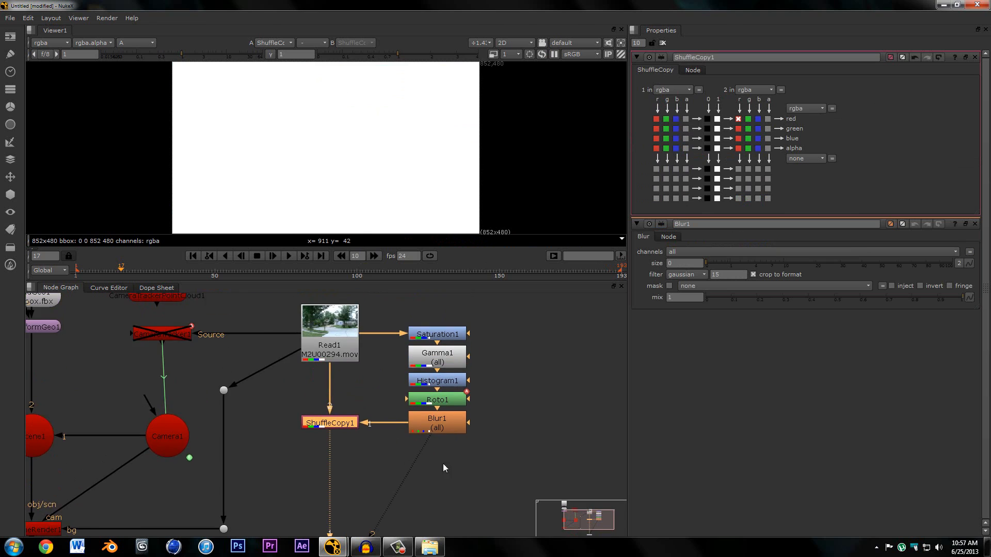
pyautogui.scroll(1, 443, 462)
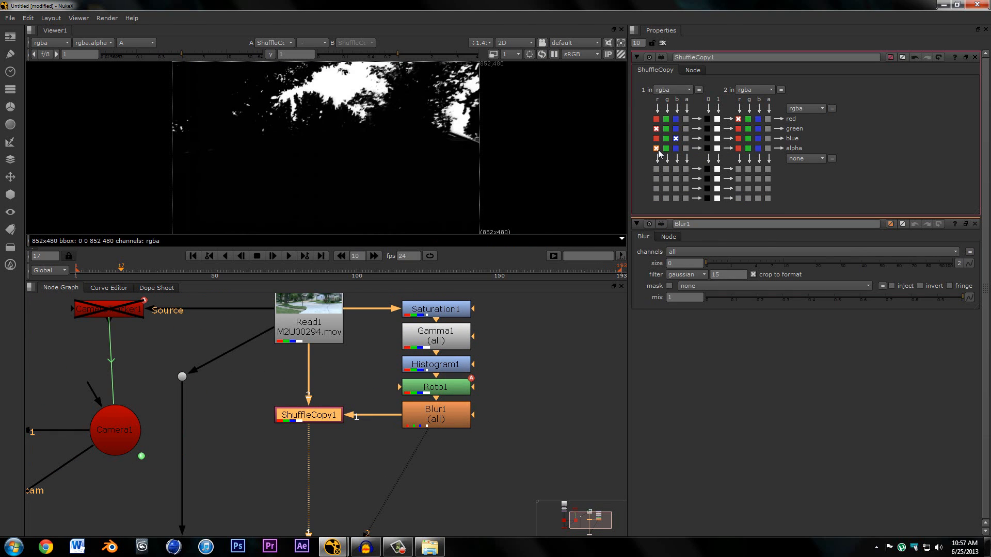
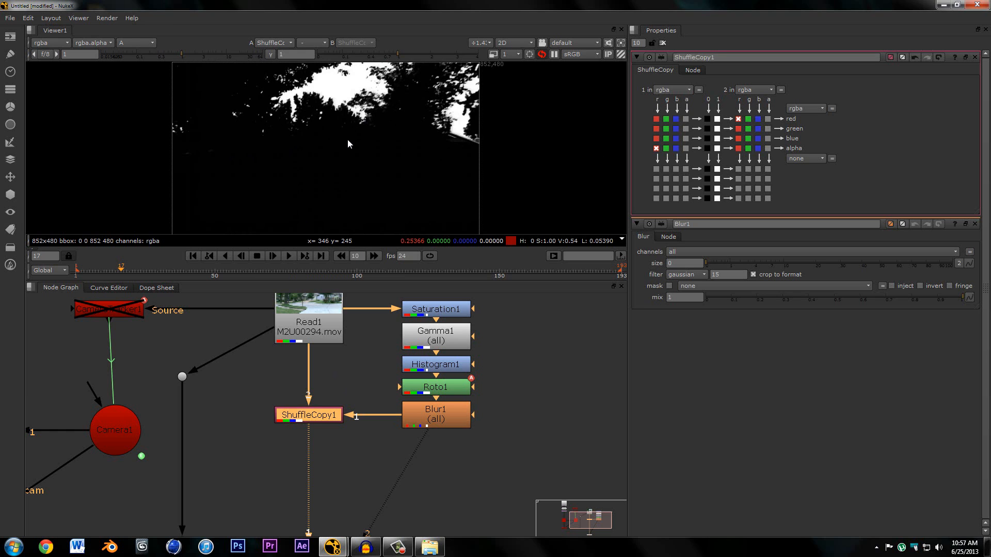
# Source ShuffleCopy1's green and blue outputs from input 2's matching channels, and check the colour image against the alpha.
pyautogui.press('f')
pyautogui.press('a')
pyautogui.press('a')
pyautogui.press('a')
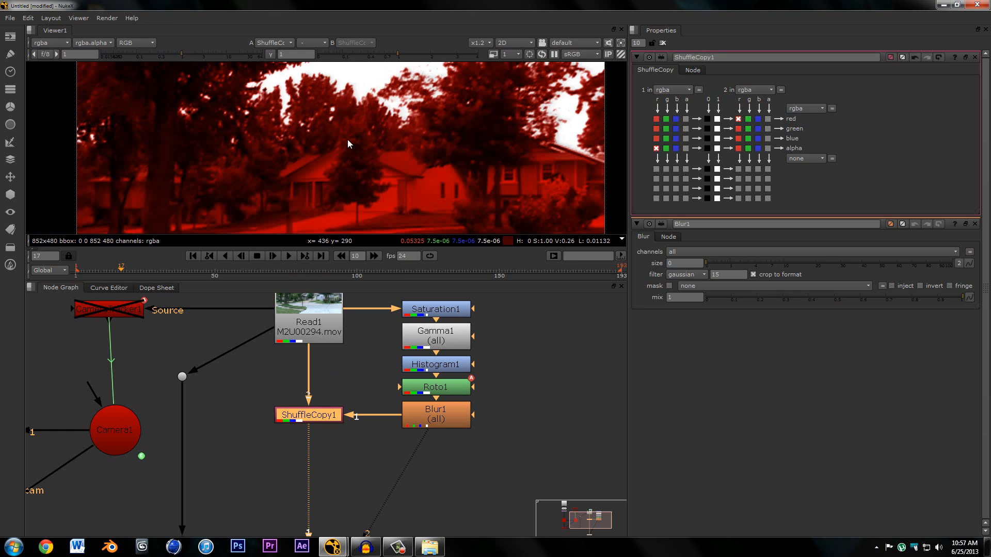
pyautogui.click(748, 129)
pyautogui.click(758, 139)
pyautogui.scroll(-2, 430, 155)
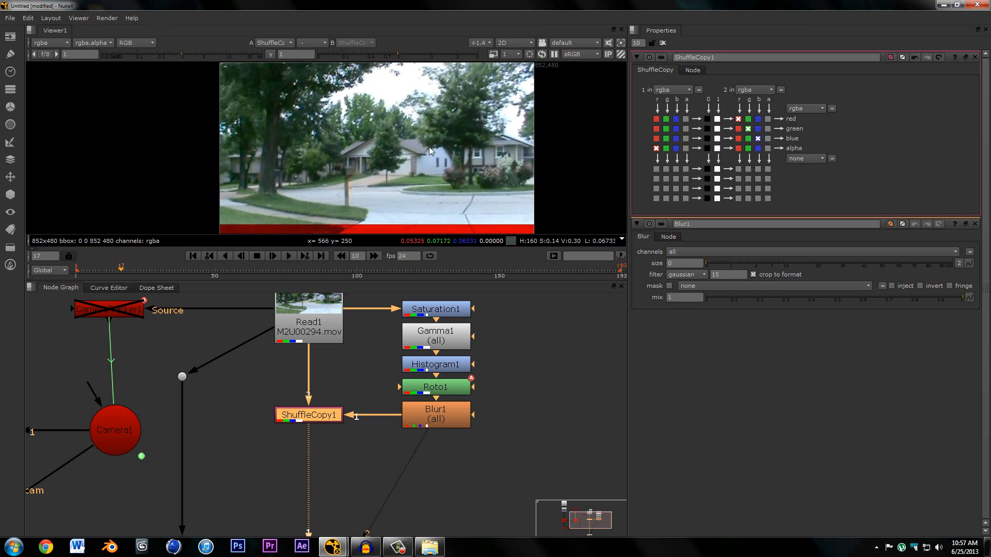
pyautogui.scroll(-1, 428, 148)
pyautogui.press('a')
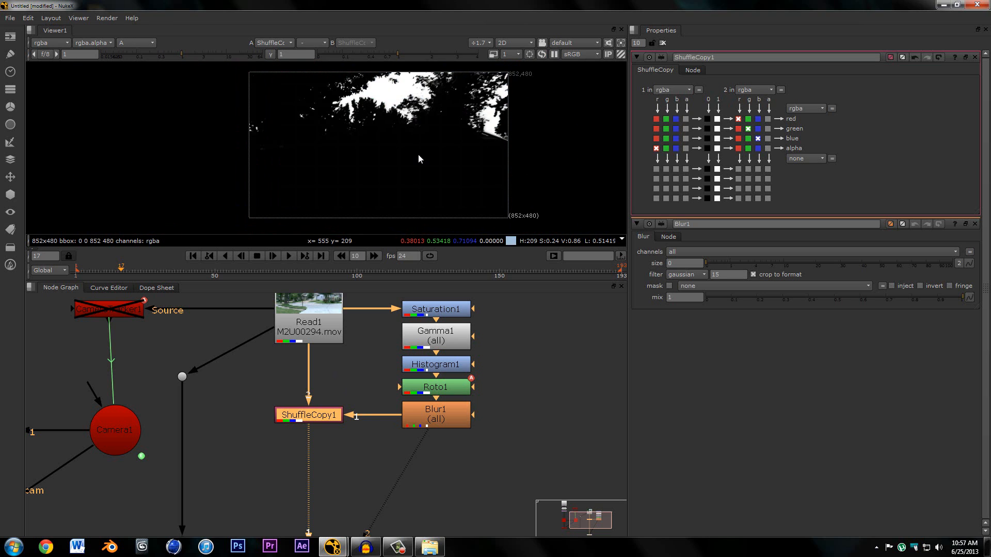
pyautogui.scroll(3, 392, 151)
pyautogui.scroll(-2, 361, 131)
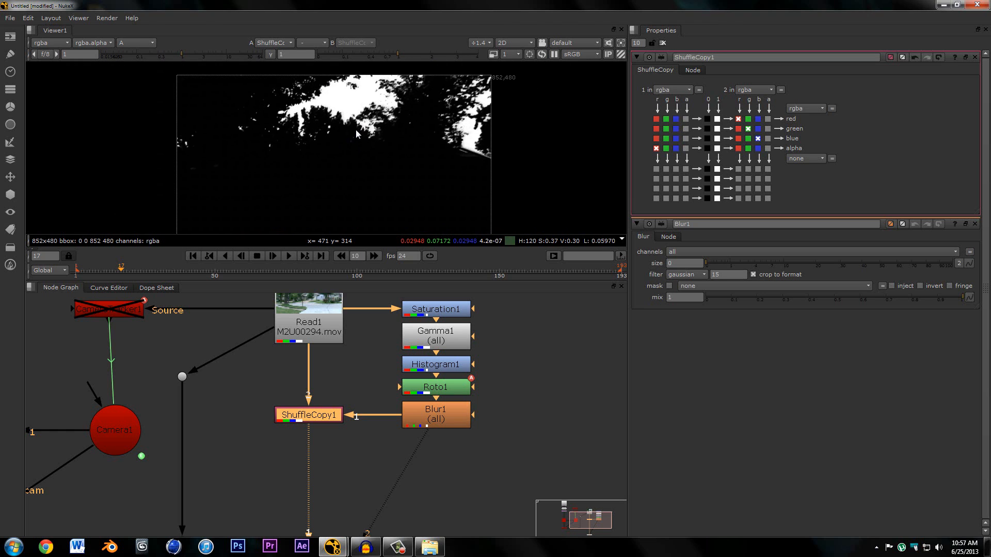
pyautogui.press('a')
# Add an Invert node directly after ShuffleCopy1, feeding the viewer.
pyautogui.moveTo(344, 385); pyautogui.dragTo(345, 340, button='middle')
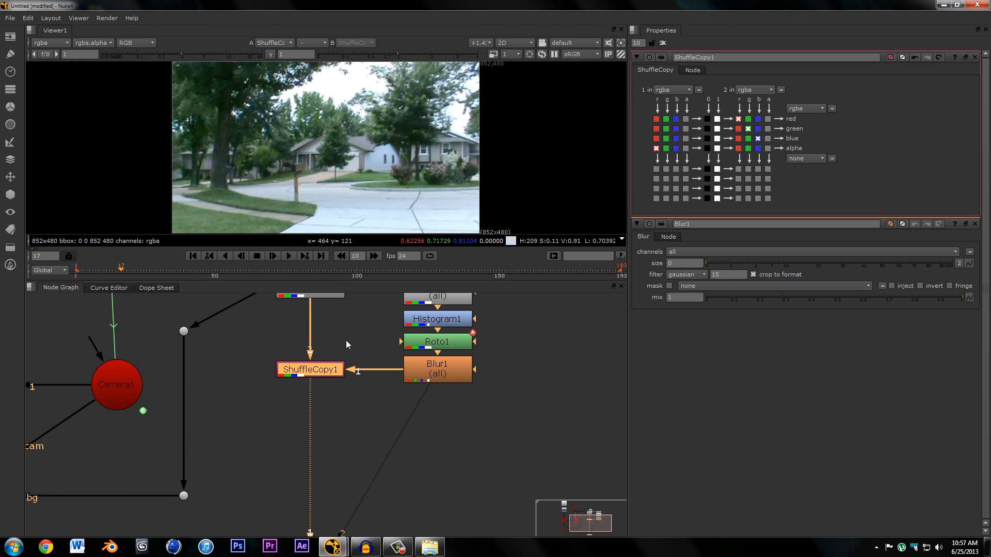
pyautogui.scroll(2, 347, 387)
pyautogui.moveTo(348, 395); pyautogui.dragTo(383, 335, button='middle')
pyautogui.scroll(-2, 383, 336)
pyautogui.press('Tab')
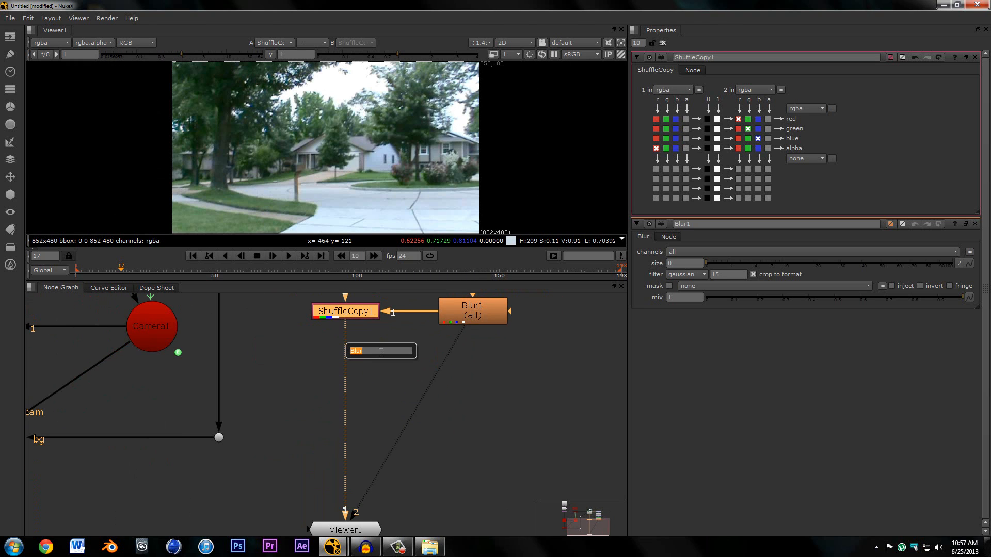
pyautogui.write('in')
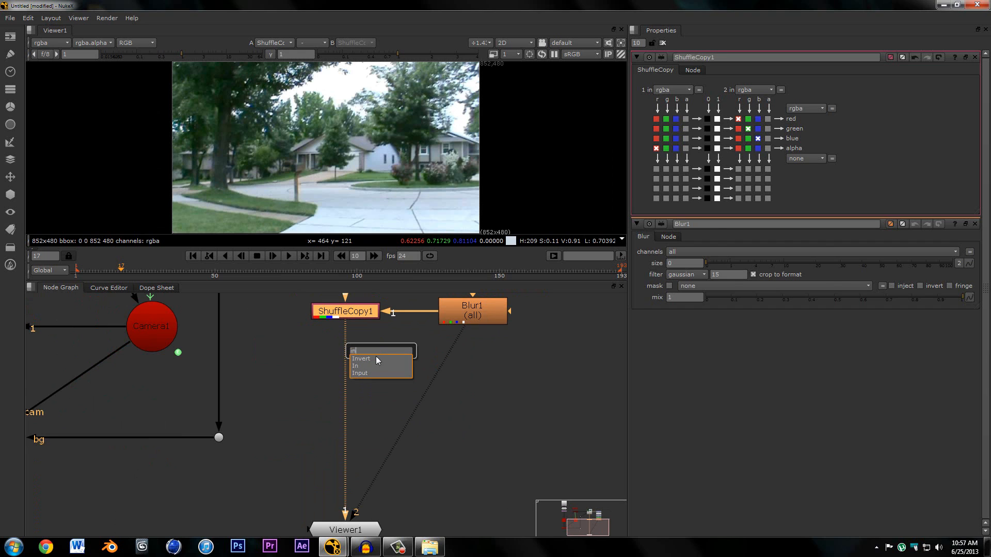
pyautogui.click(377, 359)
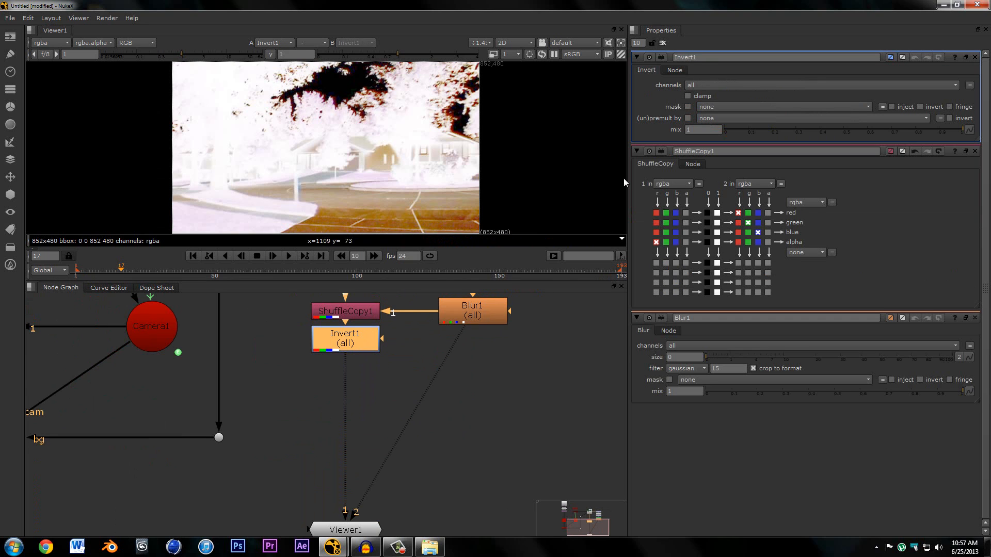
# Limit Invert1 to the alpha channel and compare the inverted matte with the colour image.
pyautogui.click(748, 85)
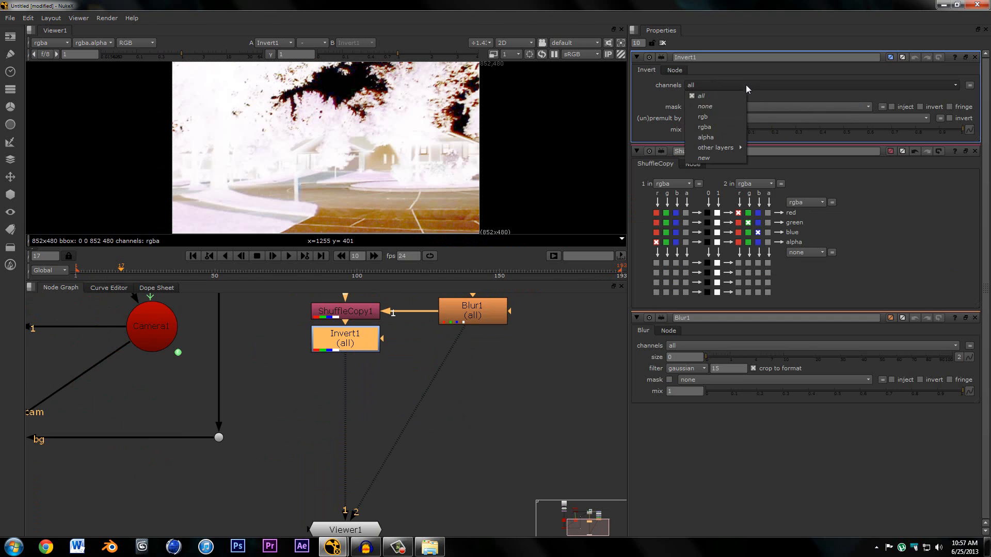
pyautogui.click(724, 138)
pyautogui.press('a')
pyautogui.press('a')
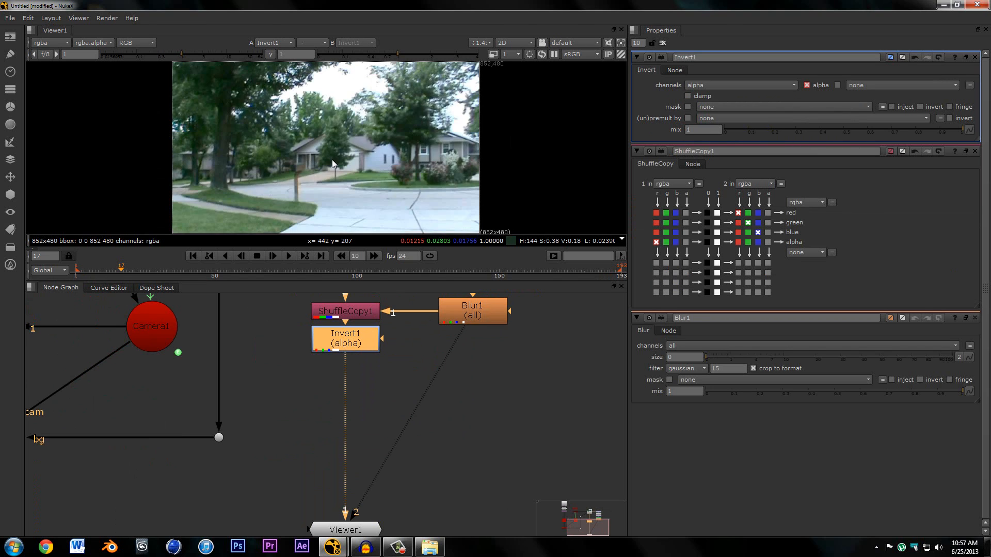
pyautogui.press('a')
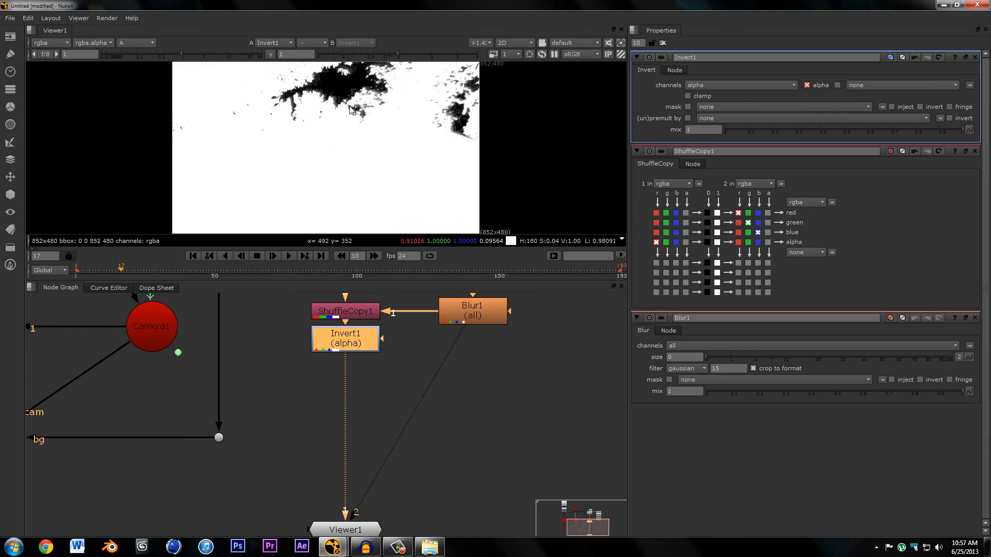
pyautogui.press('a')
pyautogui.press('a')
pyautogui.press('a')
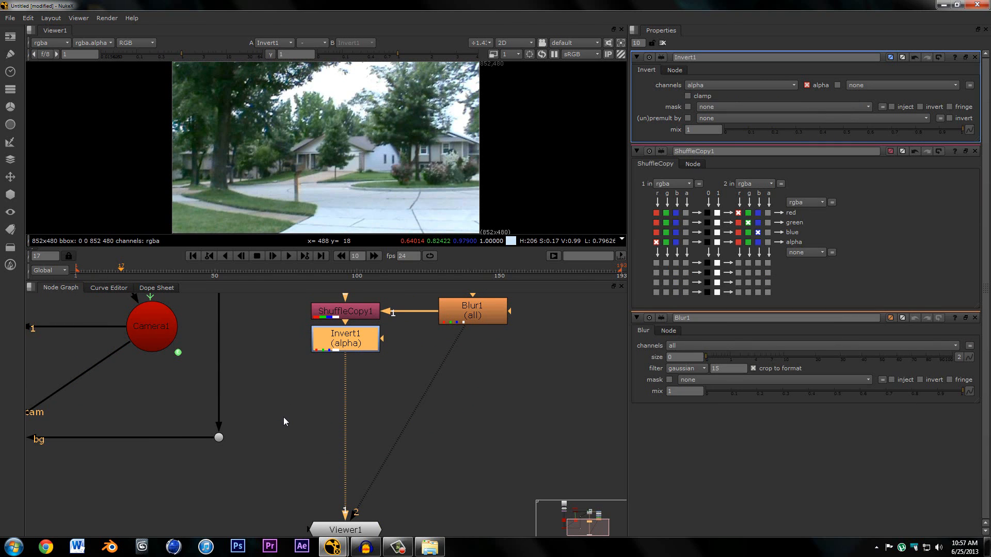
# Add a Premult node directly after Invert1 so it feeds the viewer.
pyautogui.click(367, 428)
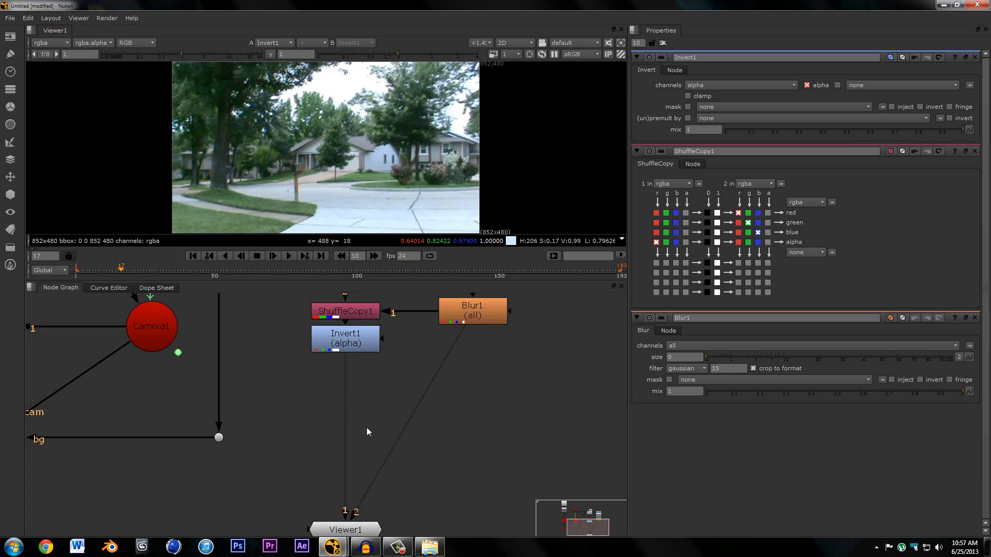
pyautogui.moveTo(269, 424); pyautogui.dragTo(299, 409, button='middle')
pyautogui.press('Tab')
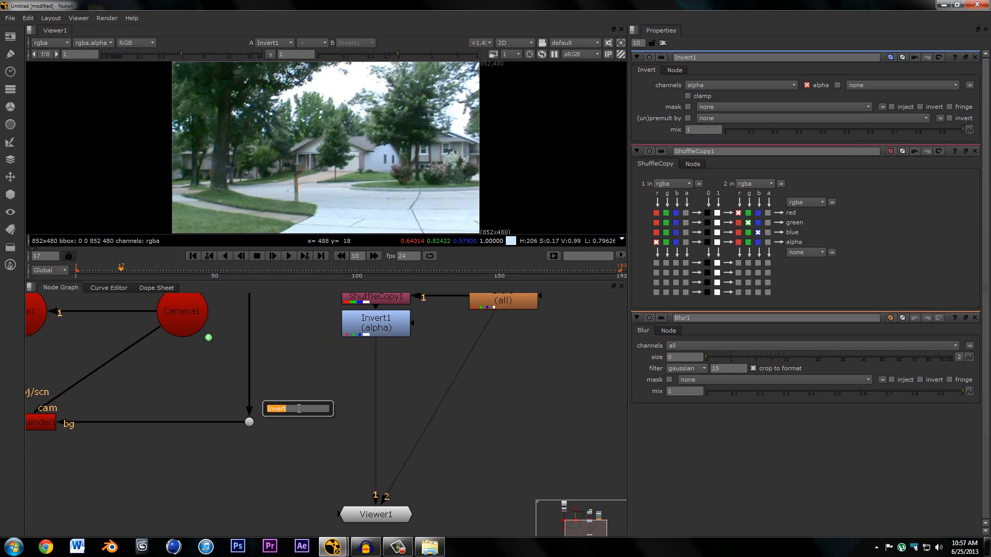
pyautogui.write('pre')
pyautogui.press('Return')
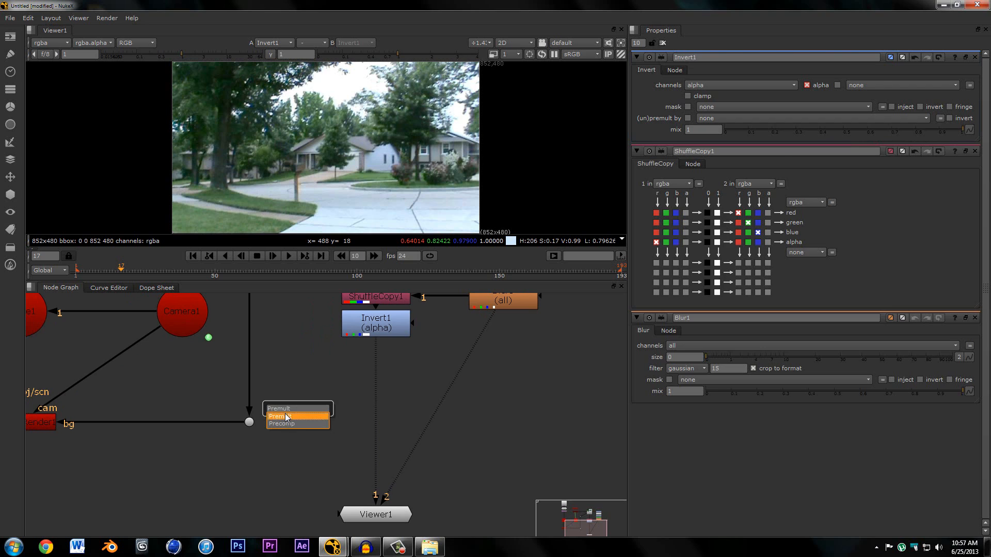
pyautogui.moveTo(289, 403); pyautogui.dragTo(382, 350)
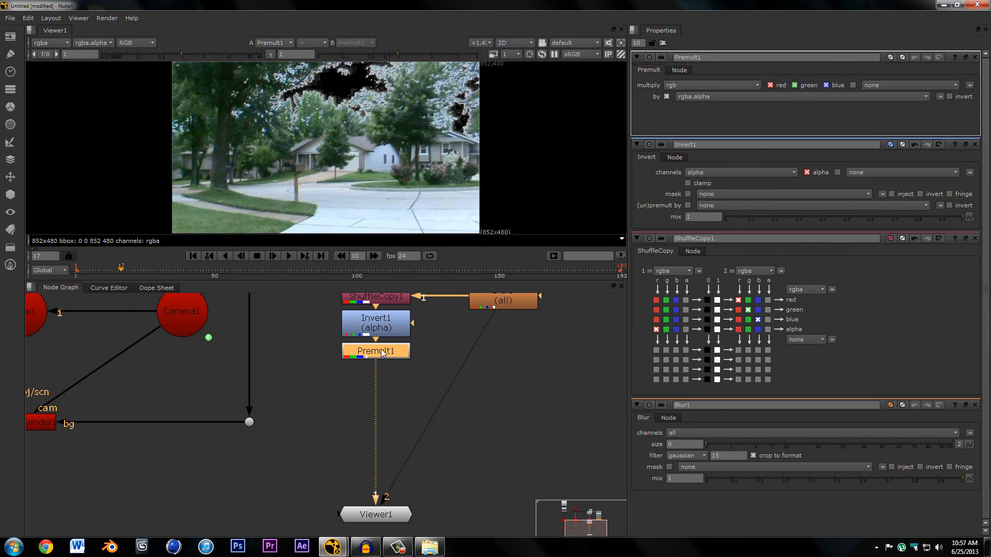
pyautogui.click(313, 352)
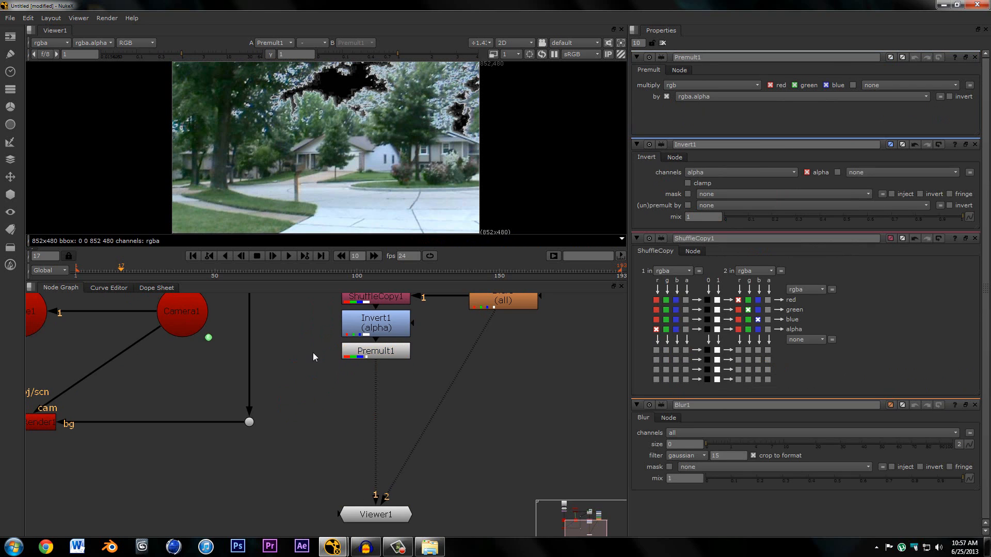
# Move the Viewer1 node farther below Premult1 to make room in the node graph.
pyautogui.scroll(-5, 331, 407)
pyautogui.scroll(-1, 331, 407)
pyautogui.moveTo(361, 469); pyautogui.dragTo(359, 441, button='middle')
pyautogui.moveTo(359, 443); pyautogui.dragTo(357, 468)
pyautogui.click(330, 438)
pyautogui.scroll(3, 315, 414)
pyautogui.moveTo(374, 427); pyautogui.dragTo(349, 421, button='middle')
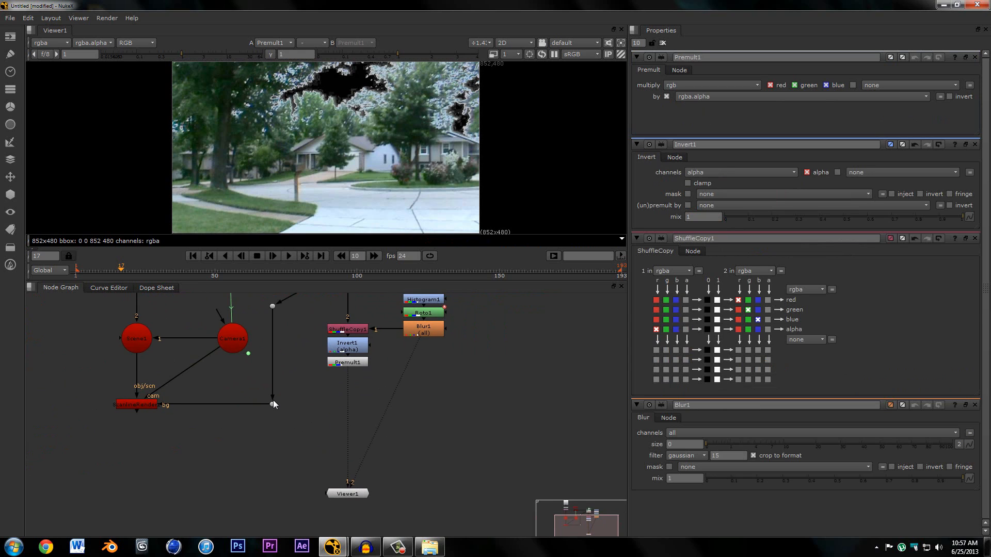
pyautogui.press('capslock')
pyautogui.press('capslock')
pyautogui.moveTo(296, 327); pyautogui.dragTo(295, 340, button='middle')
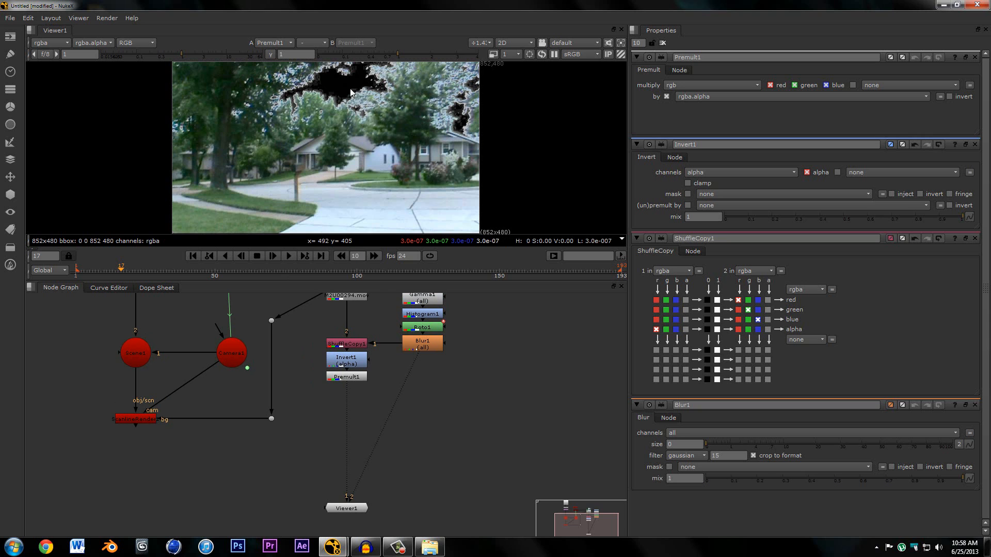
# Set Blur1's size to 1.5 to soften the matte edges around the leaves.
pyautogui.moveTo(312, 386); pyautogui.dragTo(304, 339, button='middle')
pyautogui.scroll(2, 365, 338)
pyautogui.moveTo(401, 336); pyautogui.dragTo(330, 441, button='middle')
pyautogui.scroll(2, 330, 442)
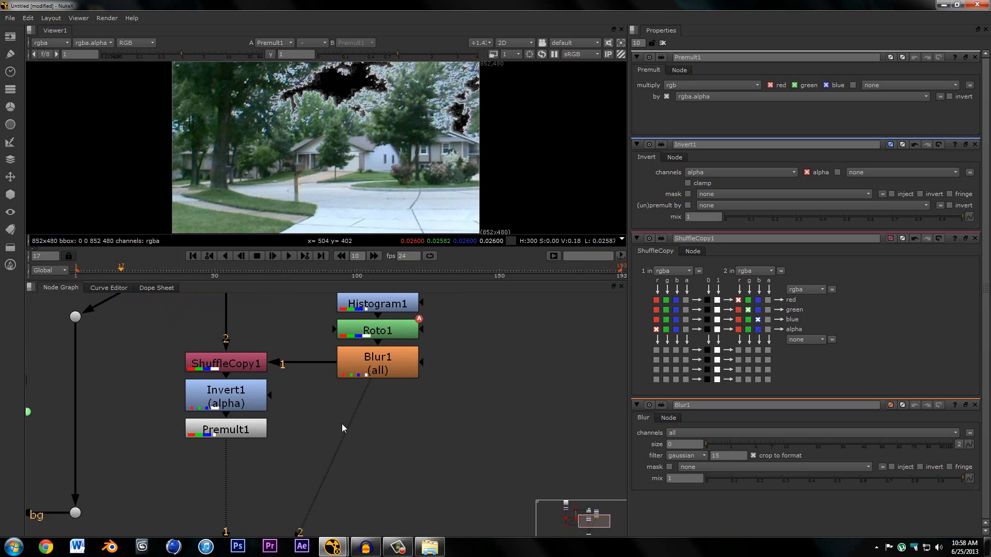
pyautogui.moveTo(312, 294); pyautogui.dragTo(315, 342, button='middle')
pyautogui.scroll(2, 312, 150)
pyautogui.moveTo(341, 80); pyautogui.dragTo(335, 159, button='middle')
pyautogui.scroll(1, 335, 159)
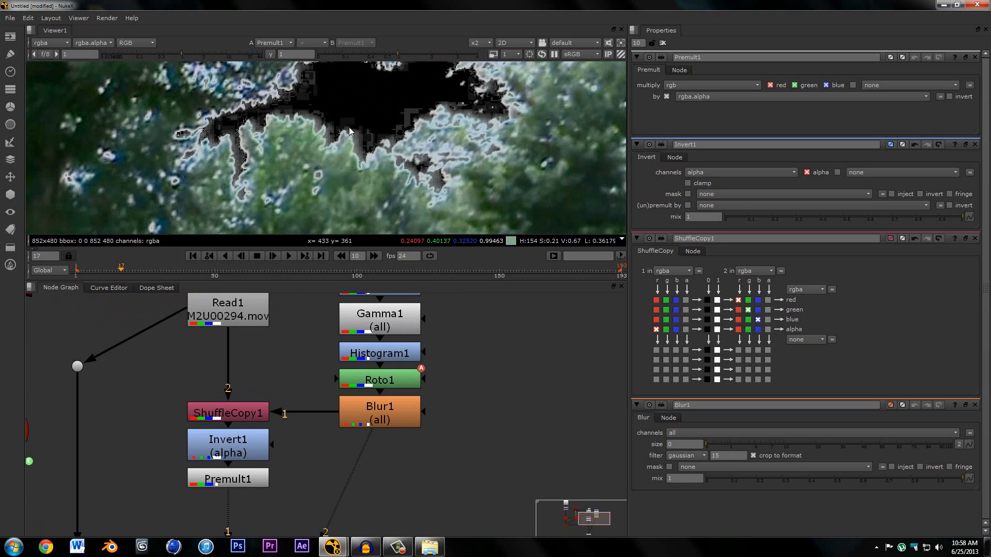
pyautogui.moveTo(354, 109); pyautogui.dragTo(352, 159, button='middle')
pyautogui.scroll(1, 352, 159)
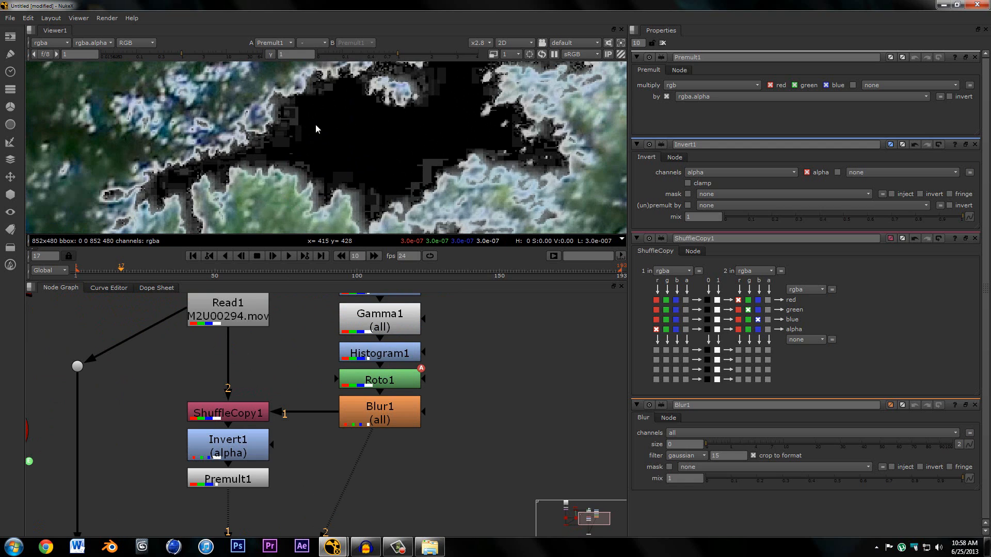
pyautogui.doubleClick(381, 411)
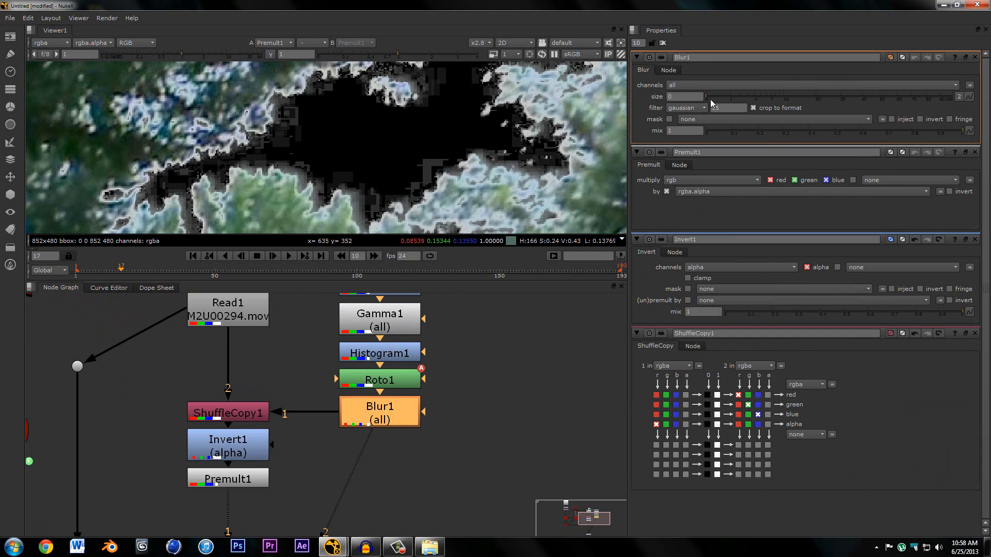
pyautogui.moveTo(710, 99); pyautogui.dragTo(736, 95)
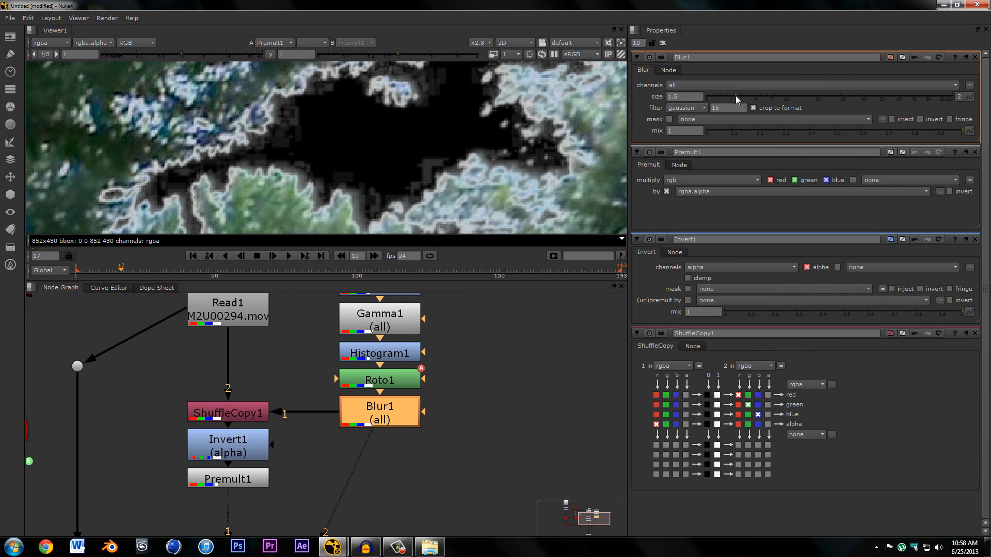
# Lower the white point of Histogram1's input range to 0.86.
pyautogui.click(440, 368)
pyautogui.moveTo(439, 370); pyautogui.dragTo(427, 403, button='middle')
pyautogui.doubleClick(383, 391)
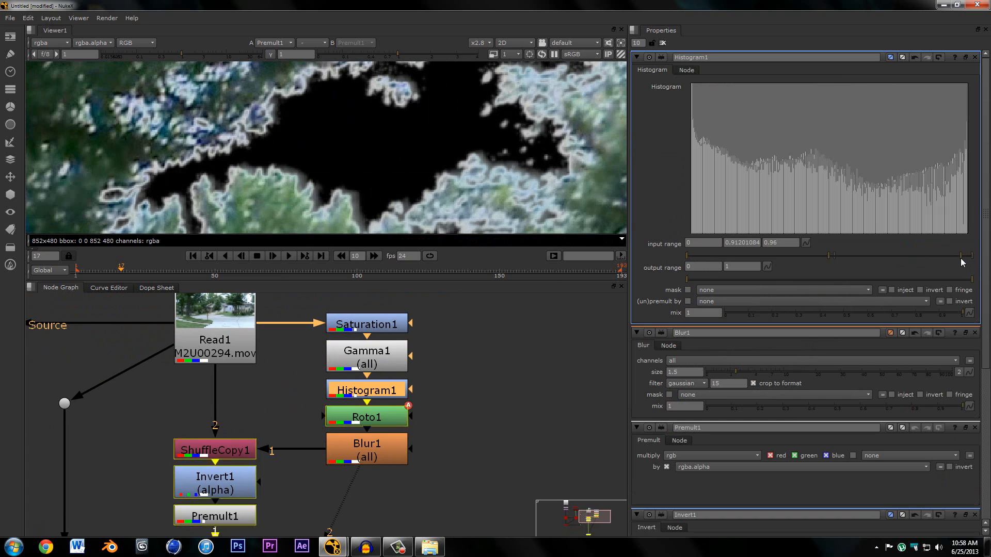
pyautogui.moveTo(972, 256); pyautogui.dragTo(934, 267)
# Examine the premultiplied footage's leaf edges around the sky holes for leftover fringes.
pyautogui.scroll(-8, 274, 139)
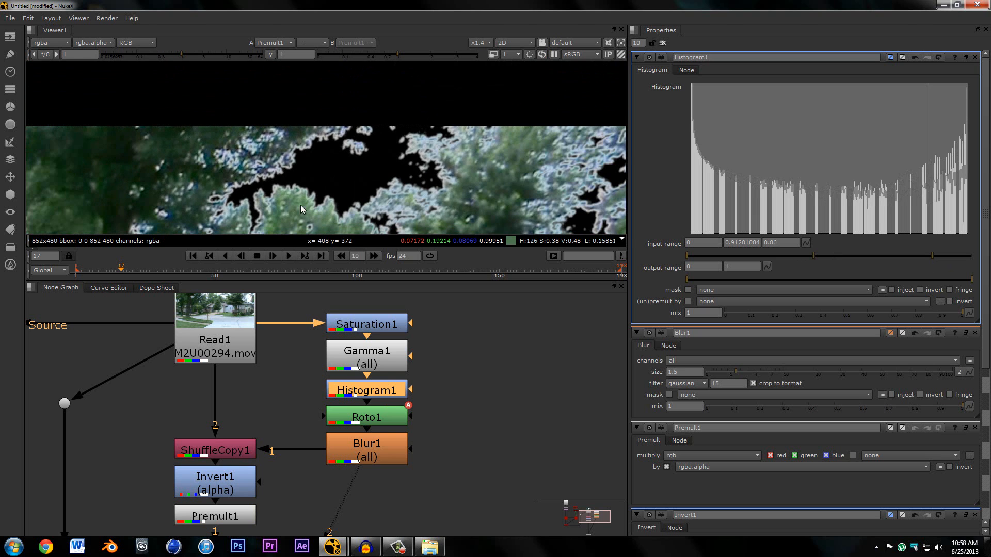
pyautogui.scroll(8, 277, 147)
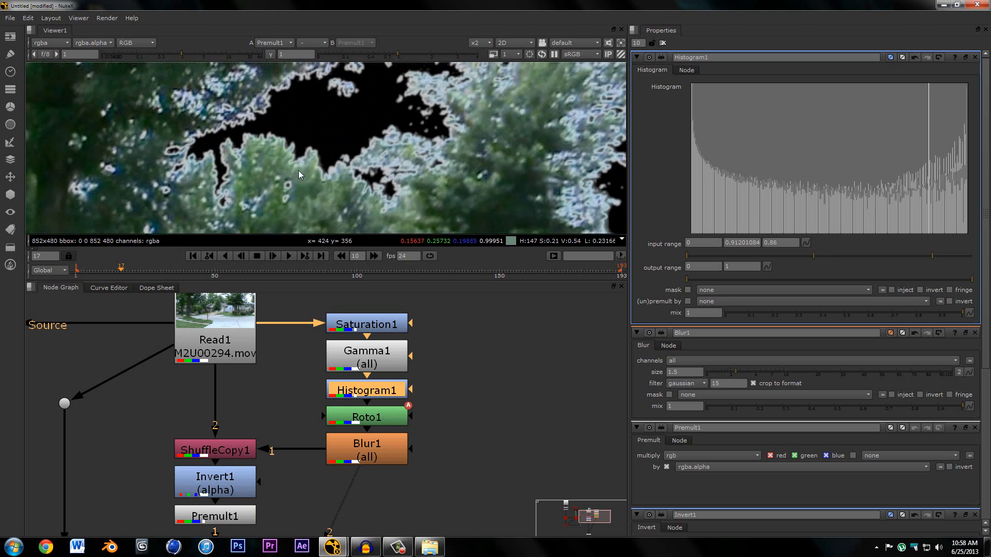
pyautogui.moveTo(223, 146); pyautogui.dragTo(252, 166, button='middle')
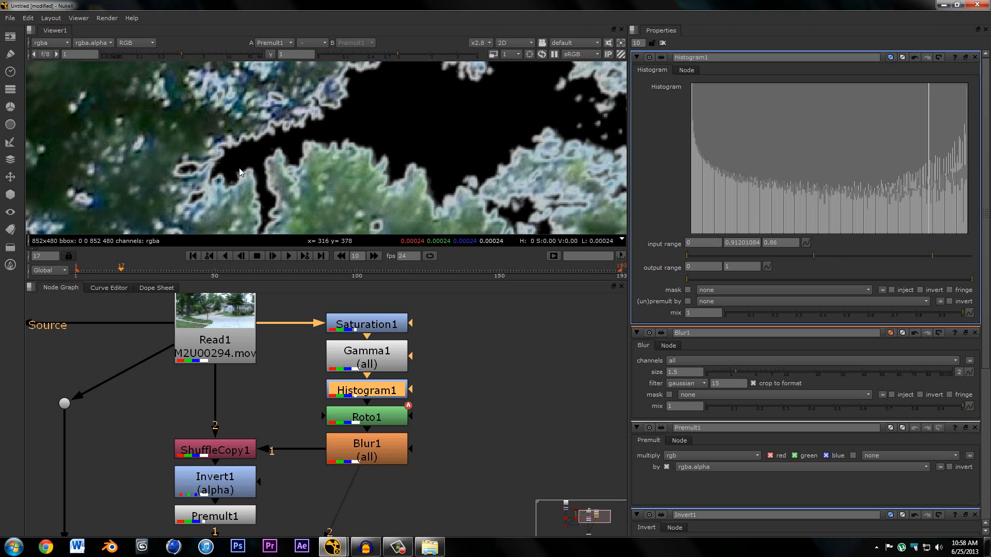
pyautogui.scroll(-3, 364, 173)
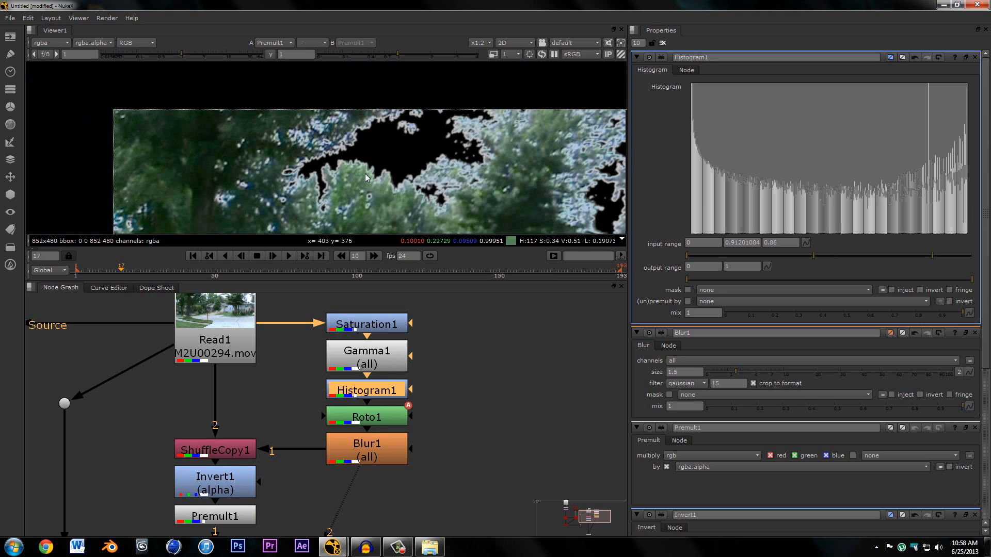
pyautogui.scroll(-2, 366, 162)
pyautogui.moveTo(401, 169); pyautogui.dragTo(318, 196, button='middle')
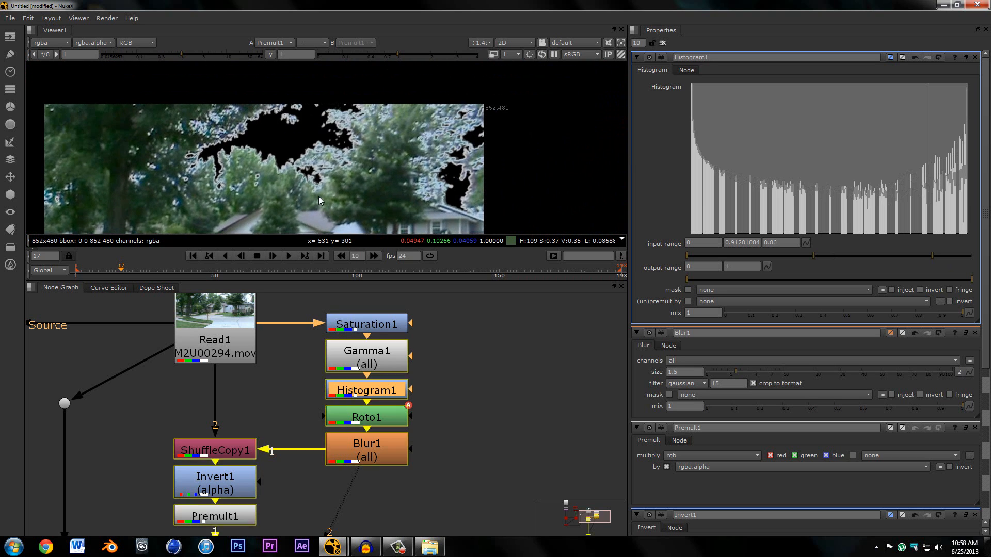
pyautogui.scroll(2, 363, 98)
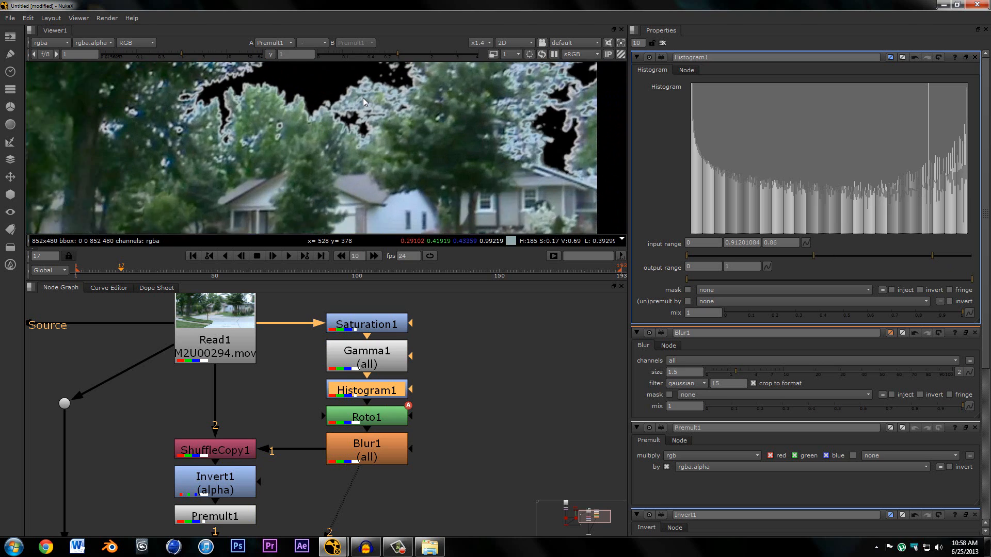
pyautogui.scroll(3, 363, 97)
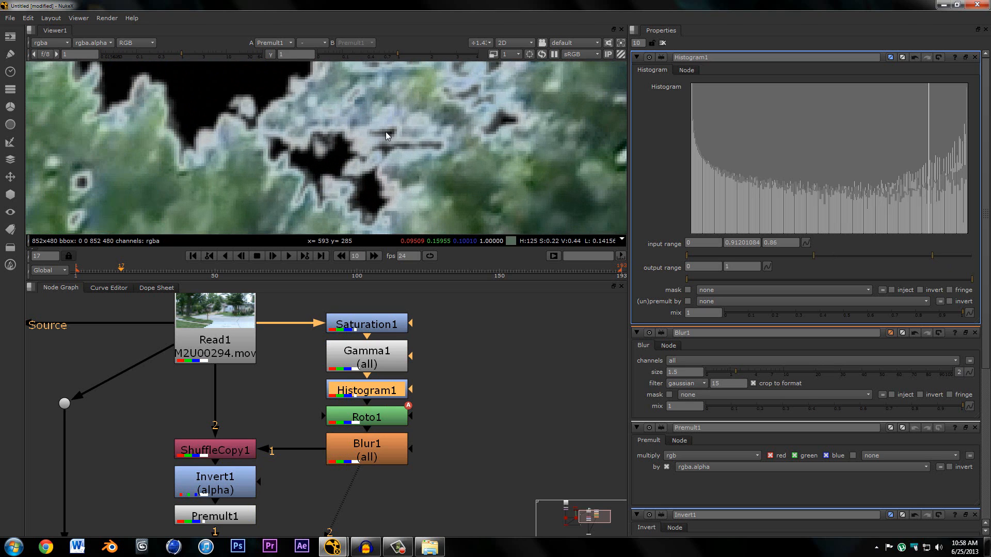
pyautogui.press('f')
# Shift Viewer1 further down in the node graph, leaving space for a node after Premult1.
pyautogui.moveTo(245, 437); pyautogui.dragTo(328, 391, button='middle')
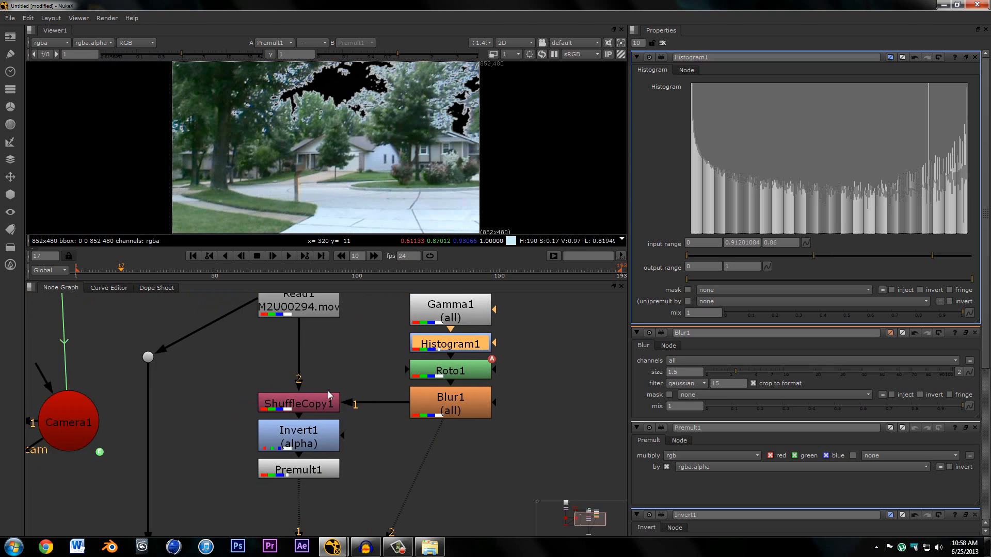
pyautogui.scroll(-5, 329, 392)
pyautogui.moveTo(296, 453); pyautogui.dragTo(299, 397, button='middle')
pyautogui.scroll(2, 298, 397)
pyautogui.moveTo(243, 419); pyautogui.dragTo(246, 354, button='middle')
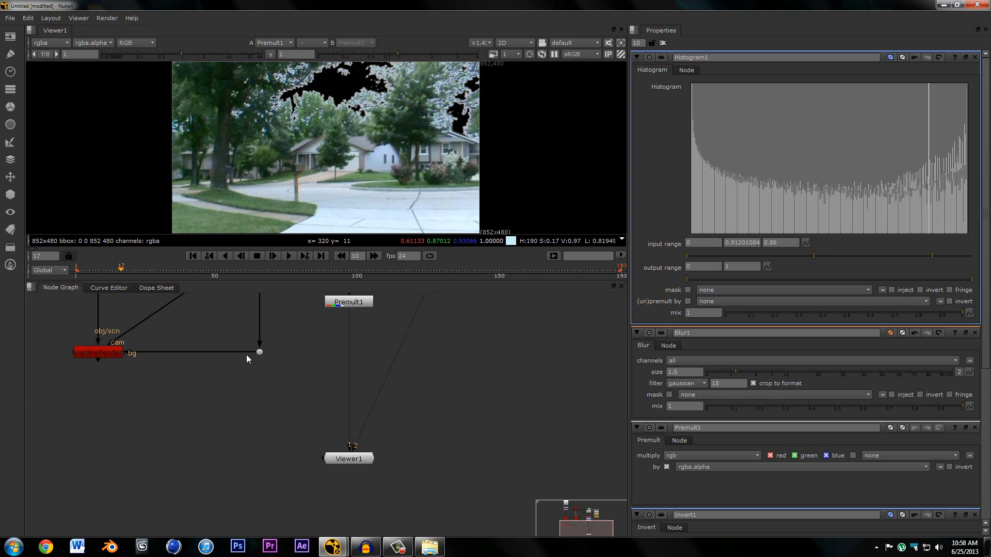
pyautogui.moveTo(347, 460); pyautogui.dragTo(346, 499)
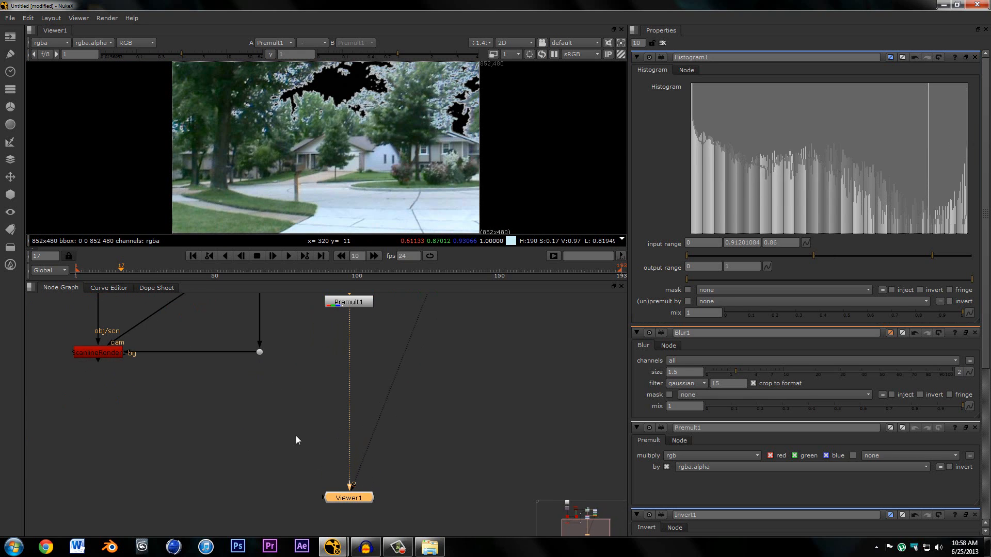
pyautogui.click(287, 393)
# Create a Merge node below the ScanlineRender and reattach the renderer's bg input to the dot coming from Read1.
pyautogui.moveTo(287, 391); pyautogui.dragTo(300, 412, button='middle')
pyautogui.scroll(-1, 116, 368)
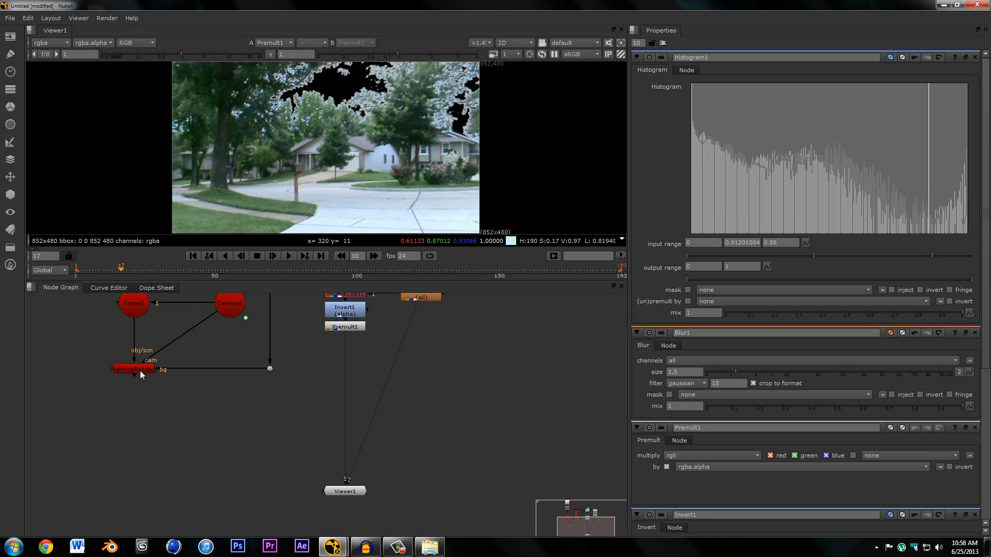
pyautogui.moveTo(155, 370); pyautogui.dragTo(146, 369, button='middle')
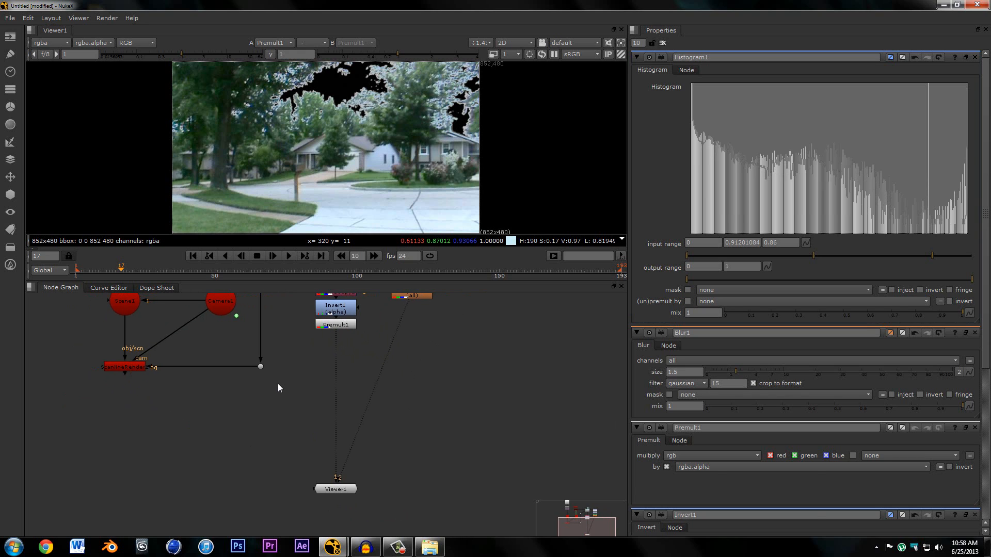
pyautogui.press('m')
pyautogui.moveTo(180, 366); pyautogui.dragTo(170, 385)
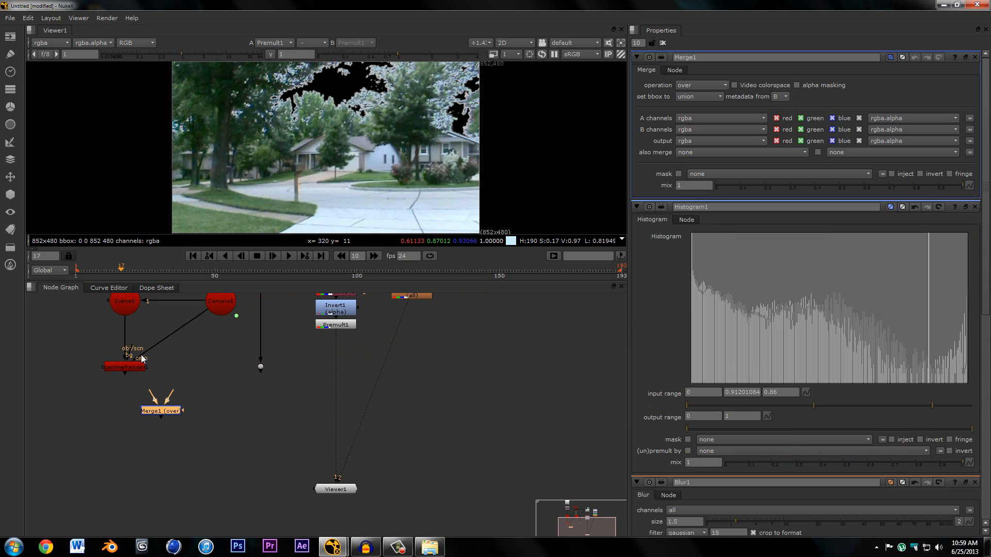
pyautogui.moveTo(272, 372); pyautogui.dragTo(259, 367)
# Connect Merge1's A input to the ScanlineRender through an elbow dot and insert Merge1 between Premult1 and Viewer1.
pyautogui.moveTo(170, 407); pyautogui.dragTo(129, 367)
pyautogui.moveTo(333, 413)
pyautogui.mouseDown()
pyautogui.moveTo(333, 391)
pyautogui.moveTo(338, 412)
pyautogui.moveTo(330, 409)
pyautogui.mouseUp()
pyautogui.keyDown('ctrl'); pyautogui.moveTo(230, 387); pyautogui.dragTo(122, 409); pyautogui.keyUp('ctrl')
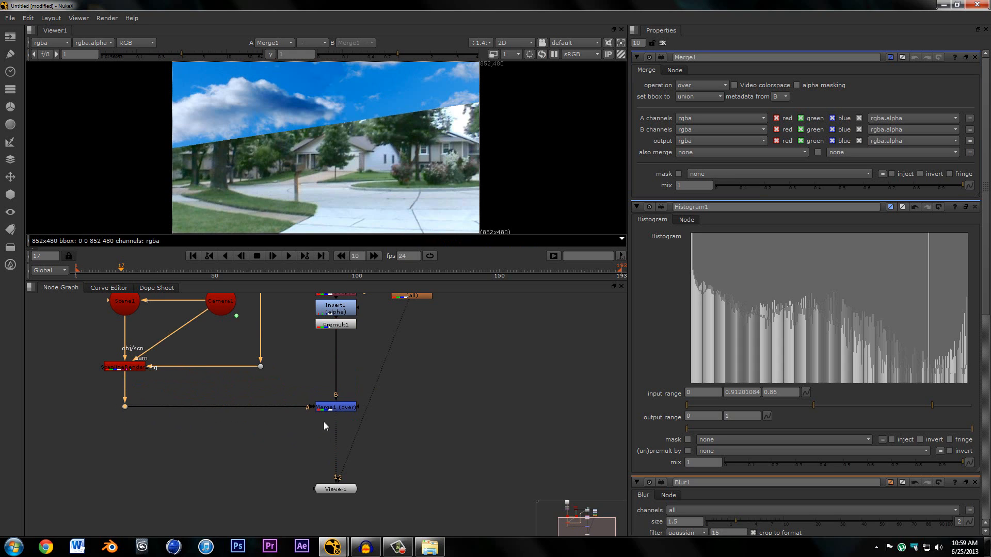
# Set Merge1's operation to under so the sky render sits behind the premultiplied footage.
pyautogui.click(335, 409)
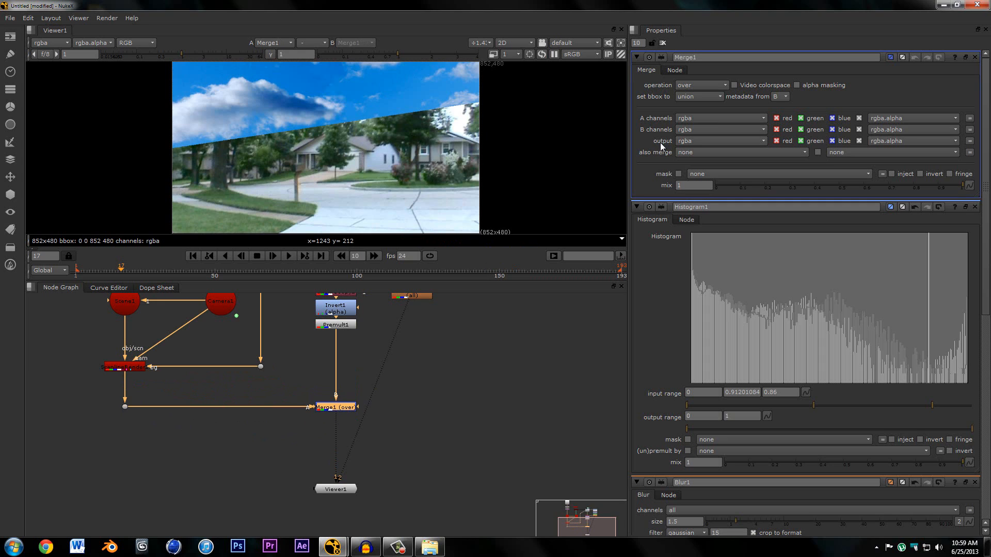
pyautogui.click(719, 84)
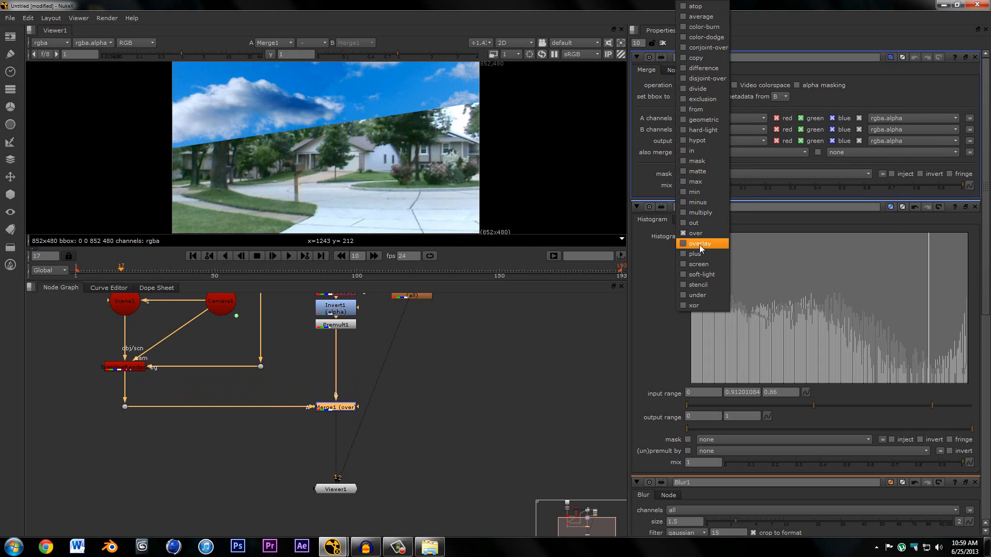
pyautogui.click(702, 295)
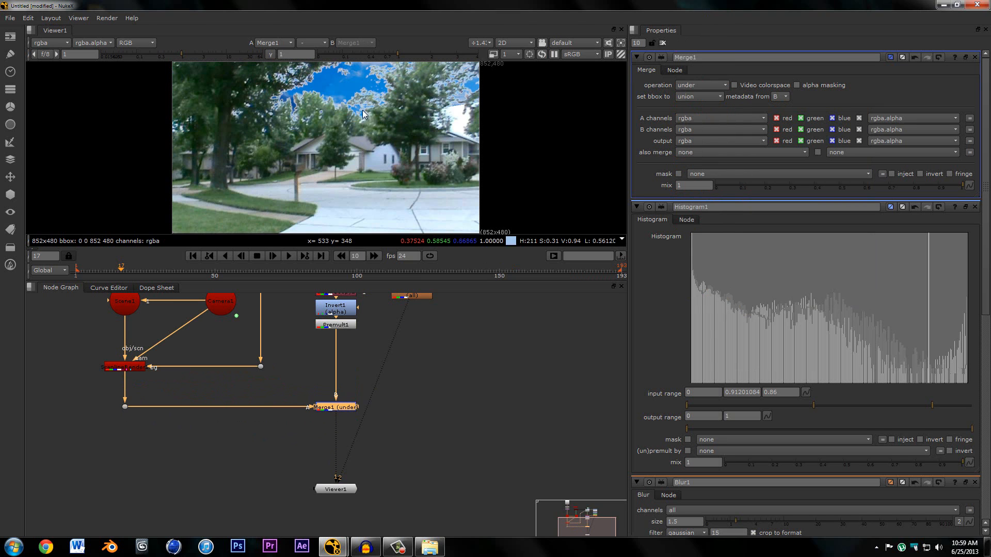
# Inspect the merged image up close where the new sky meets the tree foliage.
pyautogui.scroll(4, 375, 101)
pyautogui.scroll(2, 363, 127)
pyautogui.moveTo(372, 111); pyautogui.dragTo(313, 148, button='middle')
pyautogui.scroll(-4, 412, 181)
pyautogui.moveTo(412, 181); pyautogui.dragTo(376, 131, button='middle')
pyautogui.scroll(5, 443, 164)
pyautogui.scroll(-6, 289, 162)
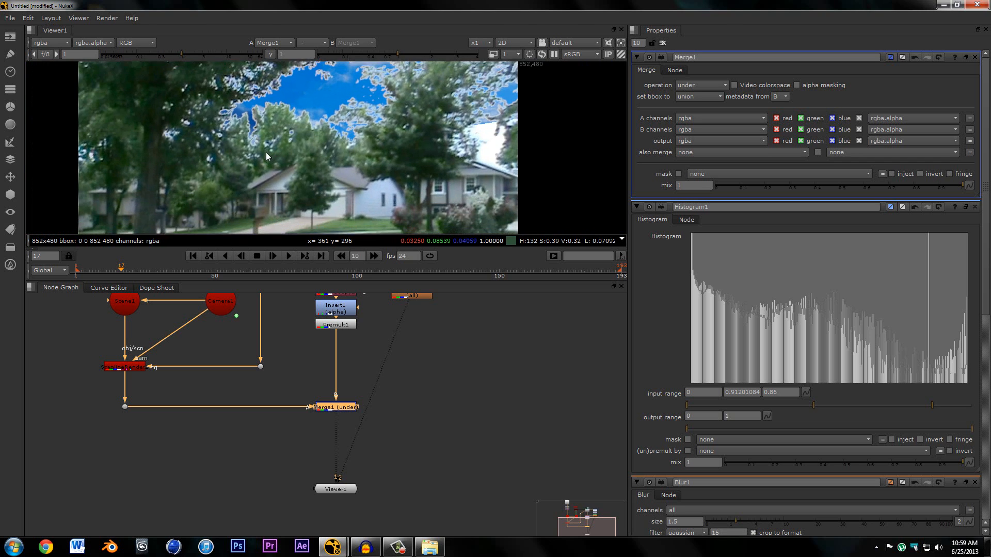
# Check the sky dome and camera in the 3D view, and return the viewer to the Merge1 composite.
pyautogui.moveTo(199, 351); pyautogui.dragTo(202, 364, button='middle')
pyautogui.click(203, 331)
pyautogui.scroll(4, 209, 364)
pyautogui.moveTo(203, 331); pyautogui.dragTo(214, 408, button='middle')
pyautogui.scroll(-3, 214, 407)
pyautogui.press('Tab')
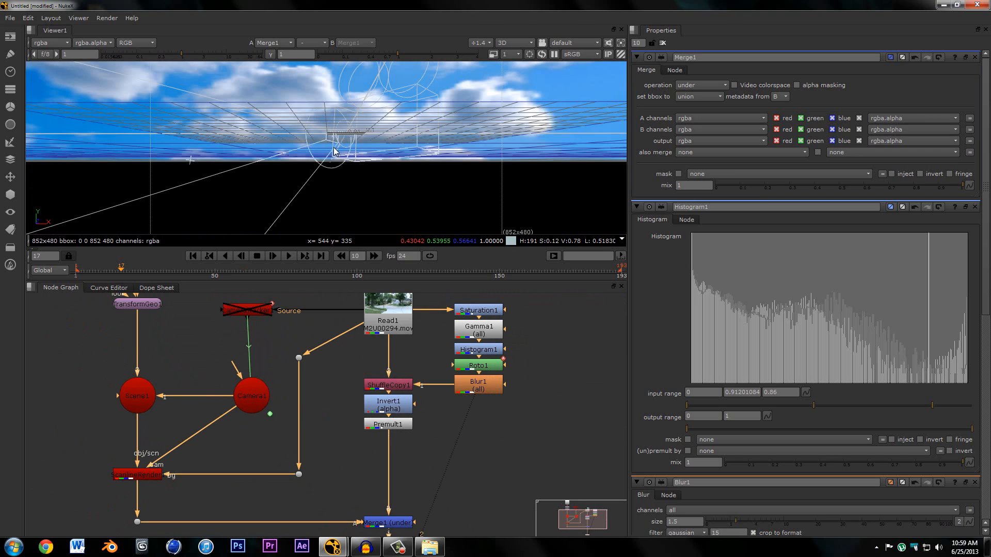
pyautogui.scroll(-4, 334, 150)
pyautogui.keyDown('ctrl'); pyautogui.moveTo(334, 150); pyautogui.dragTo(227, 153); pyautogui.keyUp('ctrl')
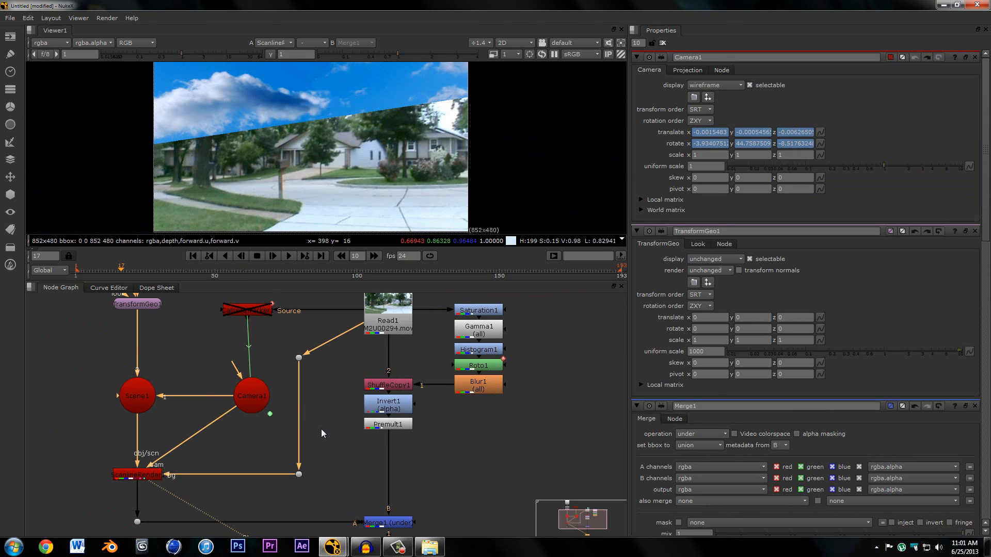
pyautogui.moveTo(322, 429); pyautogui.dragTo(278, 409, button='middle')
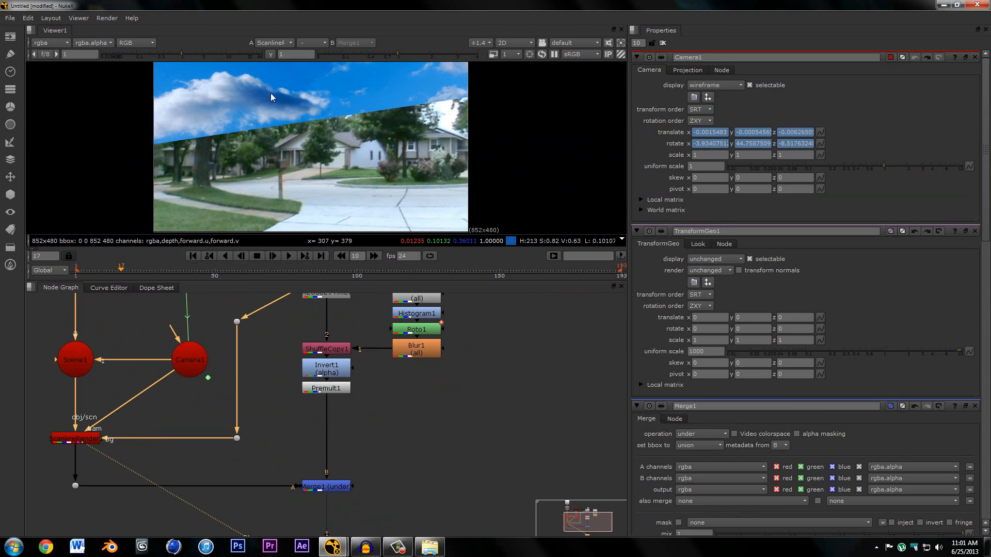
pyautogui.press('1')
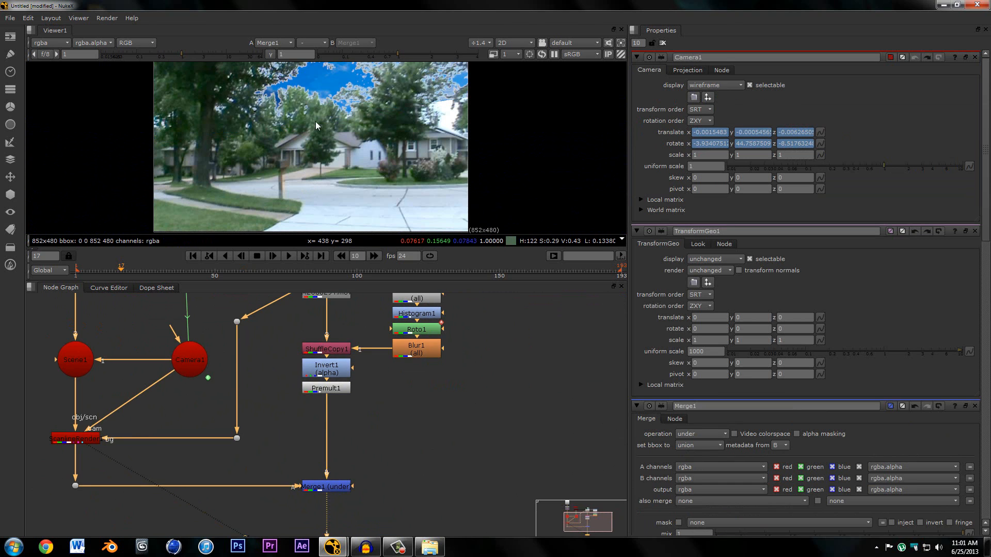
# Add a Transform node and insert it between the ScanlineRender and the elbow dot feeding Merge1's A input.
pyautogui.scroll(-3, 314, 119)
pyautogui.scroll(2, 314, 119)
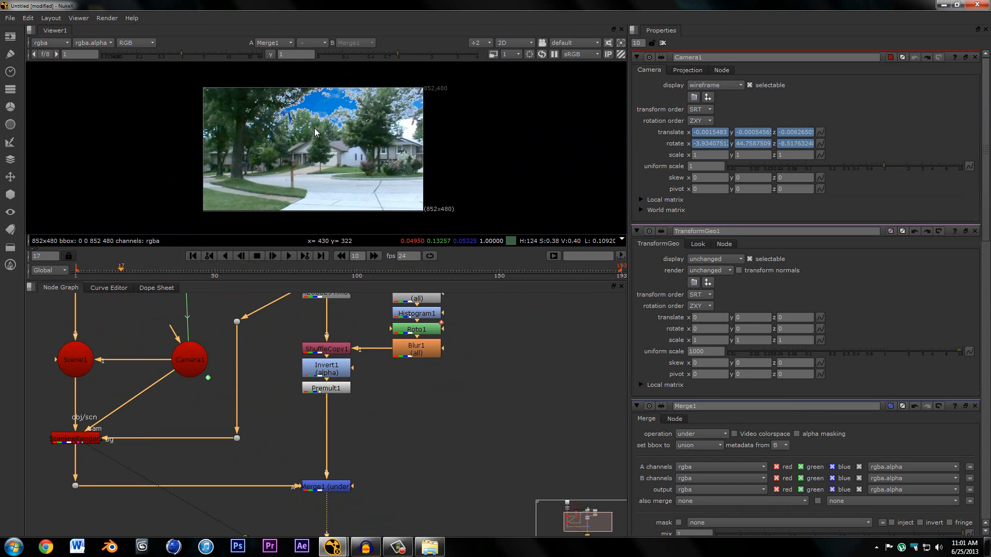
pyautogui.scroll(1, 314, 129)
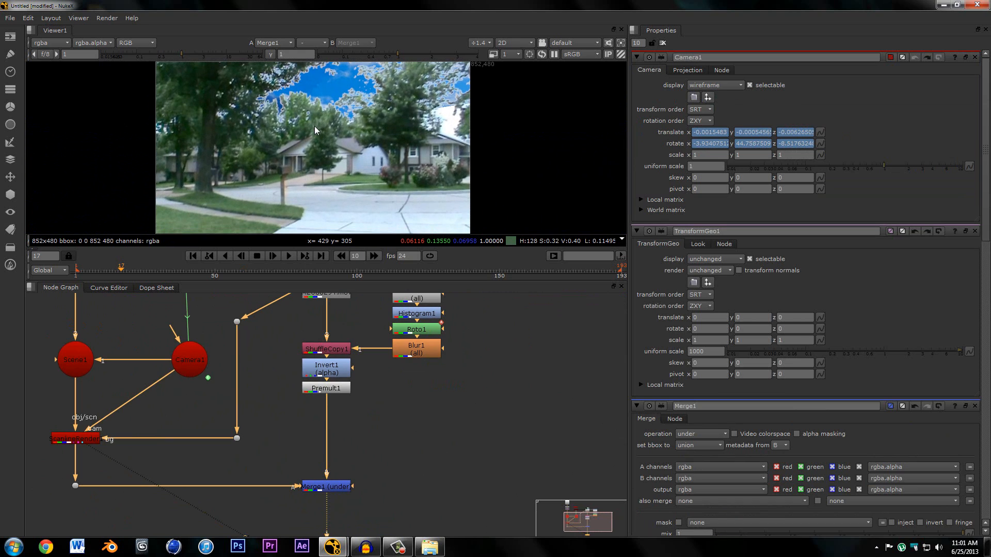
pyautogui.moveTo(156, 445); pyautogui.dragTo(197, 360, button='middle')
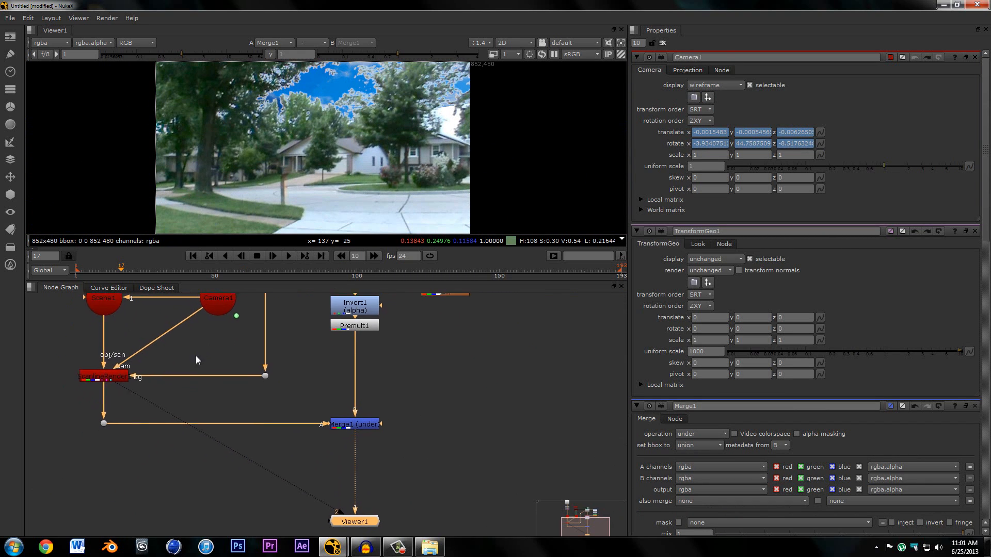
pyautogui.press('Tab')
pyautogui.write('tran')
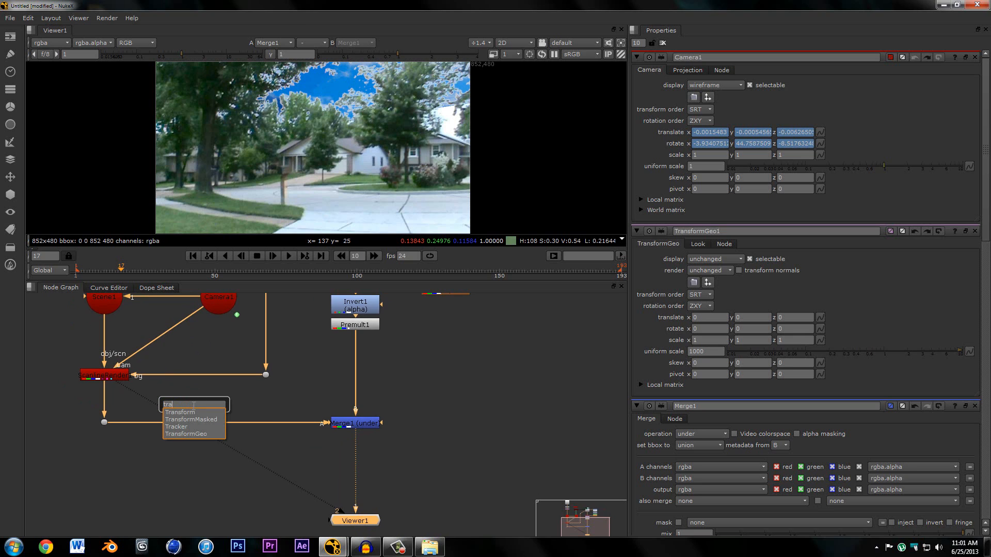
pyautogui.click(165, 414)
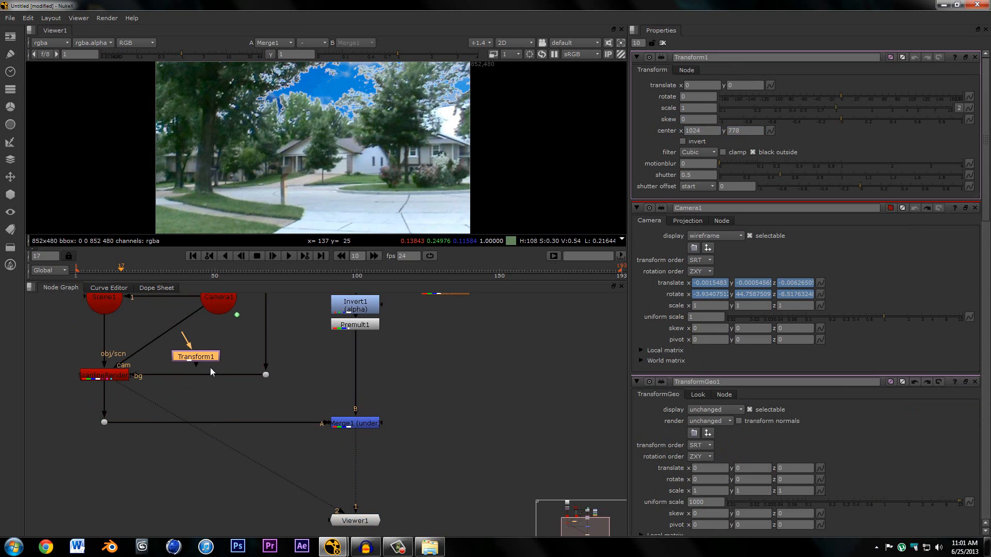
pyautogui.moveTo(209, 360); pyautogui.dragTo(114, 402)
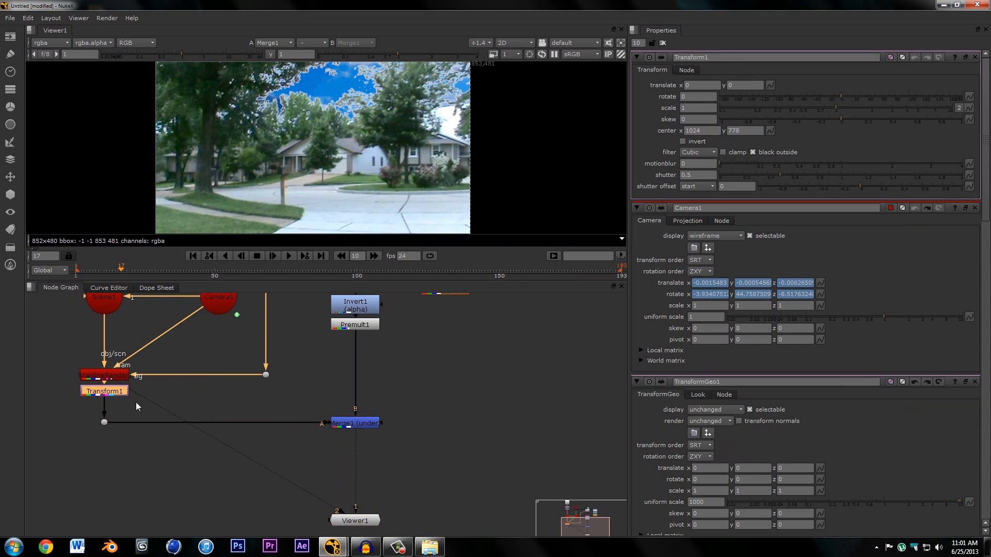
pyautogui.click(190, 361)
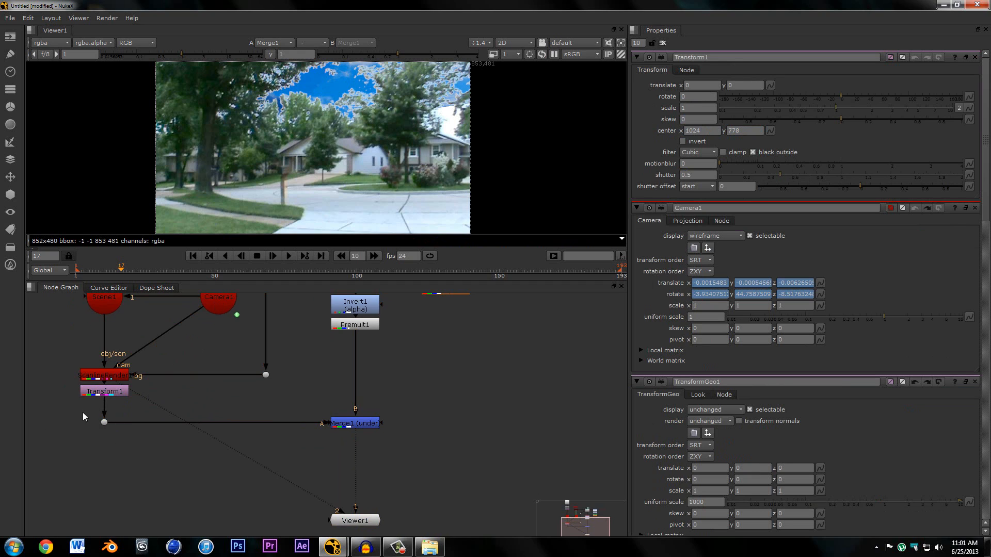
# Try to shift the sky render down by 64 pixels with Transform1.
pyautogui.scroll(-2, 361, 132)
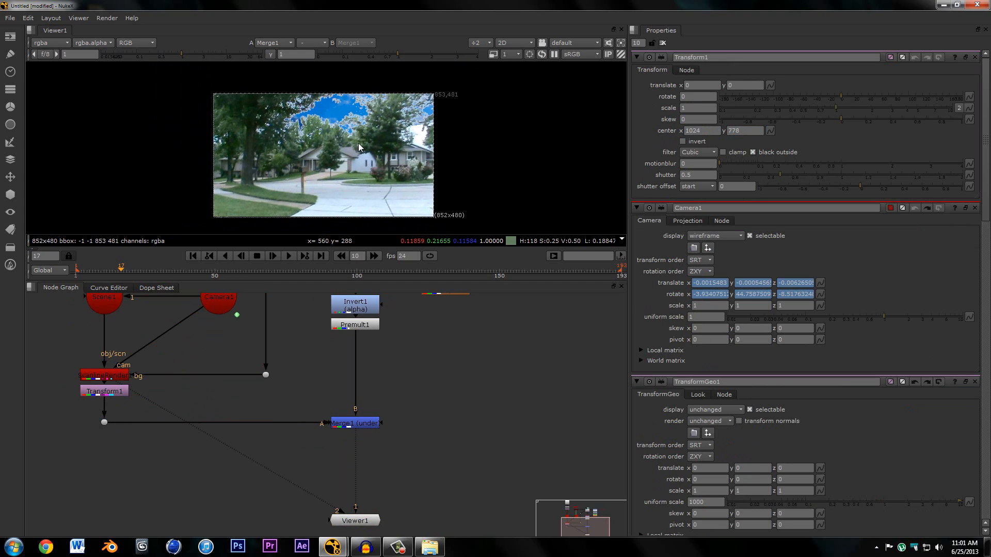
pyautogui.scroll(-1, 359, 147)
pyautogui.click(107, 391)
pyautogui.scroll(-2, 348, 115)
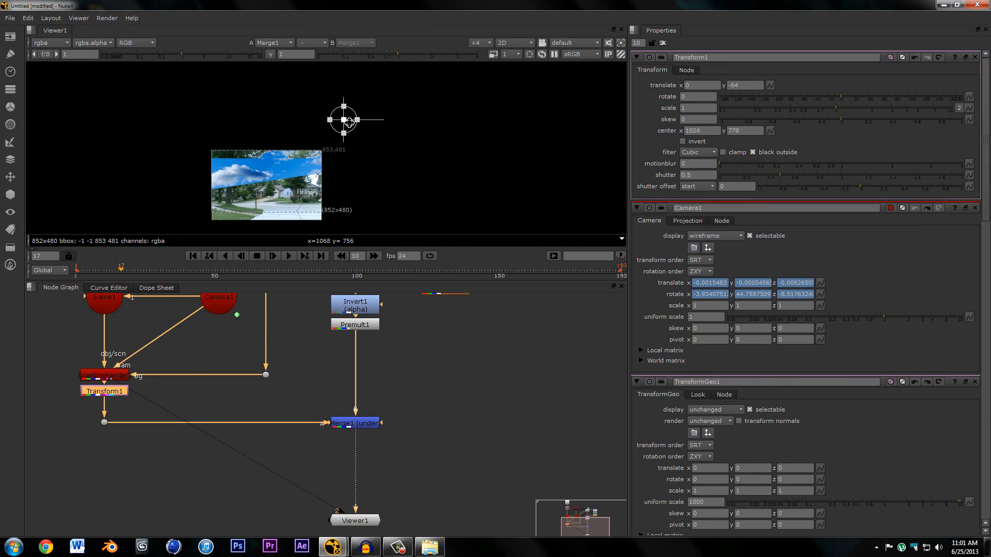
pyautogui.moveTo(340, 183); pyautogui.dragTo(389, 127, button='middle')
pyautogui.scroll(1, 387, 132)
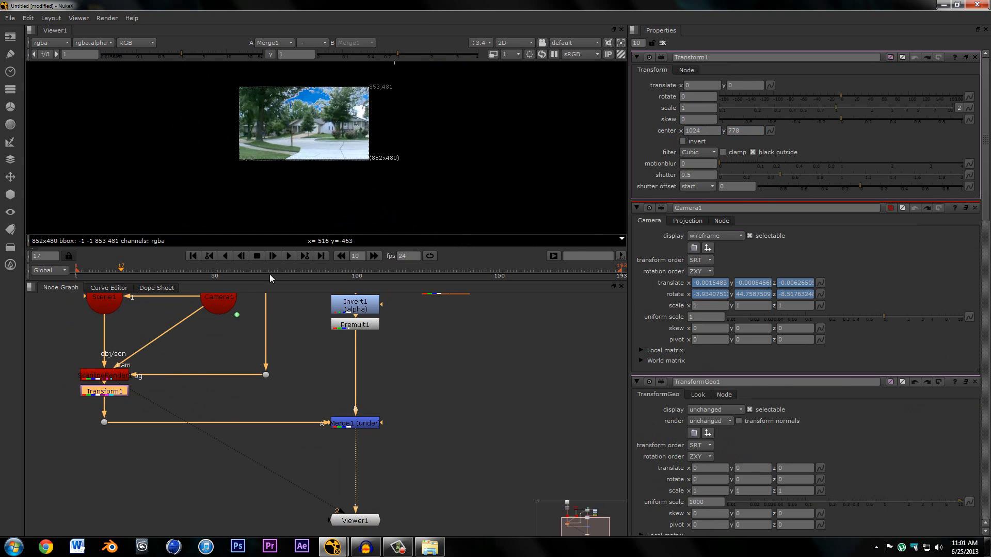
# Disconnect the ScanlineRender's bg input from the elbow dot that comes from the Read1 footage.
pyautogui.moveTo(181, 372); pyautogui.dragTo(181, 404, button='middle')
pyautogui.scroll(1, 182, 403)
pyautogui.scroll(-1, 212, 372)
pyautogui.moveTo(213, 373); pyautogui.dragTo(225, 458, button='middle')
pyautogui.scroll(2, 286, 398)
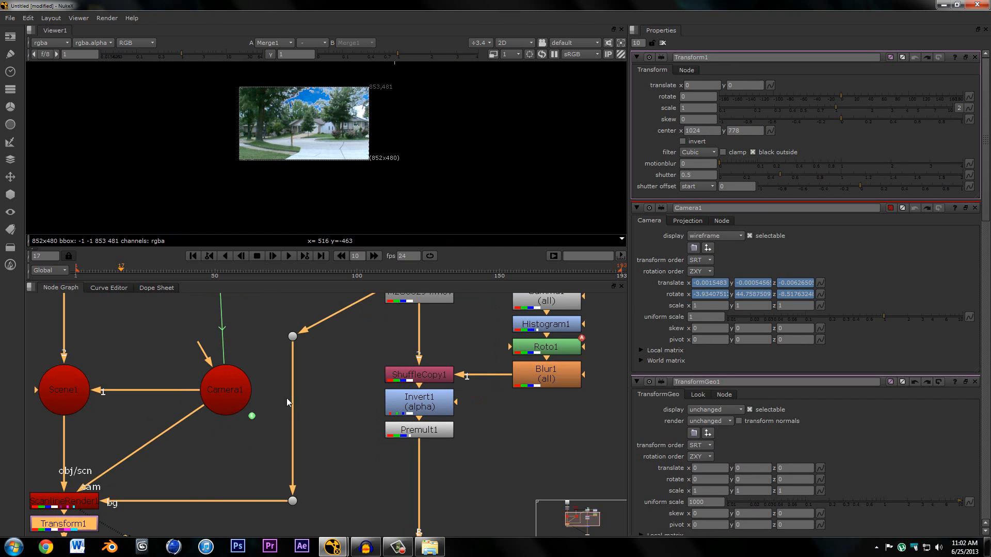
pyautogui.moveTo(242, 500); pyautogui.dragTo(123, 429)
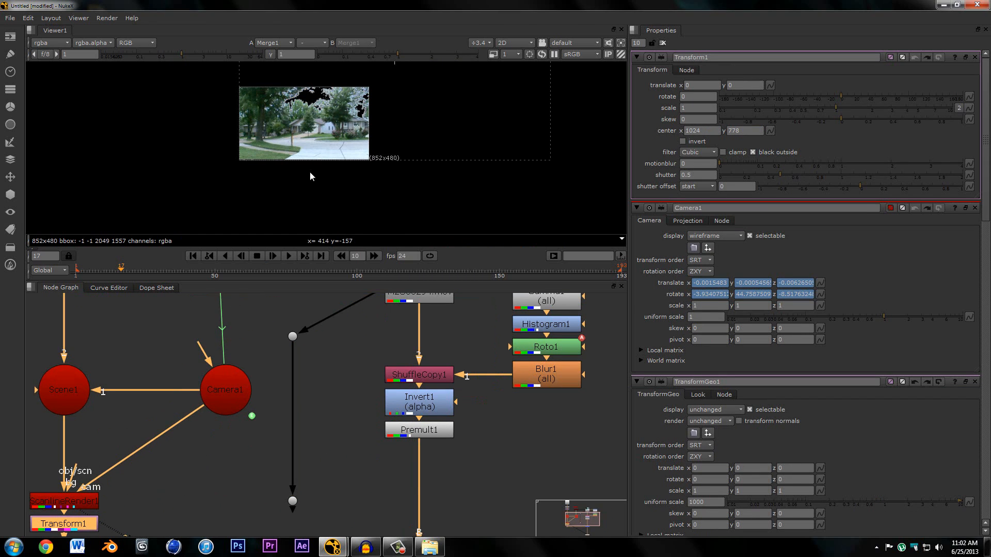
# Scale the sky to about 0.483 with Transform1 and translate it to about x -554, y -664 behind the trees.
pyautogui.scroll(1, 336, 181)
pyautogui.moveTo(409, 63); pyautogui.dragTo(411, 84, button='middle')
pyautogui.moveTo(412, 80); pyautogui.dragTo(302, 196)
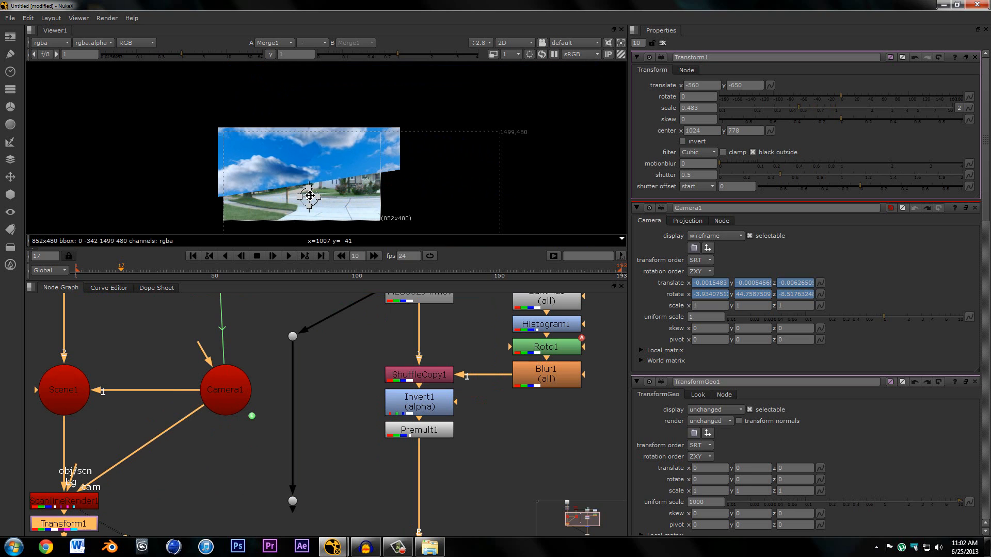
pyautogui.moveTo(310, 195); pyautogui.dragTo(311, 199)
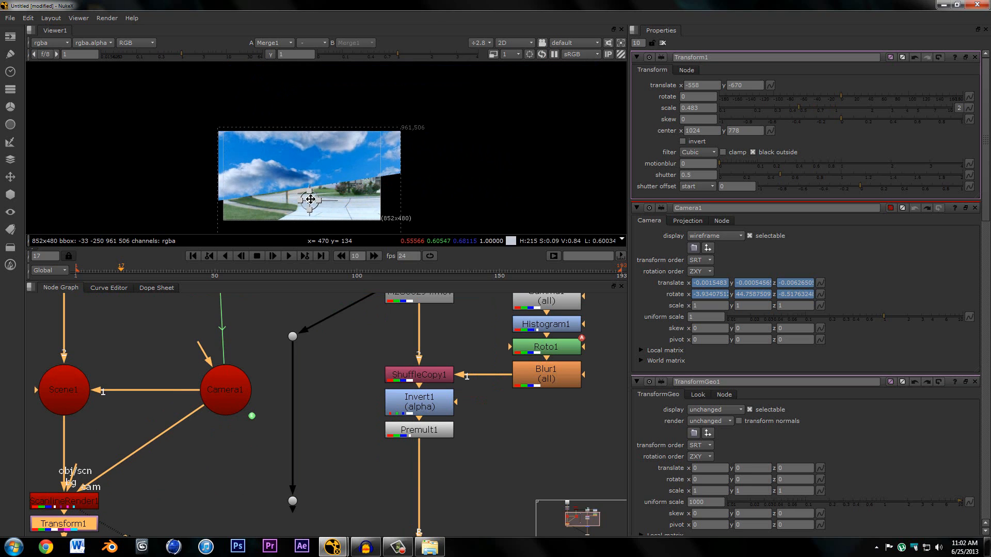
pyautogui.scroll(6, 336, 150)
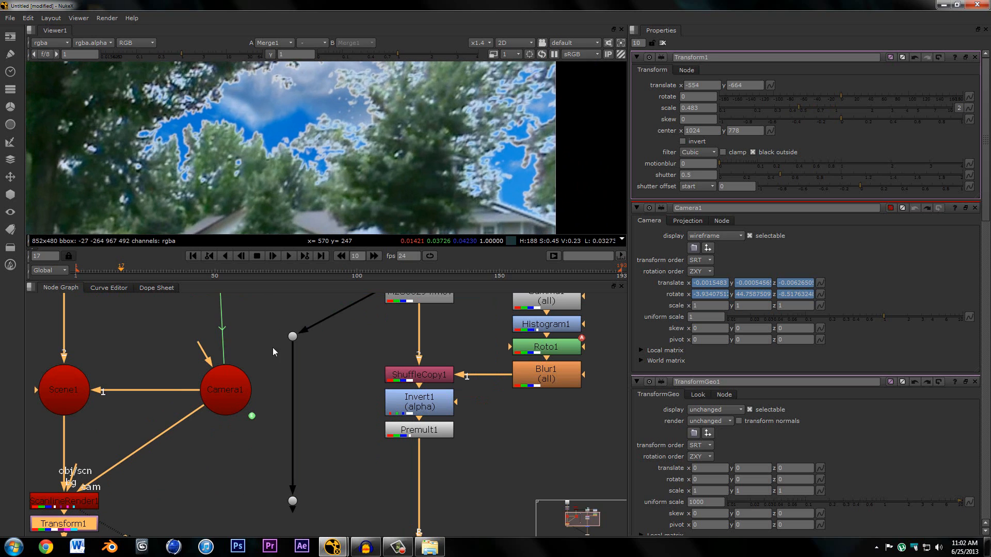
# Delete the two unused dots beside Camera1 and move Merge1 with its A-input dot lower in the node graph.
pyautogui.click(272, 348)
pyautogui.moveTo(257, 384)
pyautogui.mouseDown(button='middle')
pyautogui.moveTo(265, 294)
pyautogui.moveTo(274, 385)
pyautogui.mouseUp(button='middle')
pyautogui.scroll(-3, 274, 320)
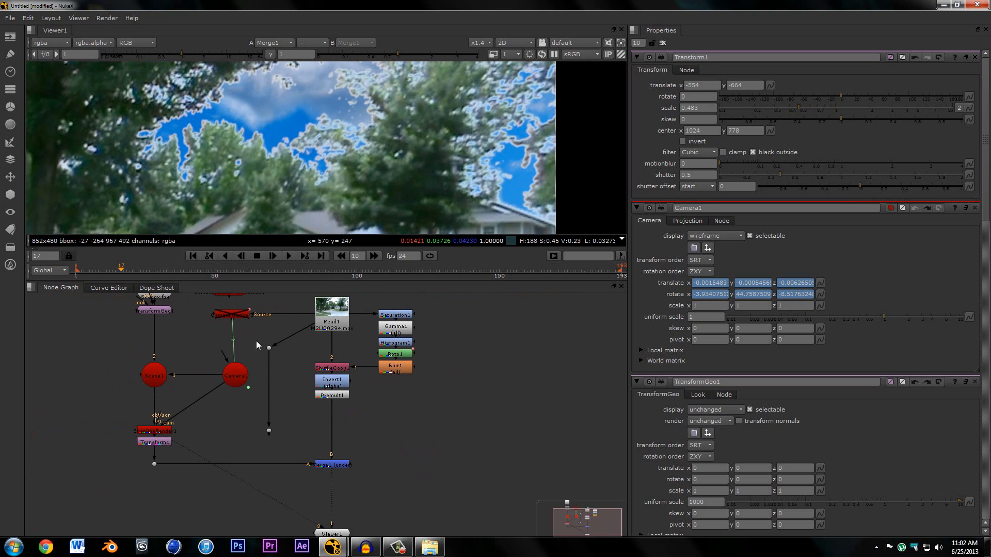
pyautogui.moveTo(256, 340); pyautogui.dragTo(275, 443)
pyautogui.press('Delete')
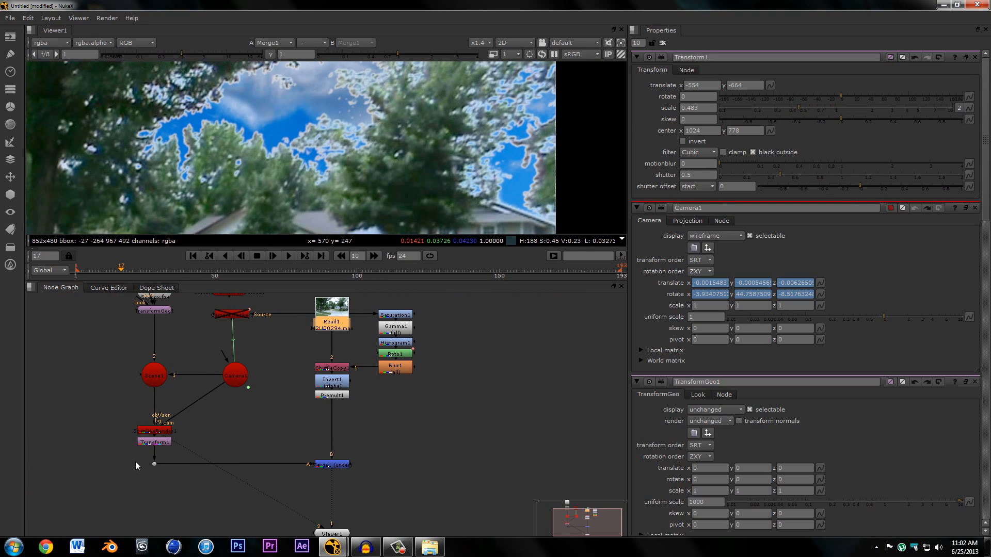
pyautogui.moveTo(135, 462); pyautogui.dragTo(342, 485)
pyautogui.click(203, 455)
# Add a Saturation node and insert it directly after Transform1 in the sky branch.
pyautogui.press('Tab')
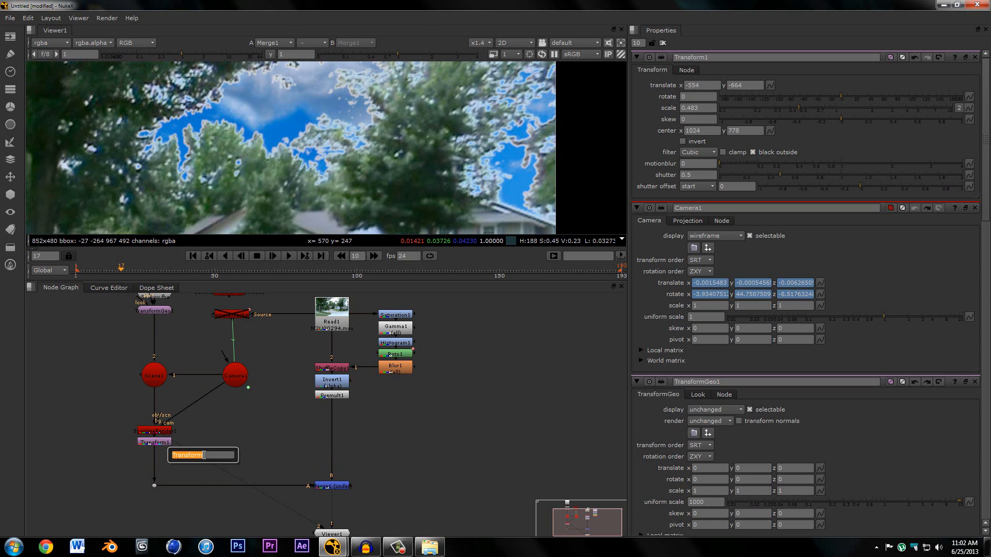
pyautogui.write('tra')
pyautogui.moveTo(191, 456); pyautogui.dragTo(145, 454)
pyautogui.write('sa')
pyautogui.click(192, 463)
pyautogui.click(192, 464)
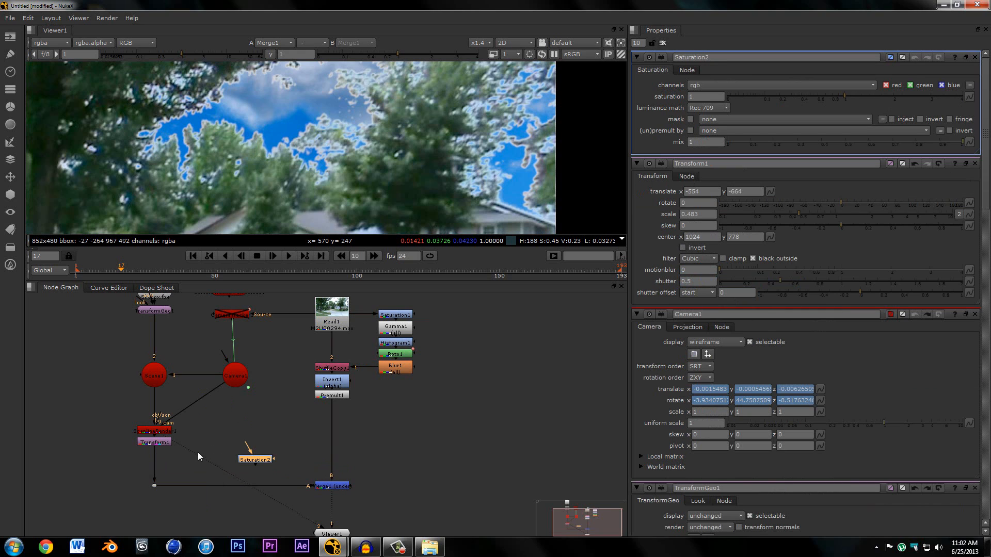
pyautogui.click(162, 461)
pyautogui.moveTo(162, 462); pyautogui.dragTo(162, 454)
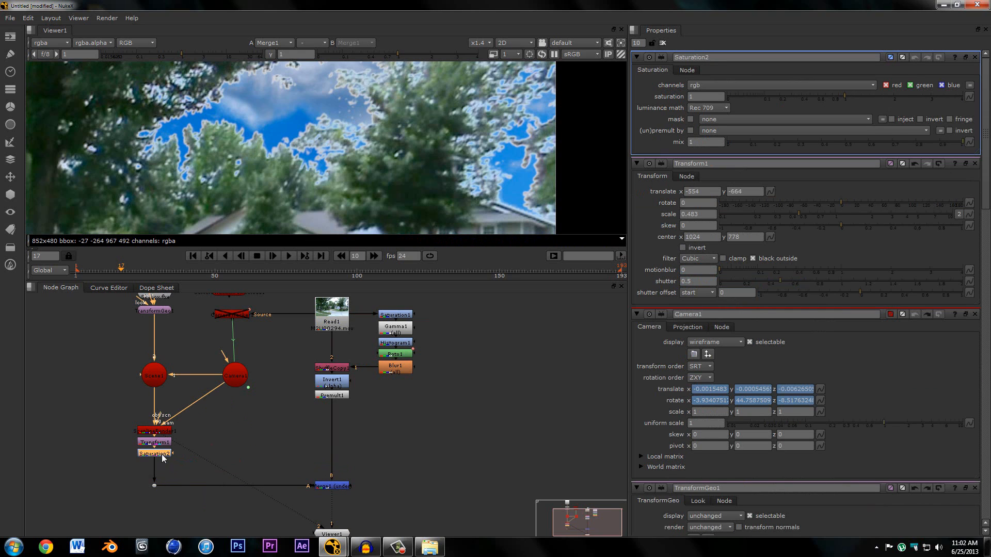
# Remove Viewer1's second connection to Transform1 and set Saturation2's saturation to 0.66.
pyautogui.click(215, 467)
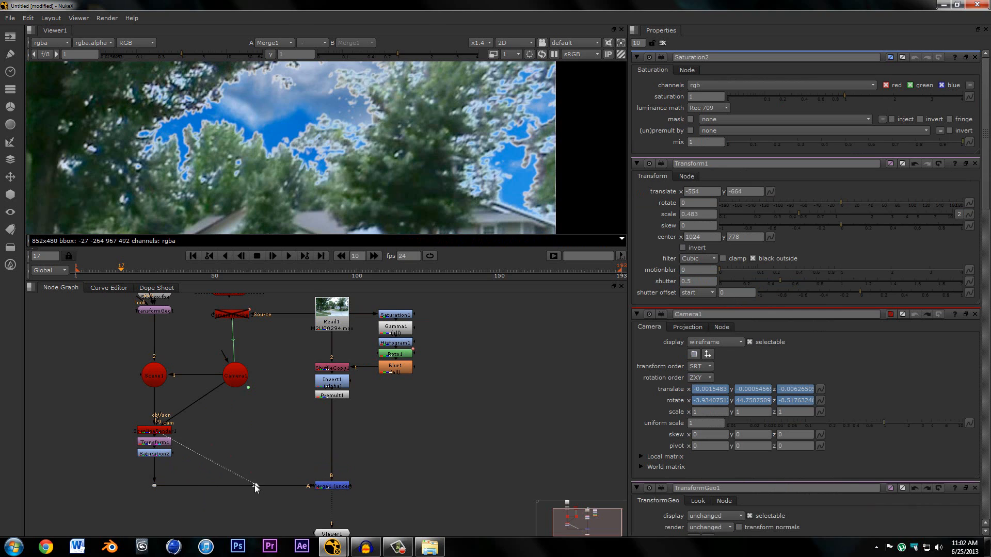
pyautogui.moveTo(270, 442); pyautogui.dragTo(255, 432, button='middle')
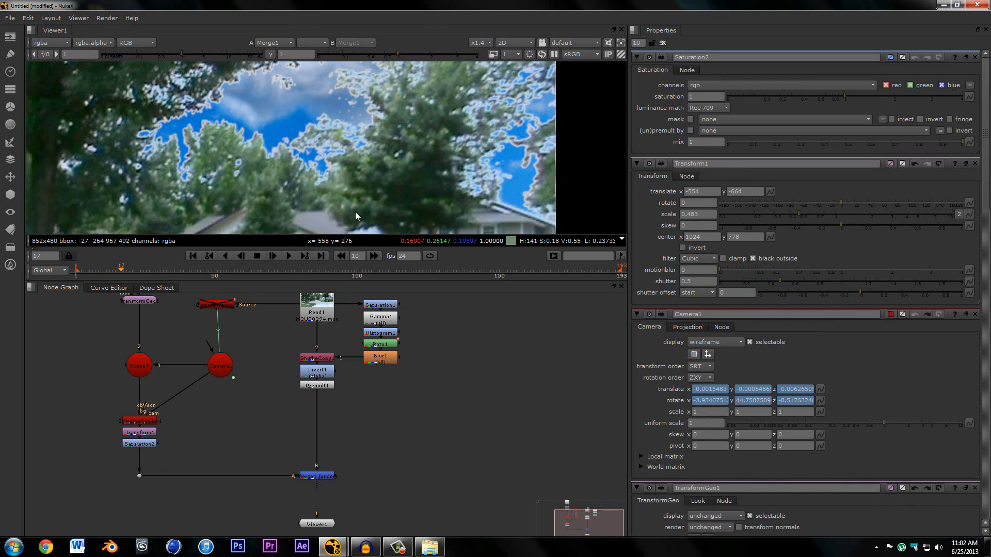
pyautogui.moveTo(842, 95); pyautogui.dragTo(819, 98)
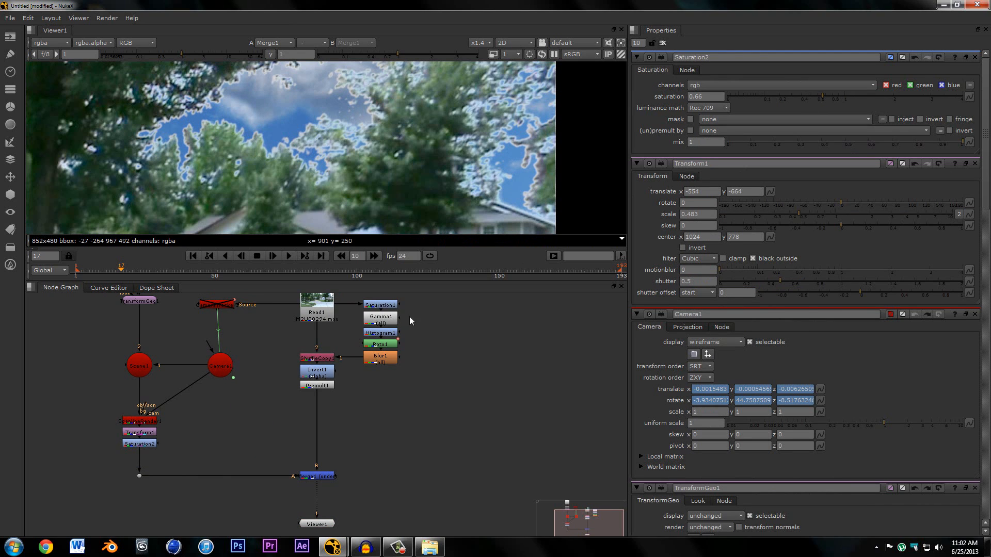
# Insert a Gamma node after Saturation2 in the sky branch and set its value to 3.22.
pyautogui.scroll(2, 281, 351)
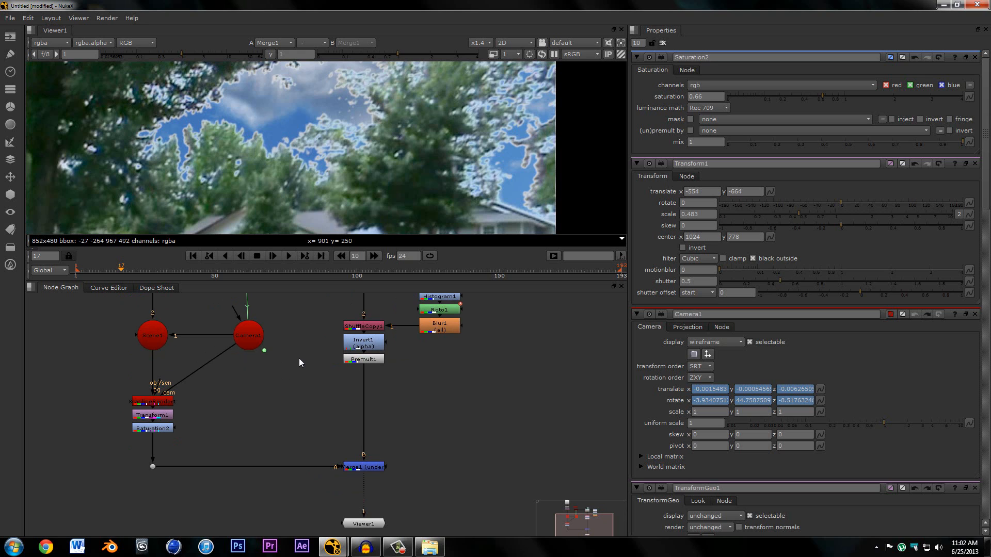
pyautogui.press('Tab')
pyautogui.write('ga')
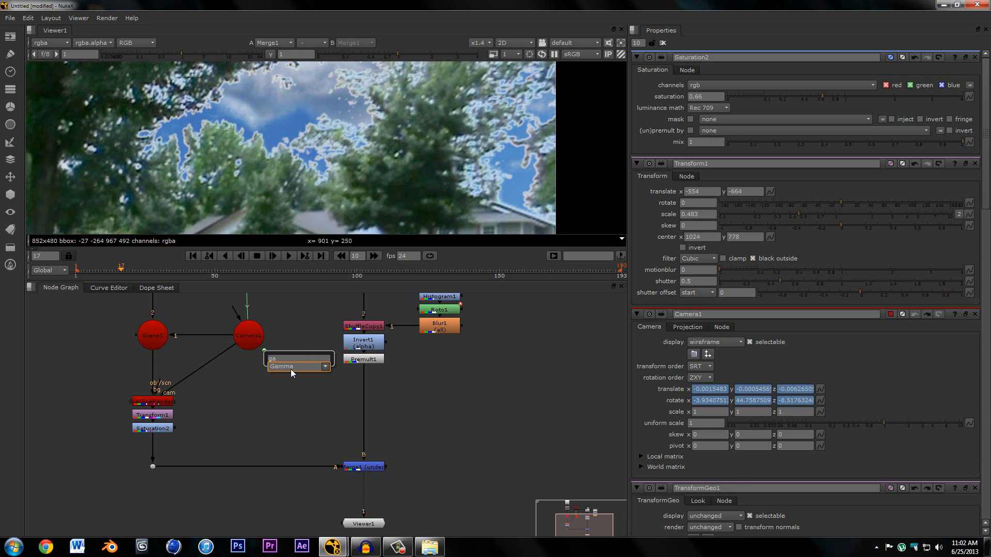
pyautogui.press('Return')
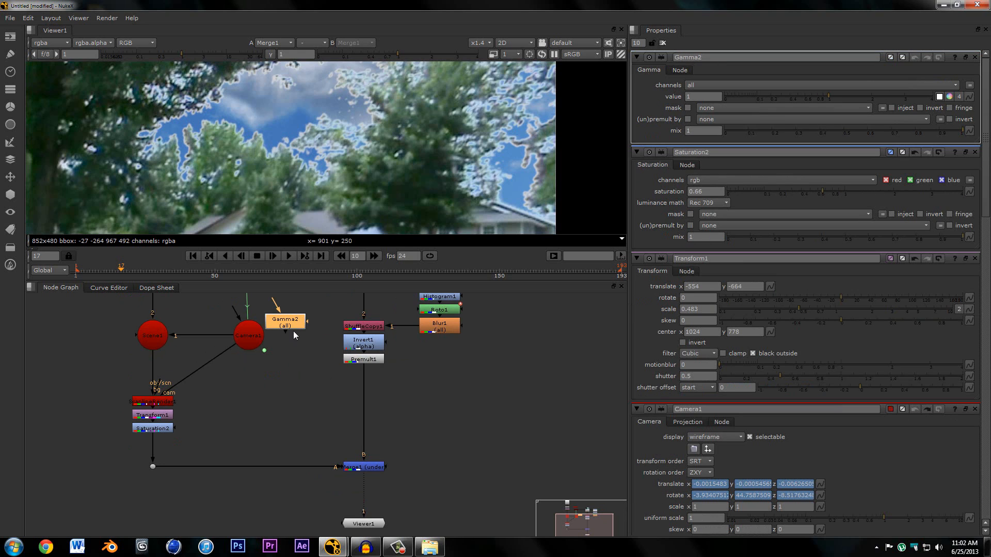
pyautogui.click(157, 441)
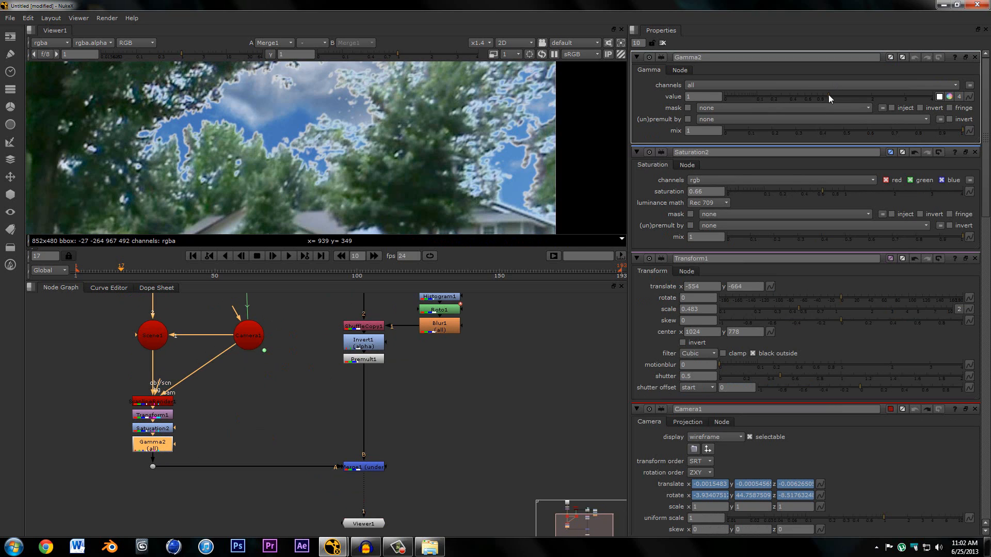
pyautogui.moveTo(828, 94); pyautogui.dragTo(913, 88)
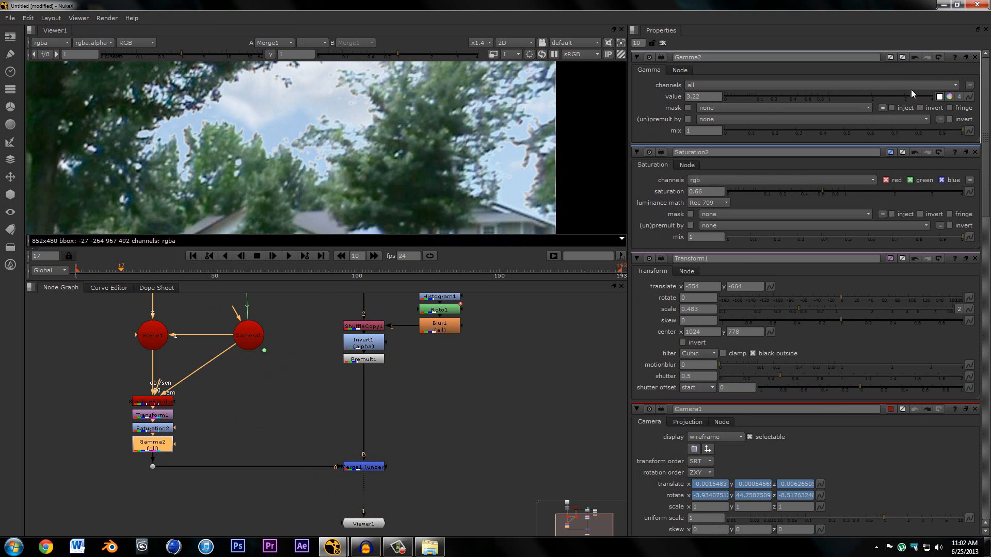
# Set the size of the Blur1 matte blur to 11 to soften the edges between the trees and sky.
pyautogui.scroll(-3, 427, 141)
pyautogui.scroll(3, 408, 124)
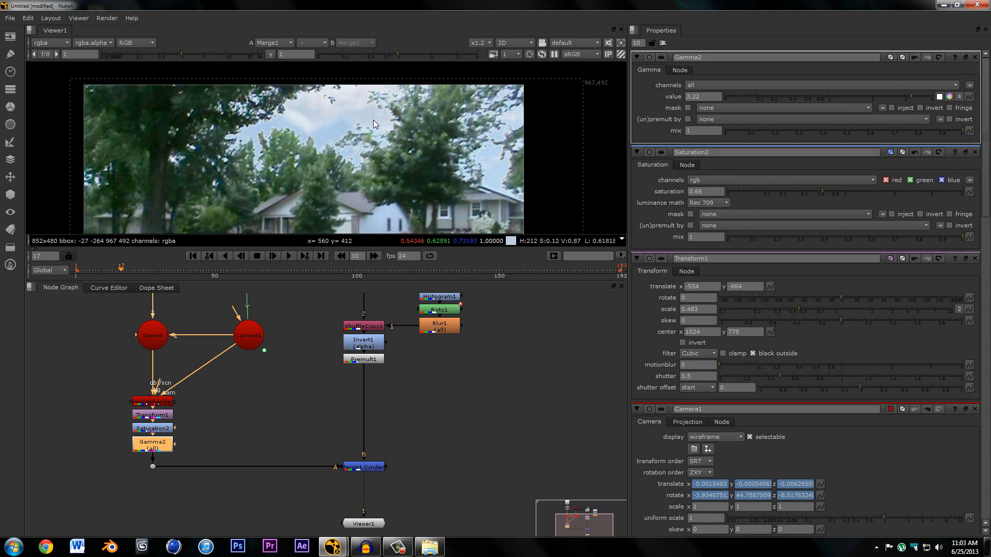
pyautogui.scroll(4, 373, 120)
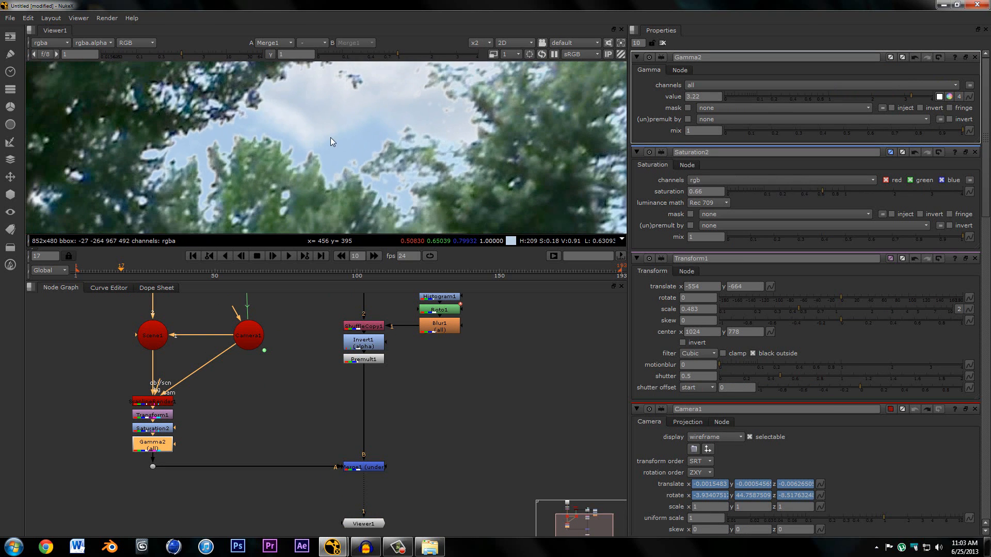
pyautogui.doubleClick(429, 328)
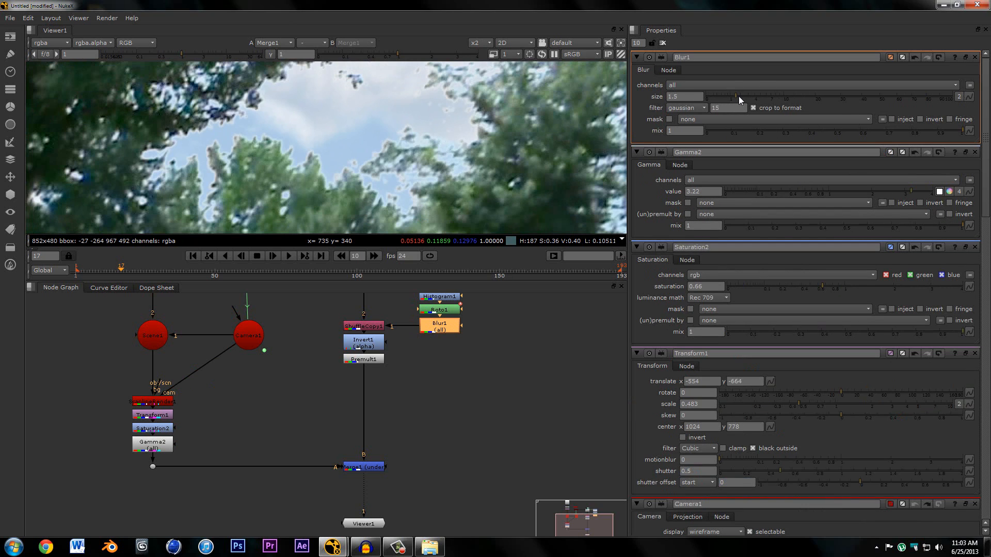
pyautogui.click(735, 96)
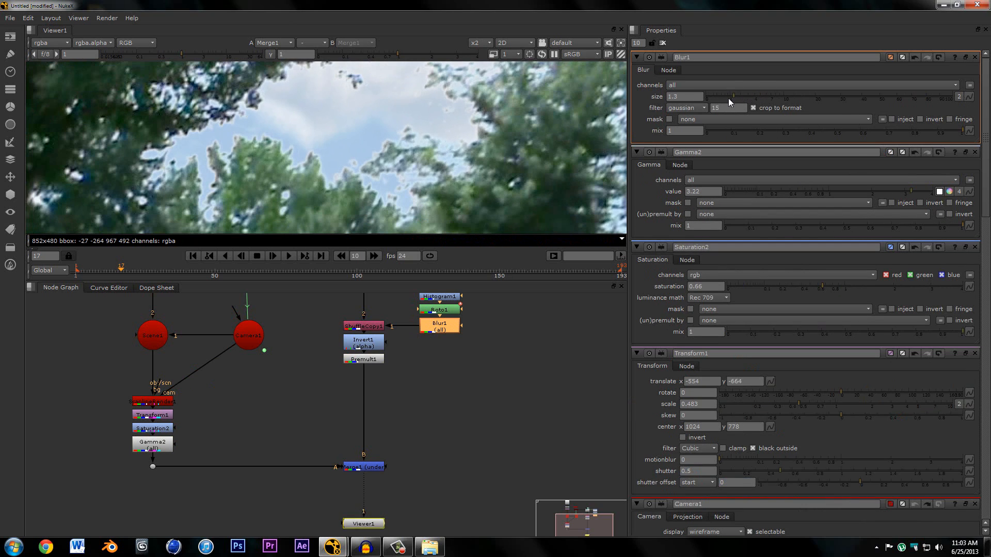
pyautogui.moveTo(726, 98); pyautogui.dragTo(789, 91)
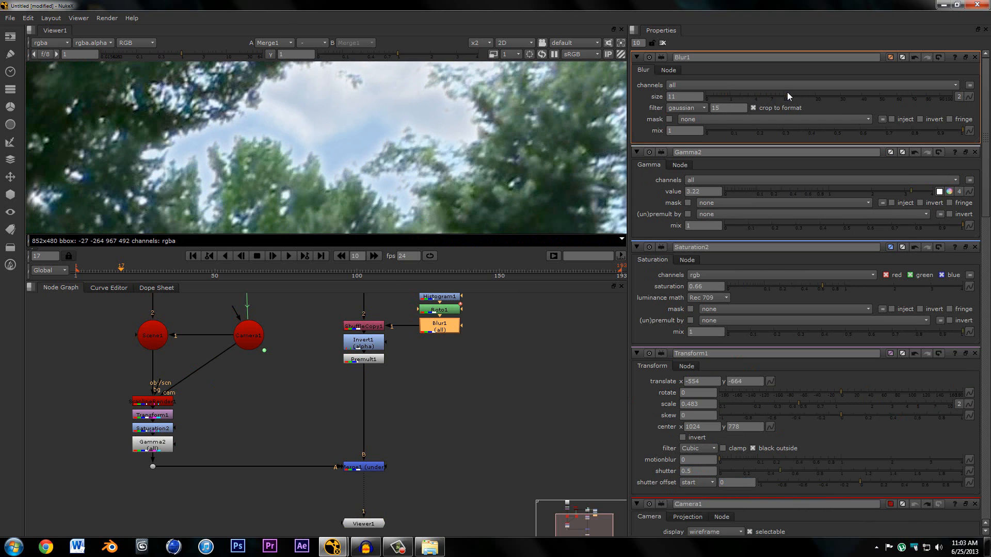
# Examine the softened matte edges around the trees and rooftops in the Merge1 composite.
pyautogui.scroll(-2, 387, 116)
pyautogui.scroll(1, 392, 125)
pyautogui.moveTo(395, 150); pyautogui.dragTo(335, 147, button='middle')
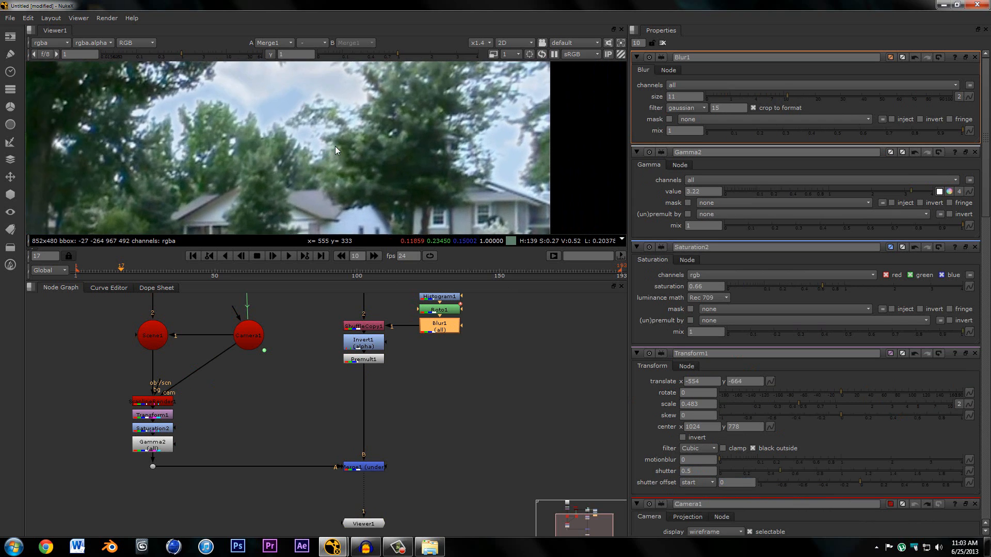
pyautogui.scroll(-1, 278, 120)
pyautogui.scroll(-1, 284, 122)
pyautogui.moveTo(285, 122); pyautogui.dragTo(327, 144, button='middle')
pyautogui.scroll(-1, 316, 124)
pyautogui.scroll(3, 328, 144)
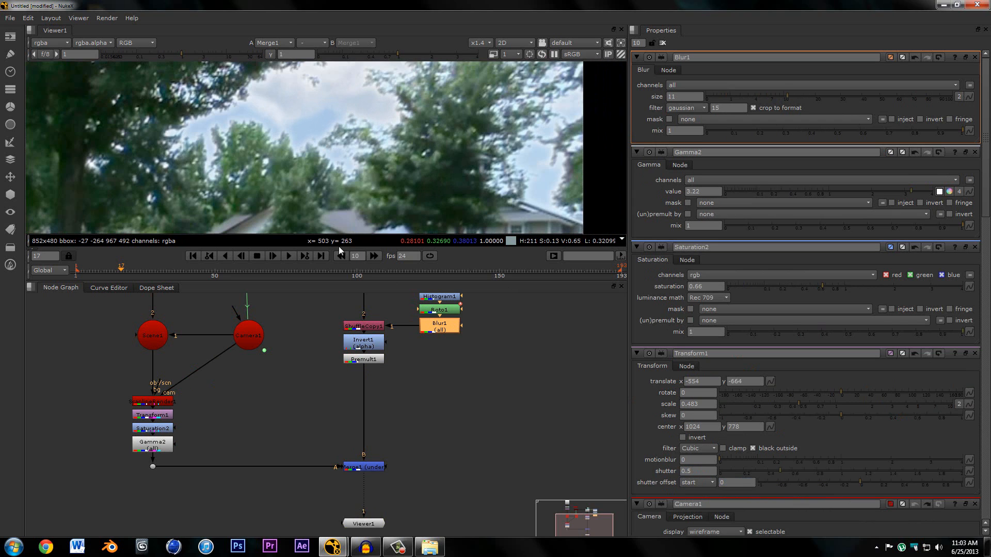
# Connect the original Read1 footage to Viewer1's second input and return the viewer to the Merge1 composite.
pyautogui.moveTo(414, 368); pyautogui.dragTo(403, 425, button='middle')
pyautogui.scroll(-3, 403, 424)
pyautogui.click(354, 367)
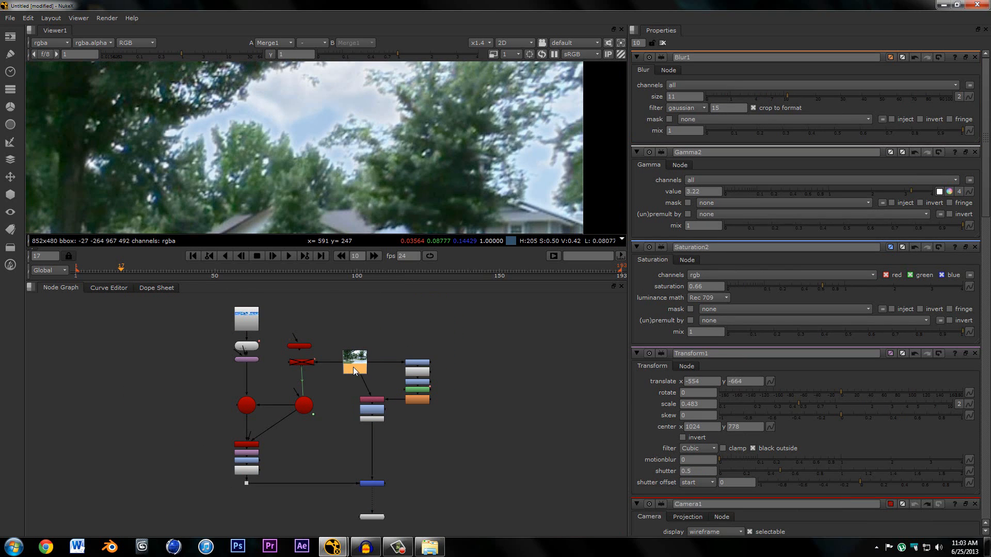
pyautogui.press('1')
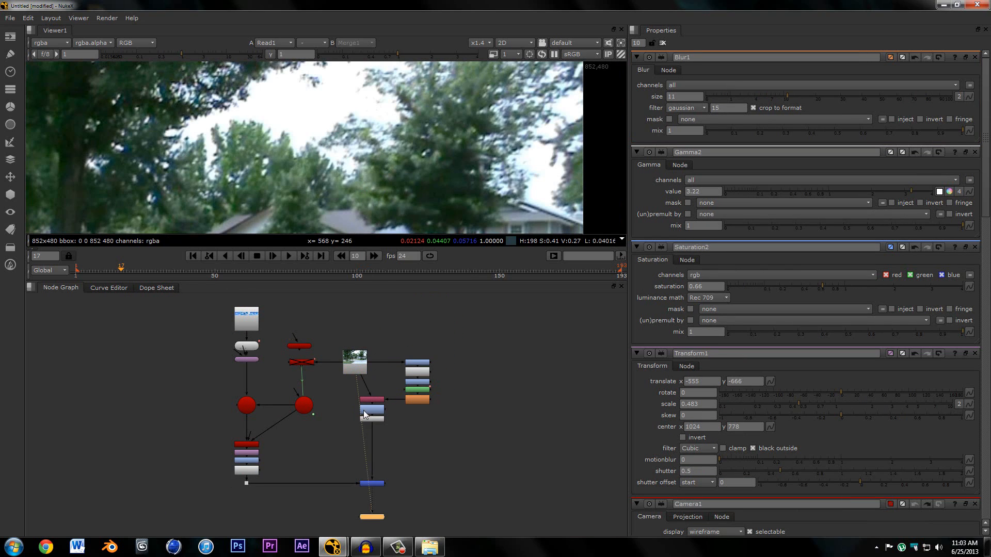
pyautogui.scroll(5, 365, 413)
pyautogui.scroll(-2, 370, 419)
pyautogui.moveTo(381, 430); pyautogui.dragTo(372, 311, button='middle')
pyautogui.scroll(2, 367, 344)
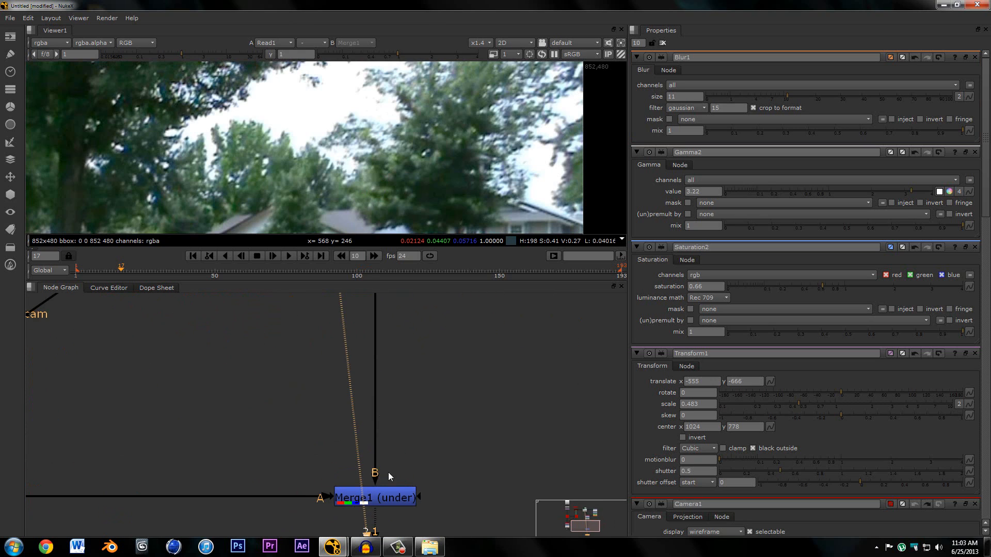
pyautogui.scroll(-2, 389, 471)
pyautogui.moveTo(390, 470); pyautogui.dragTo(383, 393, button='middle')
pyautogui.click(382, 411)
pyautogui.press('1')
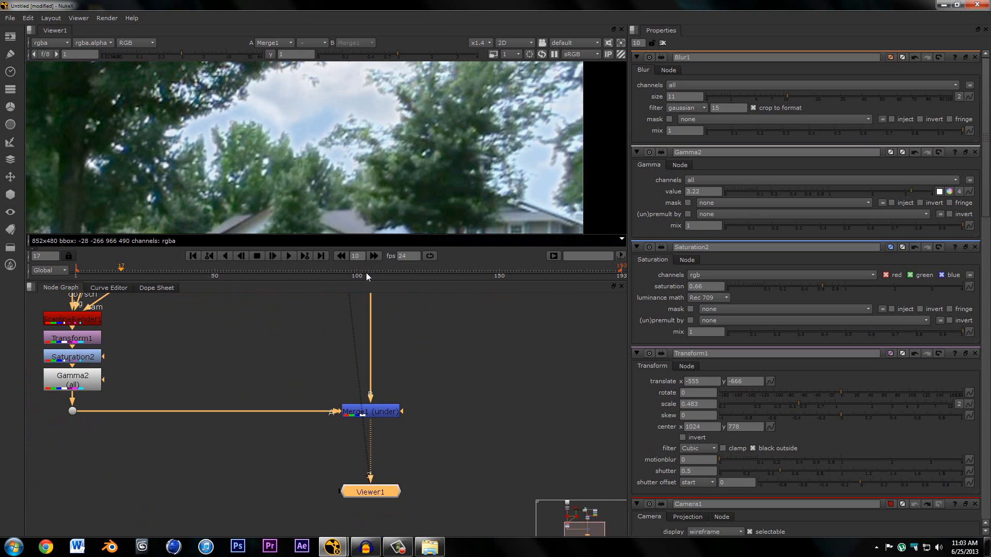
# Nudge Transform1's translate to x -558, y -671 and close all open node properties.
pyautogui.press('KP_4')
pyautogui.press('KP_4')
pyautogui.press('KP_2')
pyautogui.press('KP_2')
pyautogui.press('KP_2')
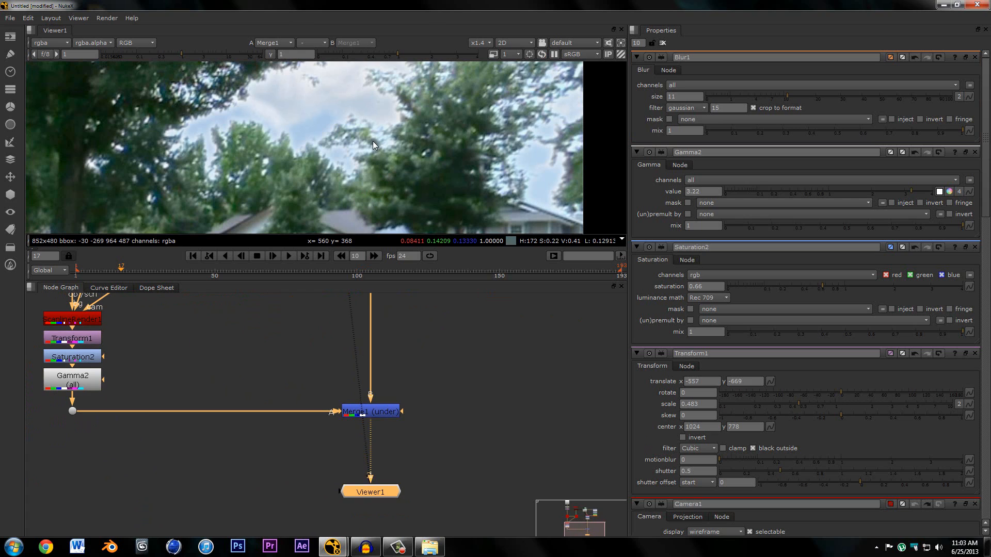
pyautogui.press('KP_4')
pyautogui.press('KP_2')
pyautogui.press('KP_2')
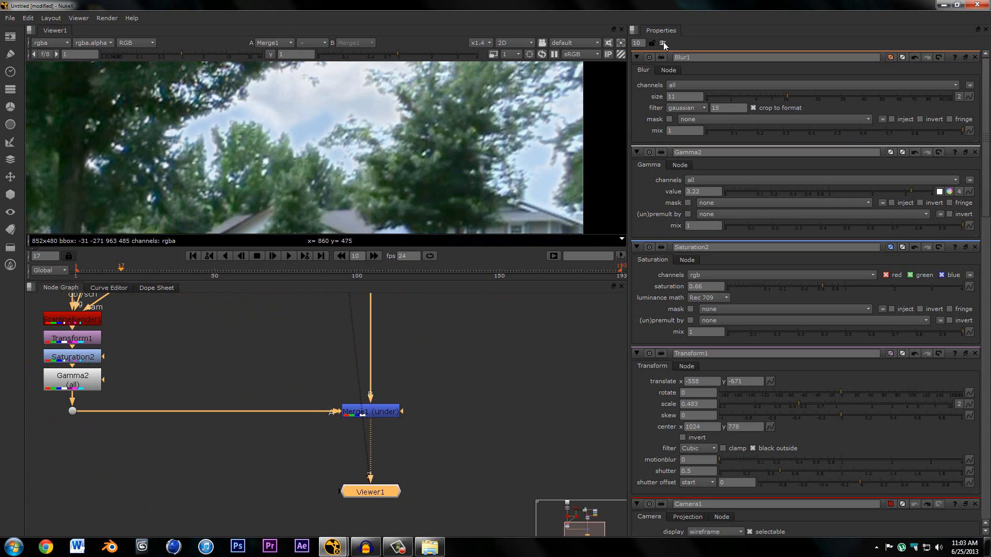
pyautogui.click(664, 43)
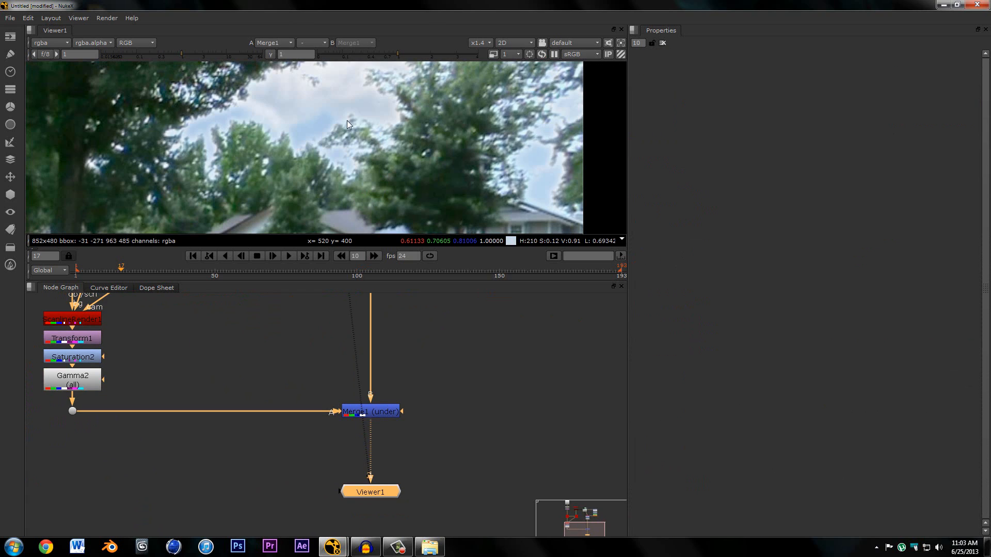
# Compare the Merge1 composite with the original Read1 footage by switching repeatedly between the two viewer inputs.
pyautogui.press('2')
pyautogui.press('1')
pyautogui.press('2')
pyautogui.press('1')
pyautogui.press('2')
pyautogui.press('1')
pyautogui.press('2')
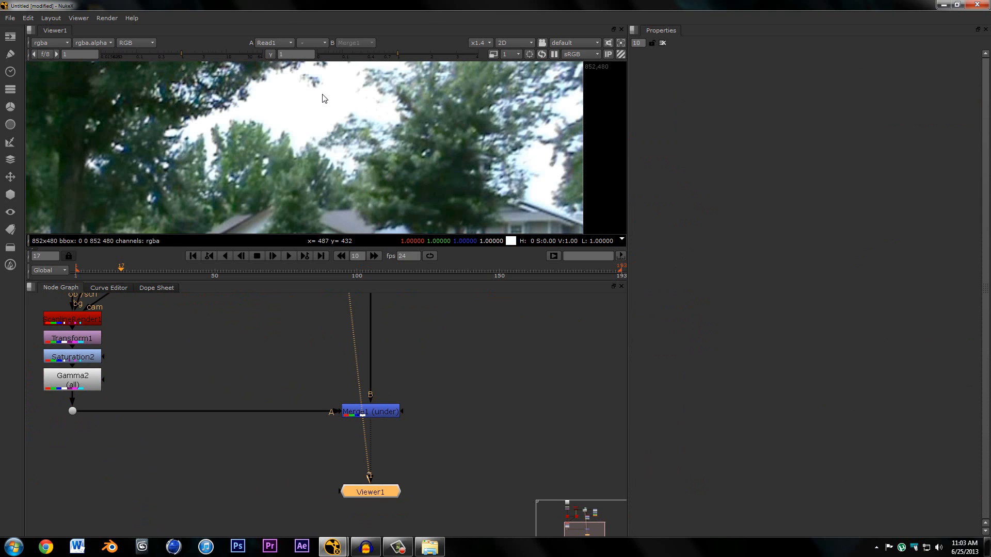
pyautogui.press('1')
pyautogui.press('2')
pyautogui.press('1')
# Examine the Merge1 composite at frame 17, both as a whole frame and up close along the tree and sky edges.
pyautogui.press('f')
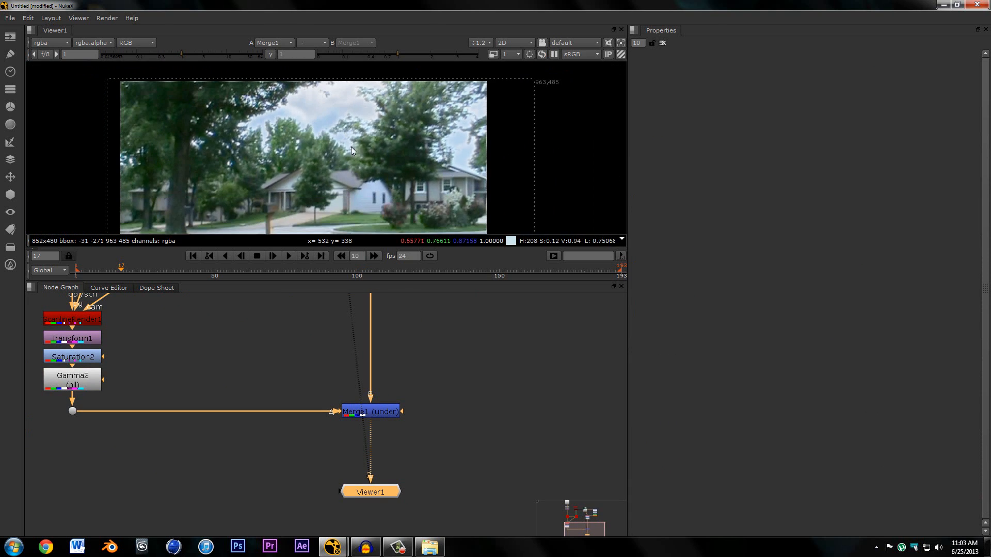
pyautogui.moveTo(362, 124)
pyautogui.mouseDown(button='middle')
pyautogui.moveTo(367, 115)
pyautogui.moveTo(353, 115)
pyautogui.mouseUp(button='middle')
pyautogui.scroll(3, 367, 114)
pyautogui.scroll(-3, 353, 116)
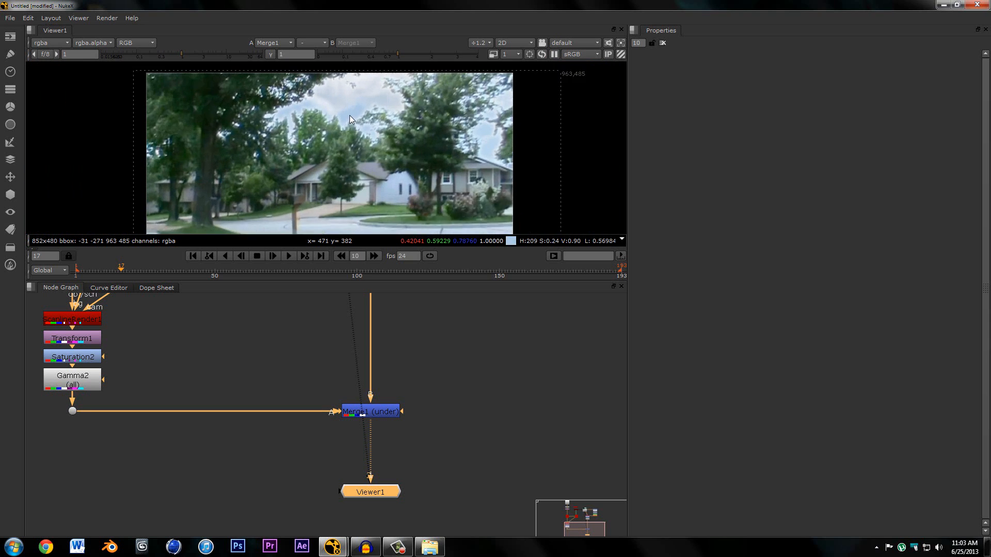
pyautogui.scroll(1, 350, 116)
pyautogui.press('f')
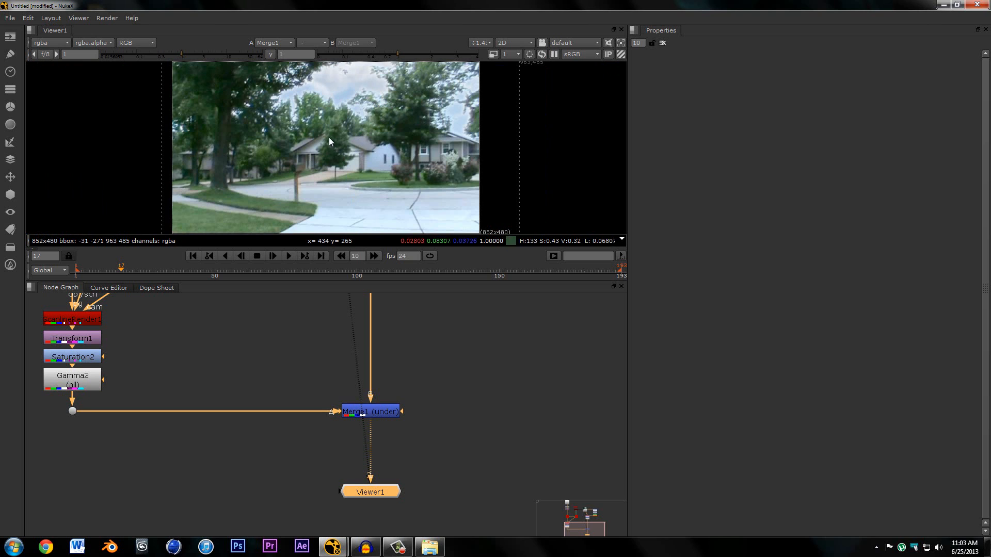
pyautogui.scroll(4, 374, 97)
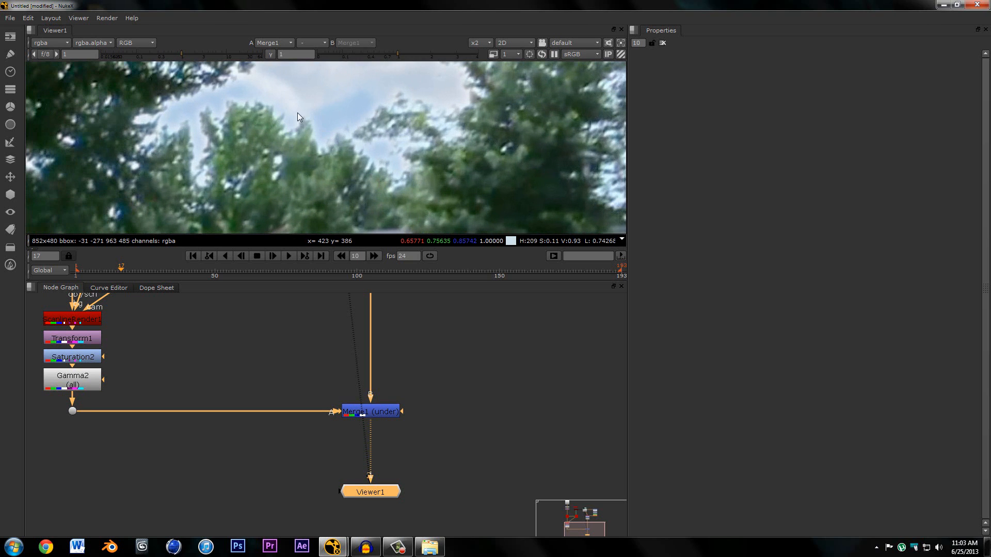
pyautogui.scroll(-3, 323, 146)
pyautogui.press('f')
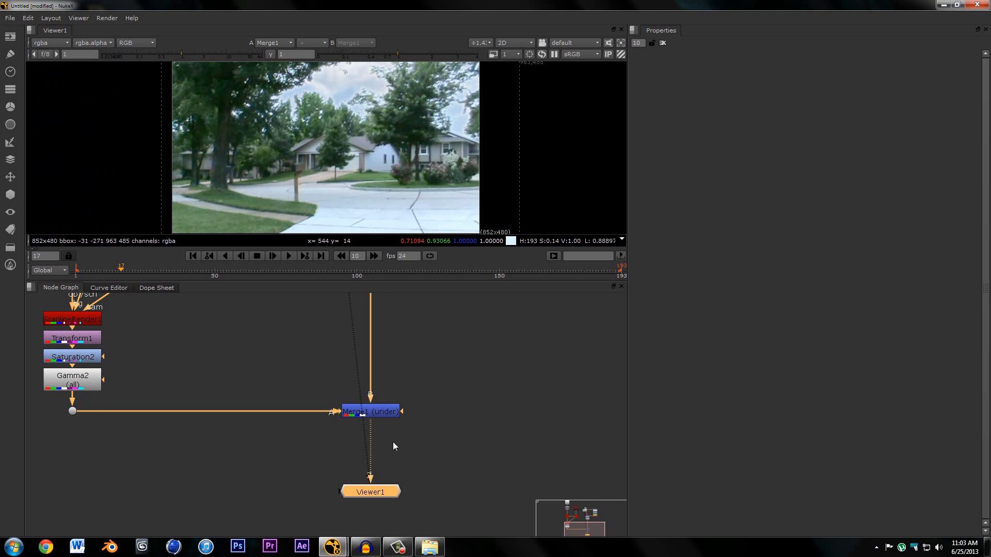
pyautogui.moveTo(405, 333); pyautogui.dragTo(397, 474, button='middle')
pyautogui.scroll(-2, 396, 469)
pyautogui.moveTo(388, 435); pyautogui.dragTo(369, 390, button='middle')
pyautogui.scroll(3, 330, 96)
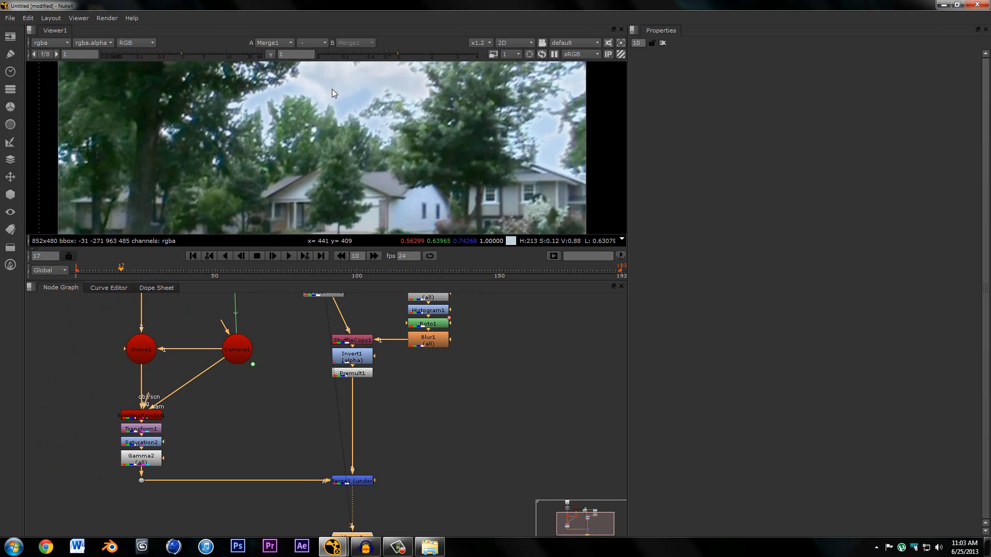
pyautogui.scroll(-3, 333, 89)
# Check the sky replacement at different points of the shot, including frames 57, 114, 48 and 72.
pyautogui.click(234, 268)
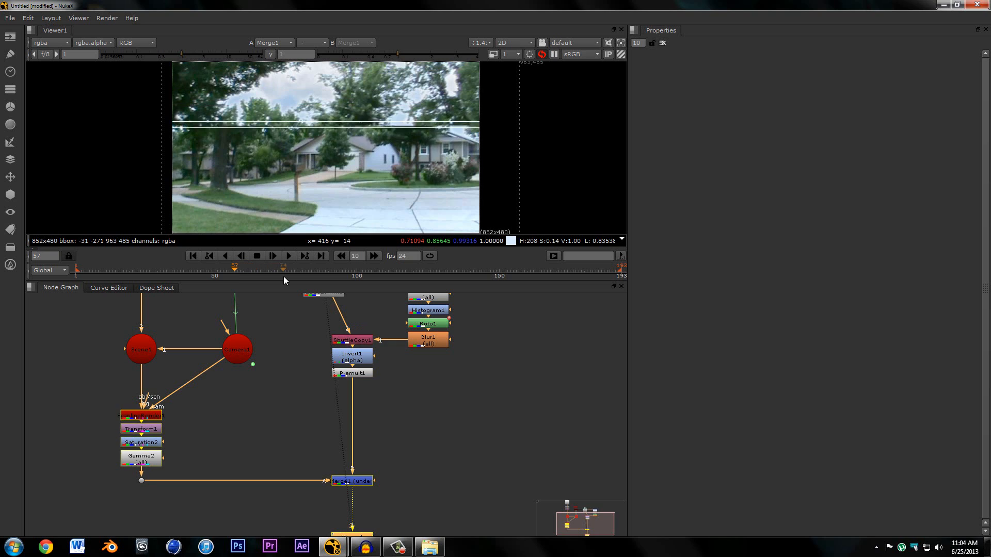
pyautogui.click(398, 277)
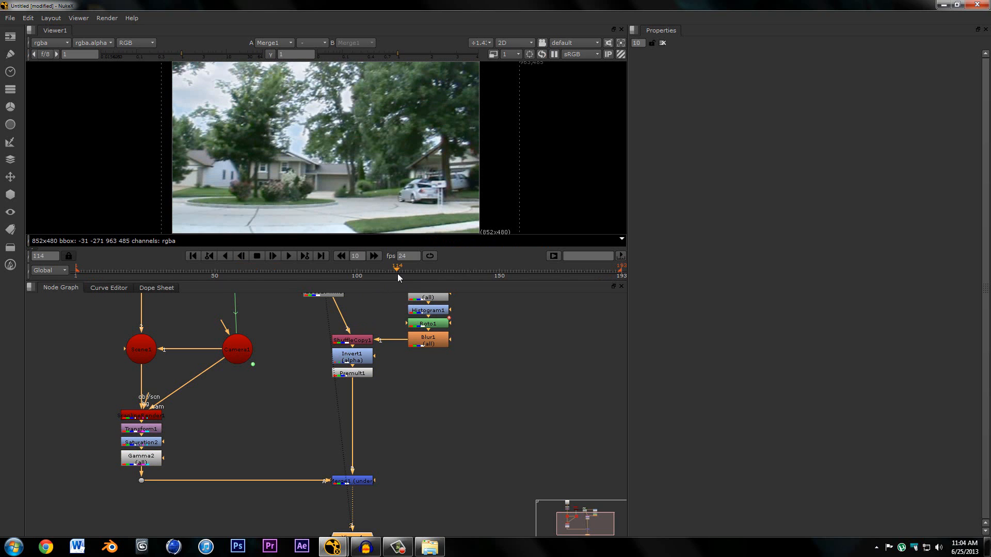
pyautogui.click(209, 274)
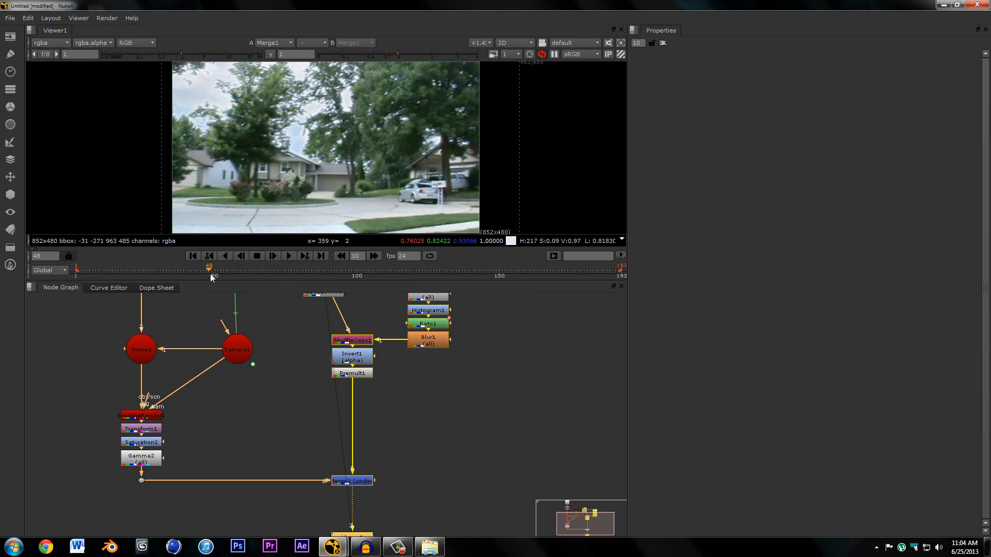
pyautogui.moveTo(268, 386); pyautogui.dragTo(271, 350, button='middle')
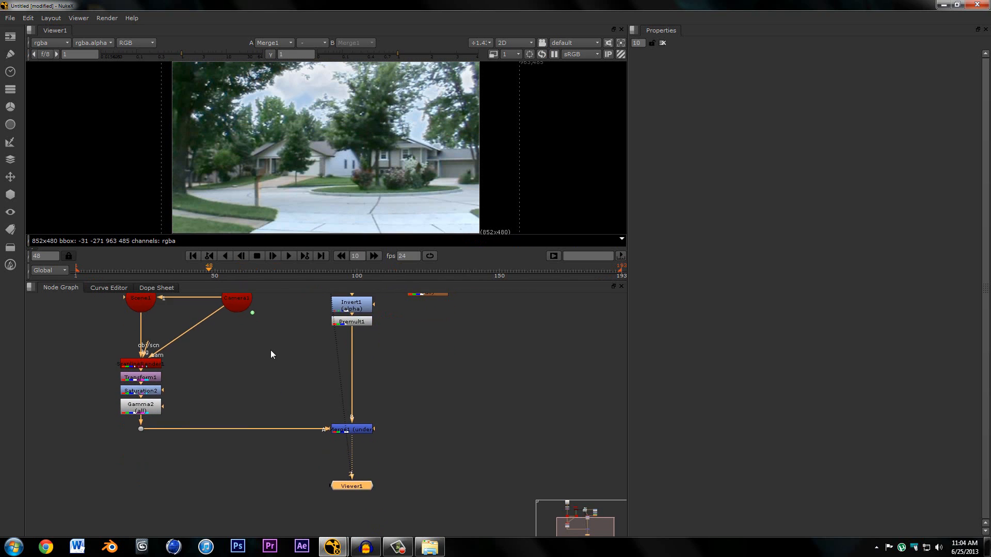
pyautogui.scroll(2, 279, 376)
pyautogui.moveTo(298, 411); pyautogui.dragTo(299, 408, button='middle')
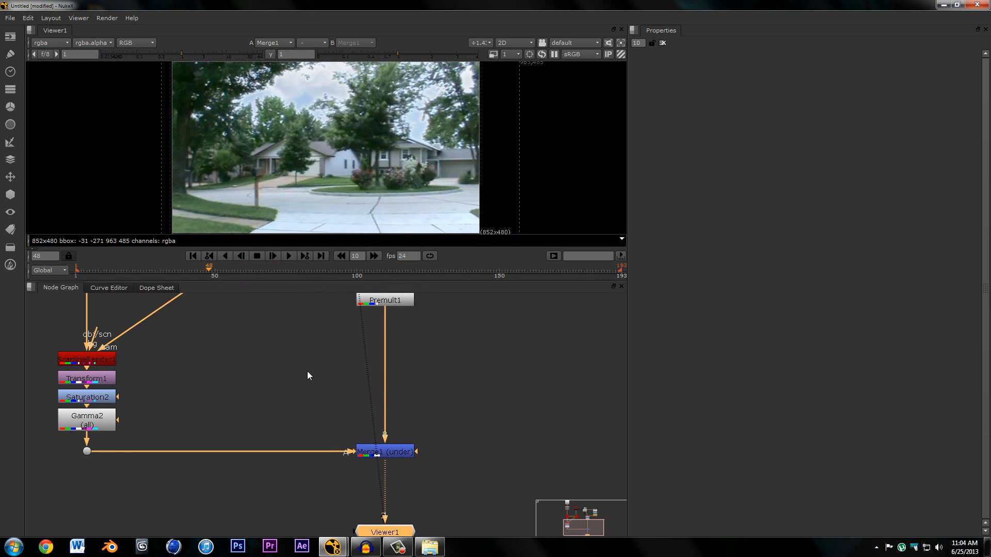
pyautogui.click(284, 256)
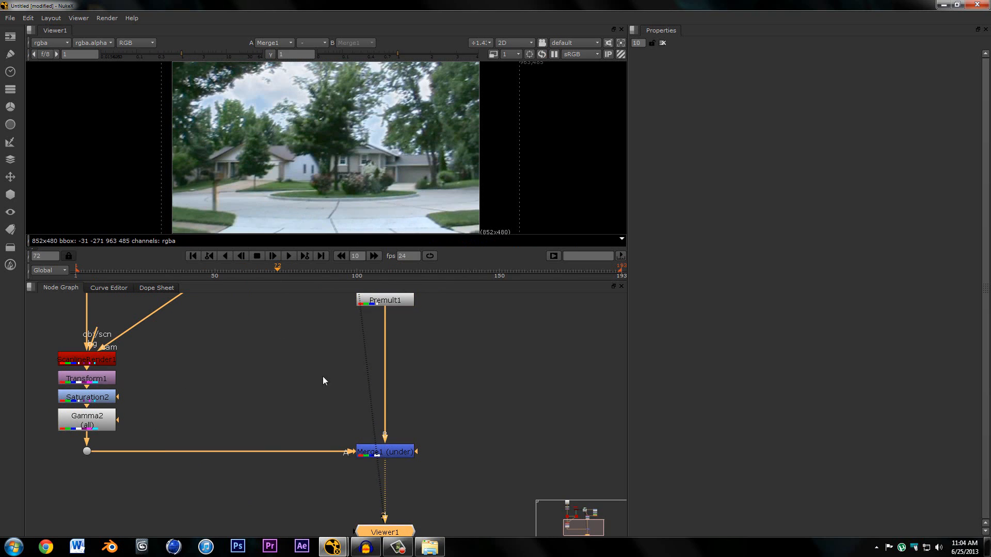
pyautogui.moveTo(323, 377); pyautogui.dragTo(310, 259, button='middle')
pyautogui.scroll(-11, 308, 270)
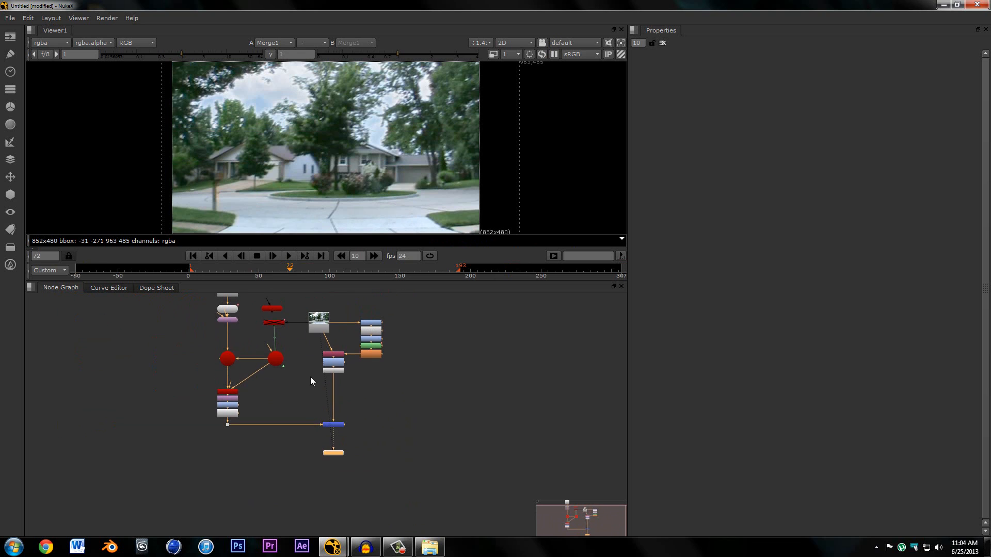
pyautogui.scroll(4, 287, 269)
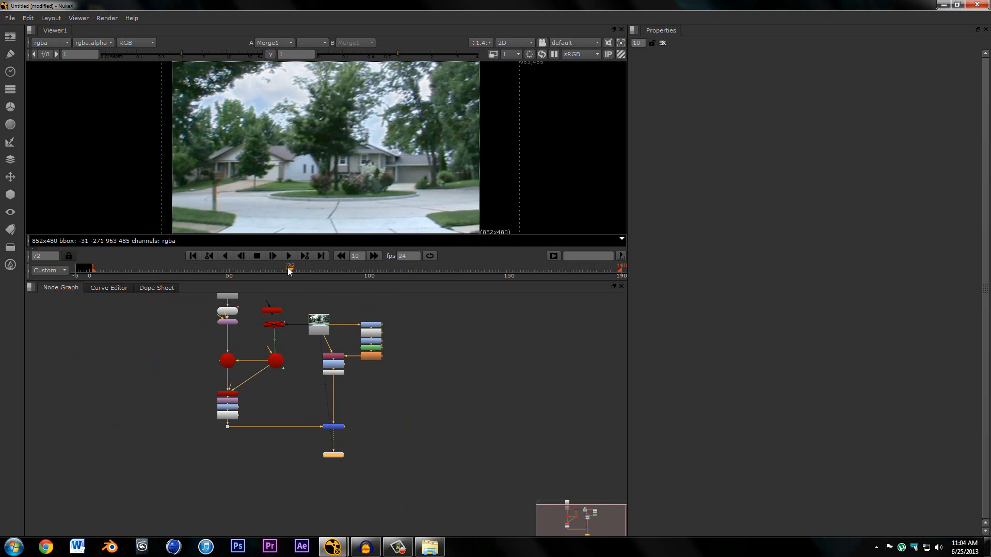
pyautogui.middleClick(250, 269)
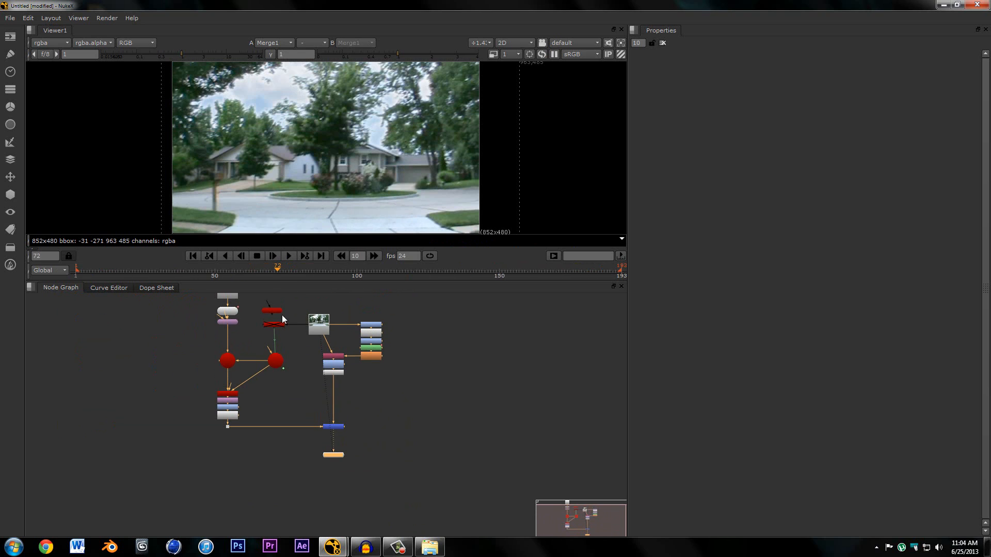
# Move the dot, Merge1 and Viewer1 down in the node graph to make room below Gamma2.
pyautogui.moveTo(373, 379); pyautogui.dragTo(364, 410, button='middle')
pyautogui.scroll(3, 363, 410)
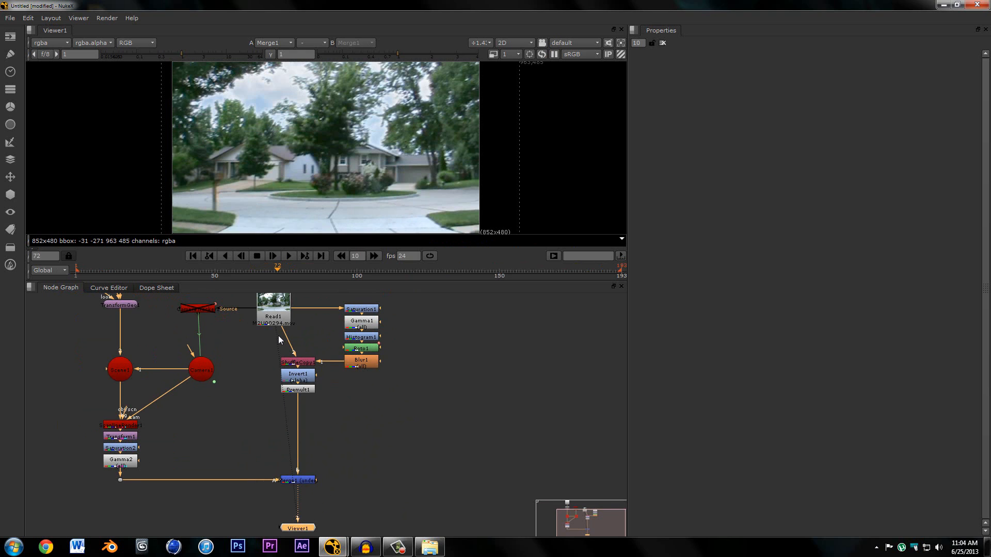
pyautogui.scroll(-1, 309, 413)
pyautogui.scroll(2, 287, 440)
pyautogui.moveTo(286, 440); pyautogui.dragTo(284, 330, button='middle')
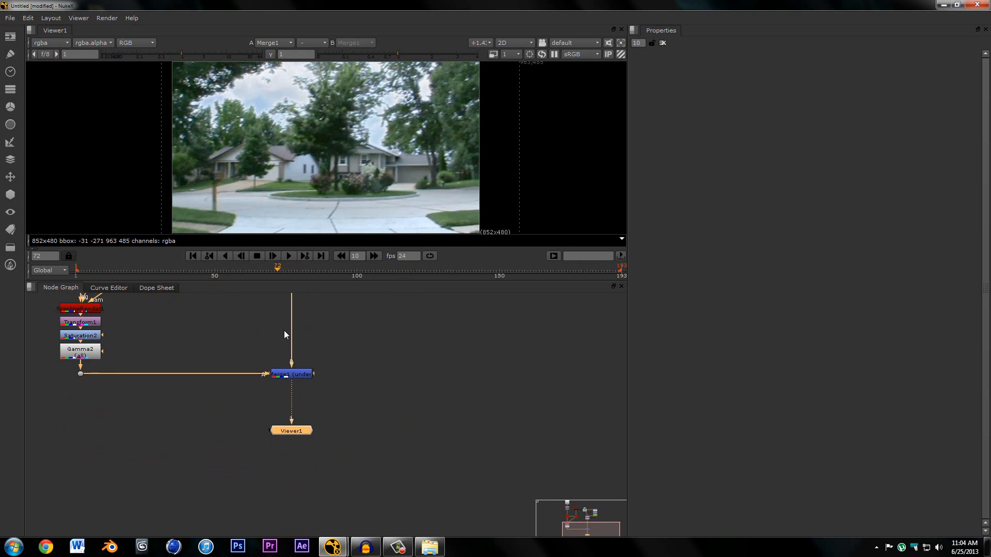
pyautogui.scroll(-2, 284, 335)
pyautogui.moveTo(124, 352); pyautogui.dragTo(312, 402)
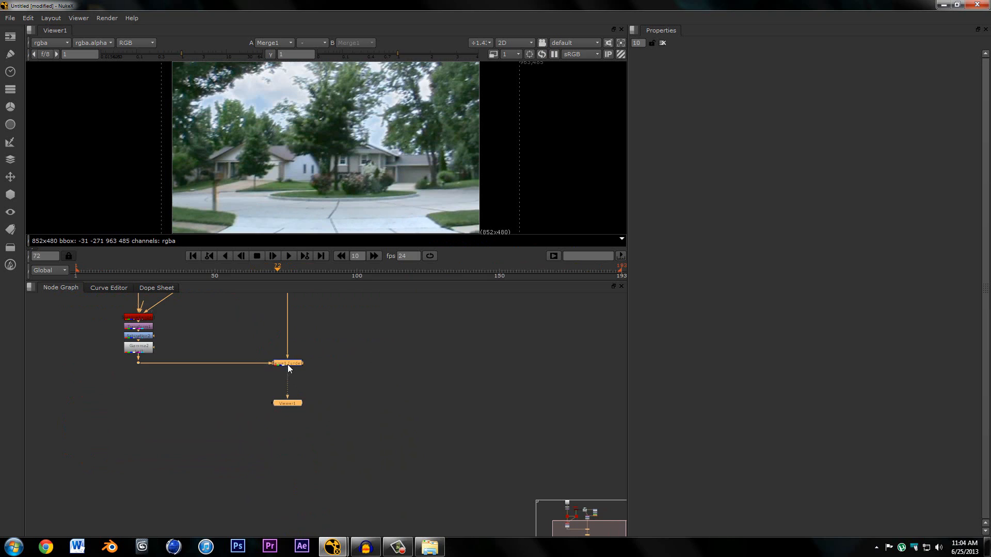
pyautogui.moveTo(288, 364); pyautogui.dragTo(291, 407)
# Add a VectorBlur node and insert it after Gamma2 in the sky branch.
pyautogui.click(199, 351)
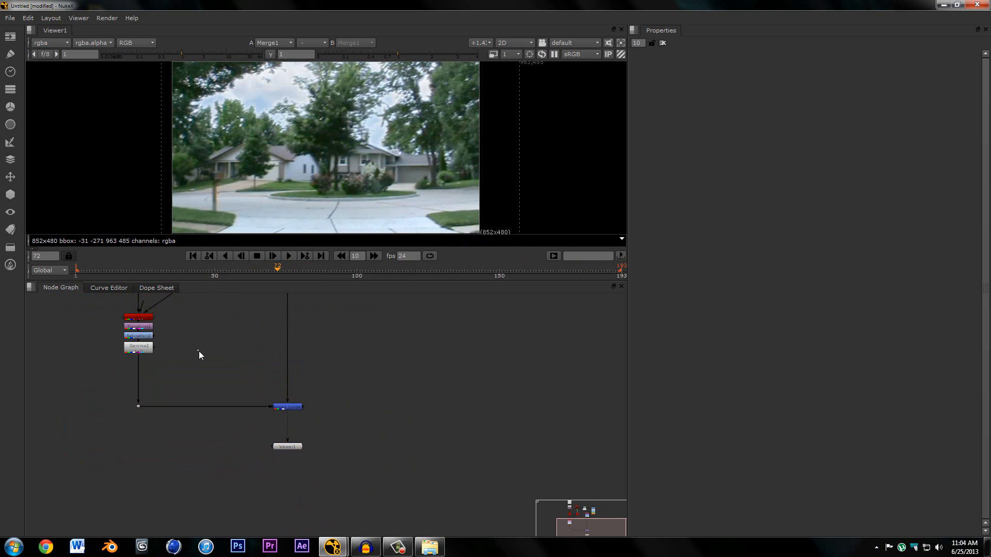
pyautogui.press('Tab')
pyautogui.write('ve')
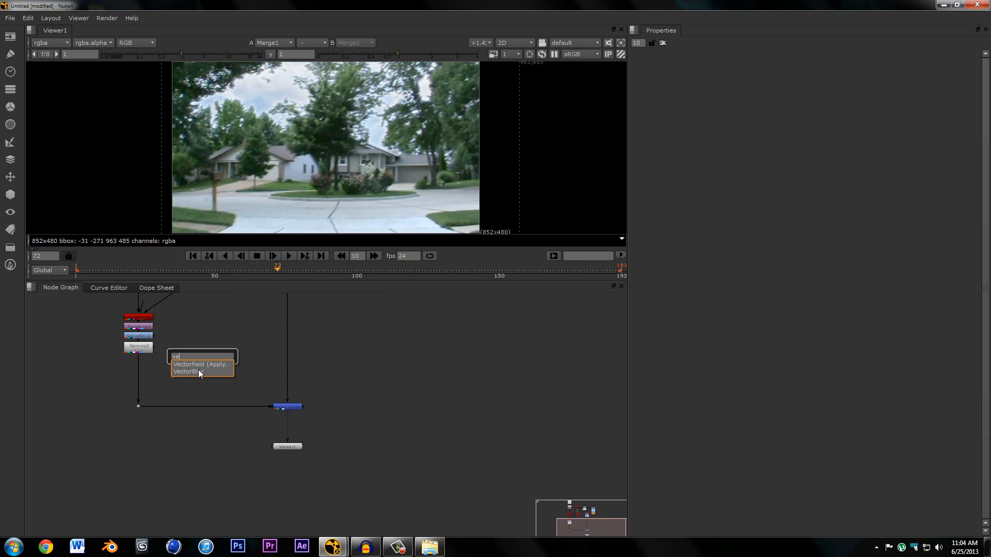
pyautogui.click(198, 370)
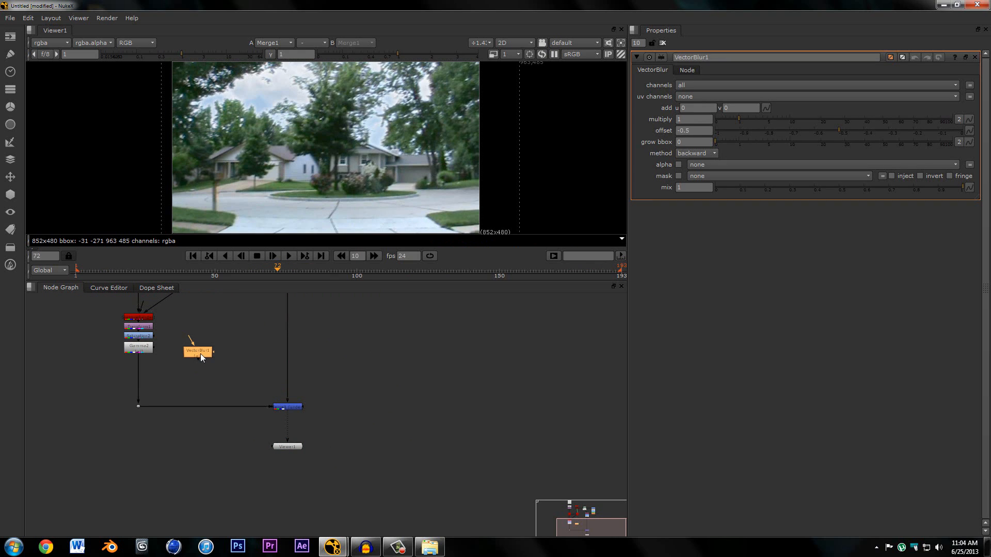
pyautogui.moveTo(200, 354); pyautogui.dragTo(141, 366)
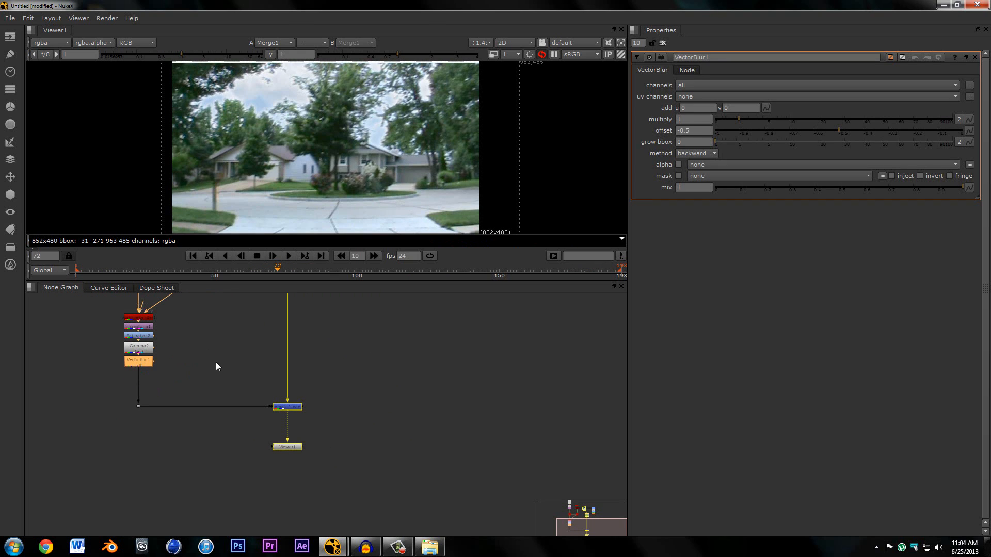
# Set VectorBlur1's uv channels to motion and check the blurred sky between the trees.
pyautogui.moveTo(236, 361); pyautogui.dragTo(252, 411, button='middle')
pyautogui.scroll(2, 241, 415)
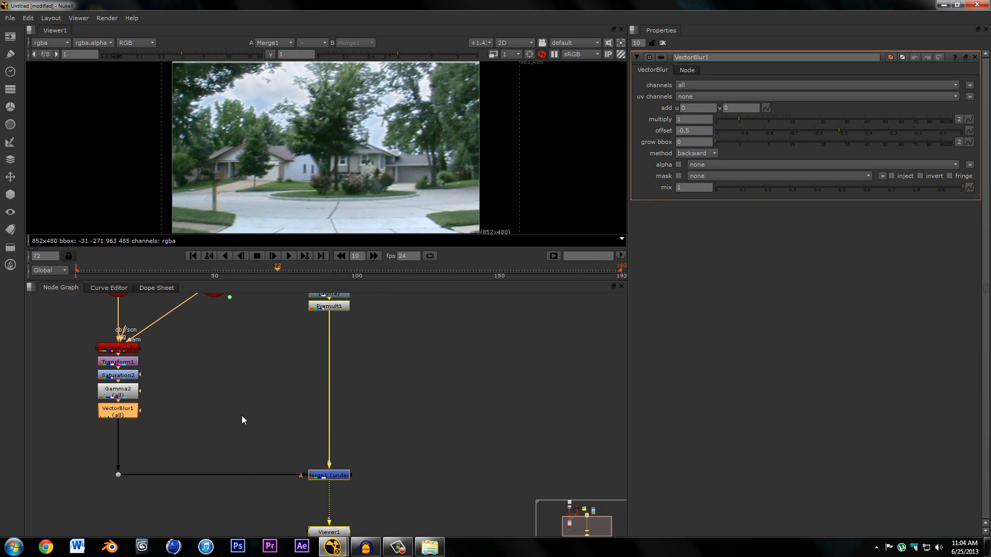
pyautogui.click(695, 96)
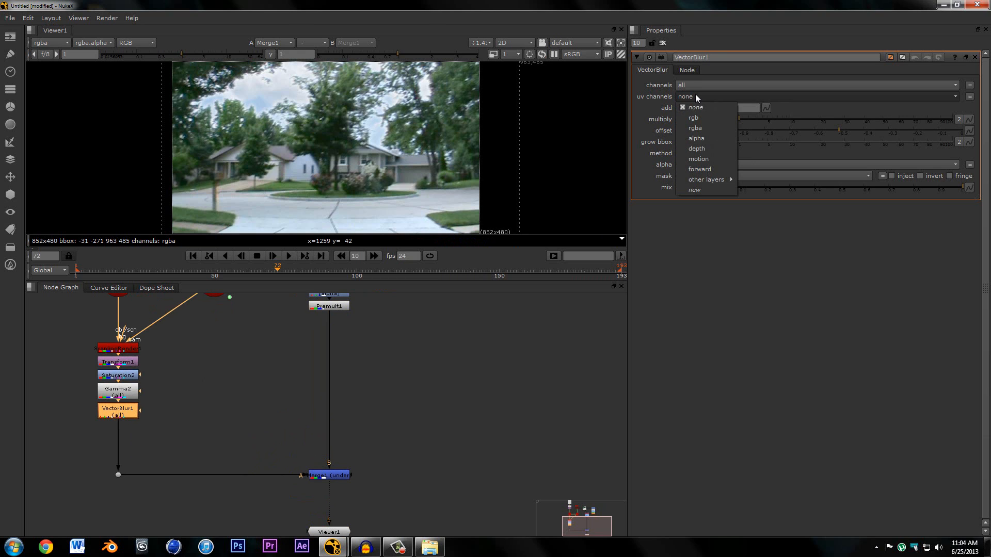
pyautogui.click(699, 160)
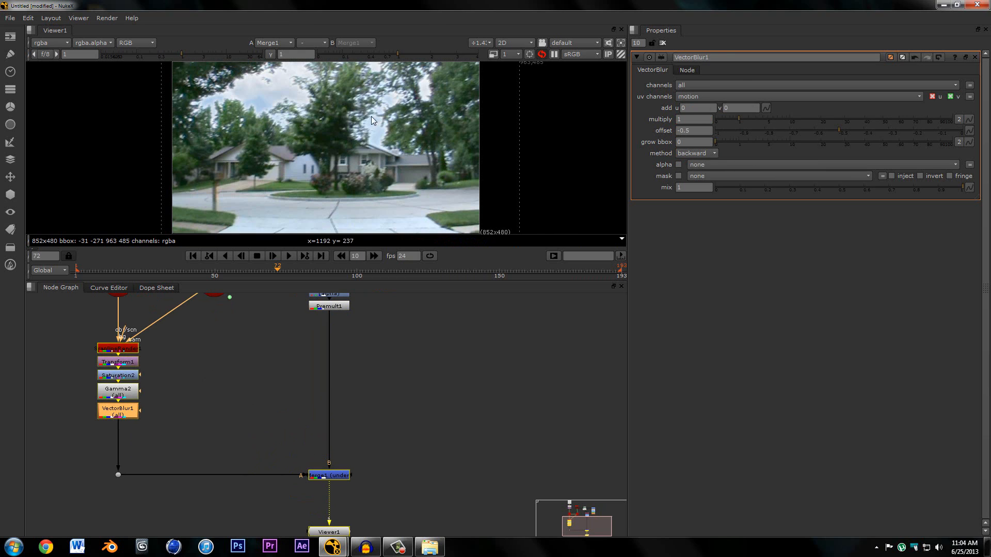
pyautogui.scroll(4, 237, 130)
pyautogui.scroll(2, 239, 129)
pyautogui.moveTo(338, 113); pyautogui.dragTo(237, 141, button='middle')
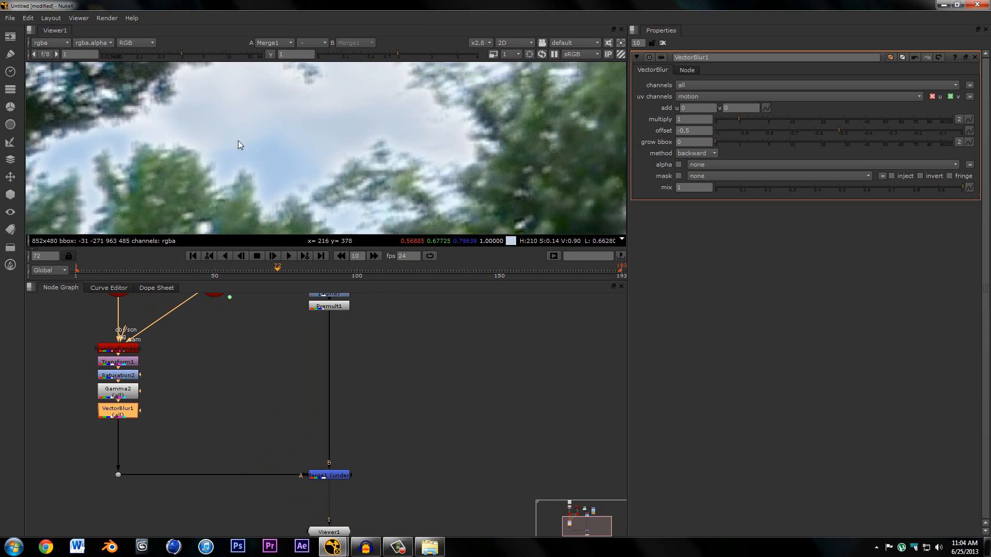
pyautogui.scroll(-2, 238, 140)
pyautogui.scroll(1, 148, 414)
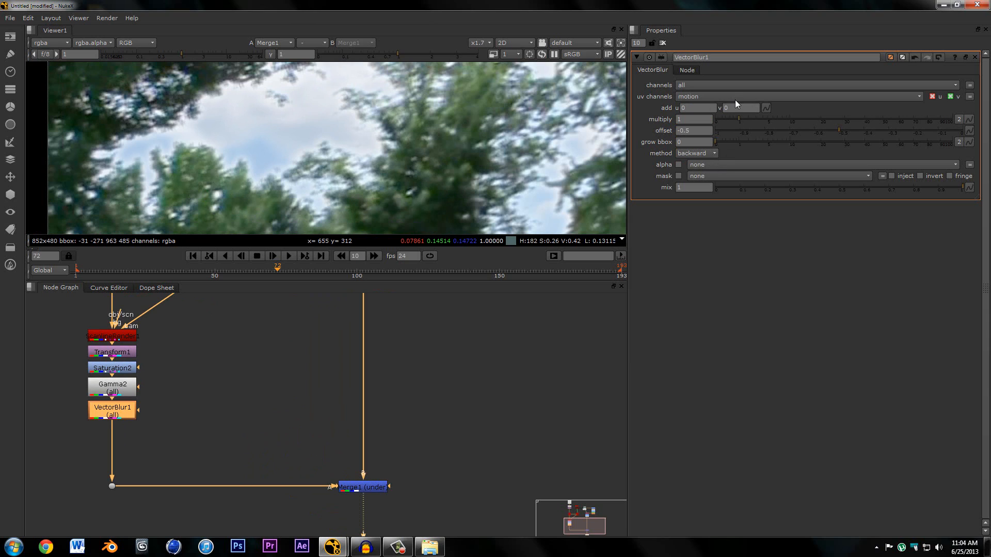
# Raise VectorBlur1's multiply value to 2.5, check the blurred sky in the shot, and return to frame 1.
pyautogui.moveTo(738, 116); pyautogui.dragTo(745, 116)
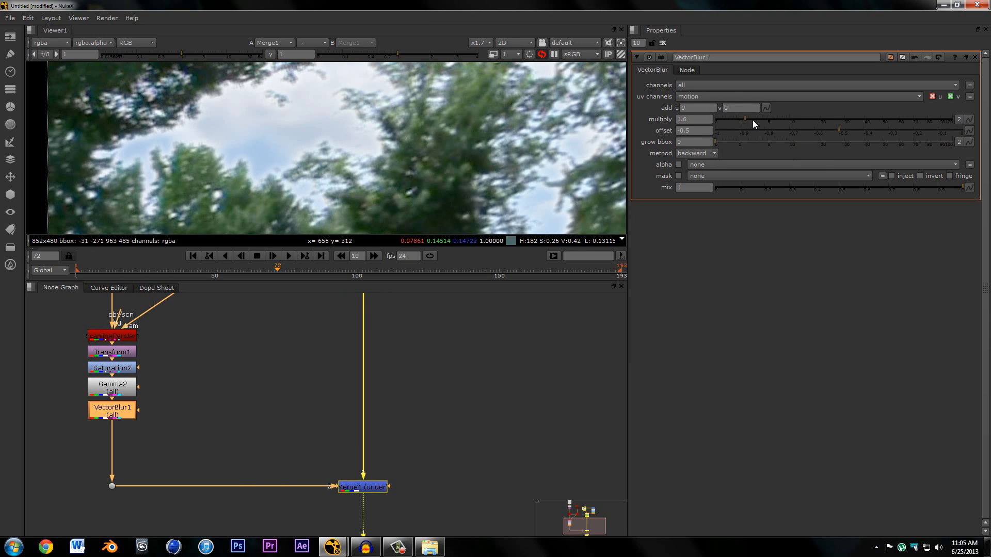
pyautogui.moveTo(749, 118); pyautogui.dragTo(752, 117)
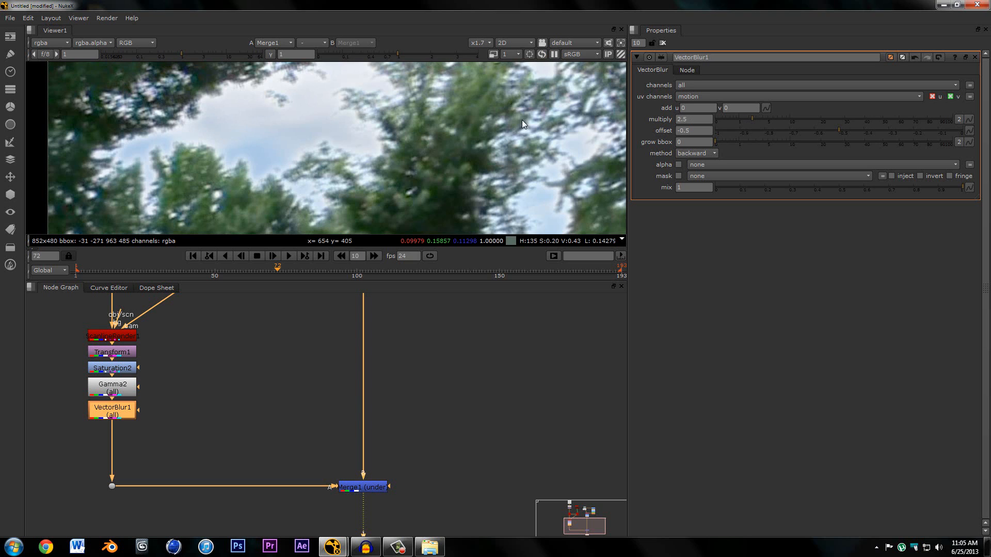
pyautogui.moveTo(495, 151); pyautogui.dragTo(390, 95, button='middle')
pyautogui.scroll(-2, 390, 95)
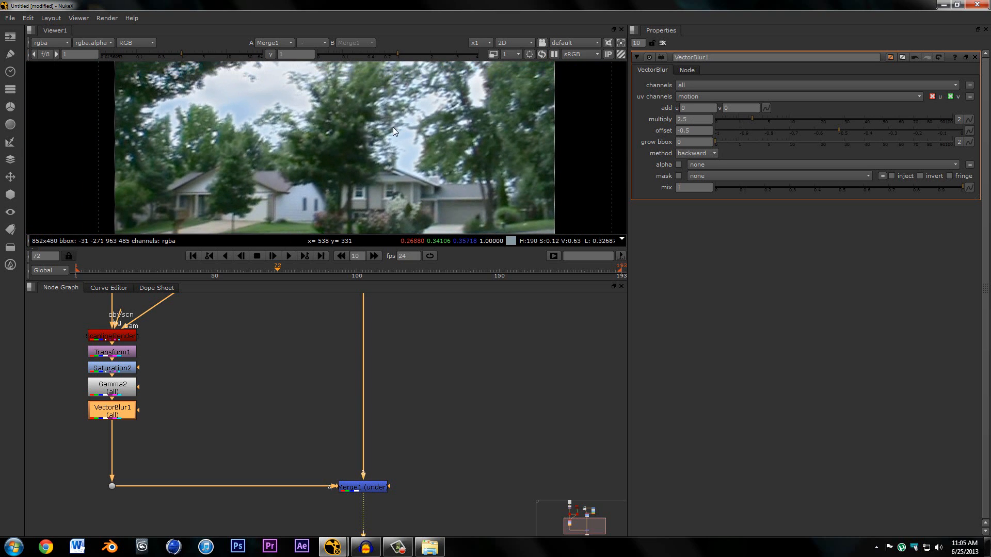
pyautogui.click(75, 272)
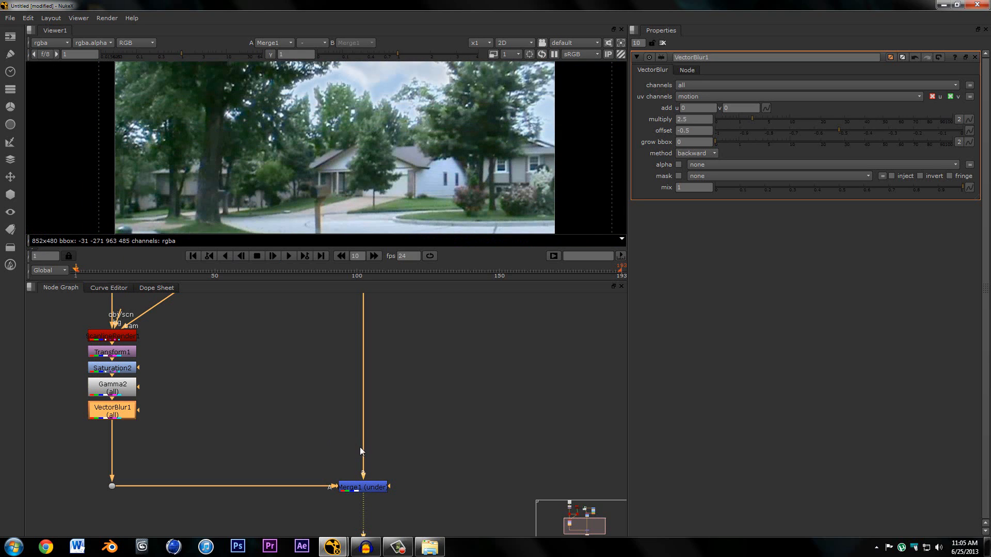
# Move Viewer1 down and insert a Write node between Merge1 and Viewer1.
pyautogui.scroll(-4, 360, 447)
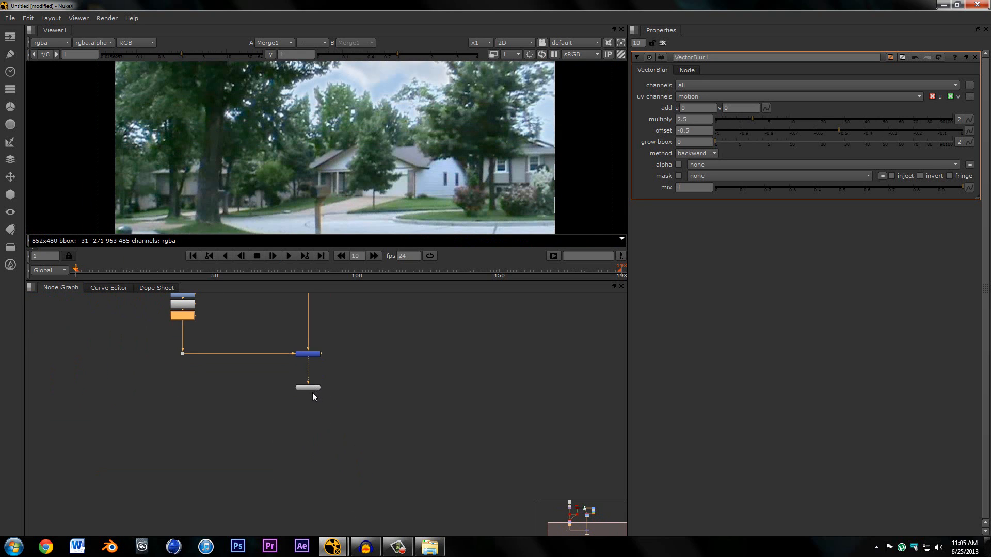
pyautogui.moveTo(313, 396); pyautogui.dragTo(314, 411)
pyautogui.click(358, 387)
pyautogui.press('Tab')
pyautogui.write('w')
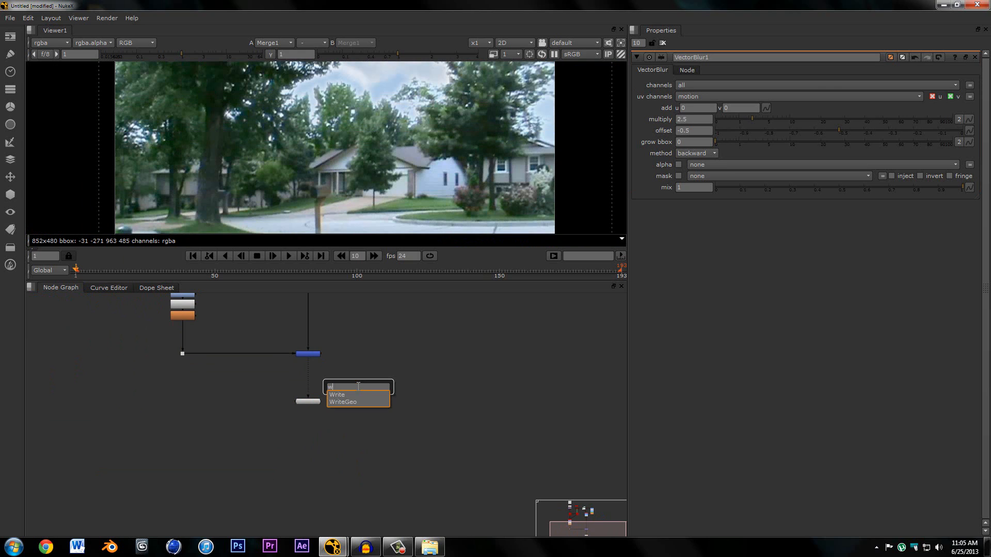
pyautogui.click(350, 395)
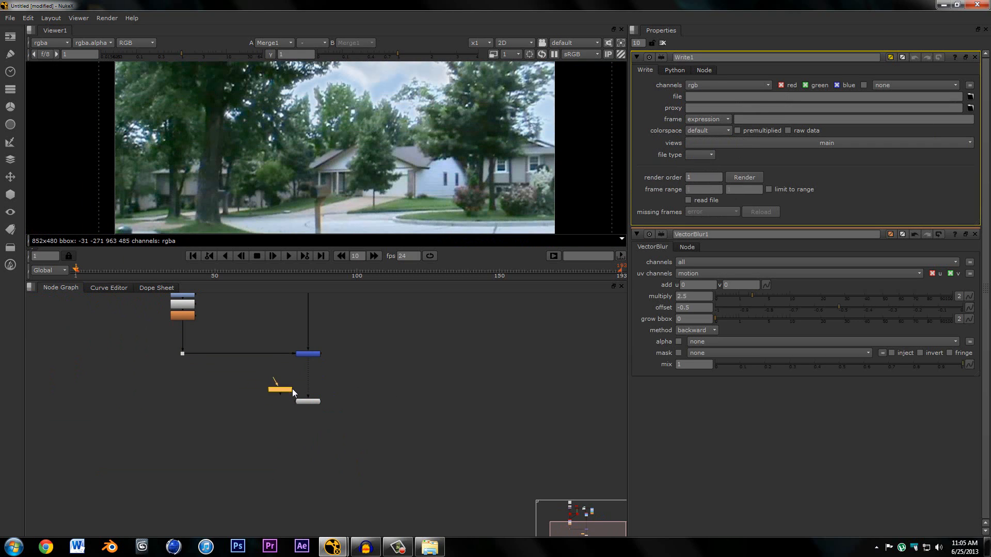
pyautogui.moveTo(314, 380); pyautogui.dragTo(311, 379)
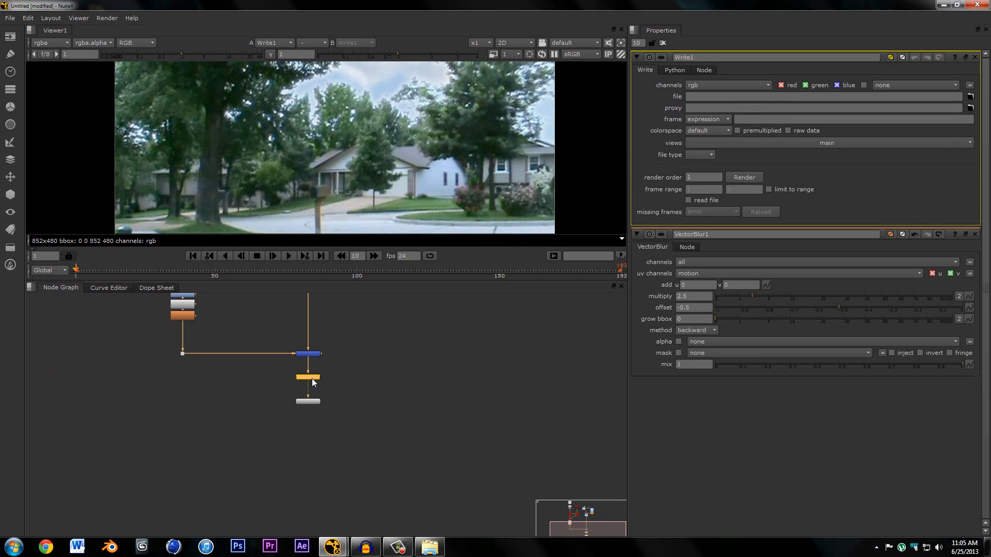
pyautogui.click(341, 372)
pyautogui.scroll(5, 342, 368)
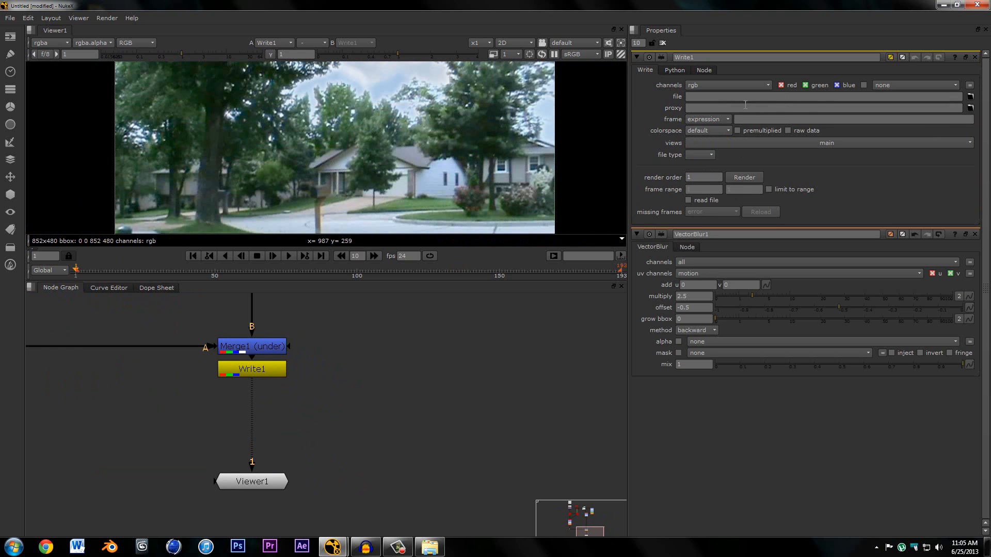
# Delete the Write1 node from below Merge1.
pyautogui.click(279, 368)
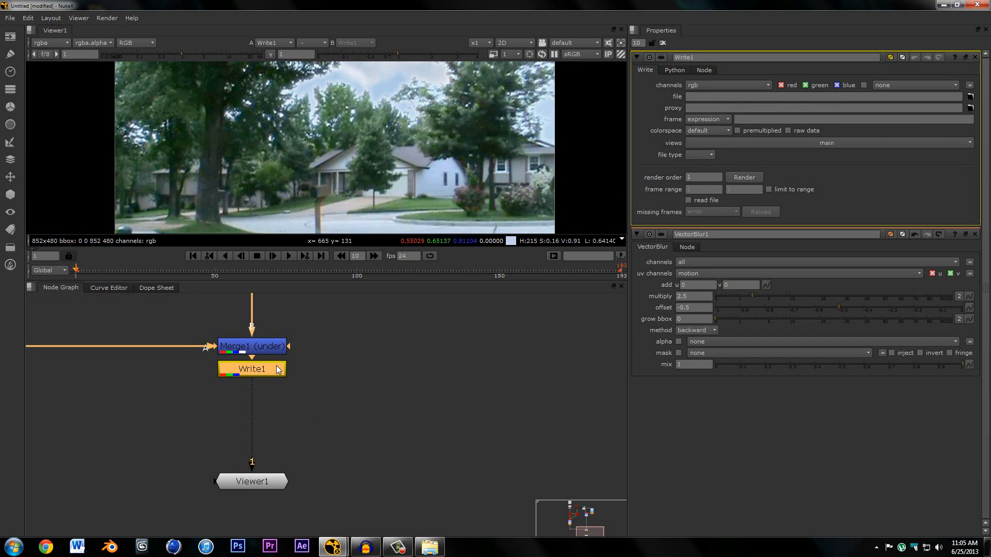
pyautogui.press('Delete')
pyautogui.scroll(-4, 305, 336)
pyautogui.scroll(-4, 367, 382)
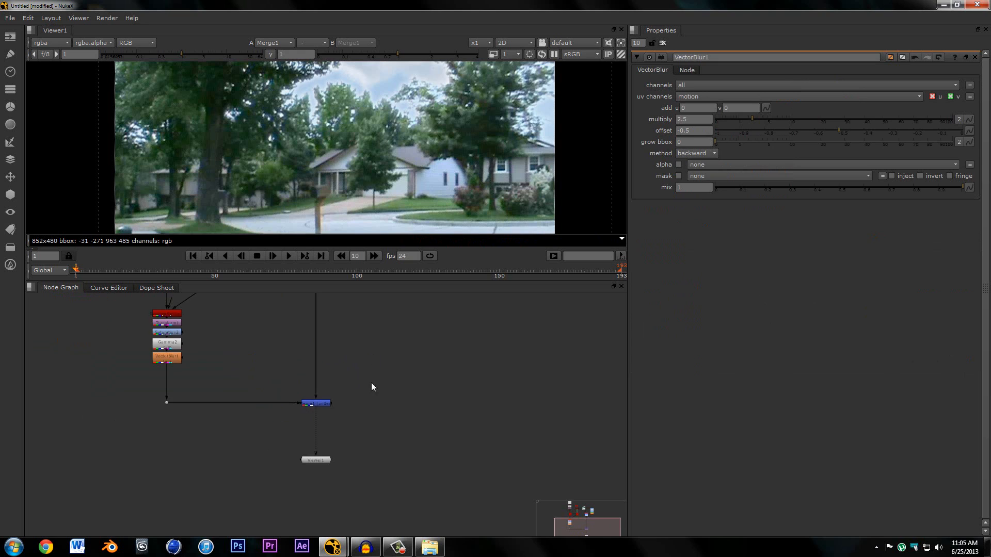
# Examine the finished sky replacement at frame 1, both in full frame and close up between the trees.
pyautogui.scroll(-1, 361, 139)
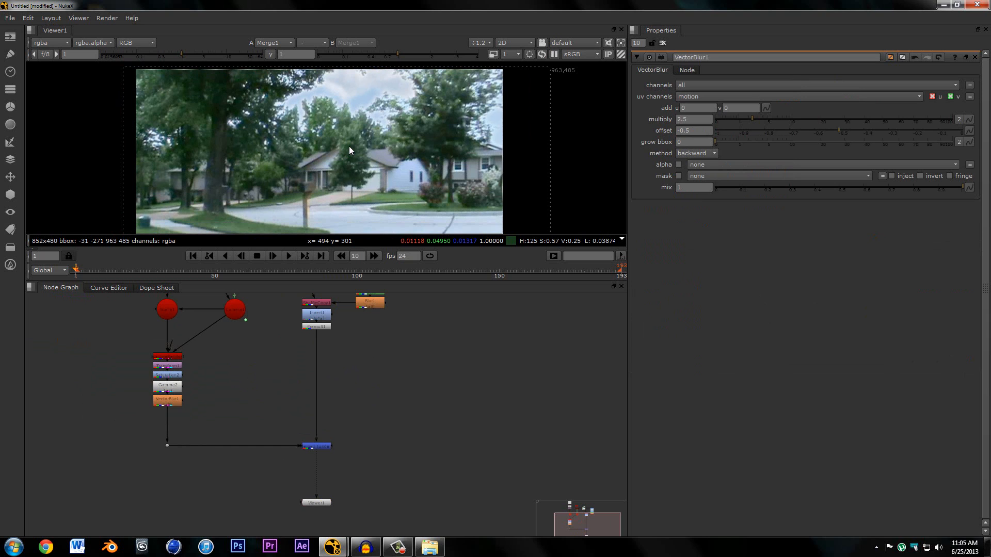
pyautogui.scroll(4, 382, 176)
pyautogui.scroll(-6, 343, 127)
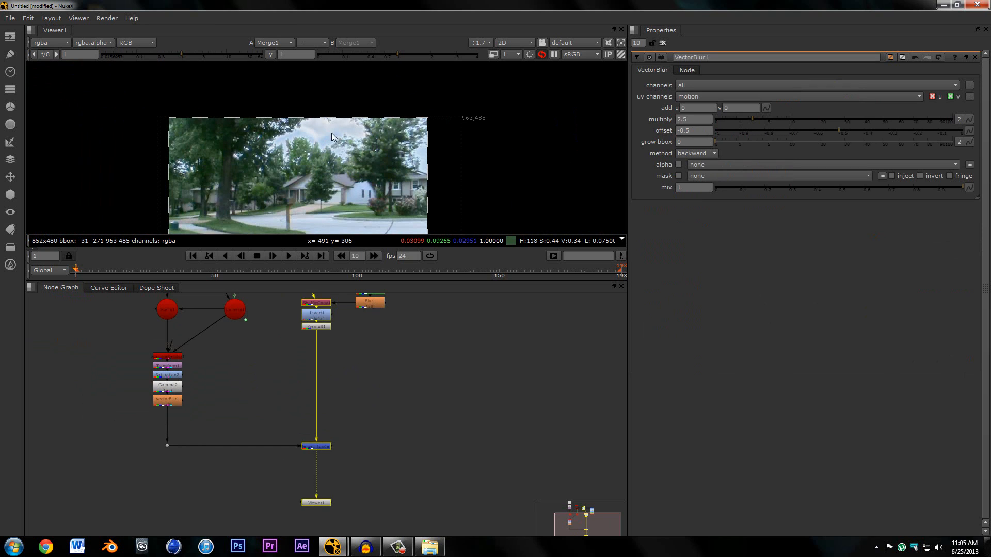
pyautogui.scroll(1, 318, 132)
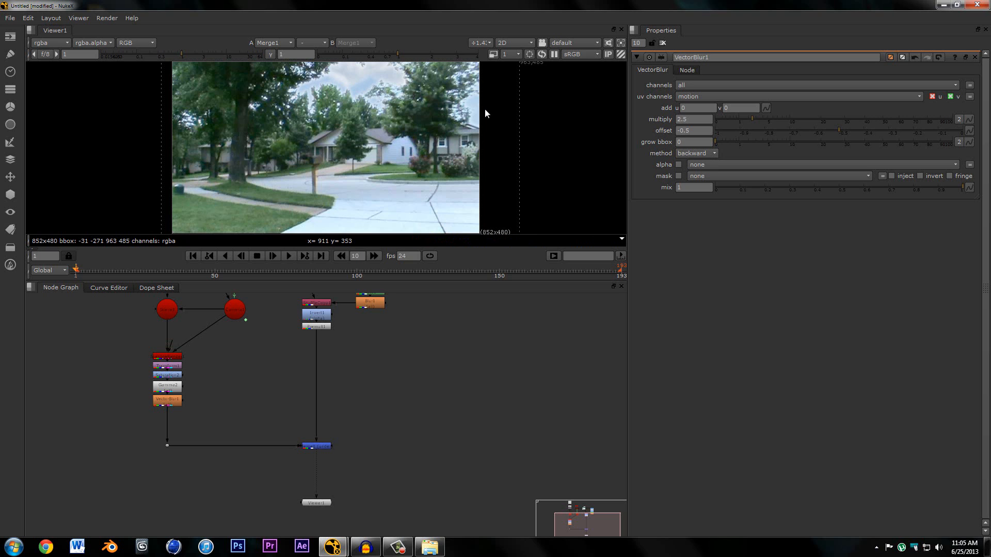
pyautogui.scroll(3, 374, 82)
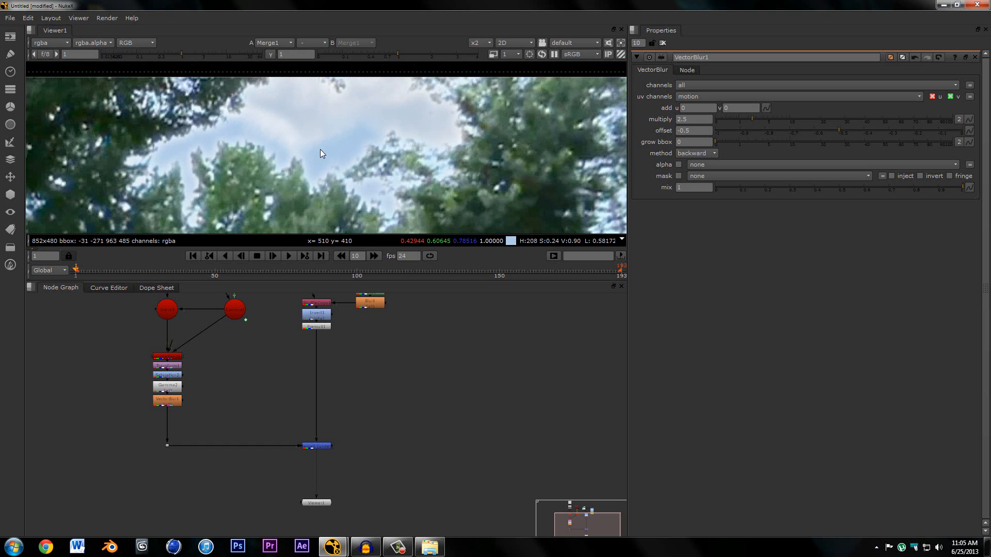
pyautogui.scroll(-5, 338, 190)
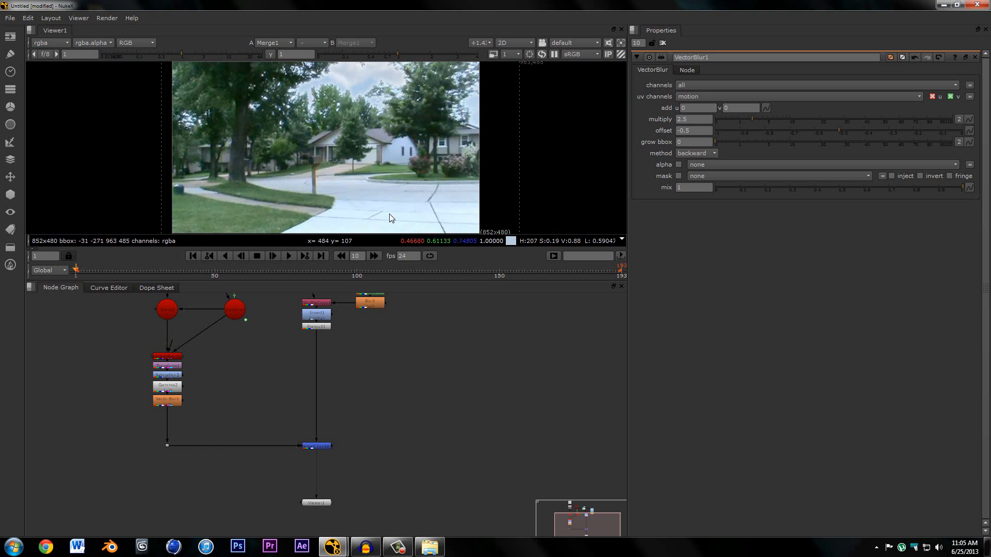